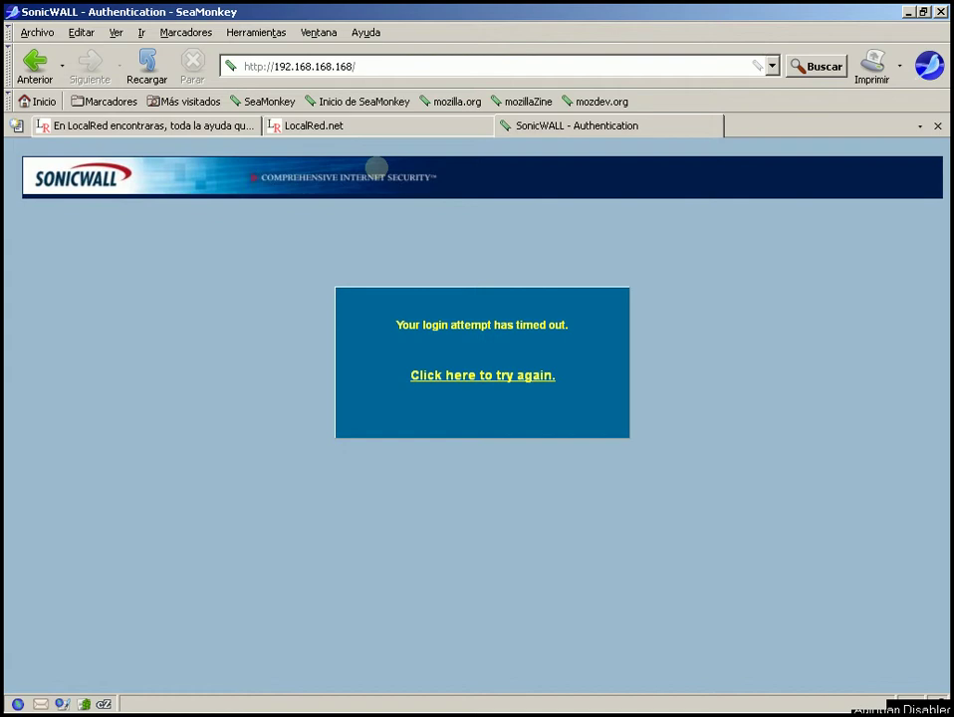
click(388, 67)
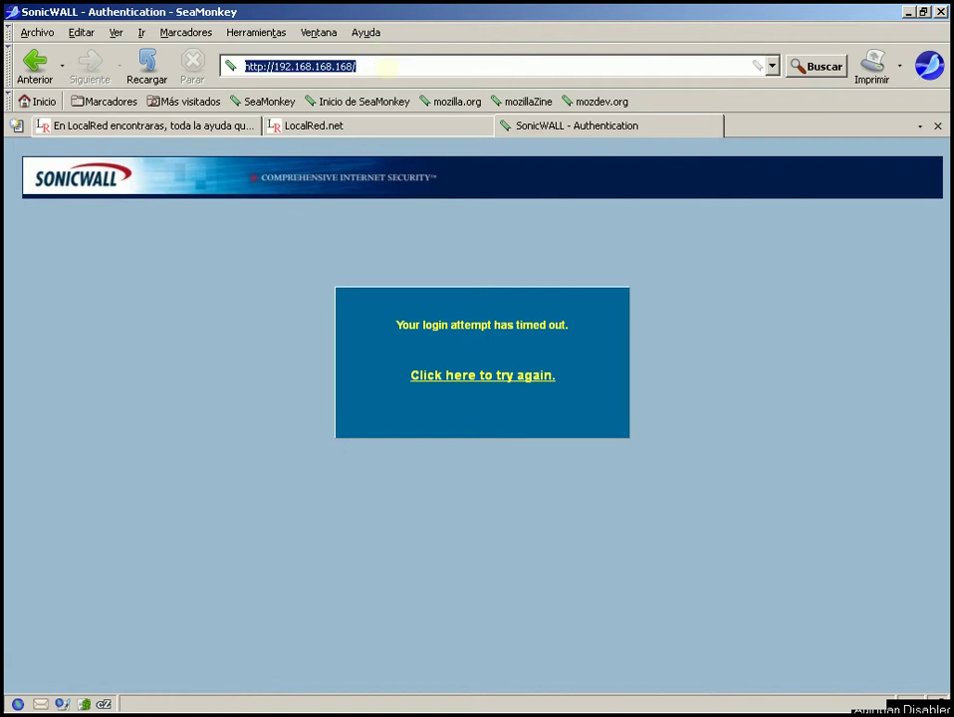
click(400, 62)
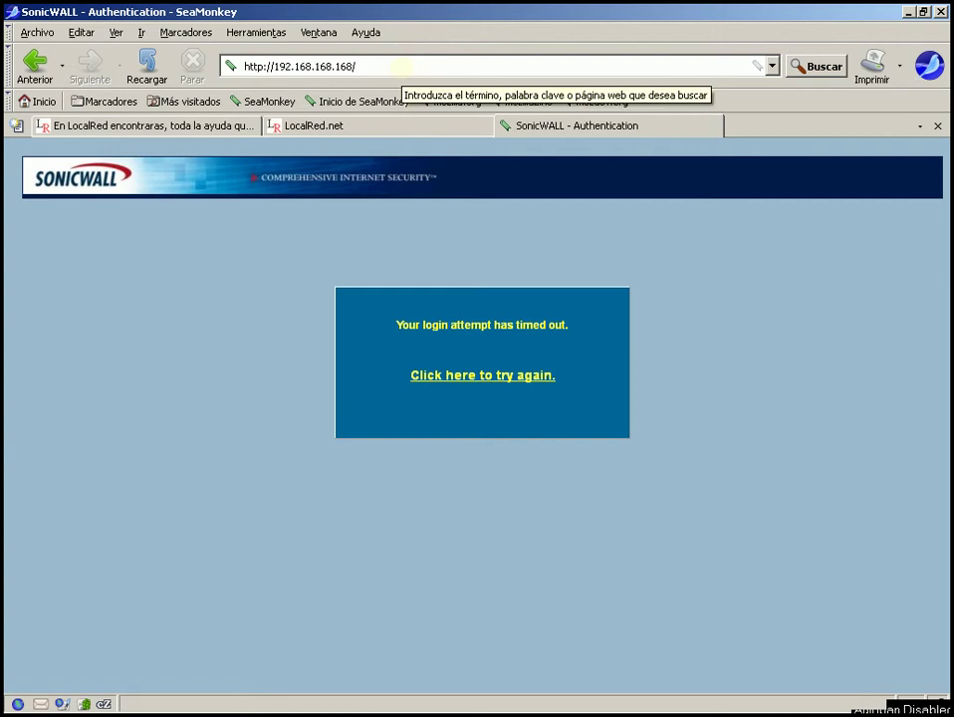
key(Return)
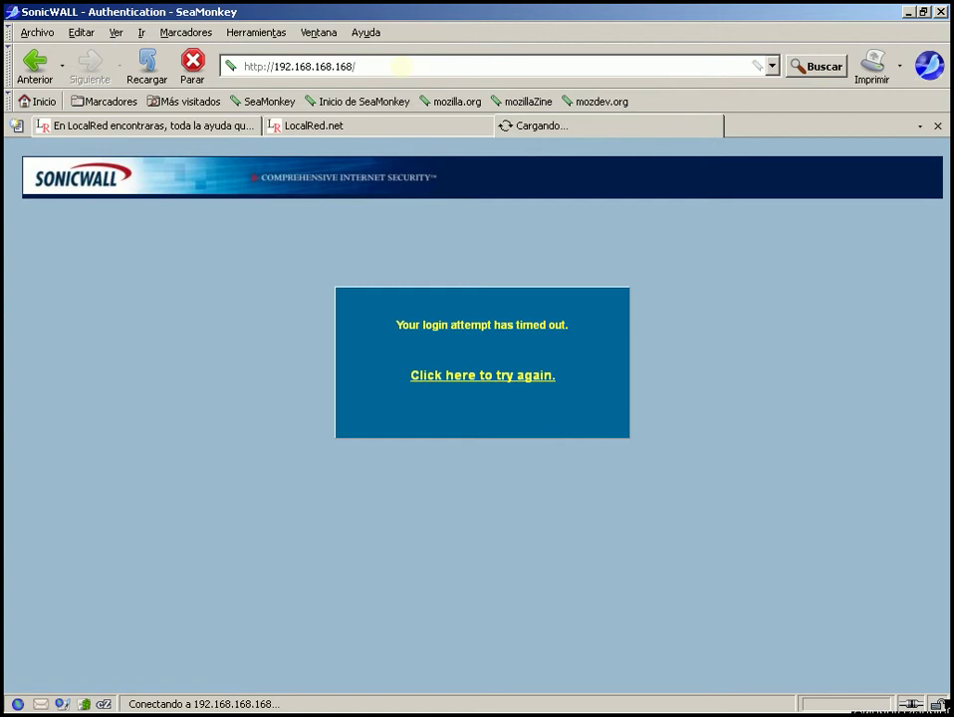
click(401, 66)
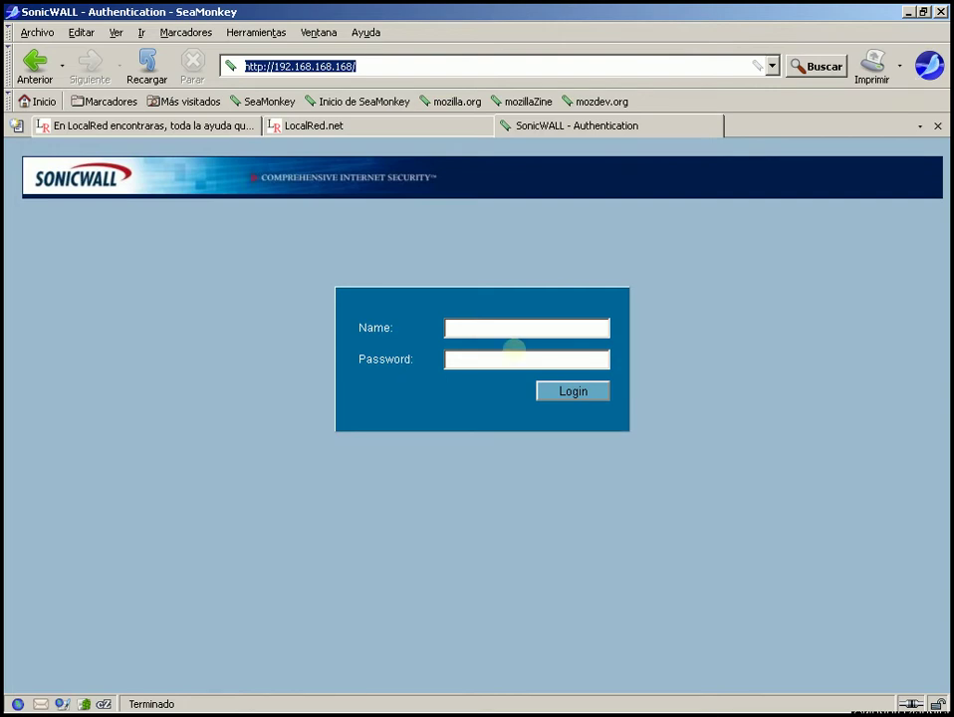
- Log in with the administrator user name and password to reach the TZ 170 Enhanced System > Status page
click(524, 327)
text(admi)
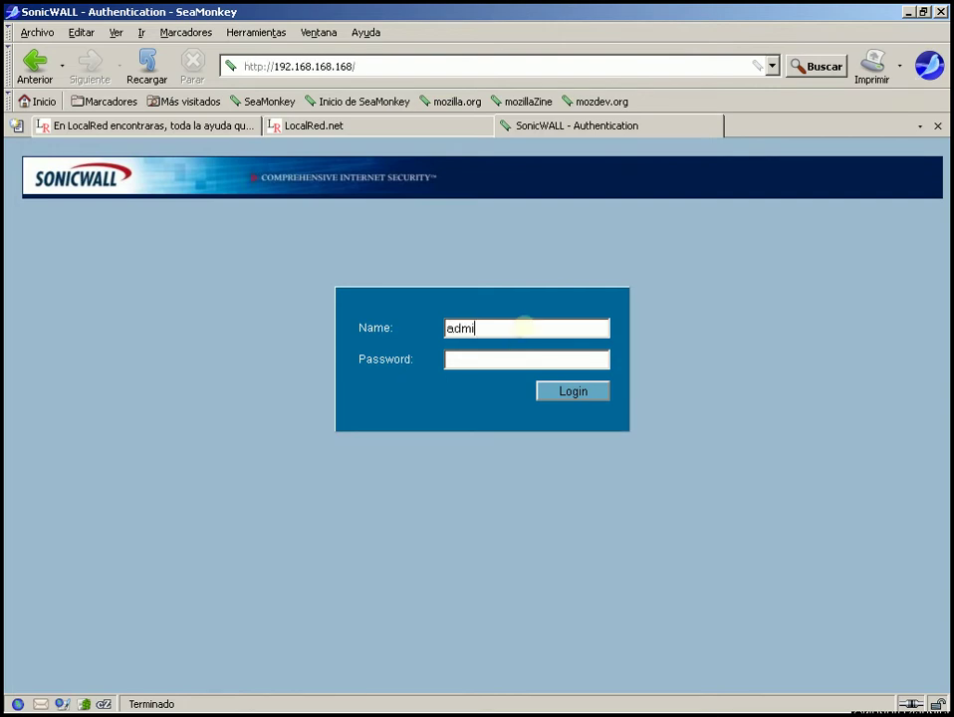
text(n)
key(Tab)
text(password)
key(Return)
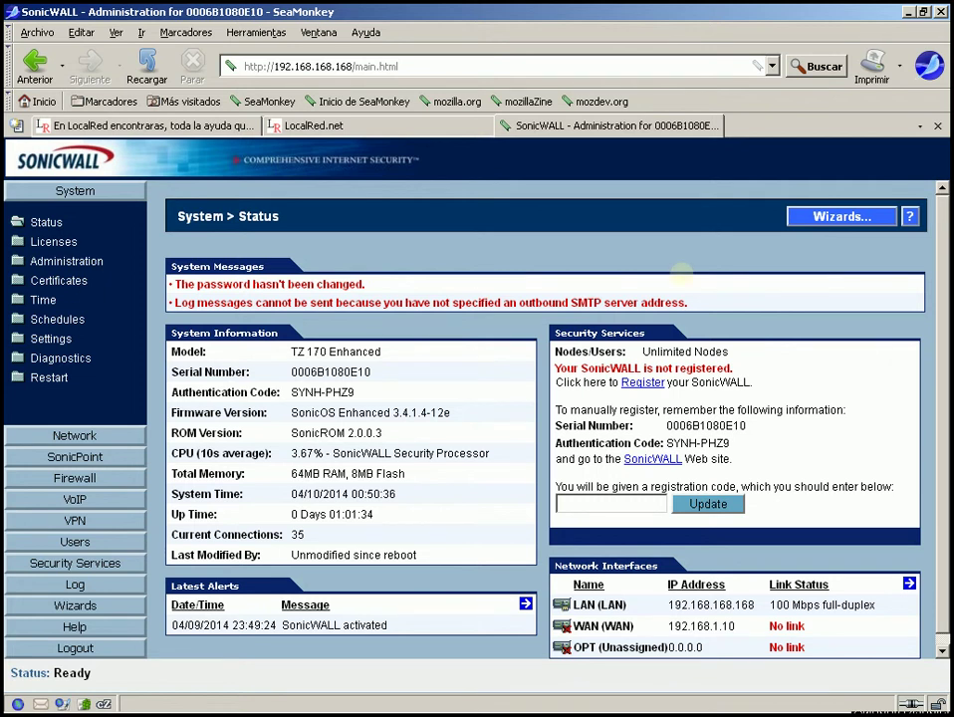
click(18, 241)
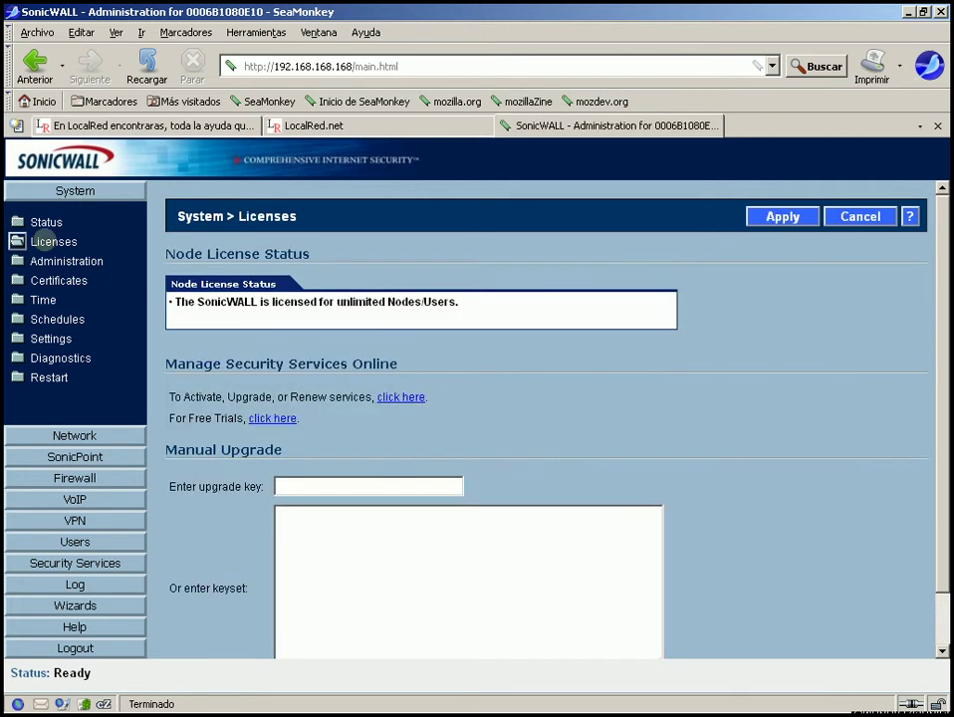
click(18, 260)
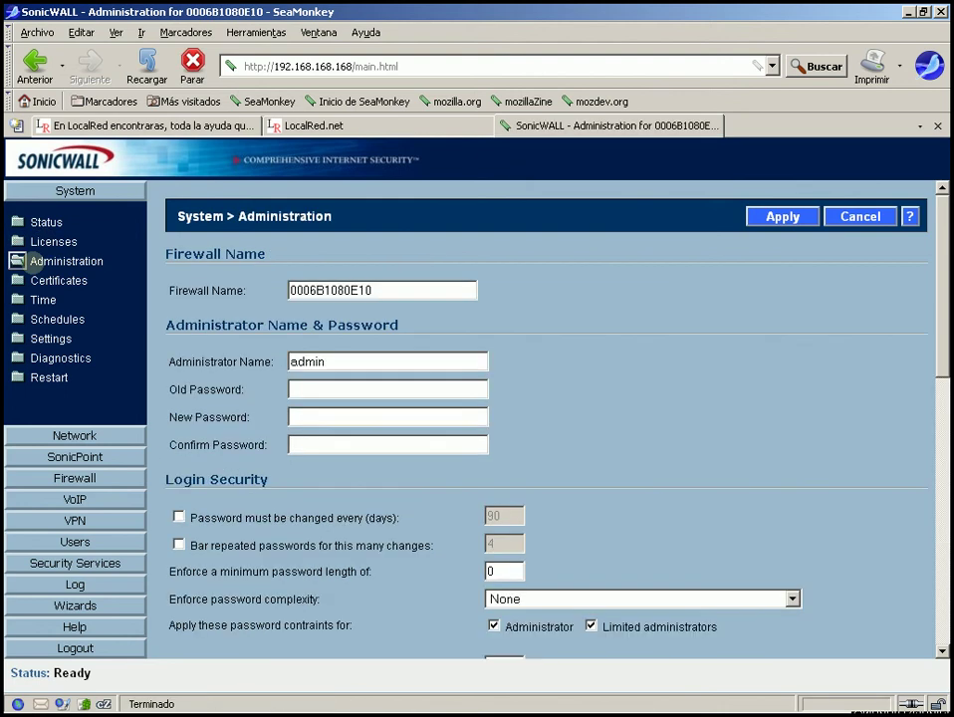
click(18, 280)
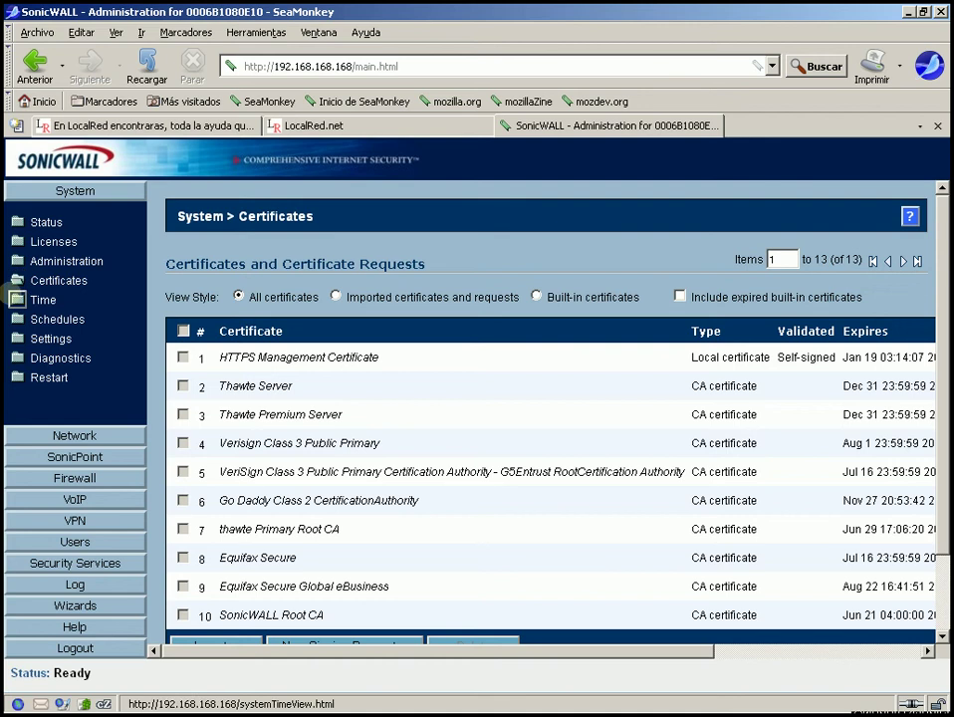
click(17, 299)
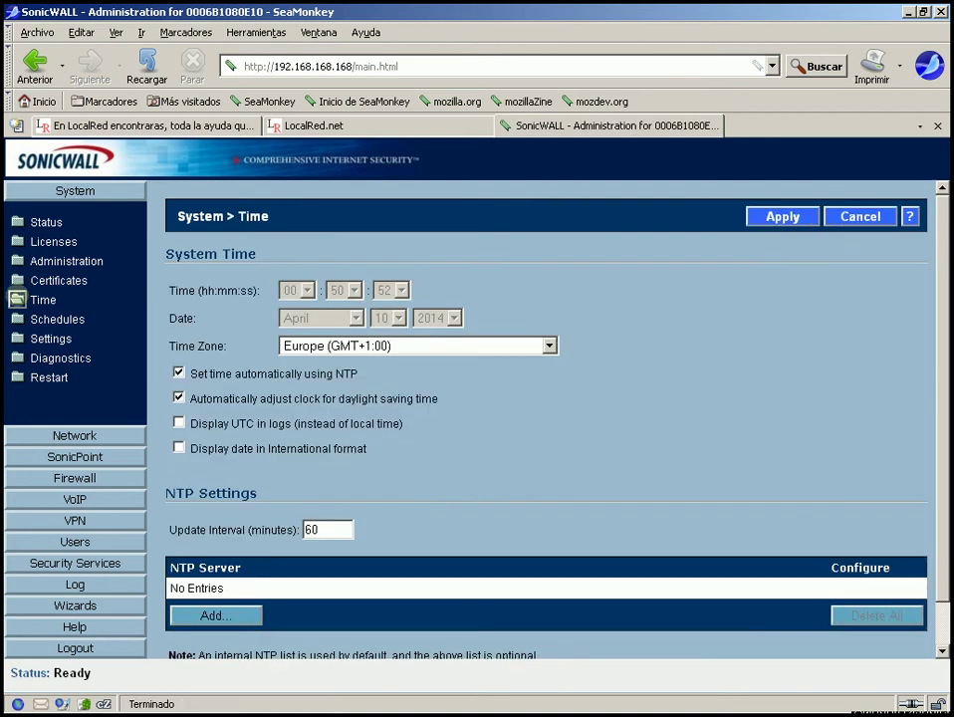
click(18, 318)
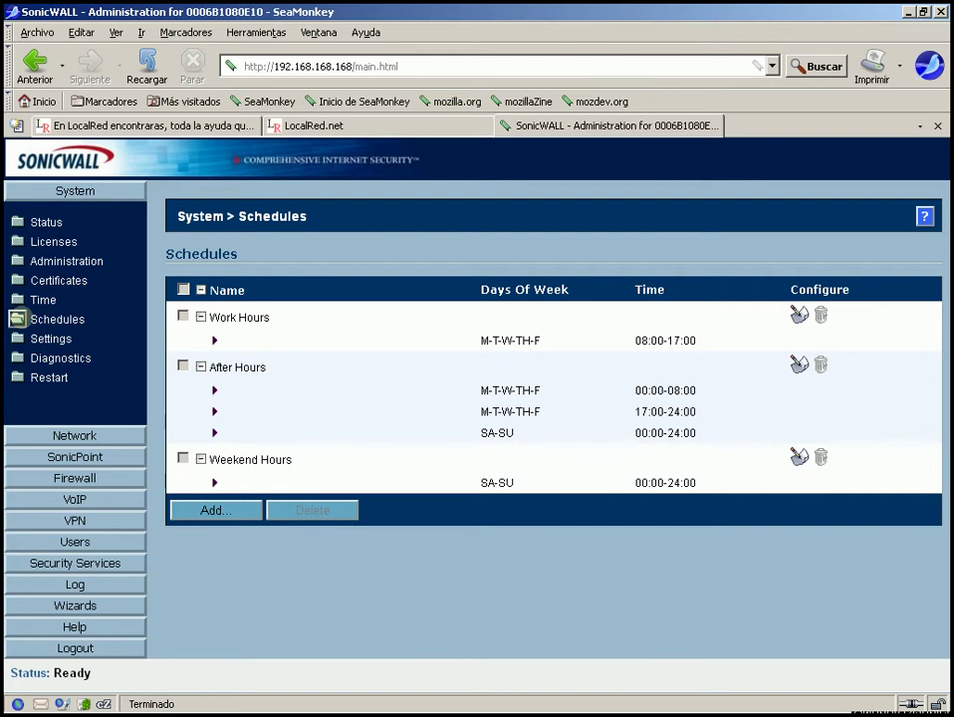
click(18, 339)
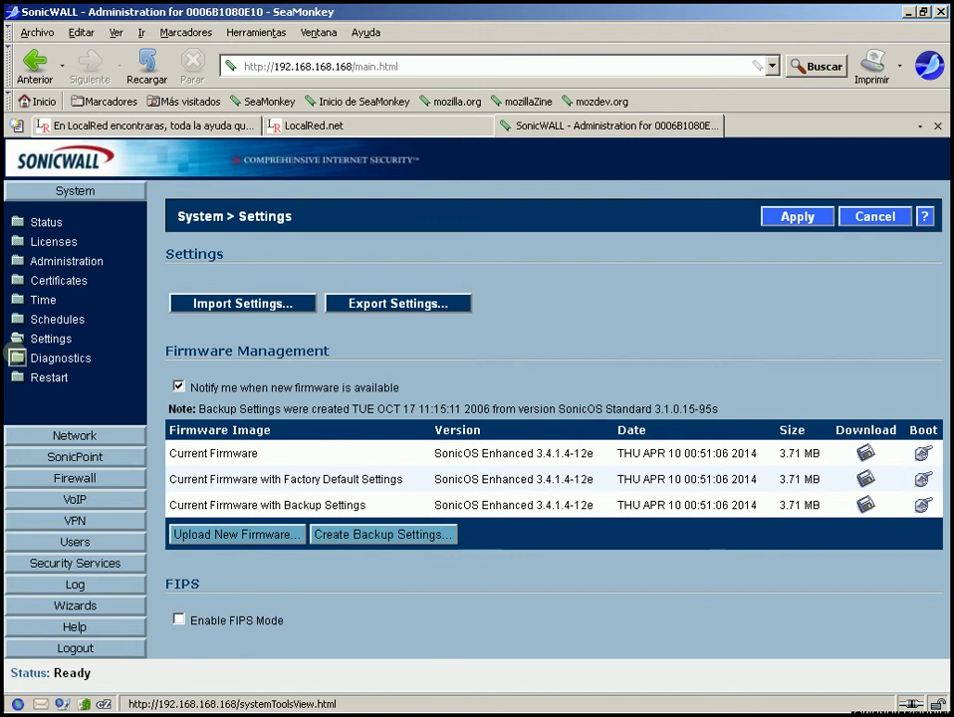
click(17, 357)
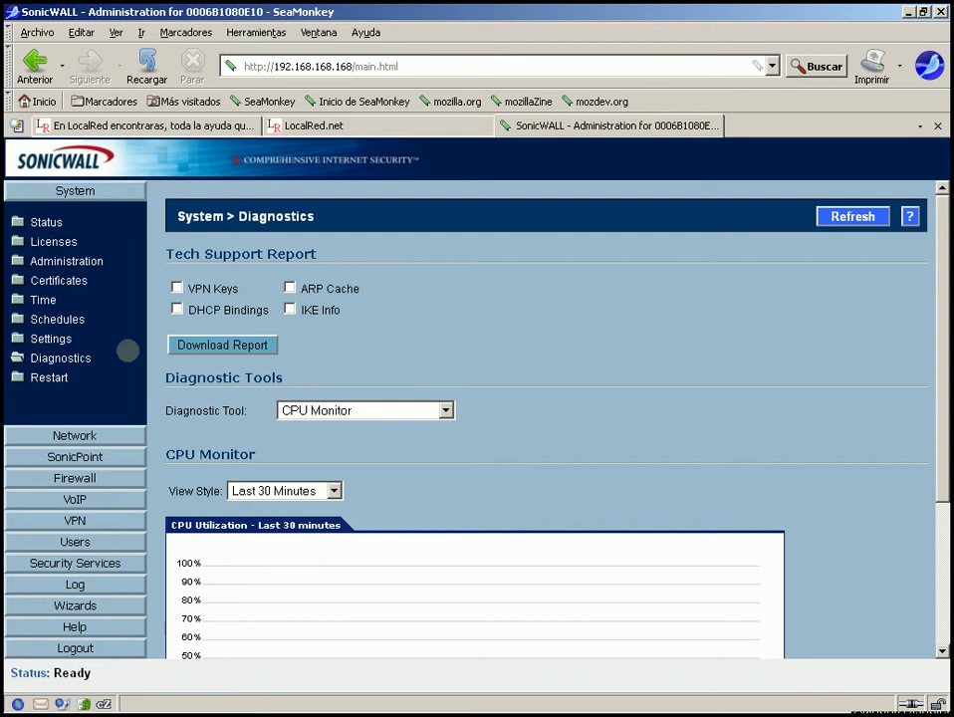
click(411, 409)
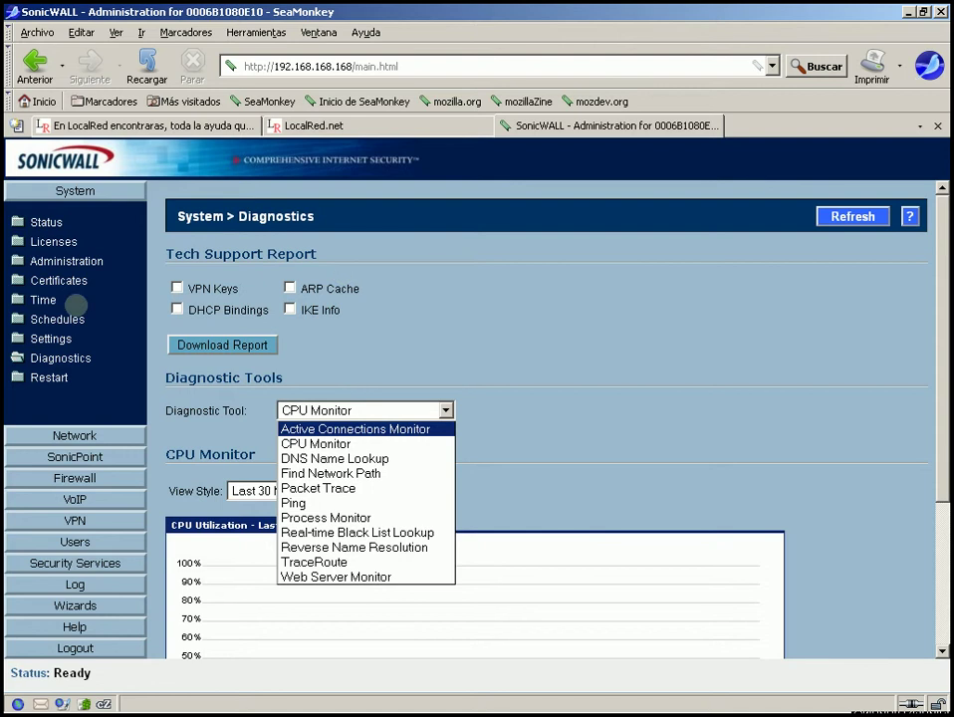
click(20, 379)
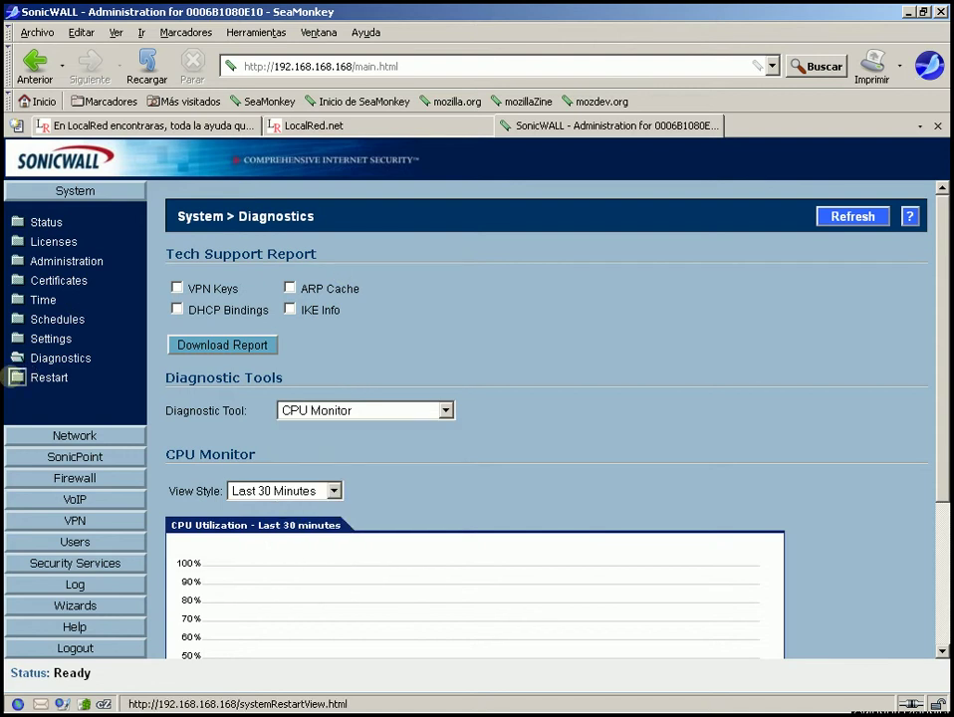
click(19, 378)
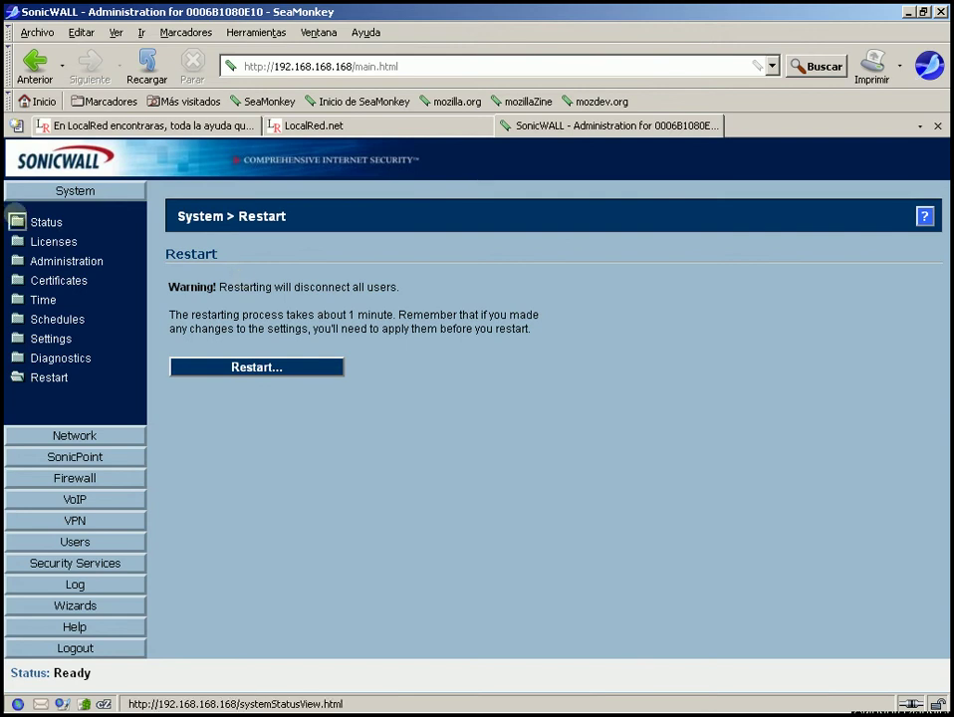
click(18, 221)
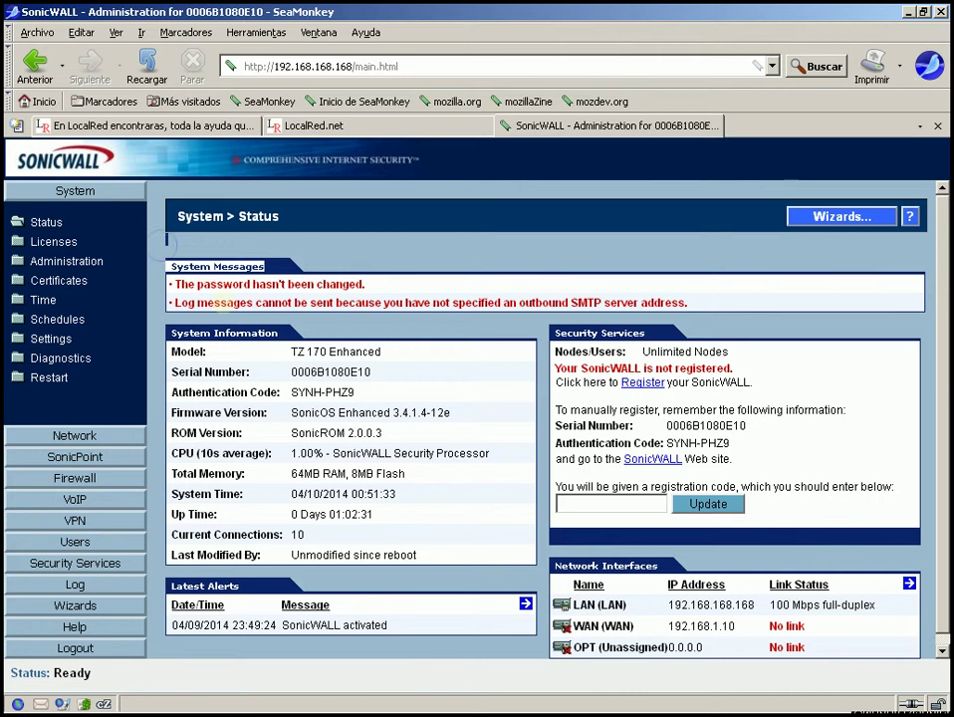
drag(169, 263, 379, 271)
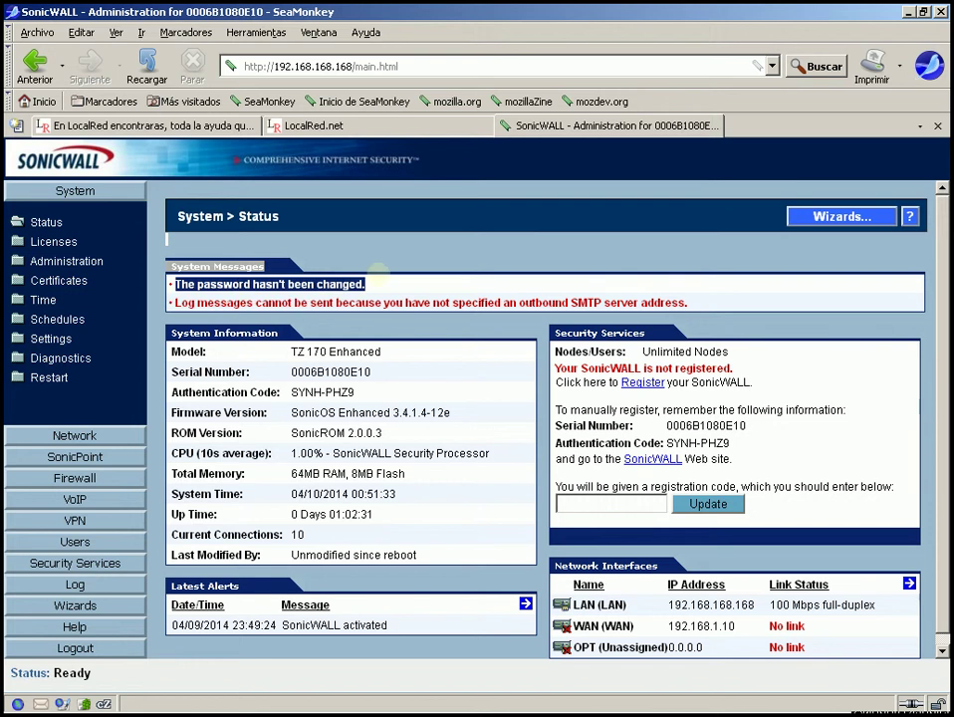
click(378, 271)
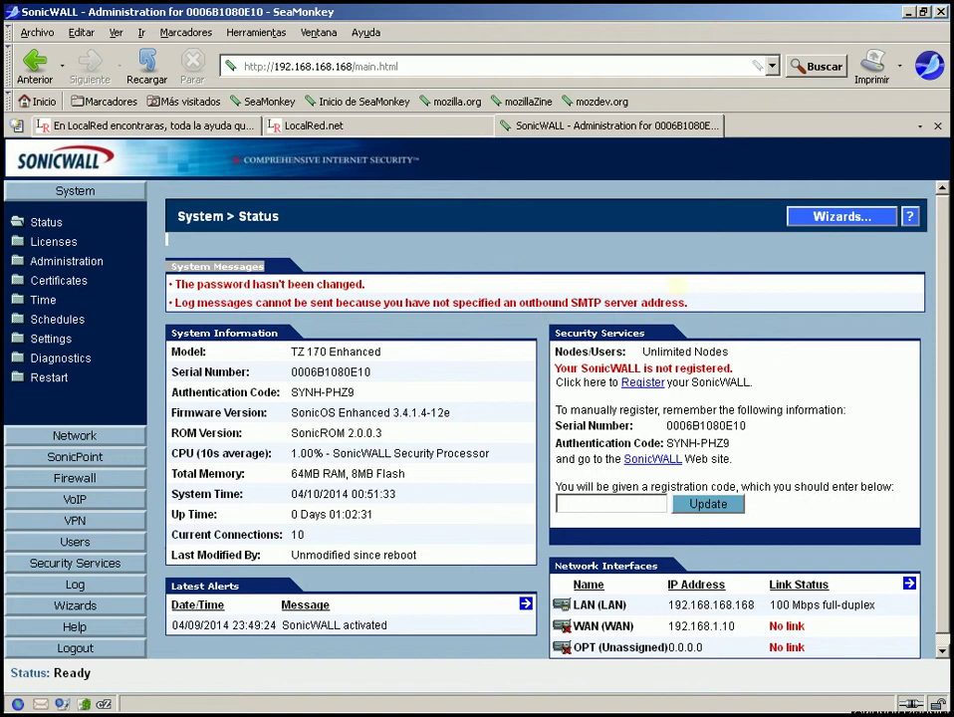
drag(688, 302, 167, 303)
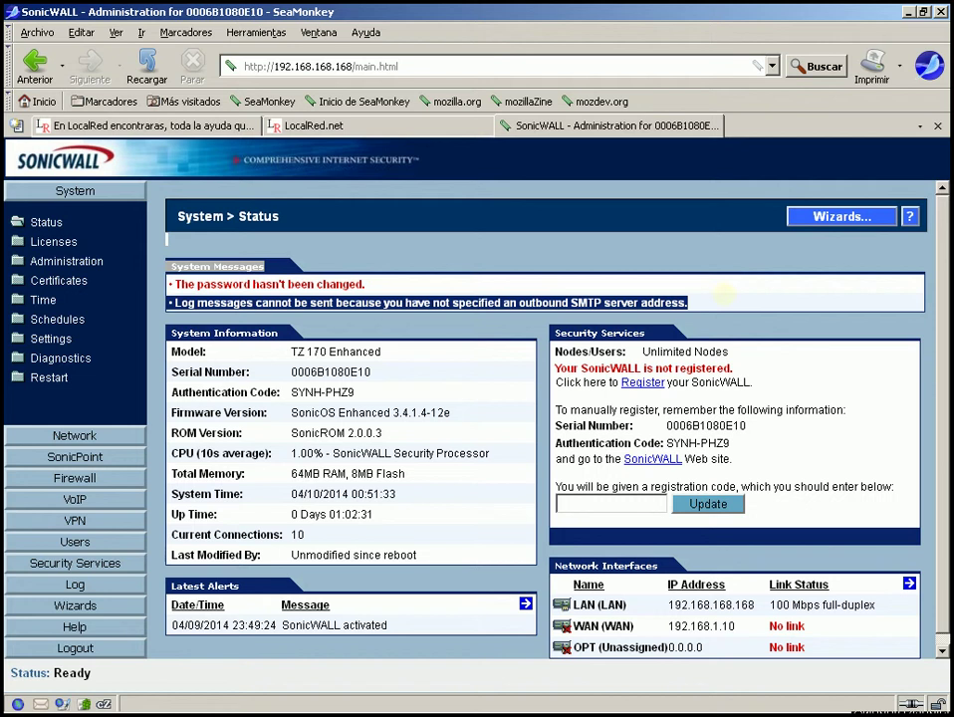
click(725, 294)
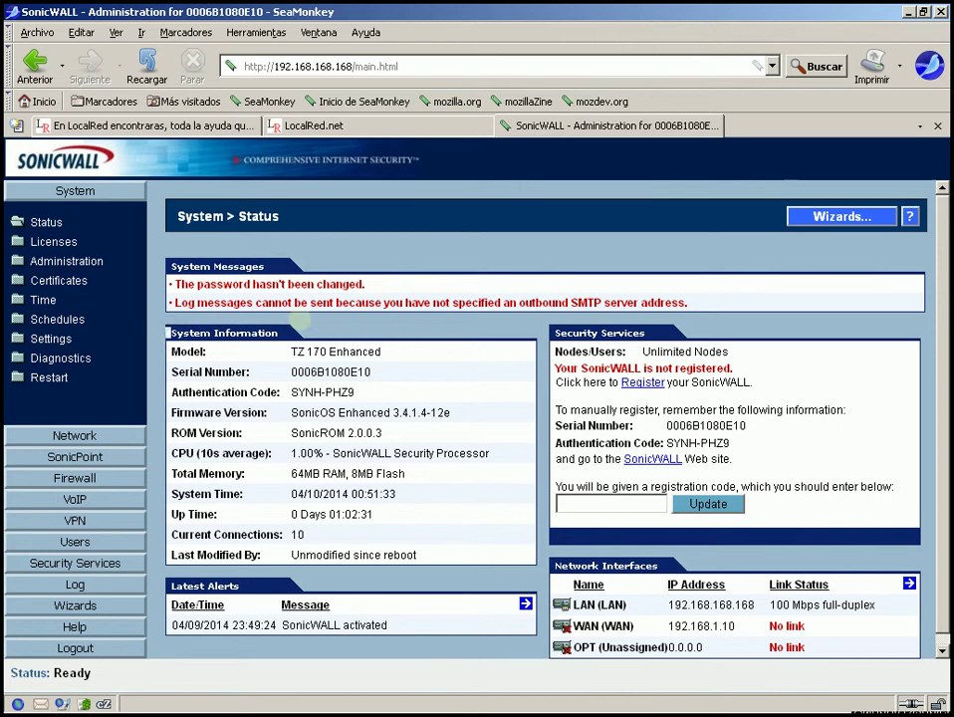
drag(166, 333, 279, 333)
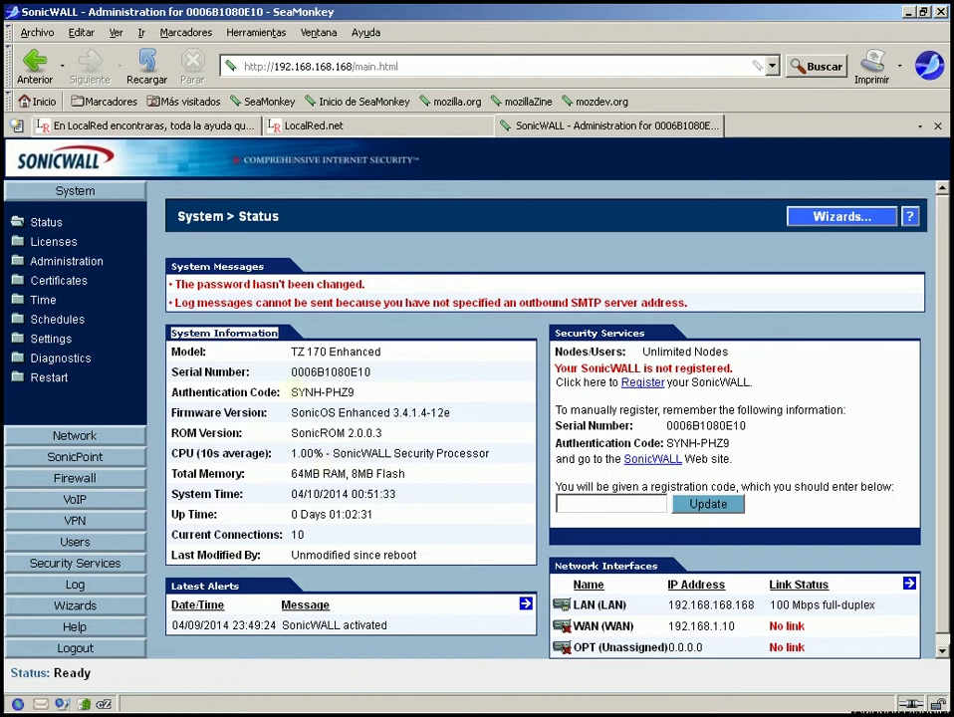
click(291, 371)
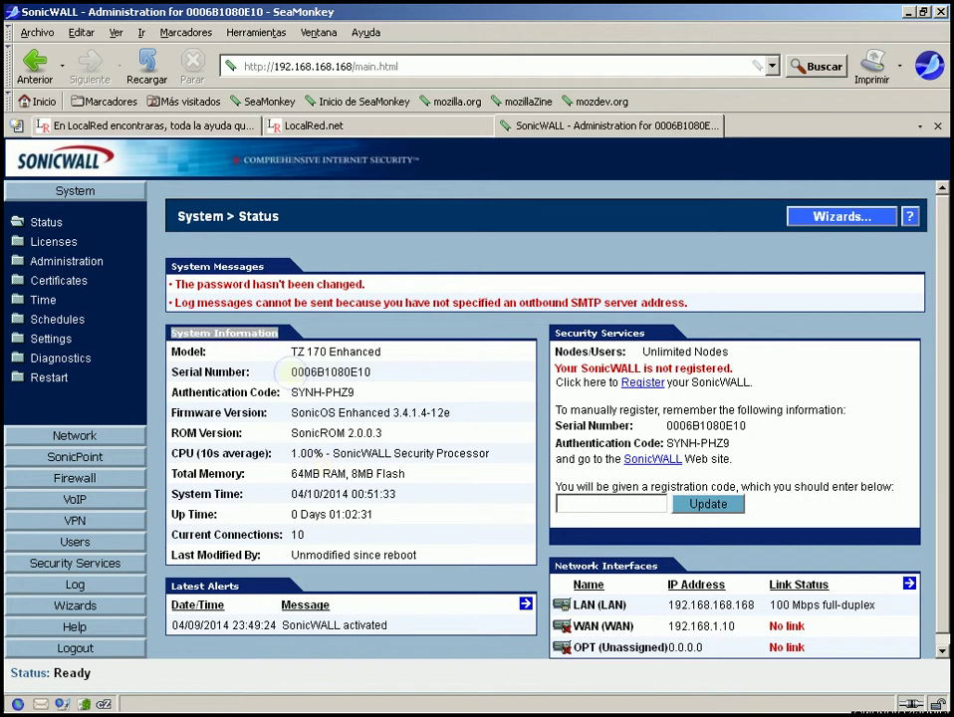
drag(290, 371, 367, 393)
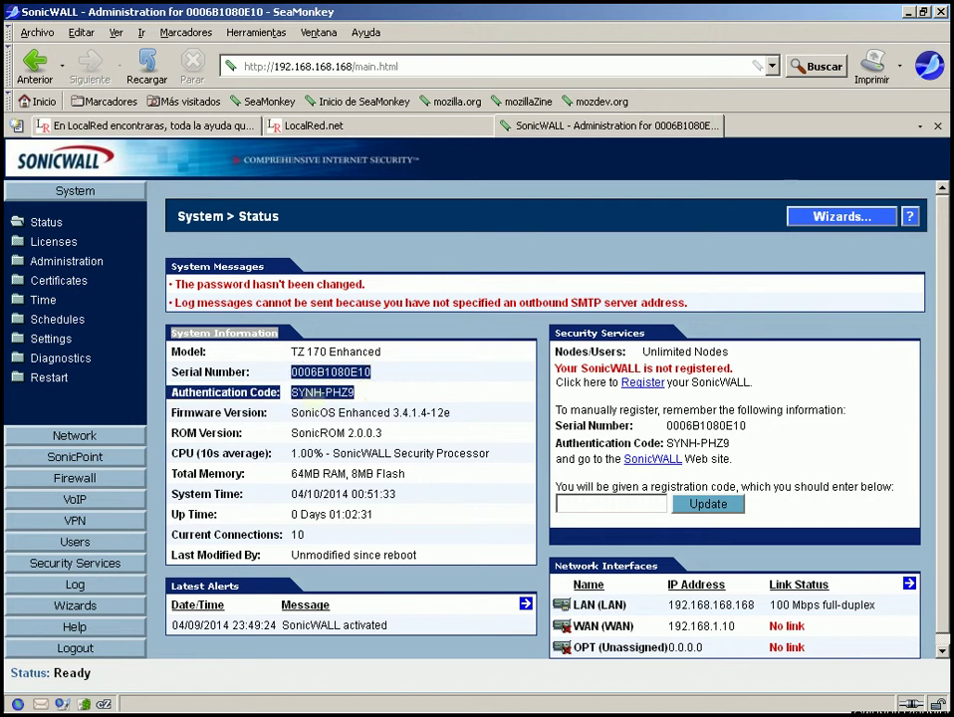
drag(291, 413, 448, 413)
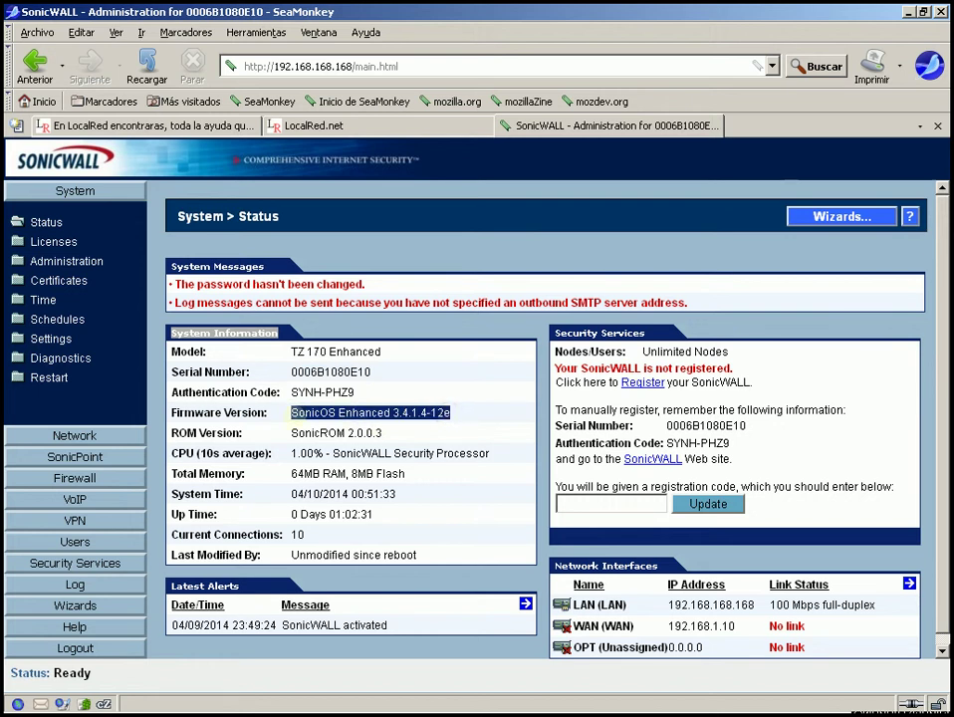
drag(293, 432, 380, 433)
click(383, 433)
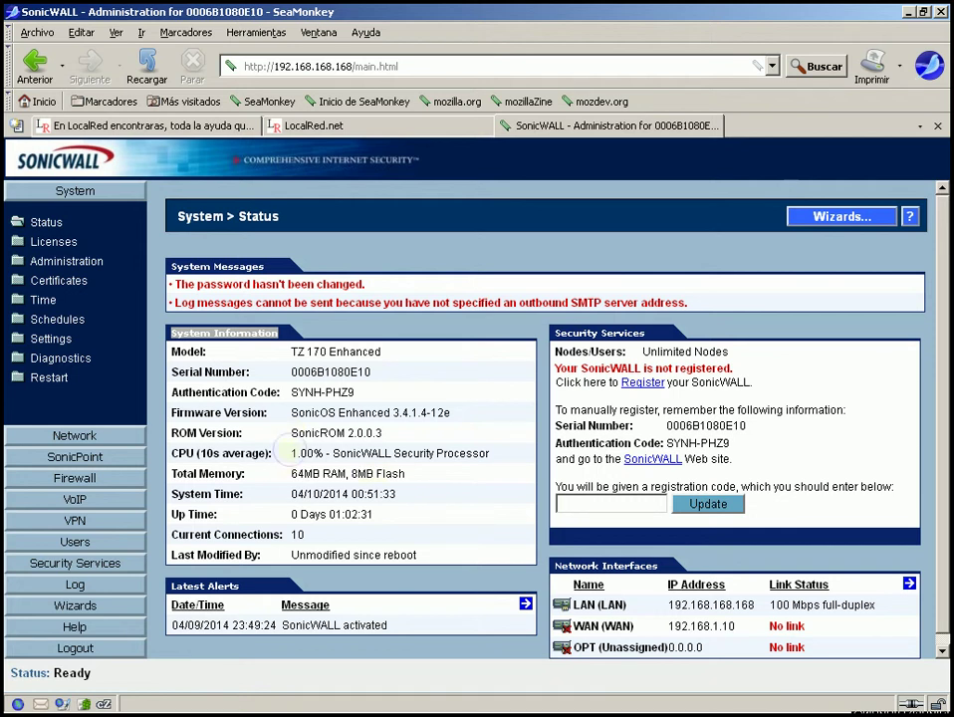
drag(290, 454, 493, 455)
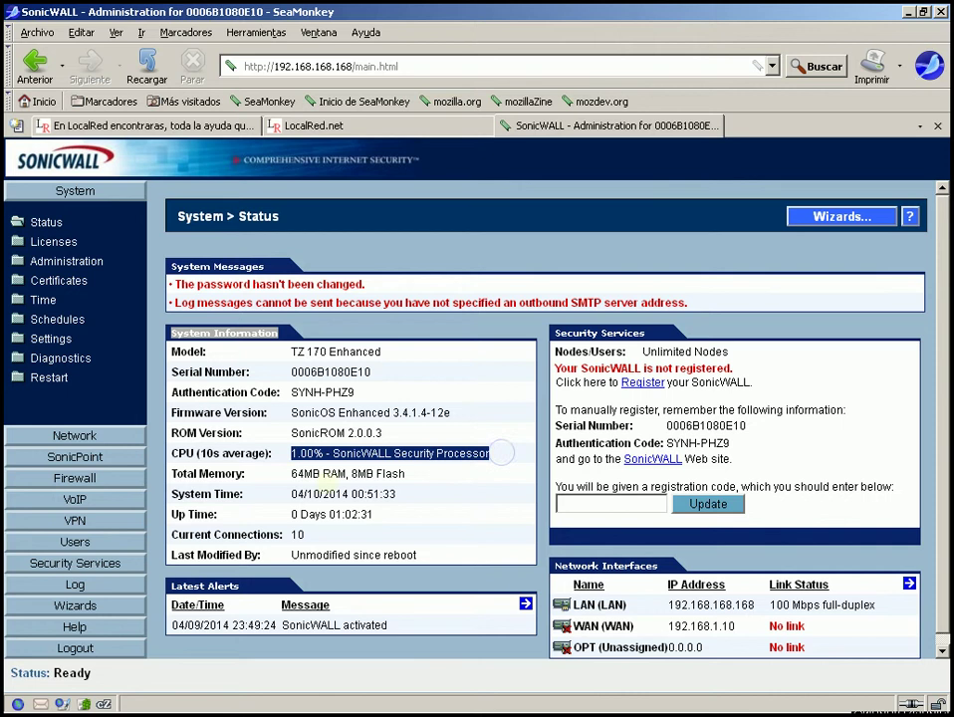
drag(291, 474, 413, 475)
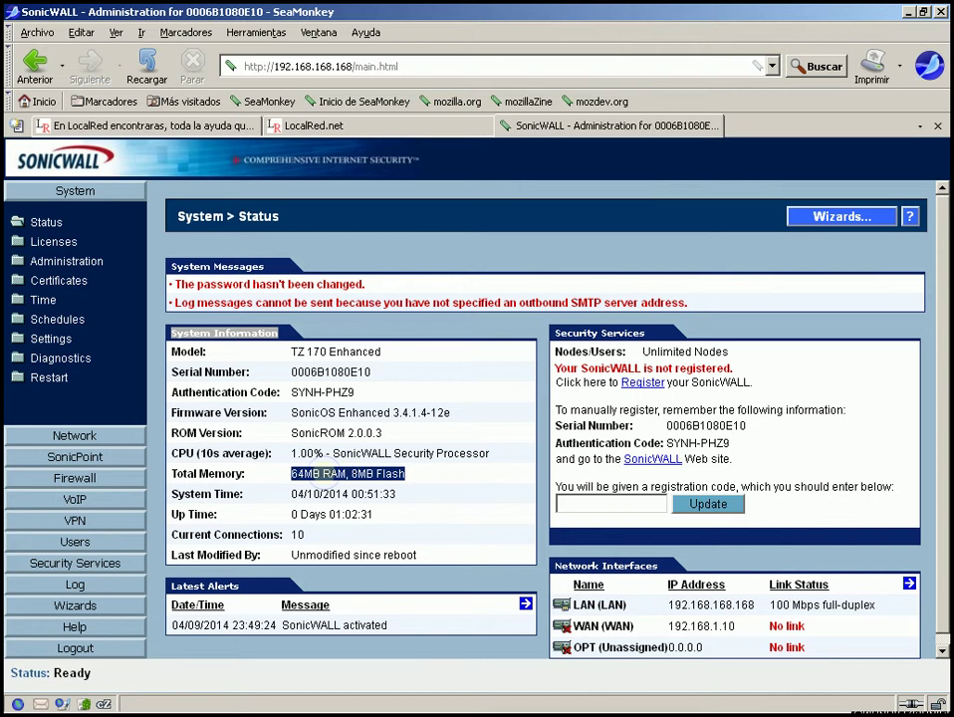
click(357, 475)
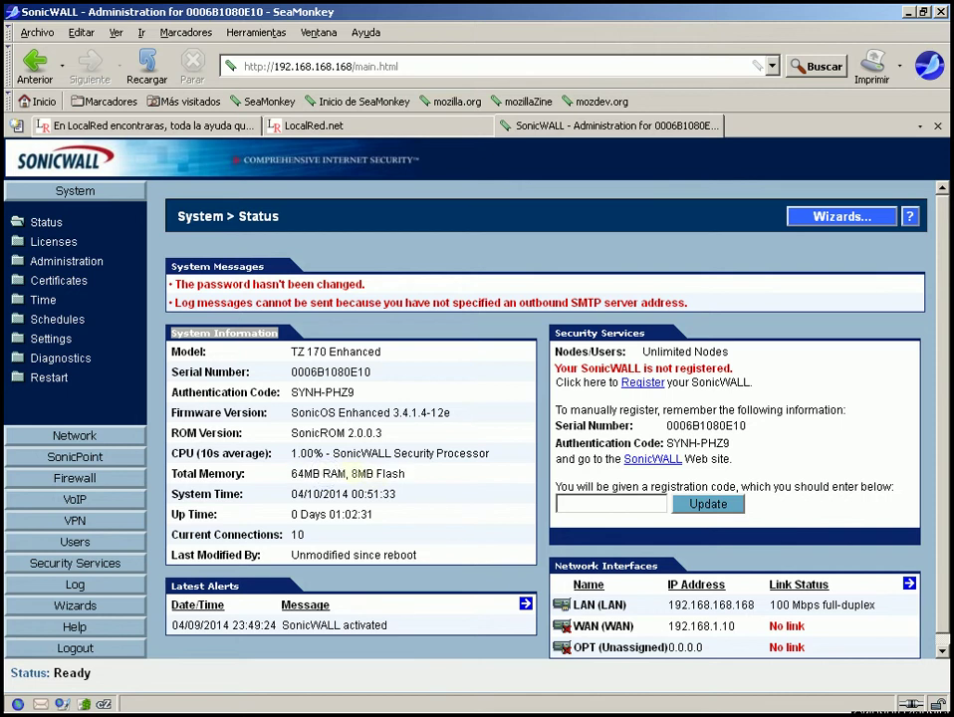
drag(354, 474, 406, 474)
click(414, 475)
click(358, 446)
click(400, 494)
double_click(297, 494)
drag(324, 491, 397, 494)
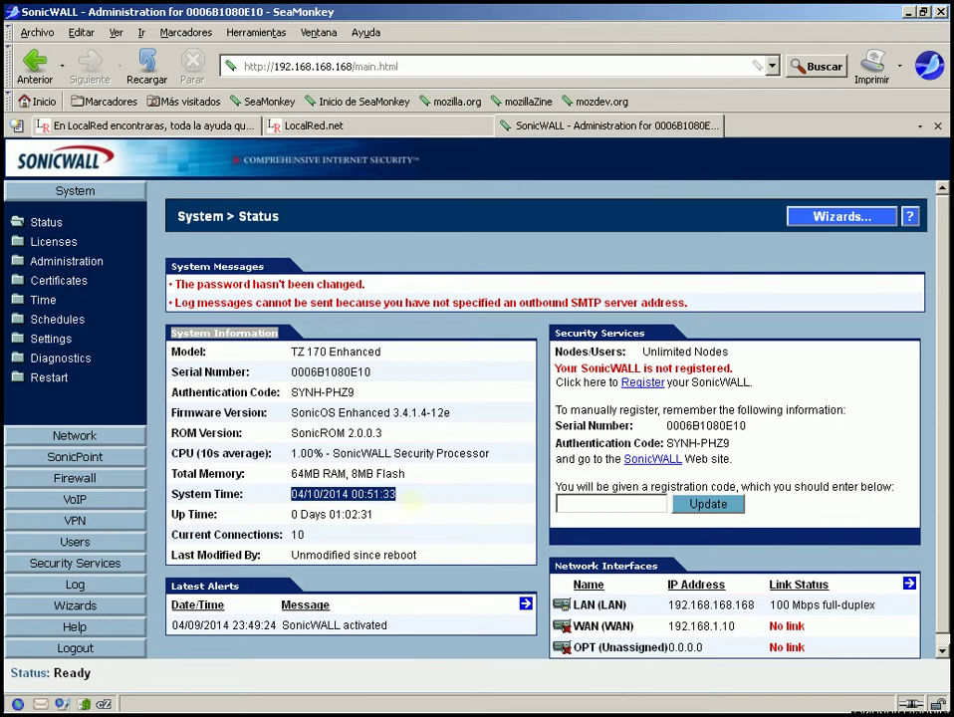
click(410, 501)
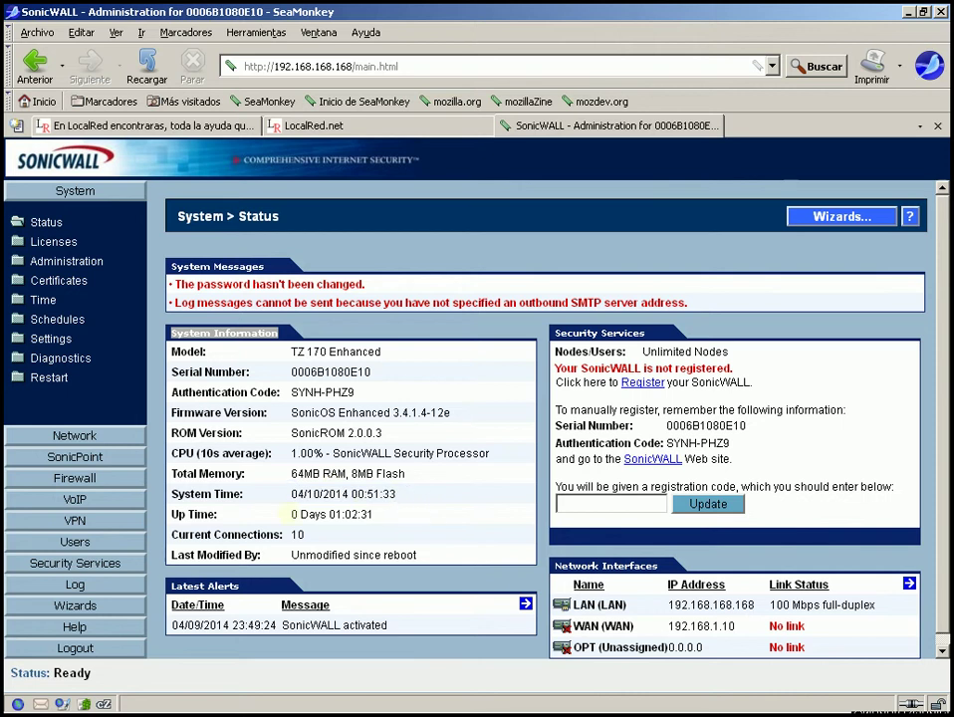
drag(291, 514, 383, 511)
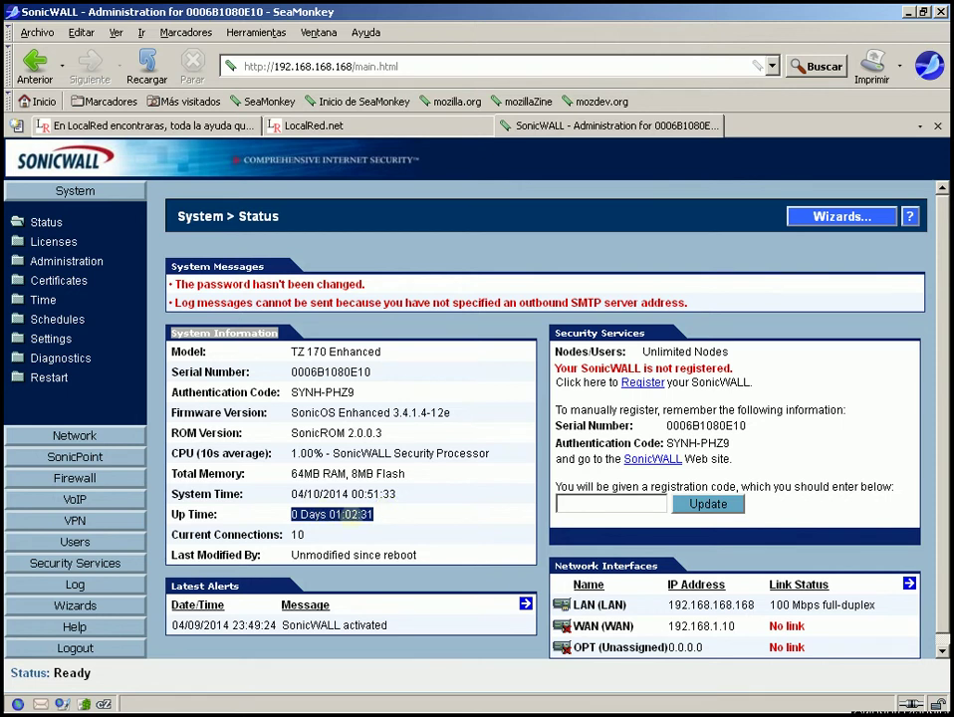
click(389, 516)
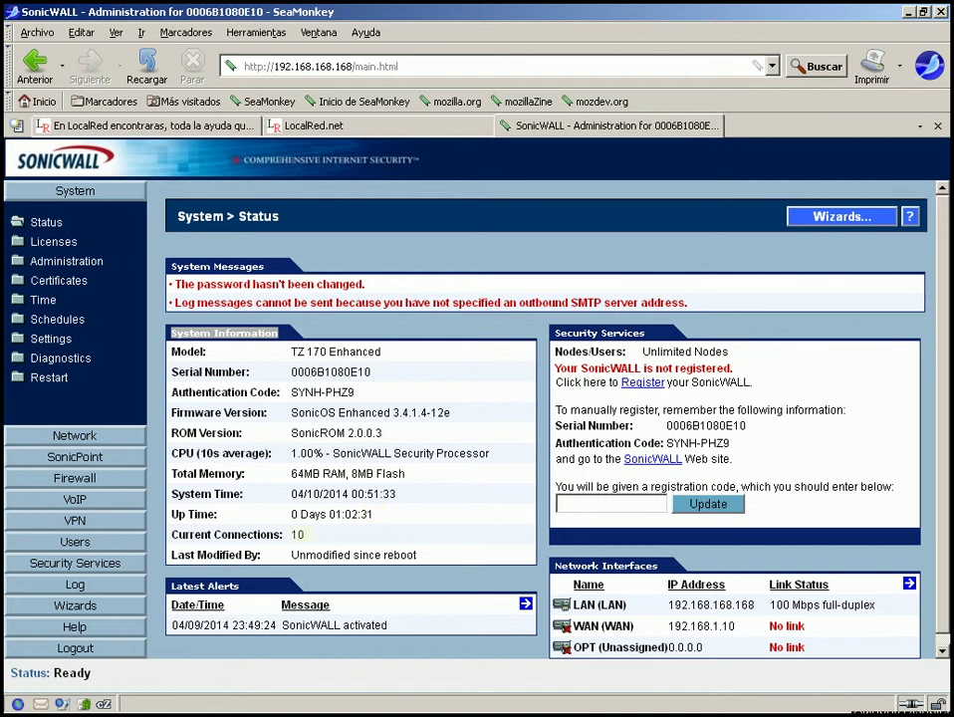
drag(282, 534, 321, 536)
click(330, 533)
drag(163, 555, 432, 550)
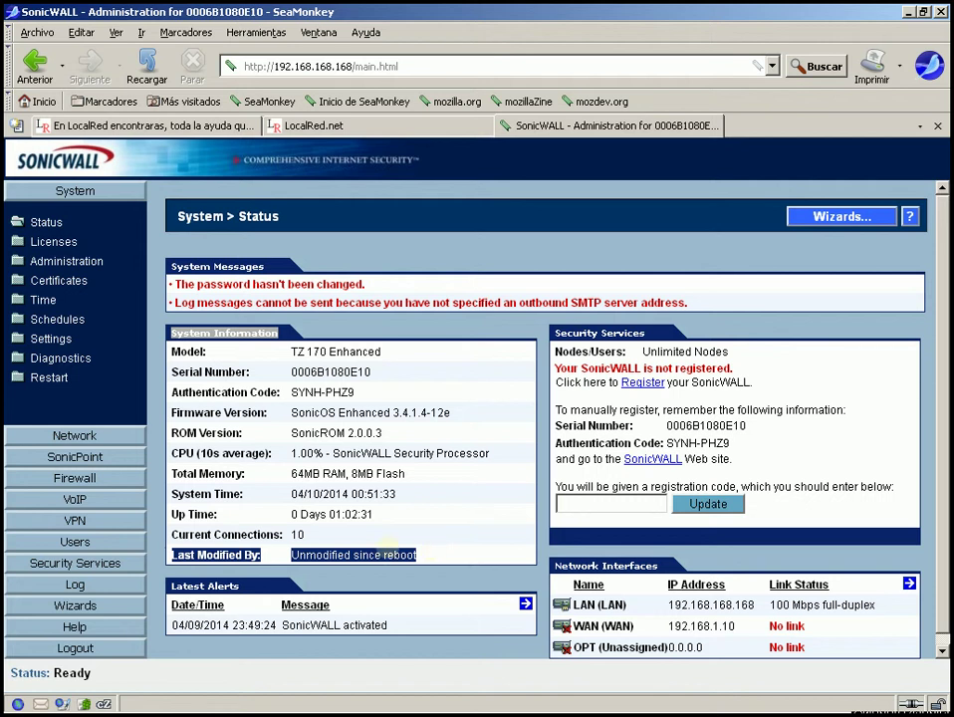
click(285, 555)
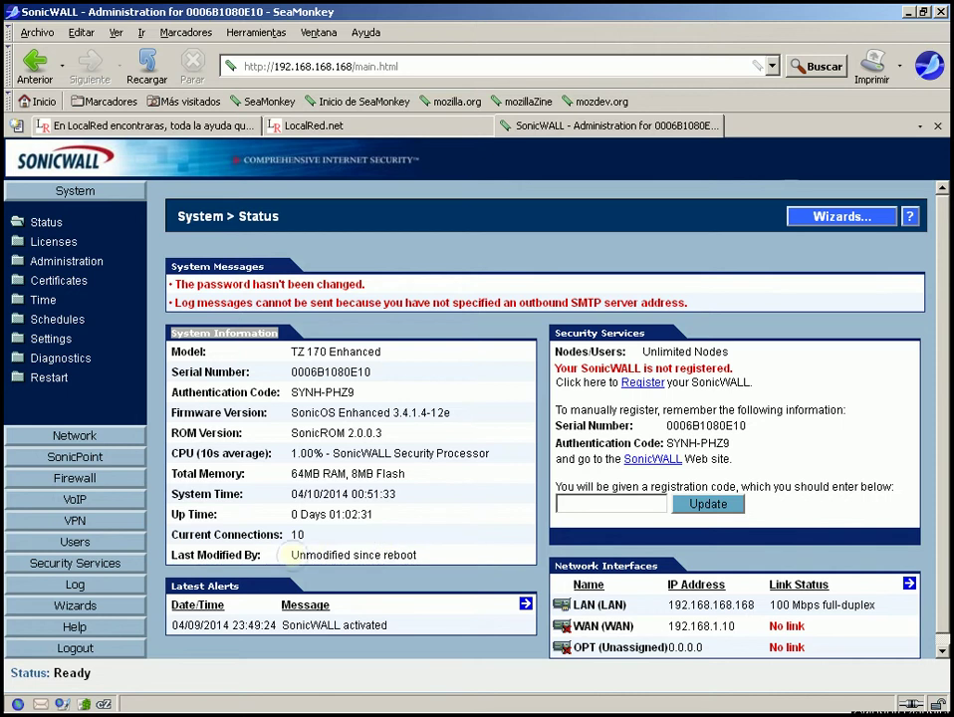
drag(291, 555, 418, 550)
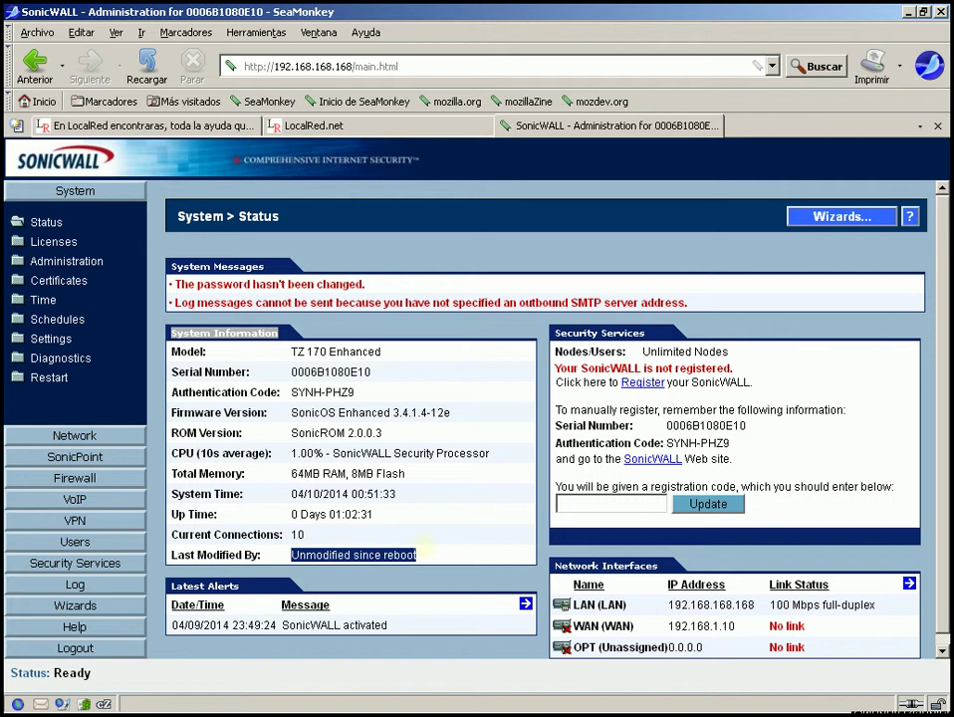
double_click(426, 547)
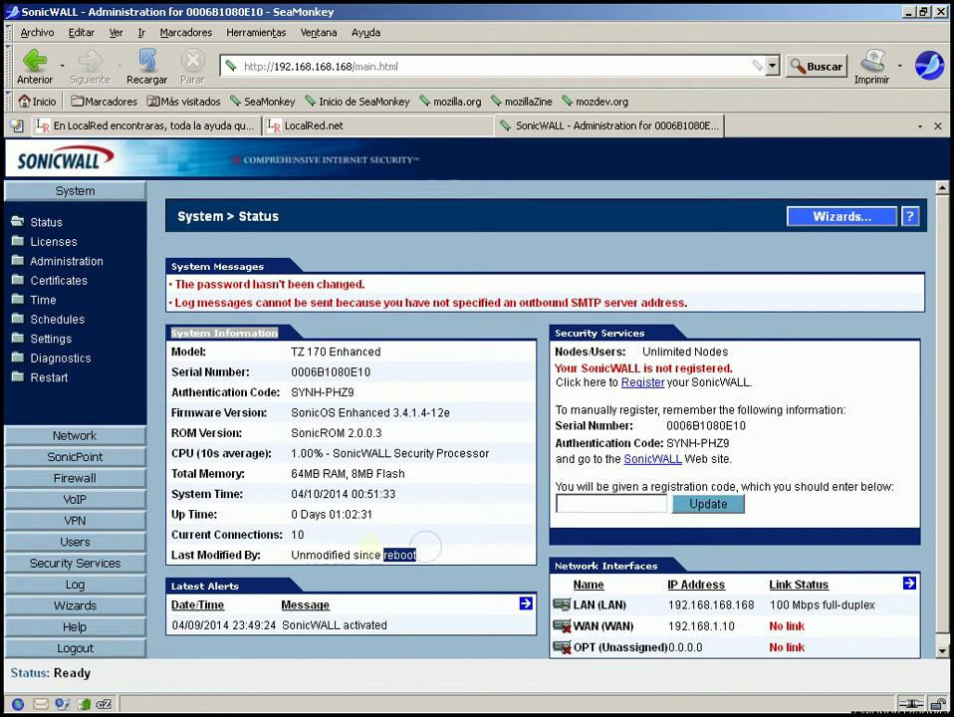
click(368, 543)
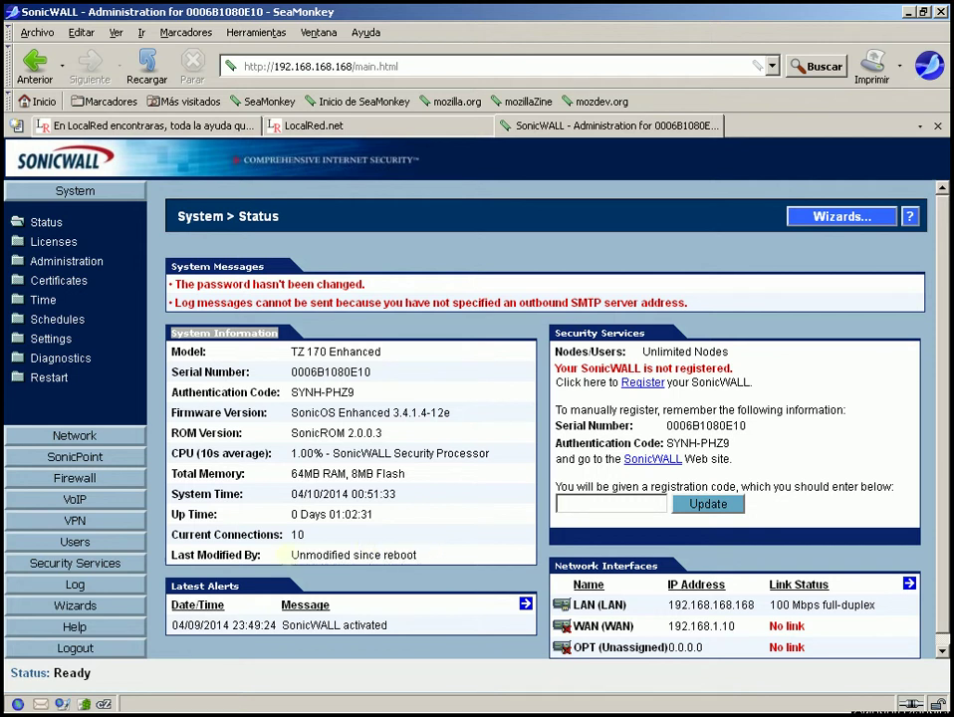
click(292, 555)
drag(292, 555, 423, 566)
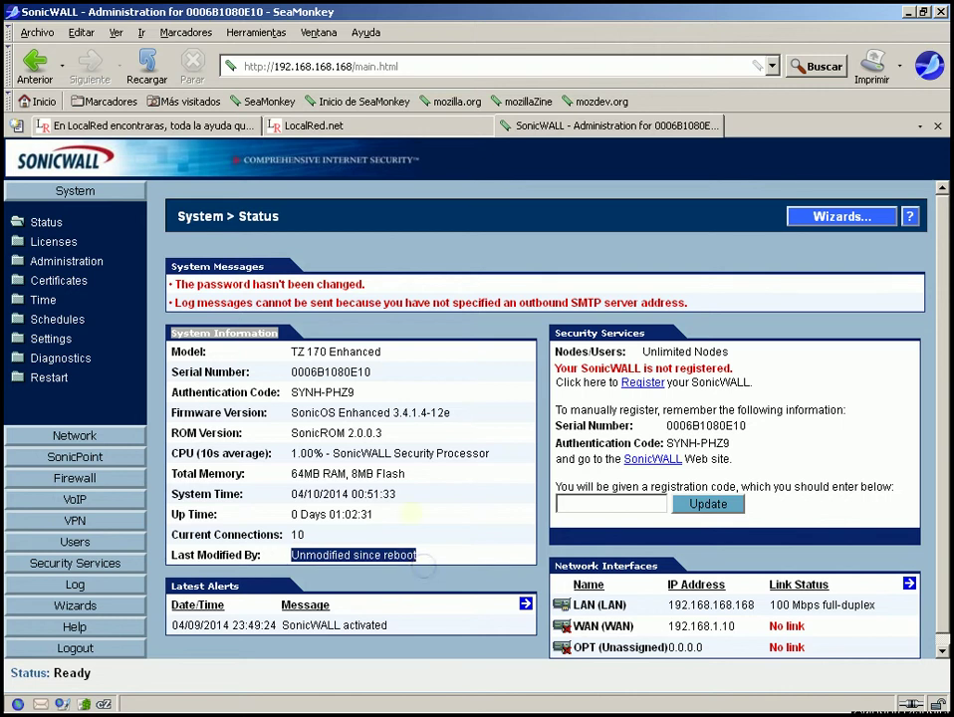
click(411, 513)
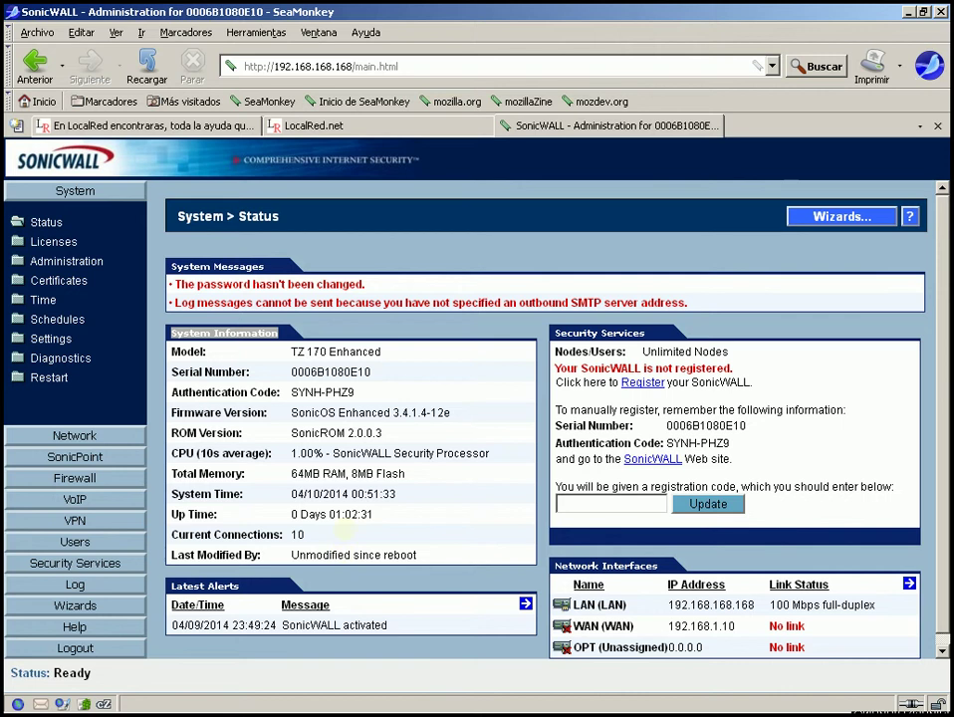
drag(169, 555, 253, 556)
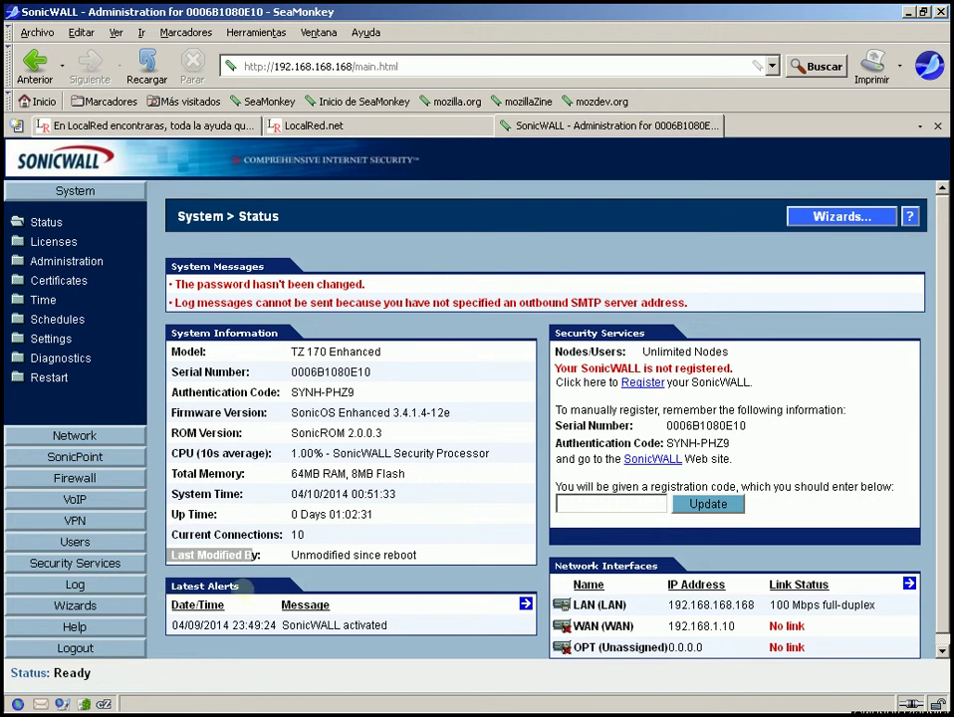
drag(236, 589, 159, 583)
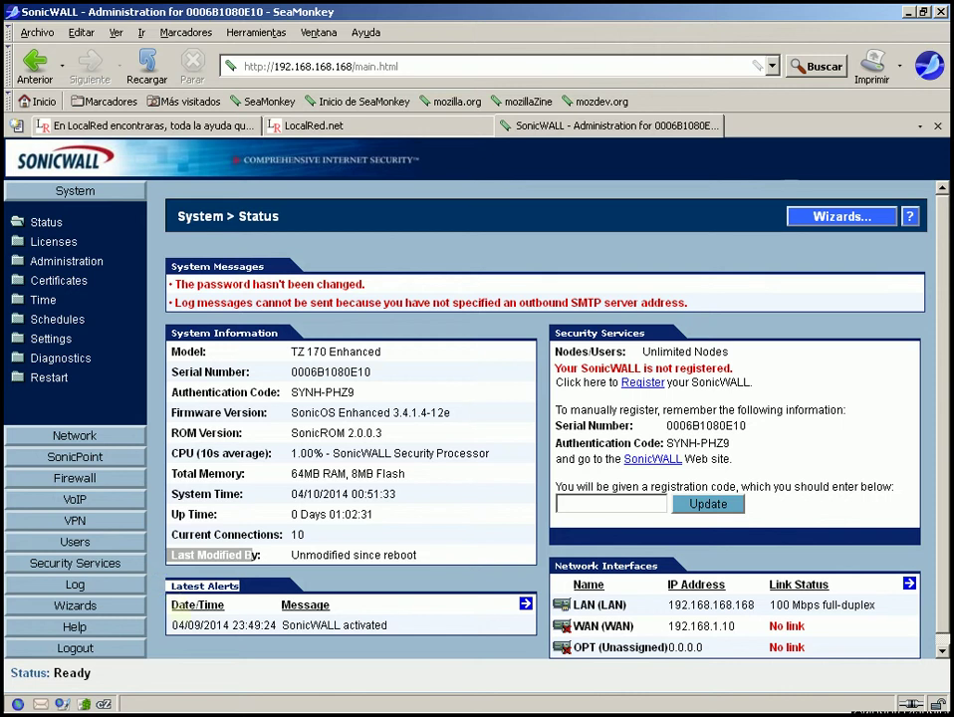
drag(168, 626, 395, 620)
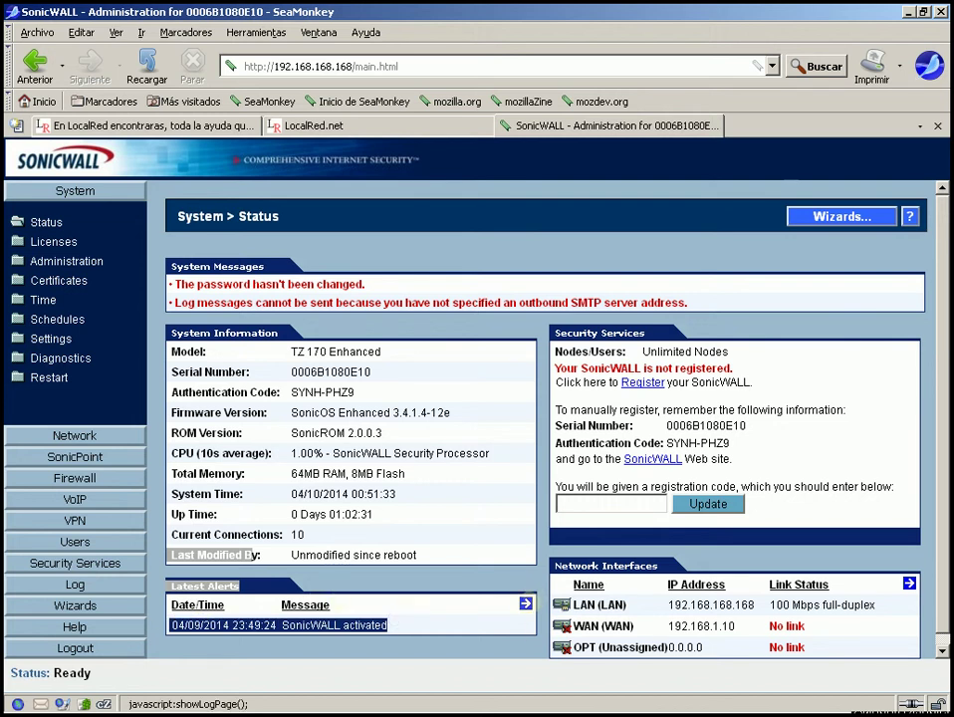
- Open Log > View from the Latest Alerts link and scroll to the log entries table
click(525, 603)
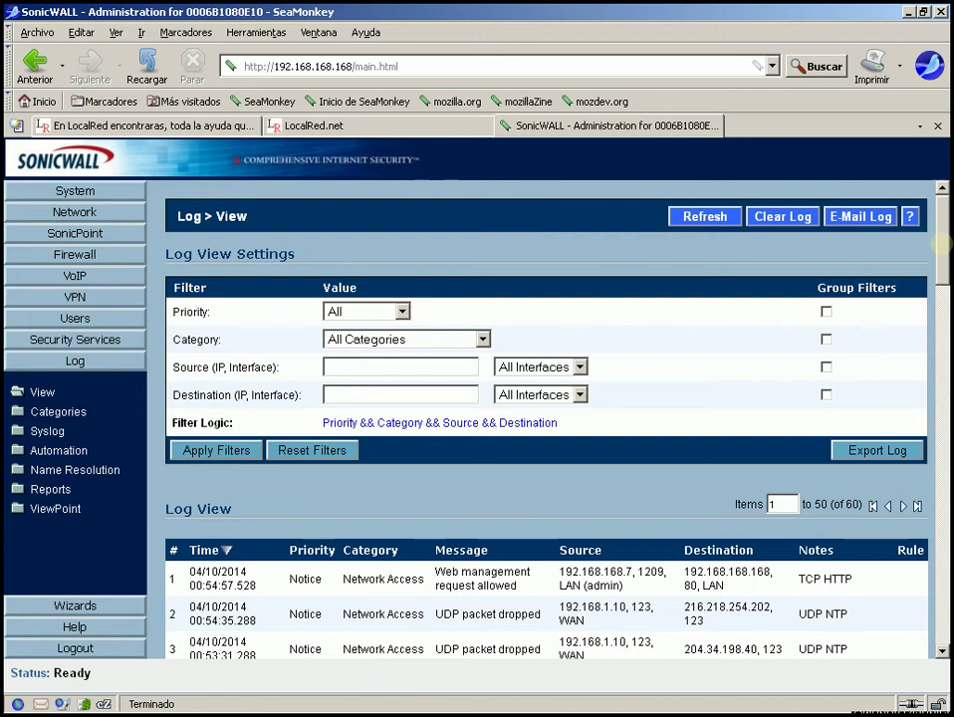
drag(940, 243, 925, 292)
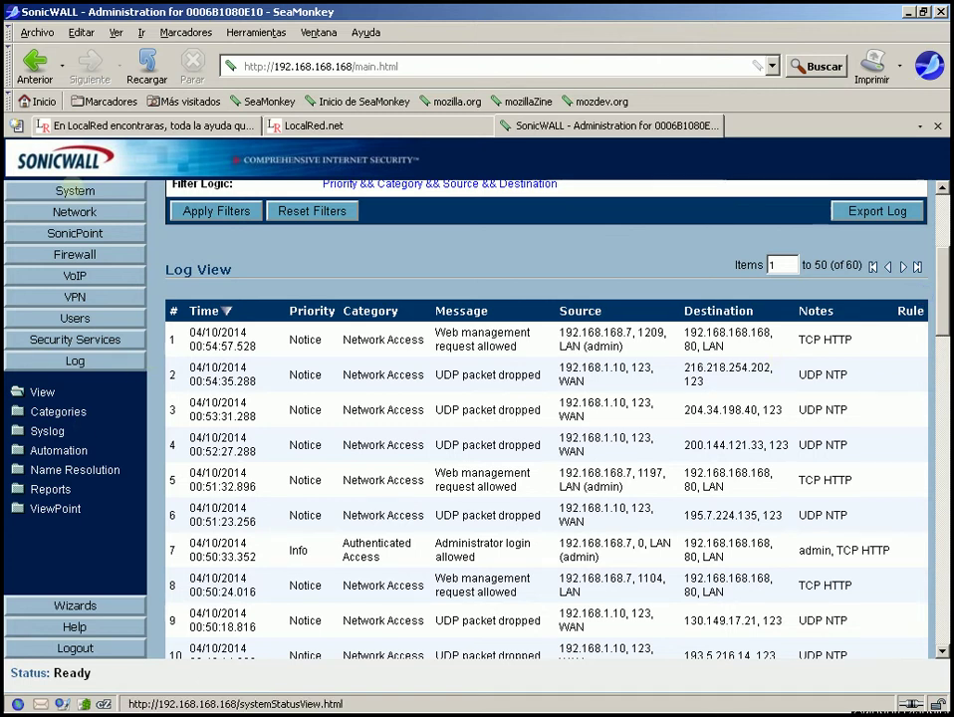
- Return to System > Status and review the Security Services notice and registration code field
click(75, 189)
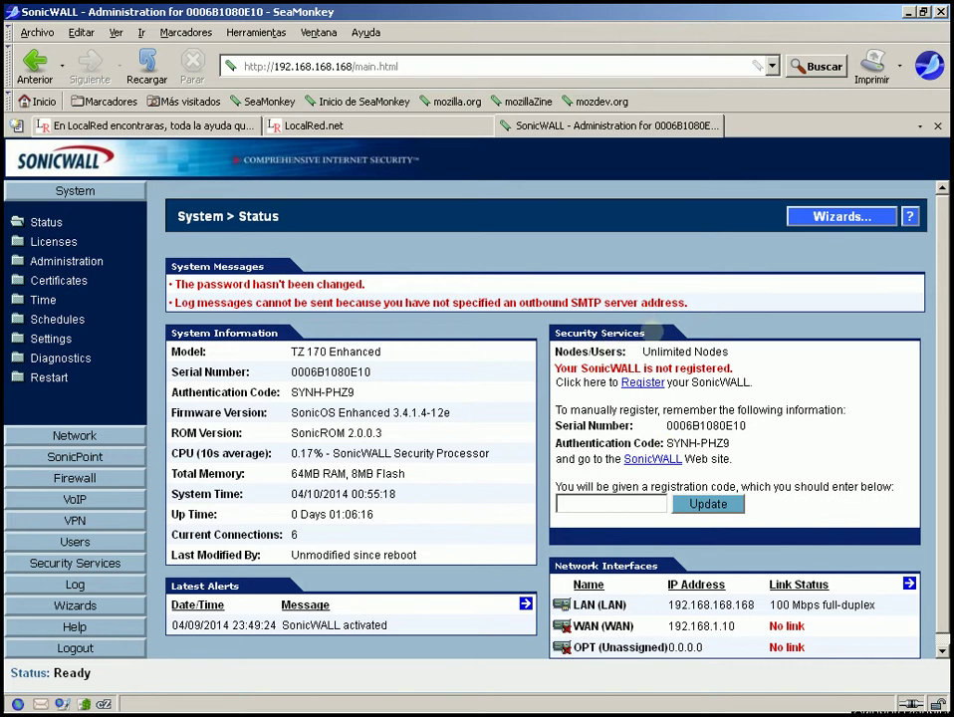
drag(650, 332, 546, 332)
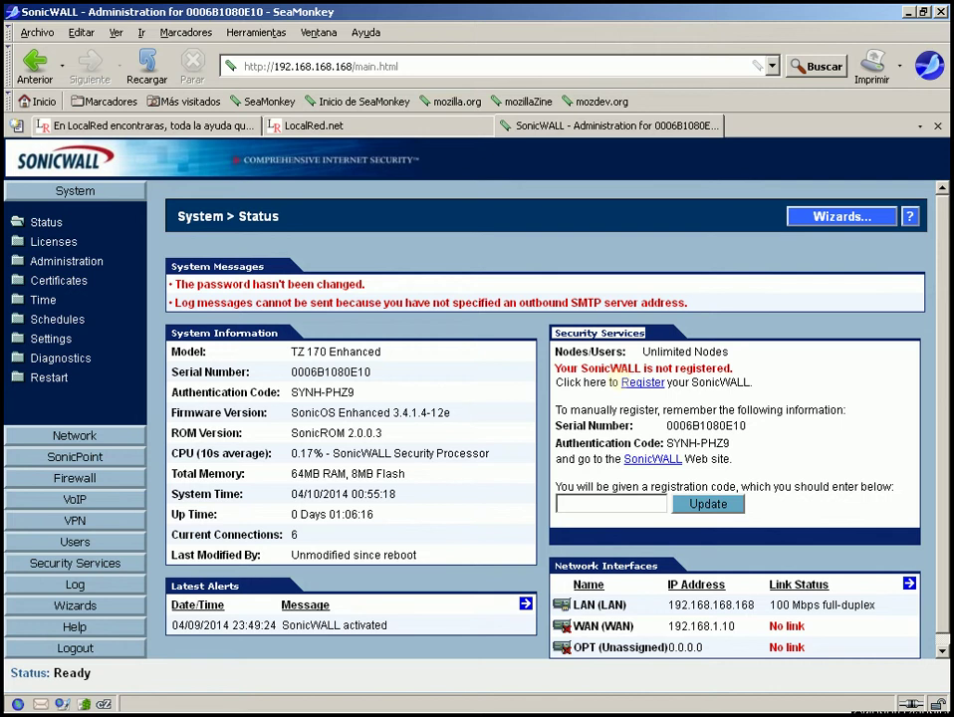
drag(667, 443, 688, 444)
click(595, 503)
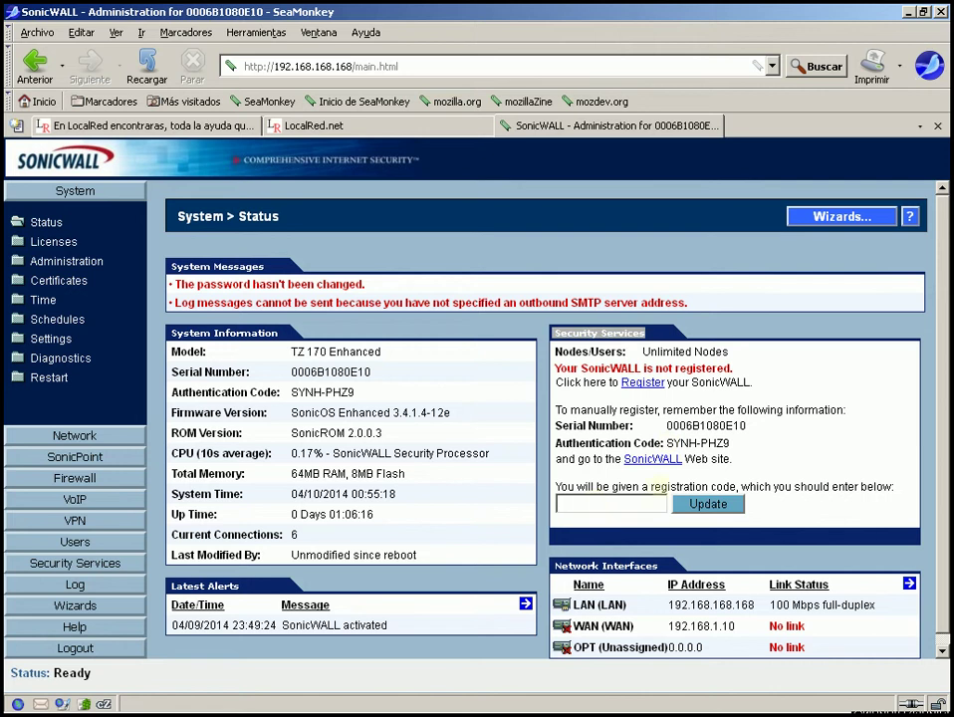
click(617, 505)
click(614, 505)
right_click(649, 334)
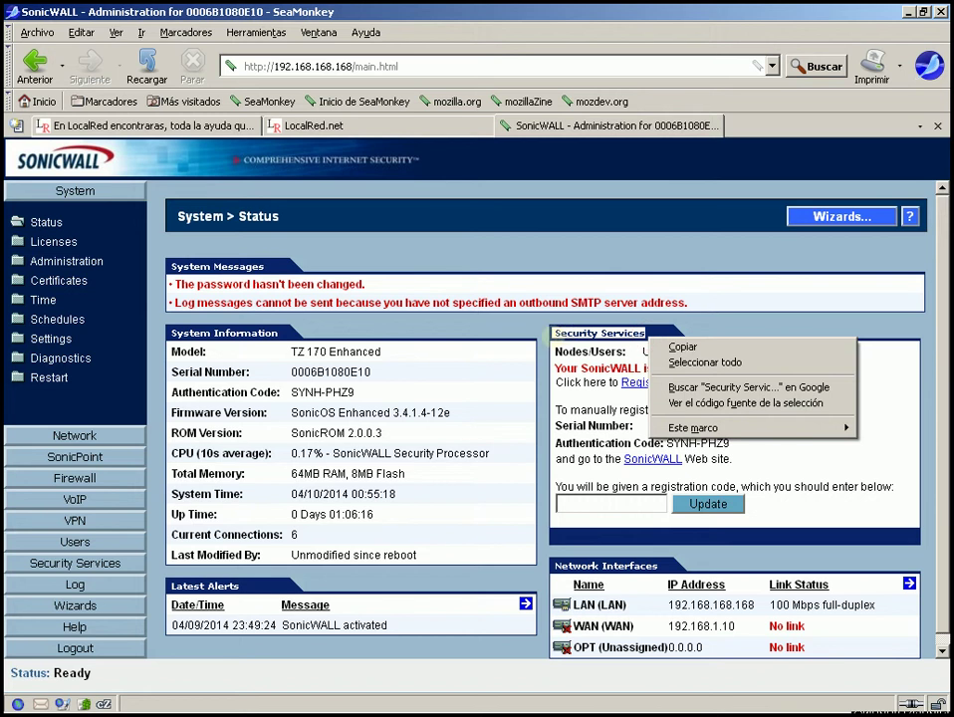
click(646, 329)
right_click(646, 330)
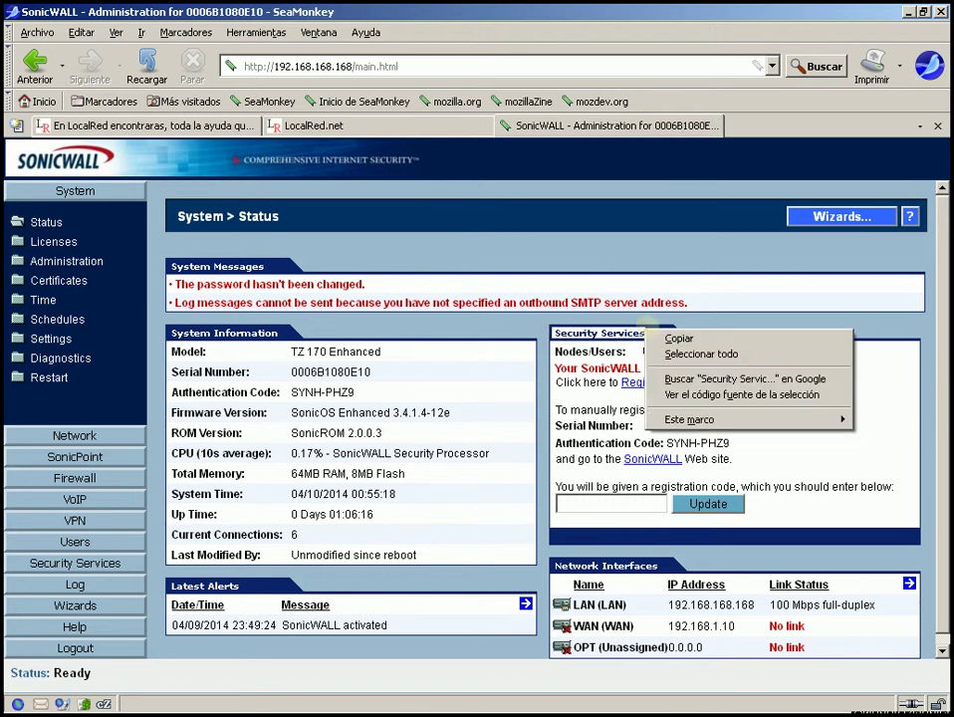
right_click(657, 303)
click(655, 333)
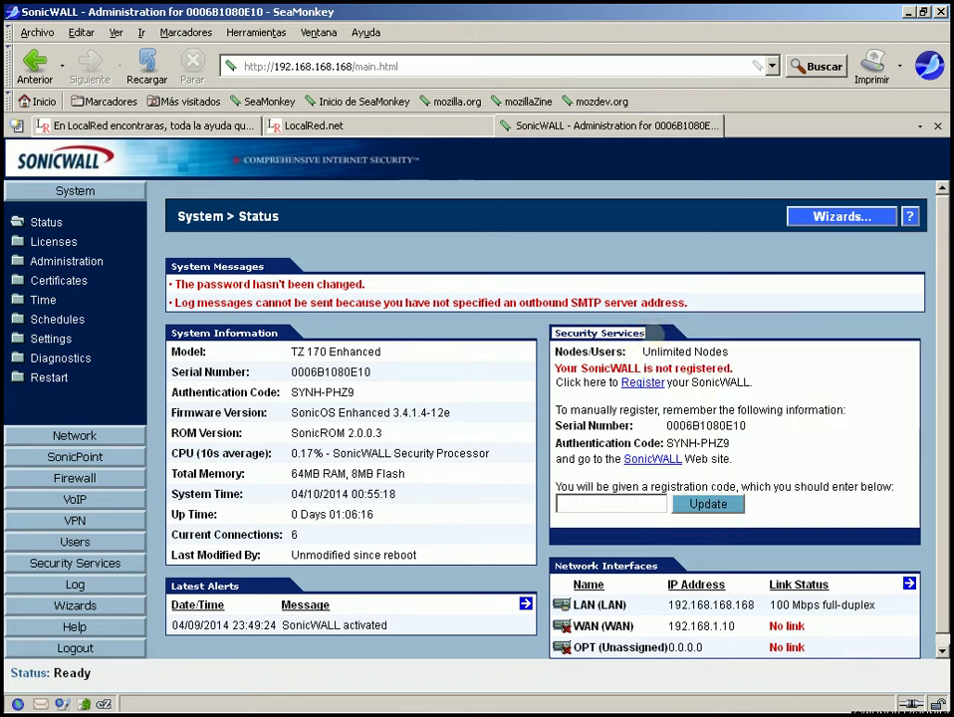
right_click(657, 335)
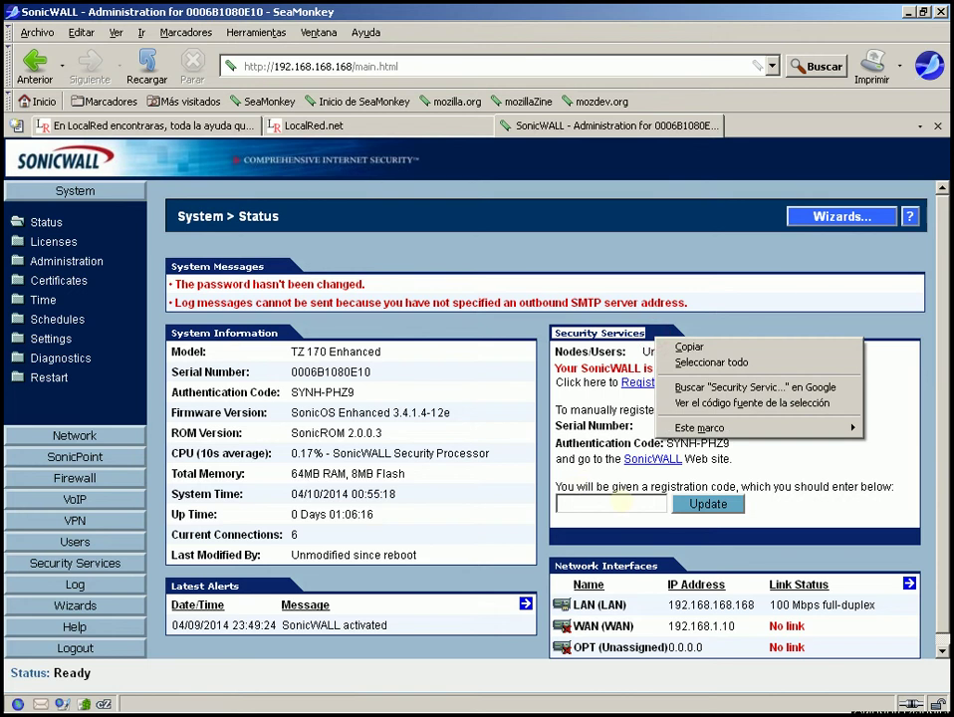
click(618, 503)
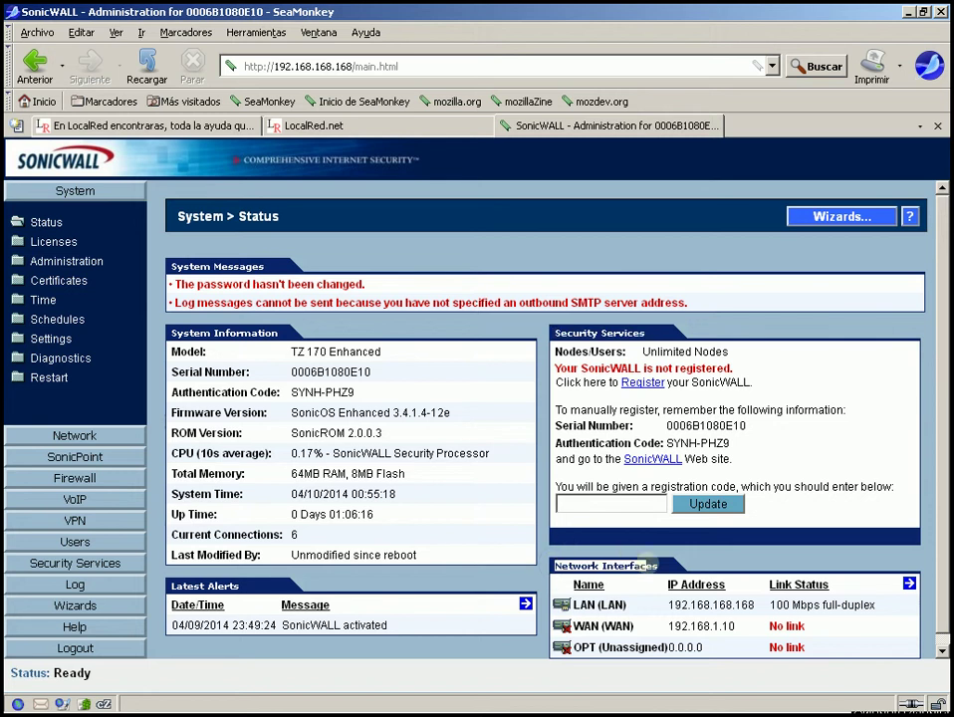
triple_click(651, 566)
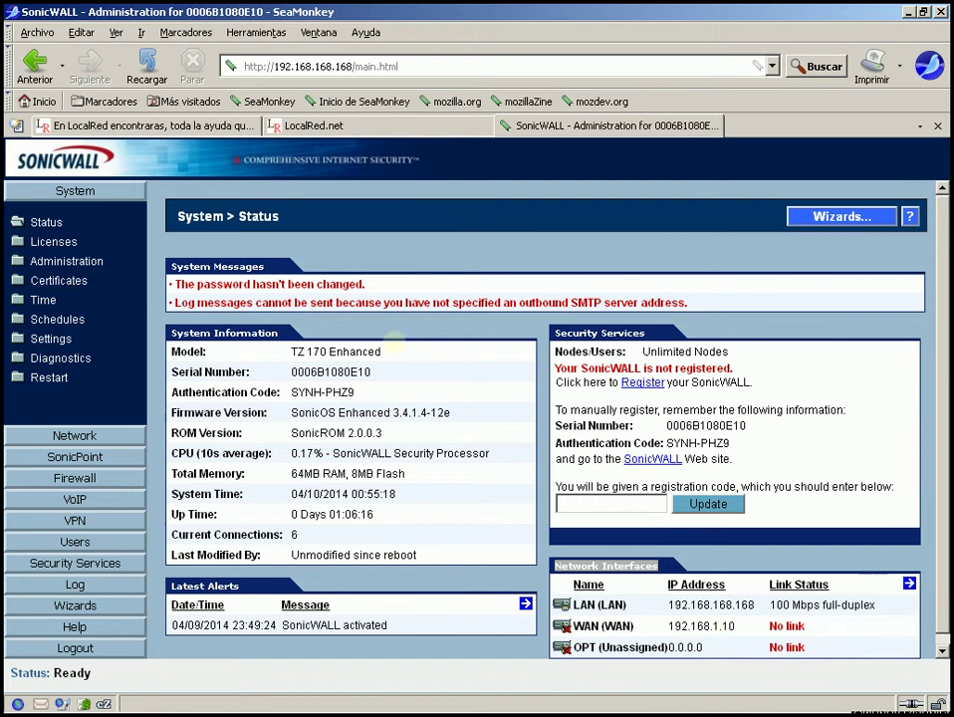
drag(281, 216, 180, 215)
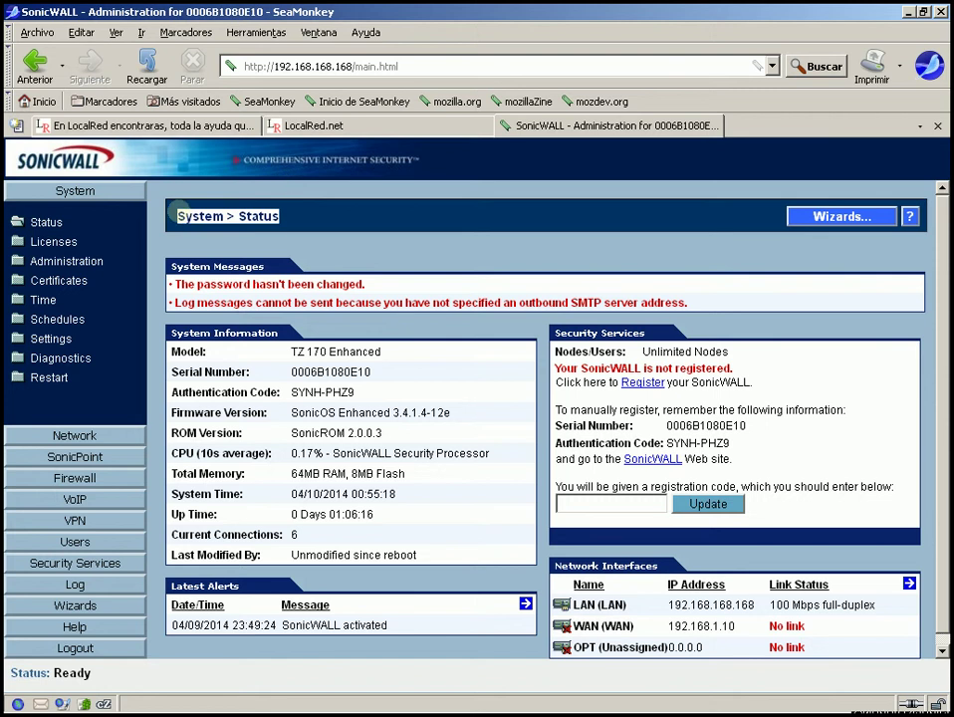
click(379, 321)
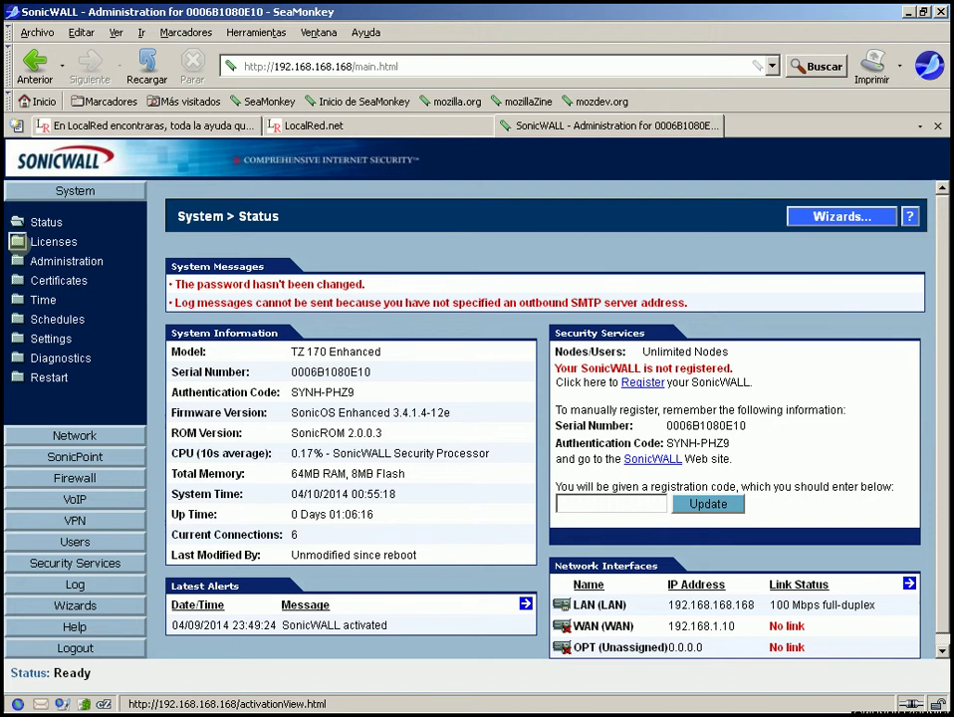
- Open System > Licenses and follow the link to activate, upgrade or renew services online
click(53, 241)
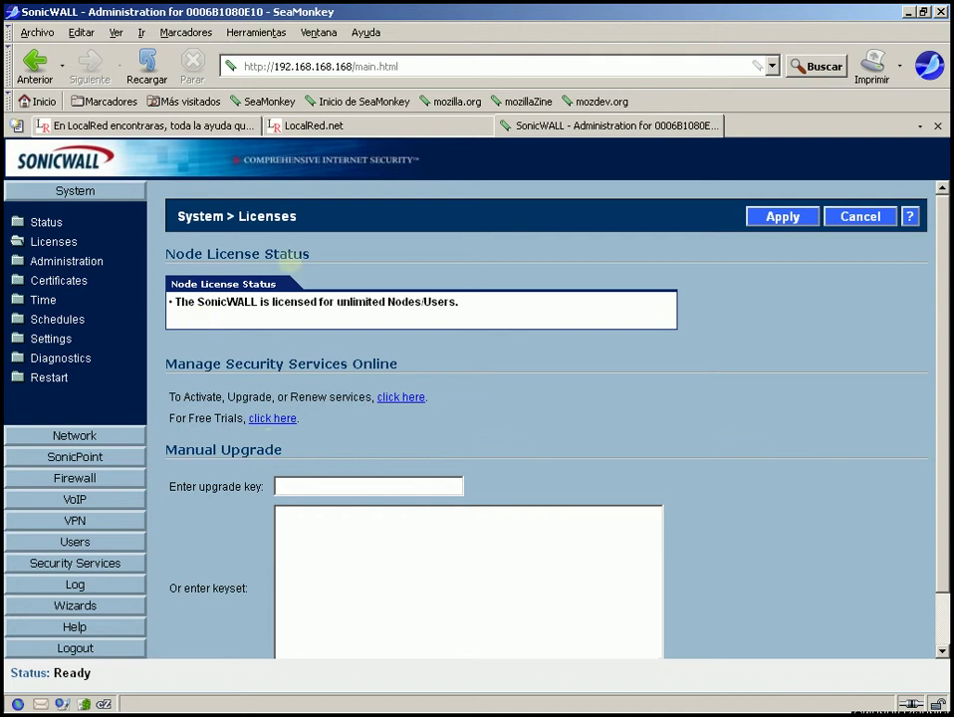
drag(171, 249, 378, 335)
click(378, 335)
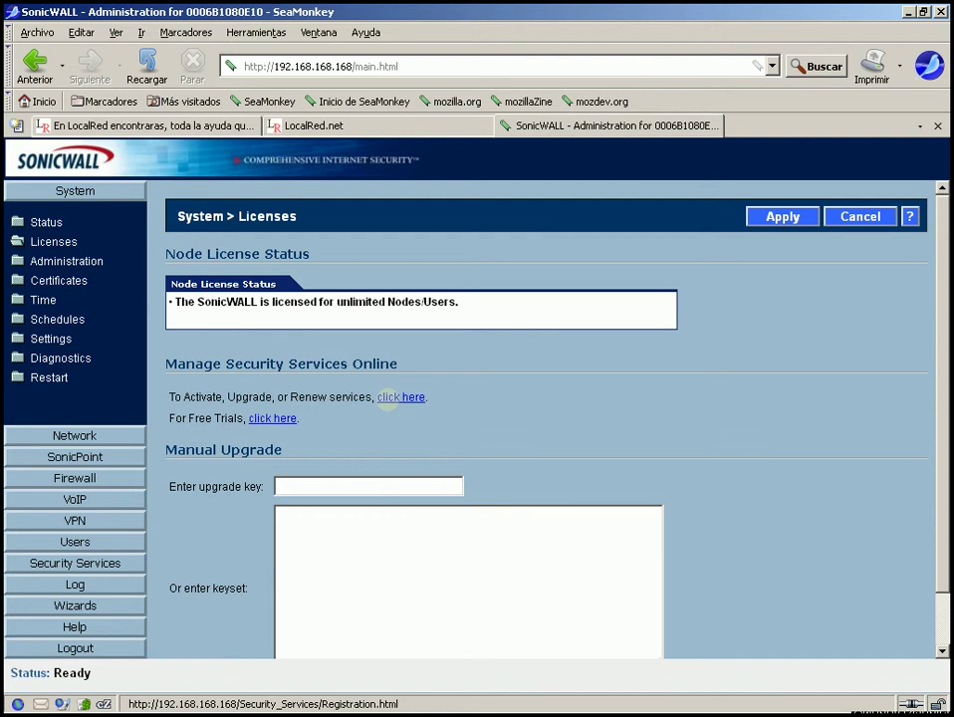
click(388, 398)
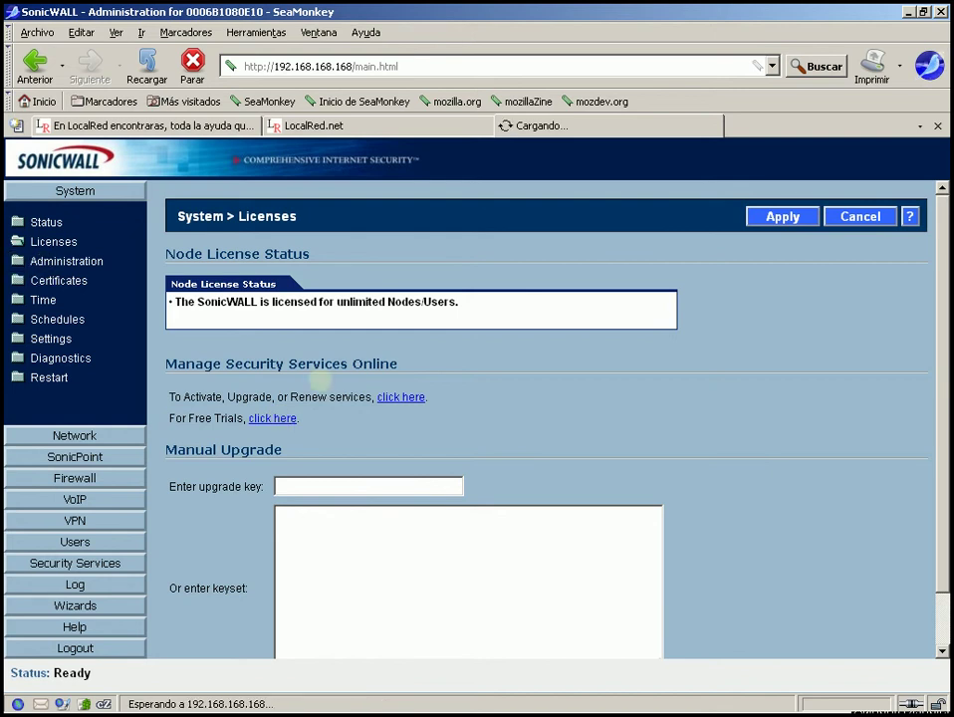
scroll(936, 343, down, 1)
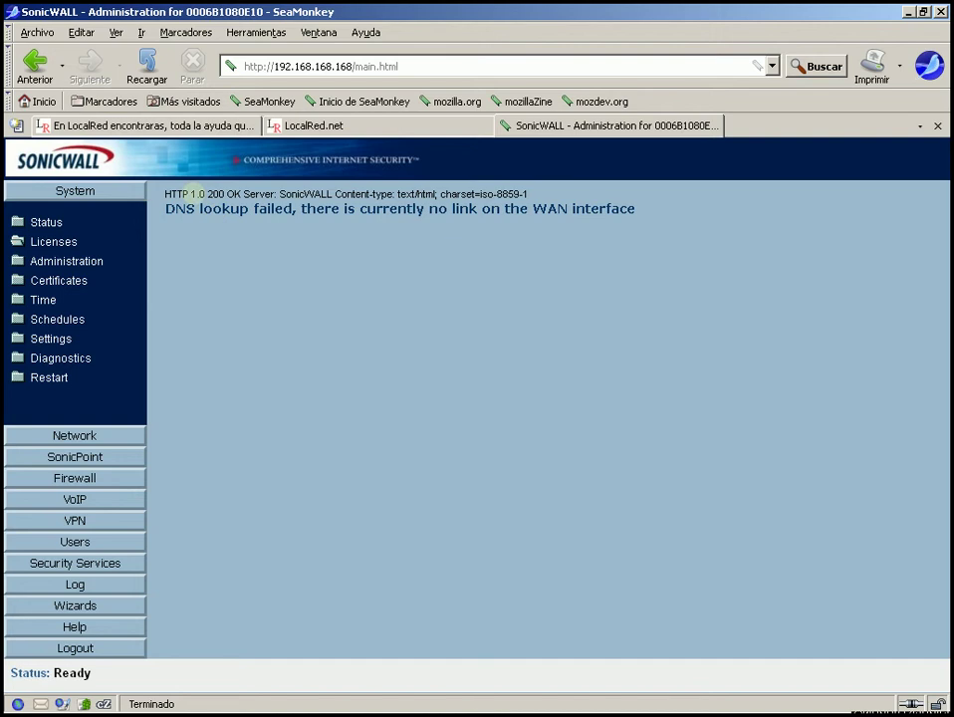
drag(160, 193, 601, 236)
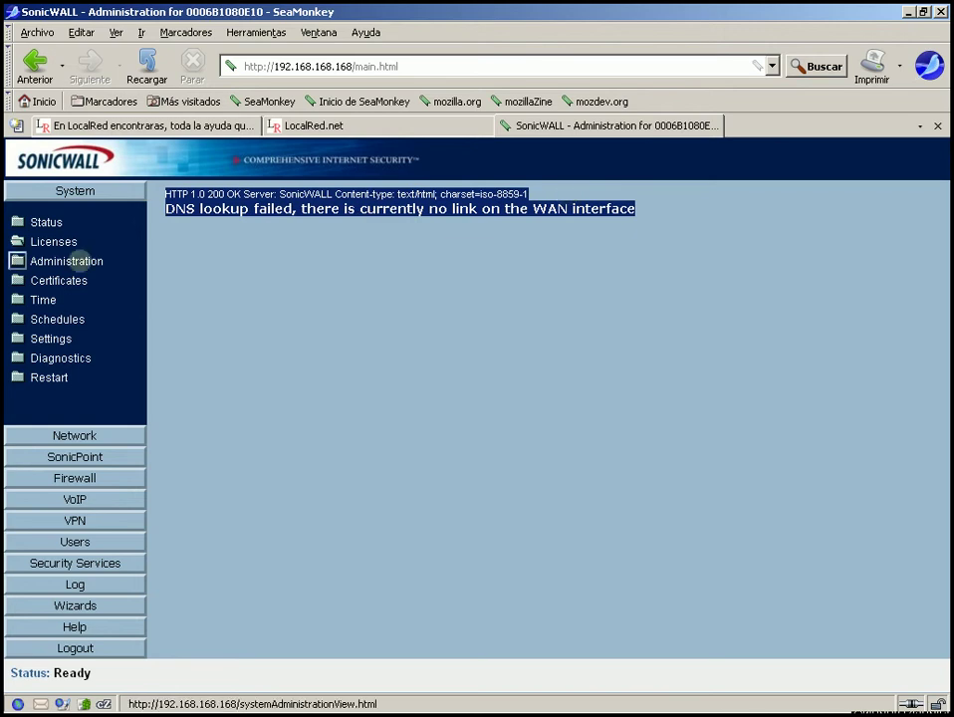
- Open System > Administration and inspect the Firewall Name value
click(100, 260)
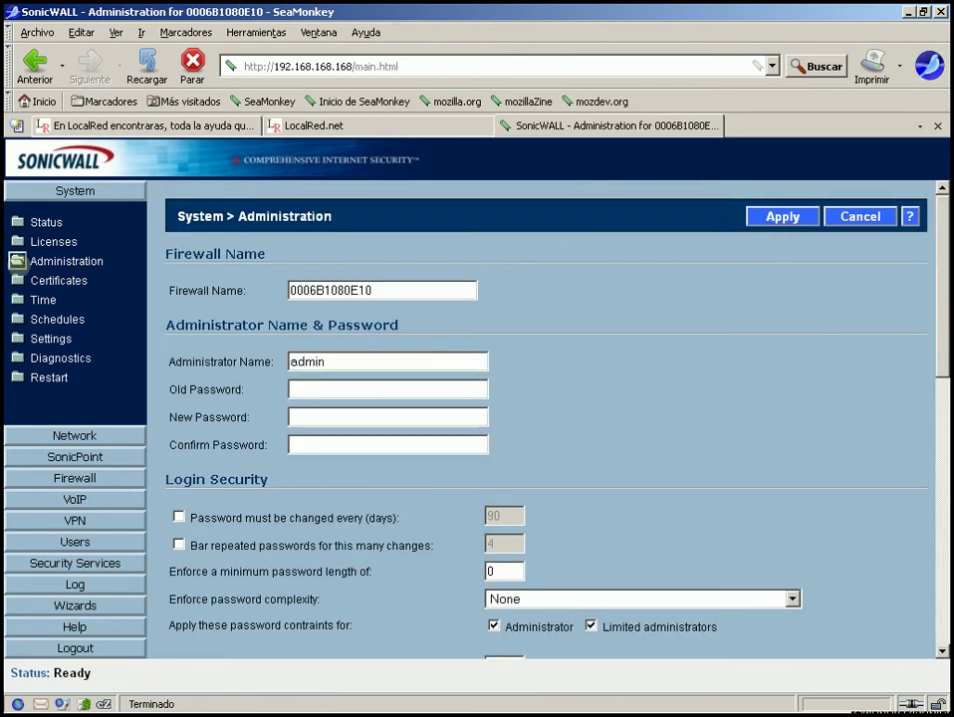
click(172, 255)
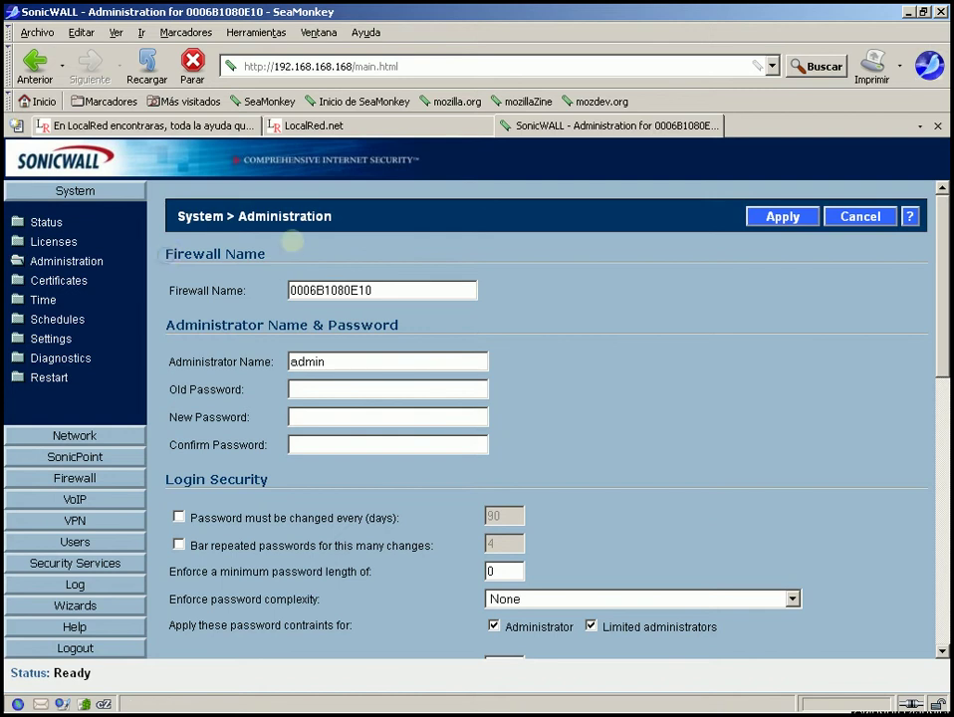
drag(290, 240, 397, 302)
double_click(387, 288)
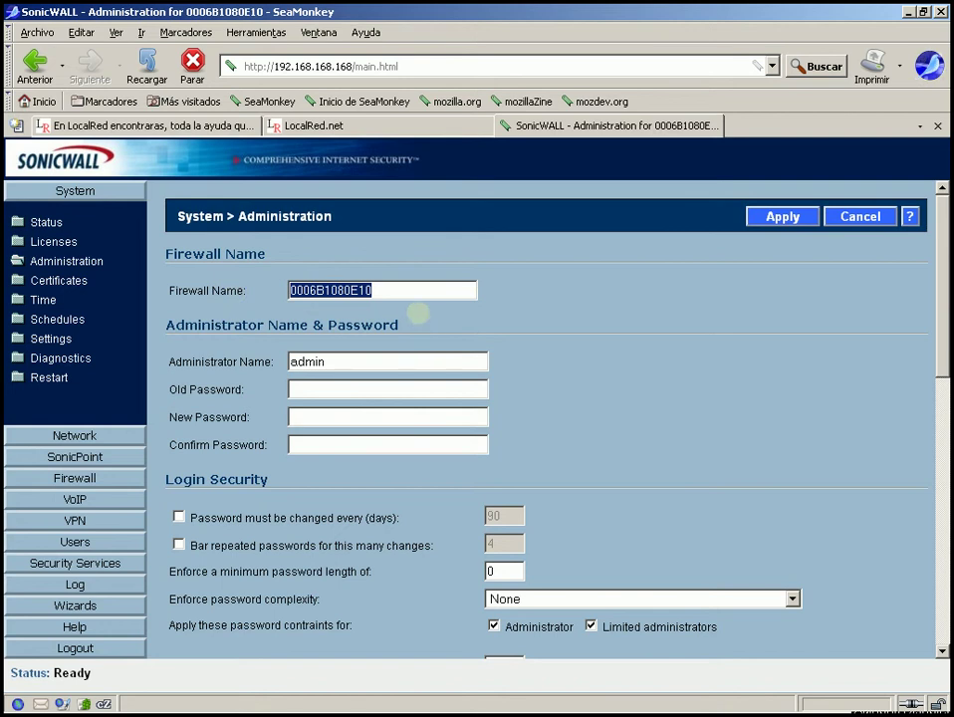
click(418, 290)
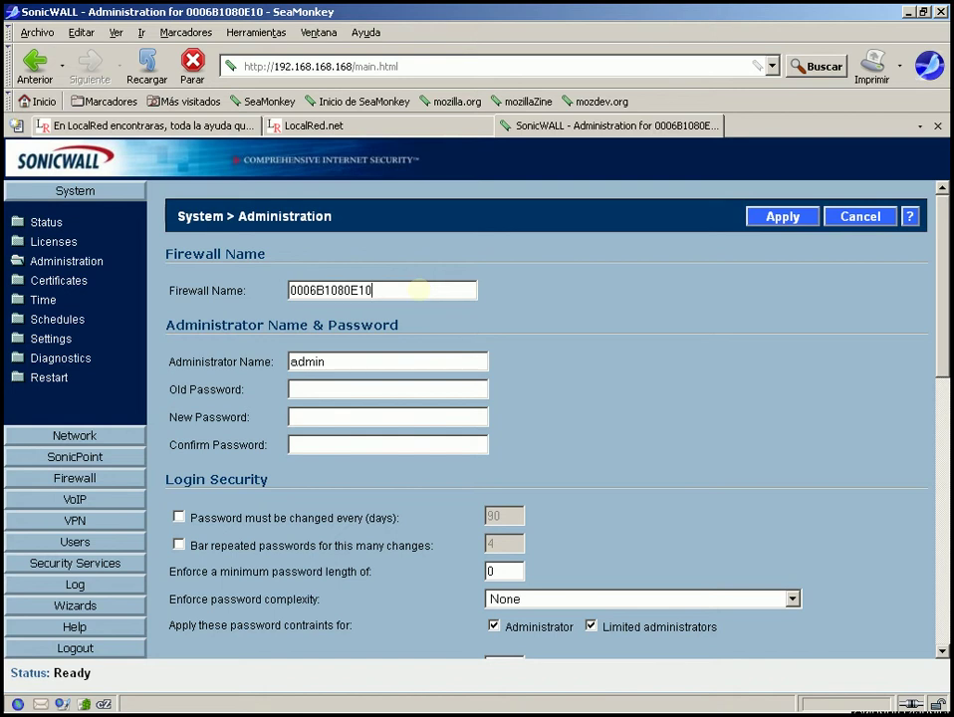
double_click(419, 290)
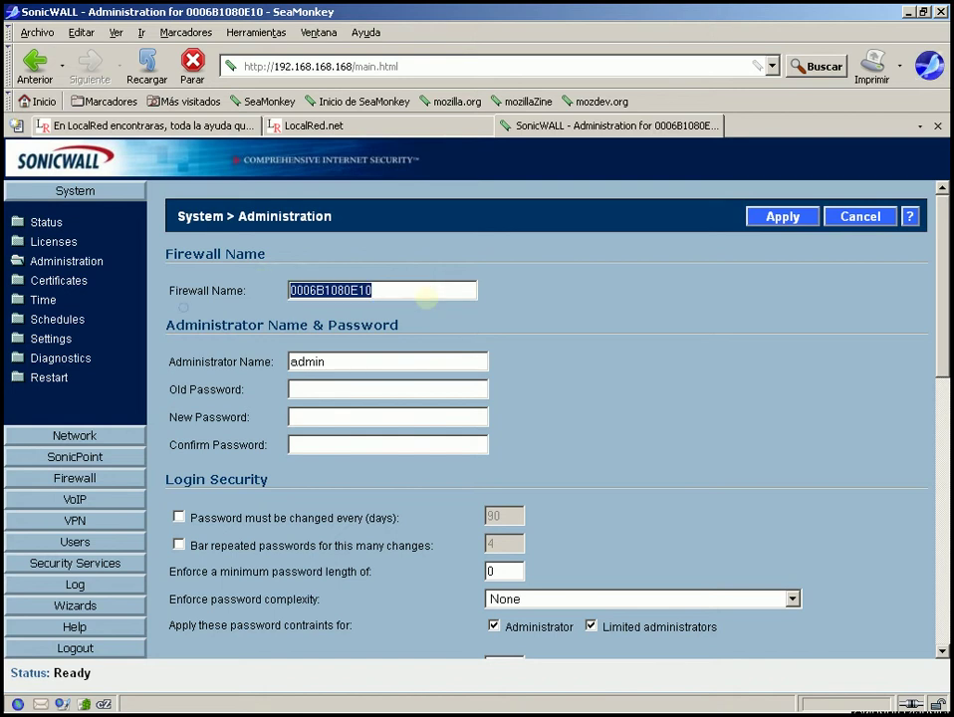
click(407, 290)
double_click(407, 289)
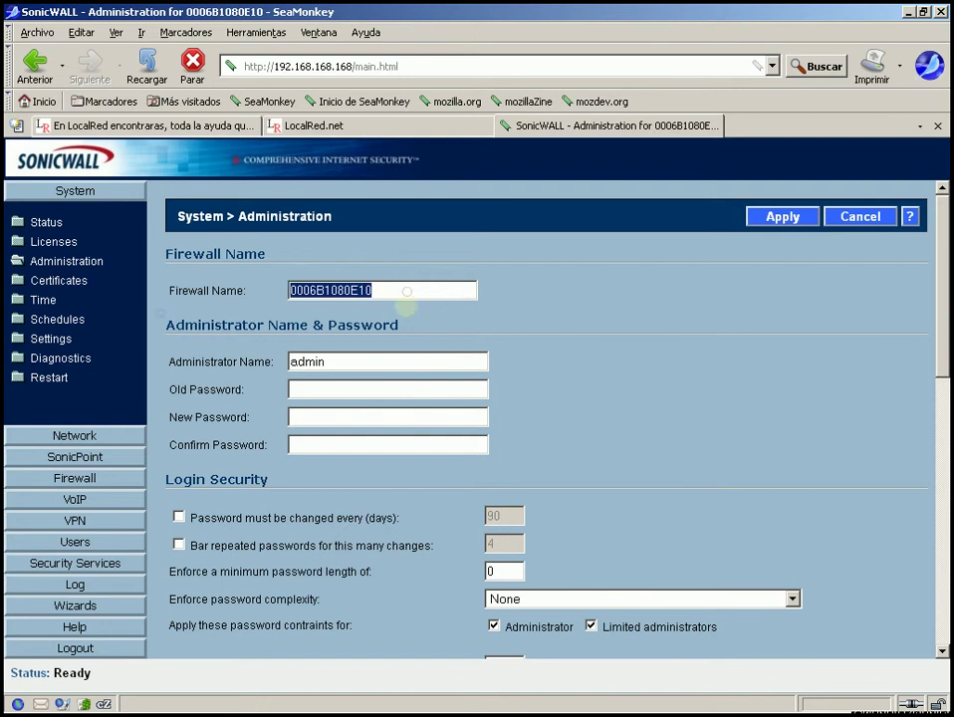
click(394, 289)
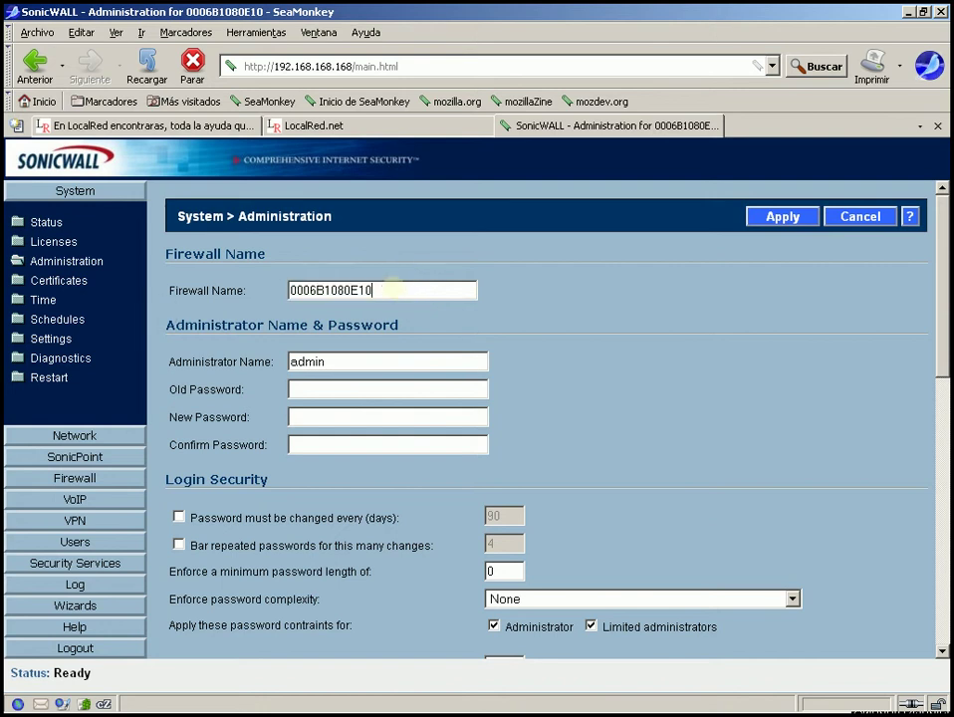
double_click(357, 296)
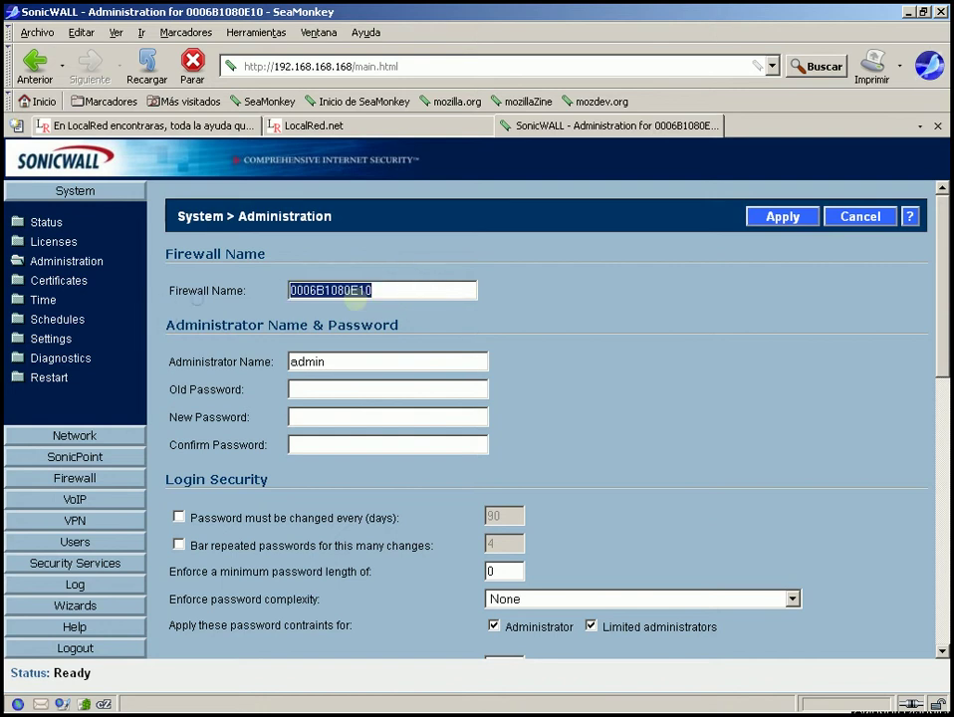
click(391, 287)
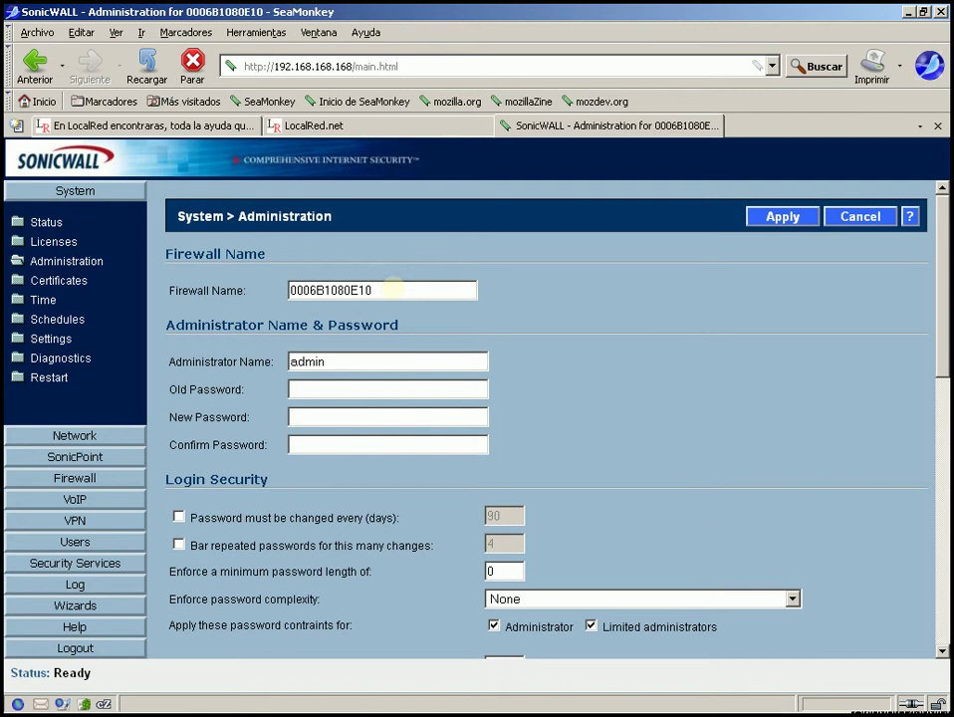
- Review the Administrator Name & Password section and scroll further down the page
drag(165, 316, 379, 345)
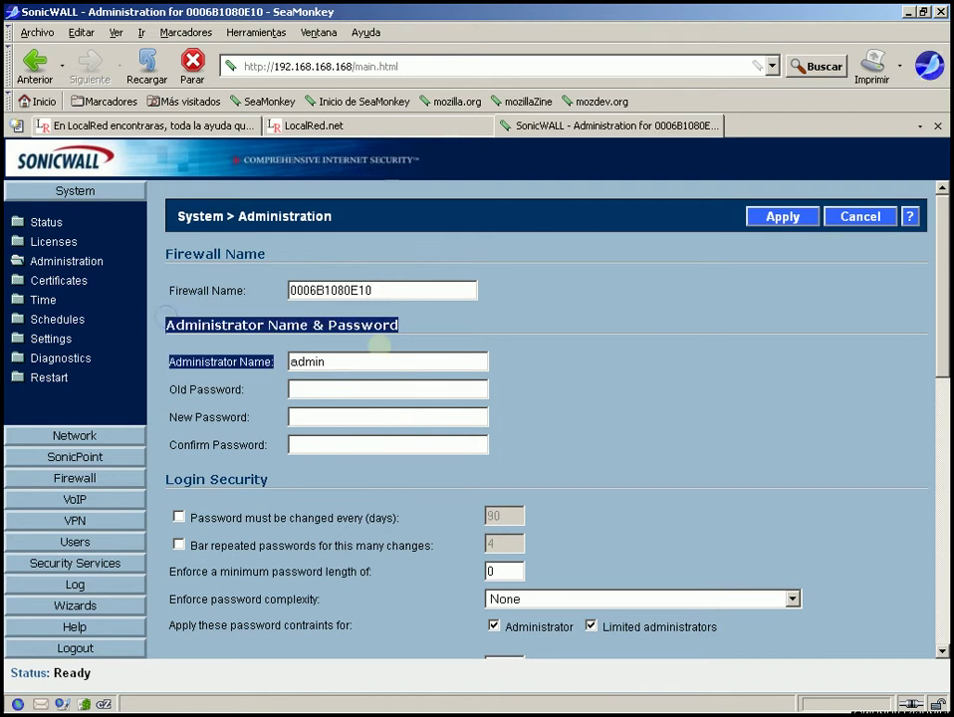
drag(452, 315, 452, 335)
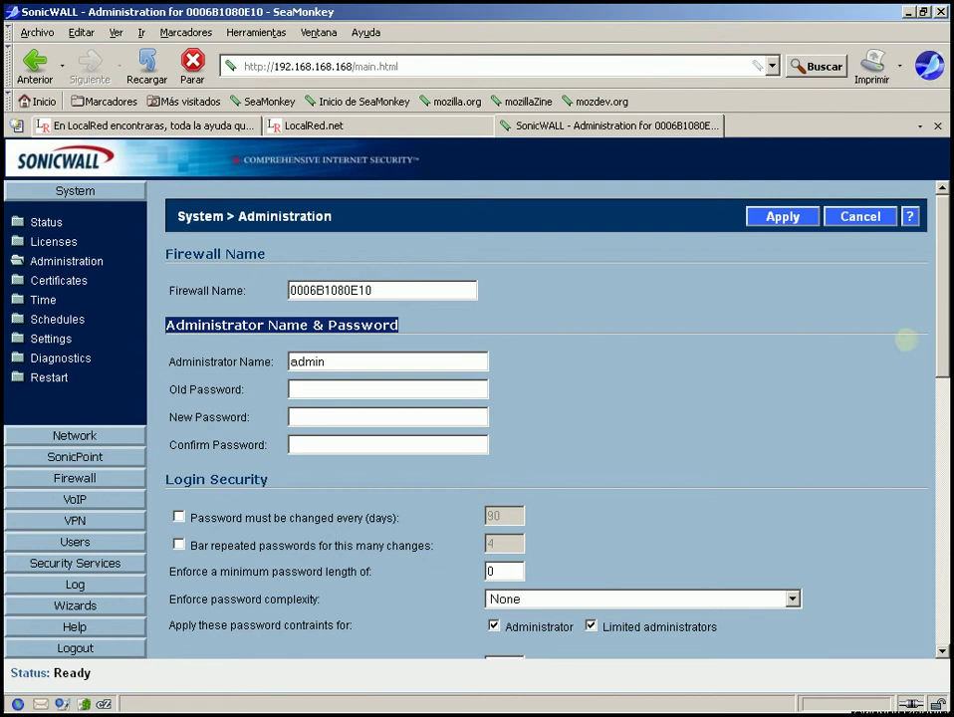
drag(941, 311, 942, 357)
scroll(942, 359, down, 1)
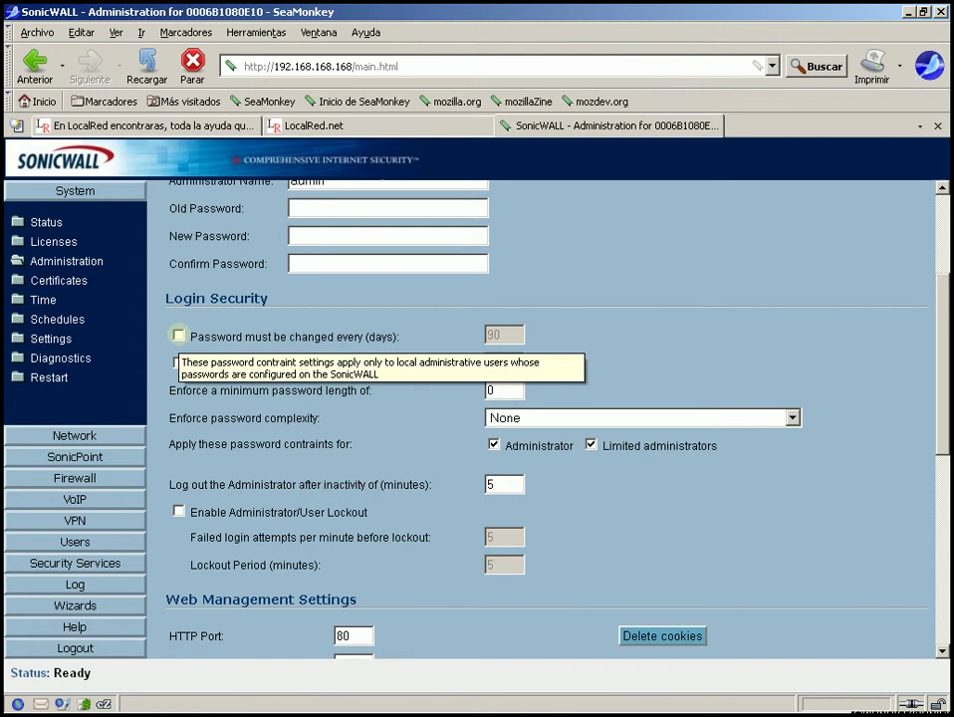
click(179, 335)
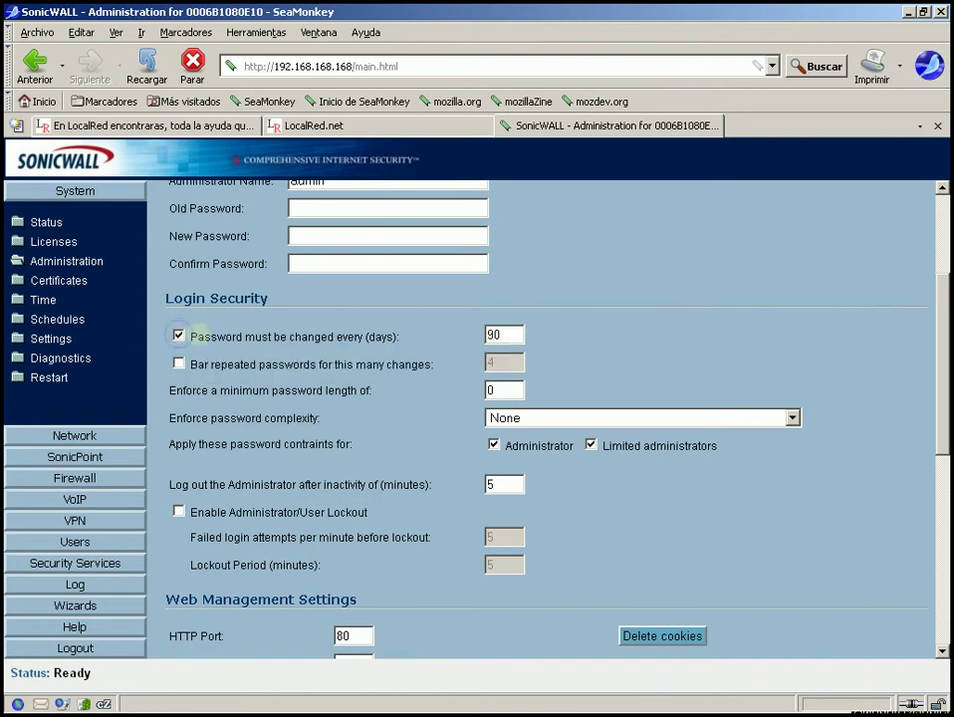
drag(186, 337, 407, 337)
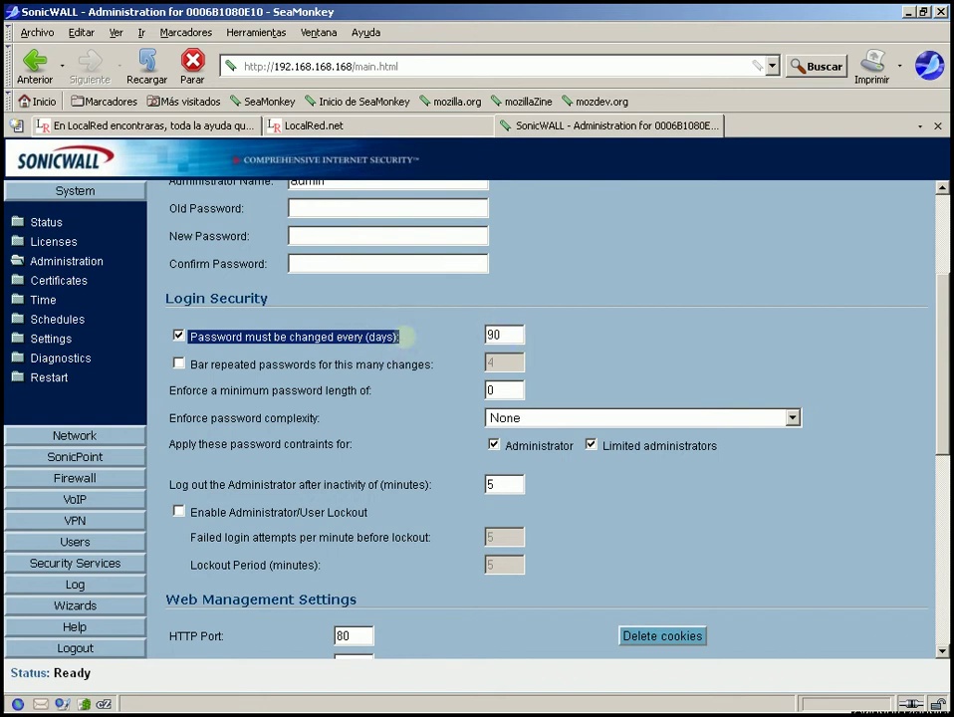
double_click(506, 339)
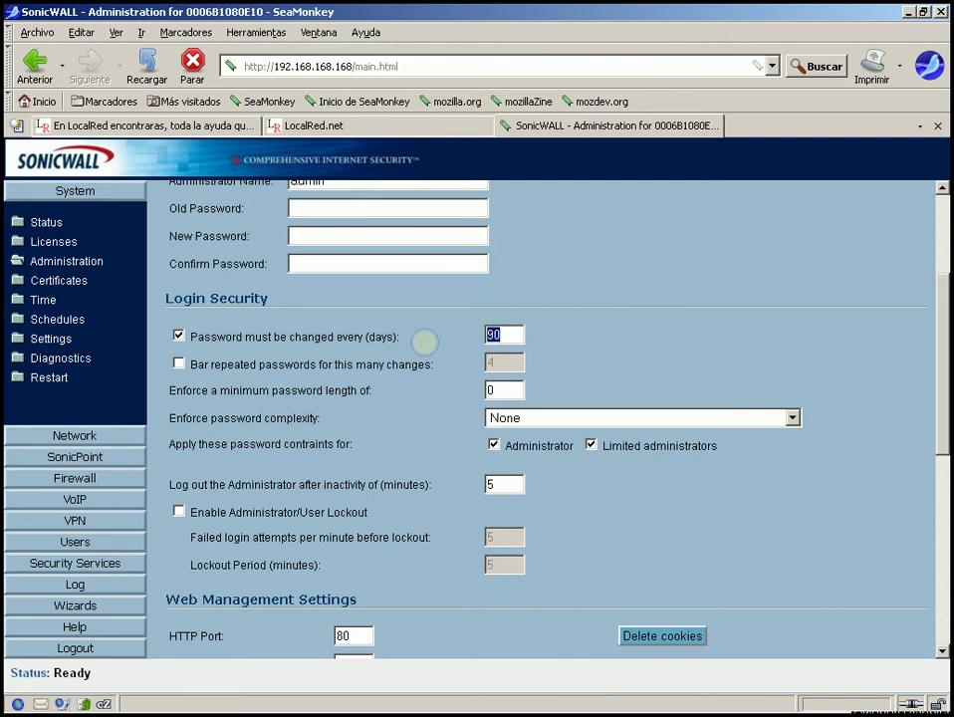
click(441, 334)
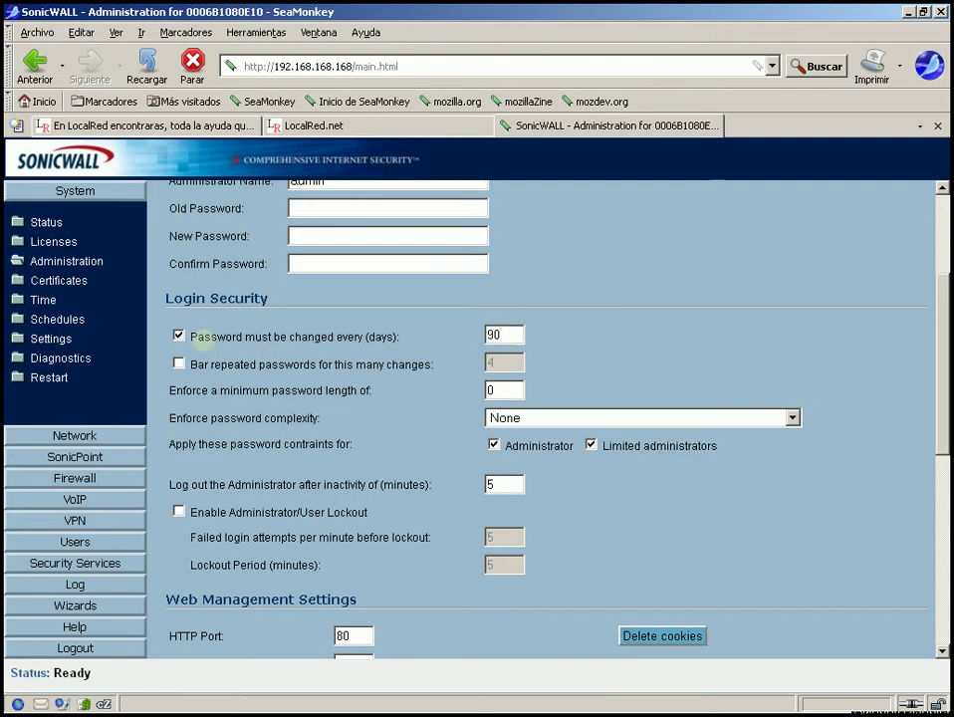
click(179, 335)
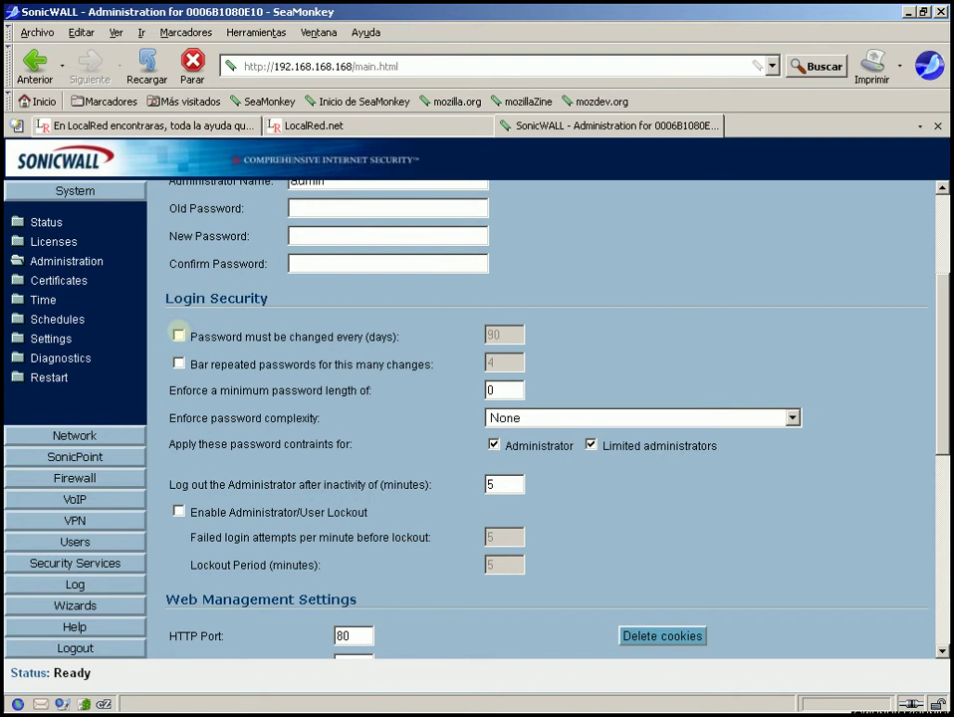
mouse_move(196, 390)
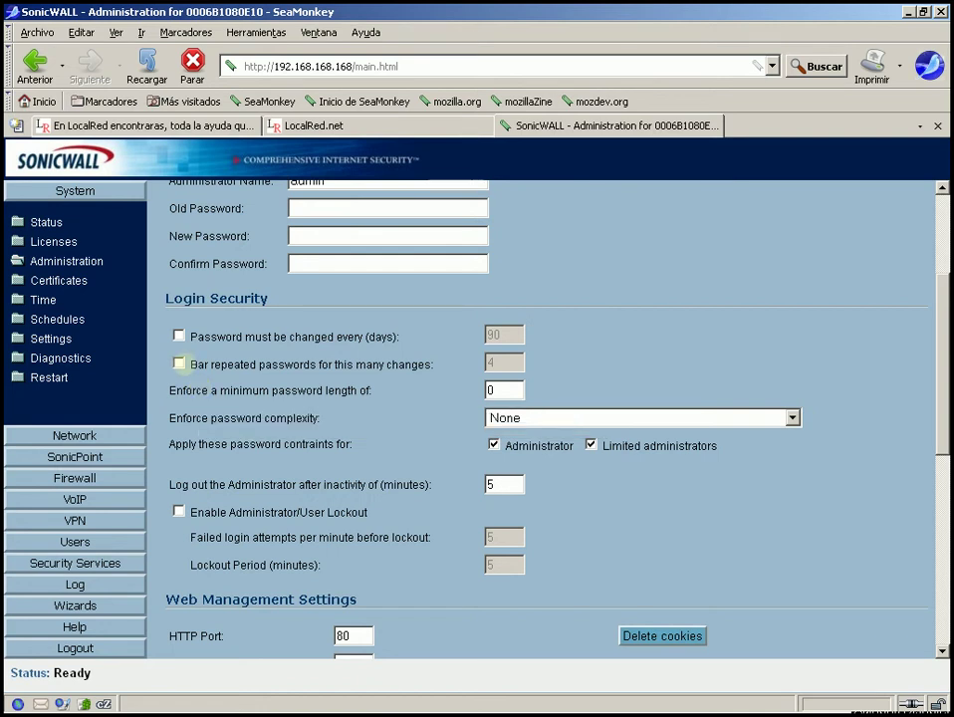
click(180, 364)
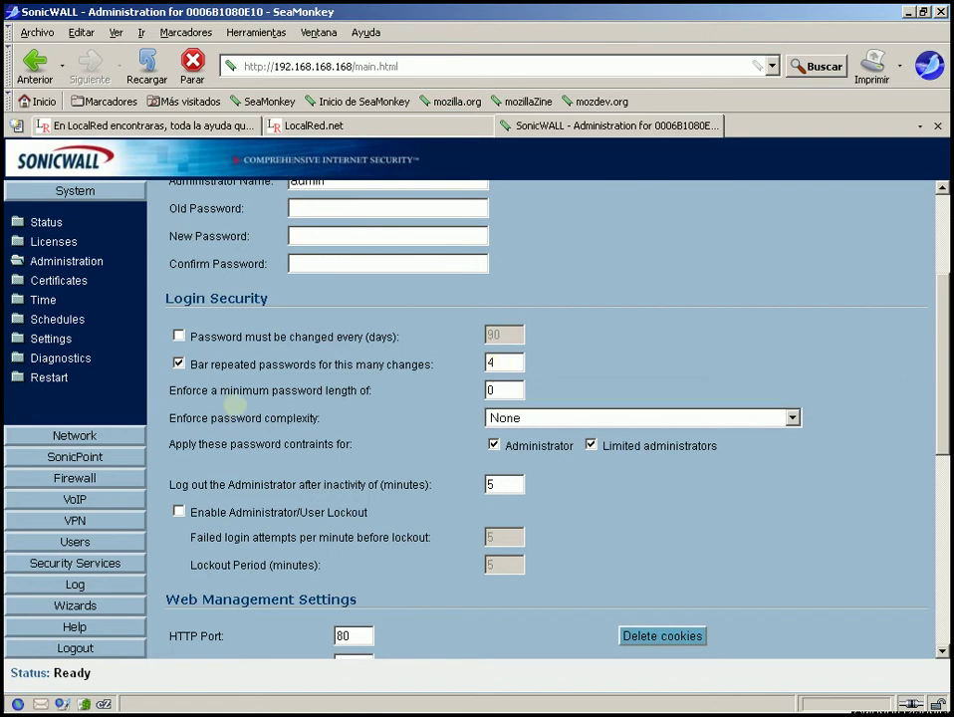
drag(172, 390, 375, 390)
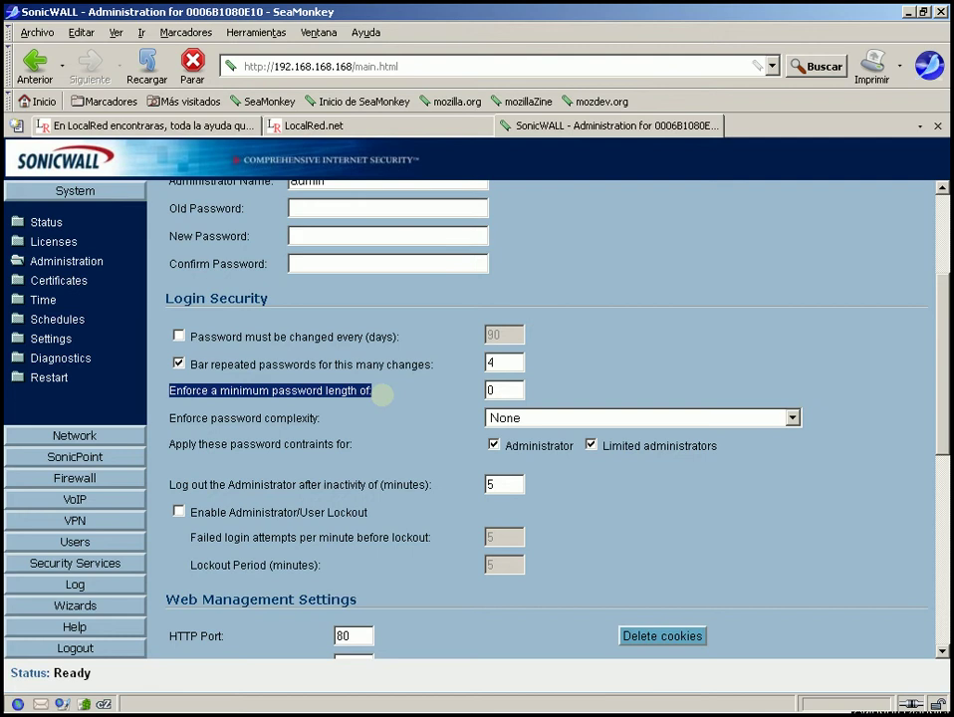
click(393, 400)
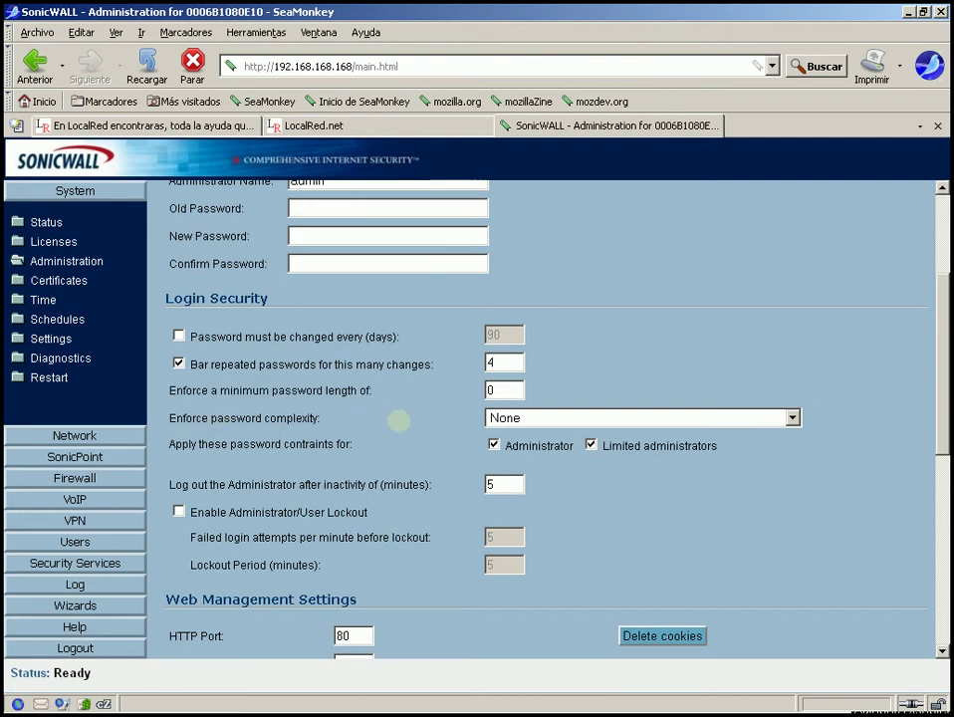
drag(171, 408, 335, 416)
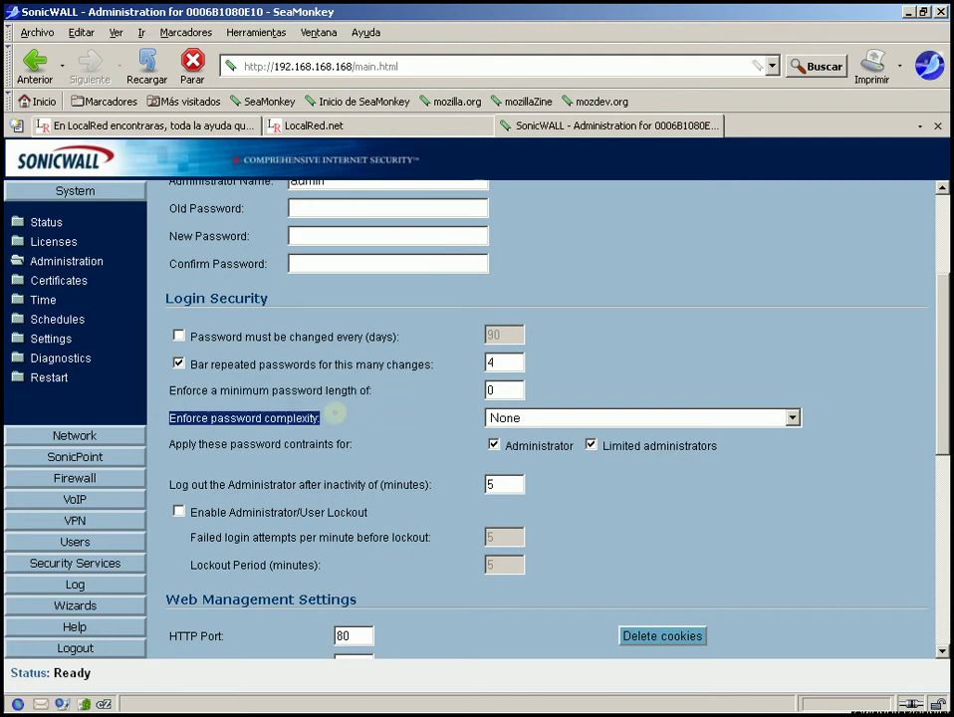
click(793, 419)
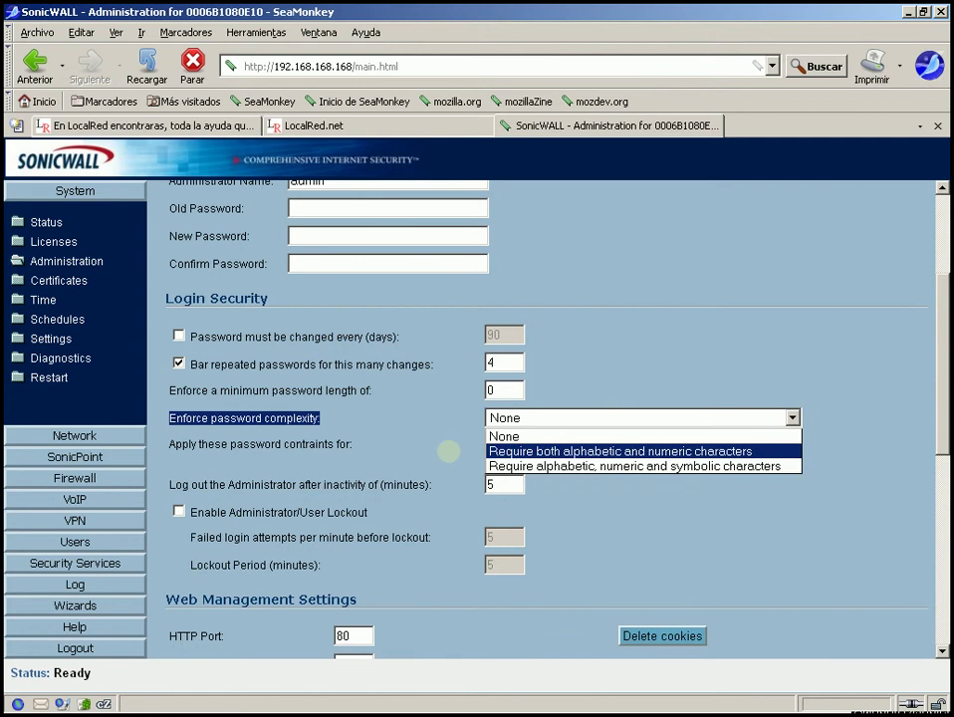
click(448, 451)
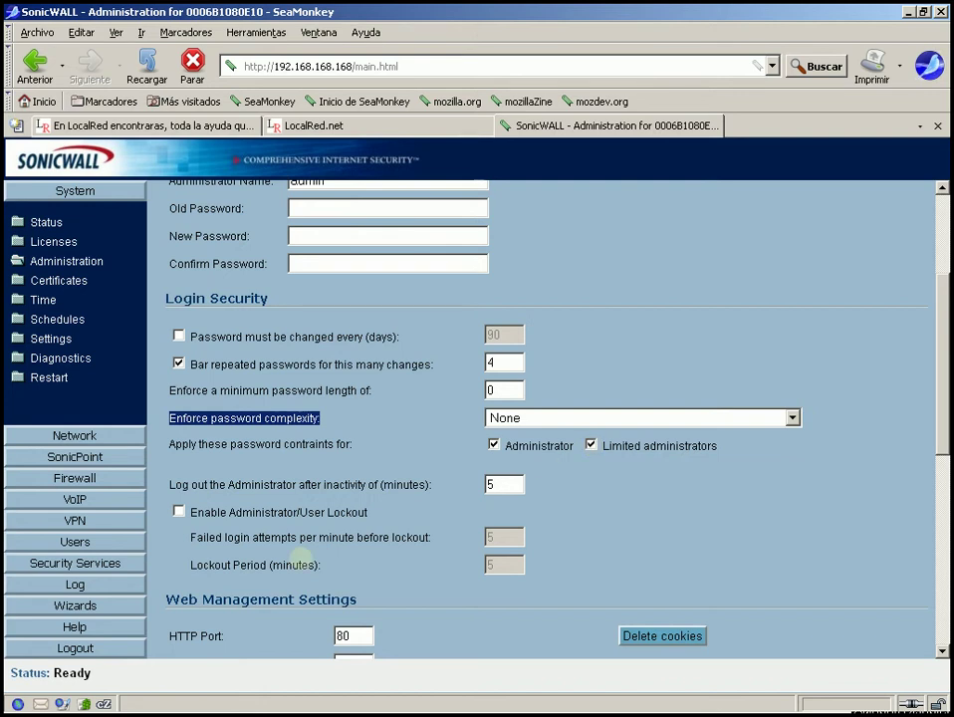
click(180, 364)
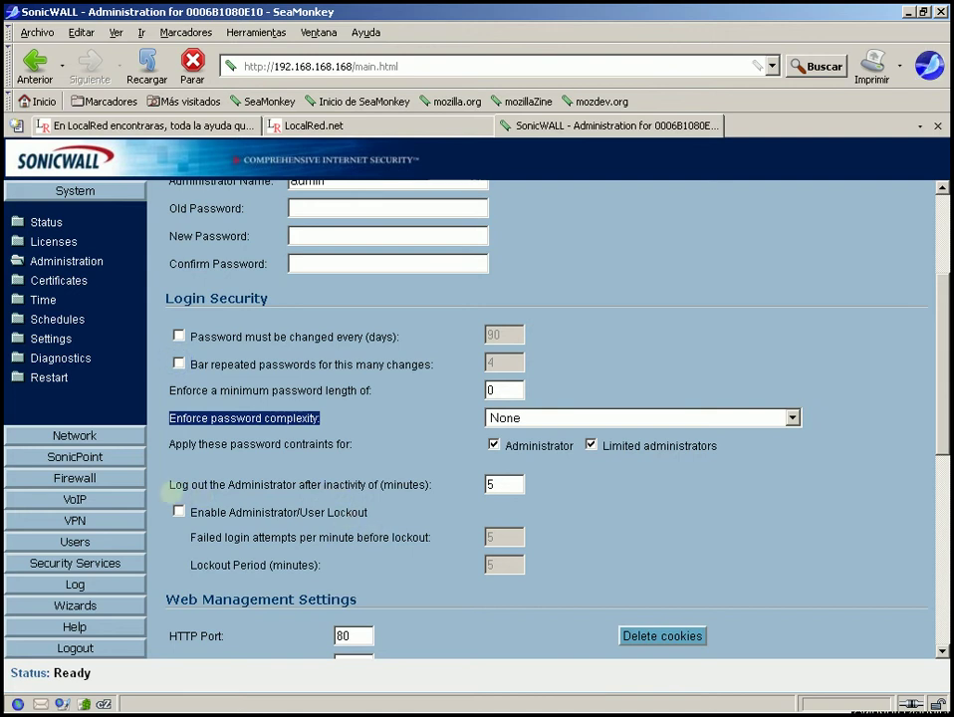
drag(168, 485, 439, 481)
- Check the 5-minute timeout and lockout values, then leave Administrator/User Lockout disabled
click(439, 483)
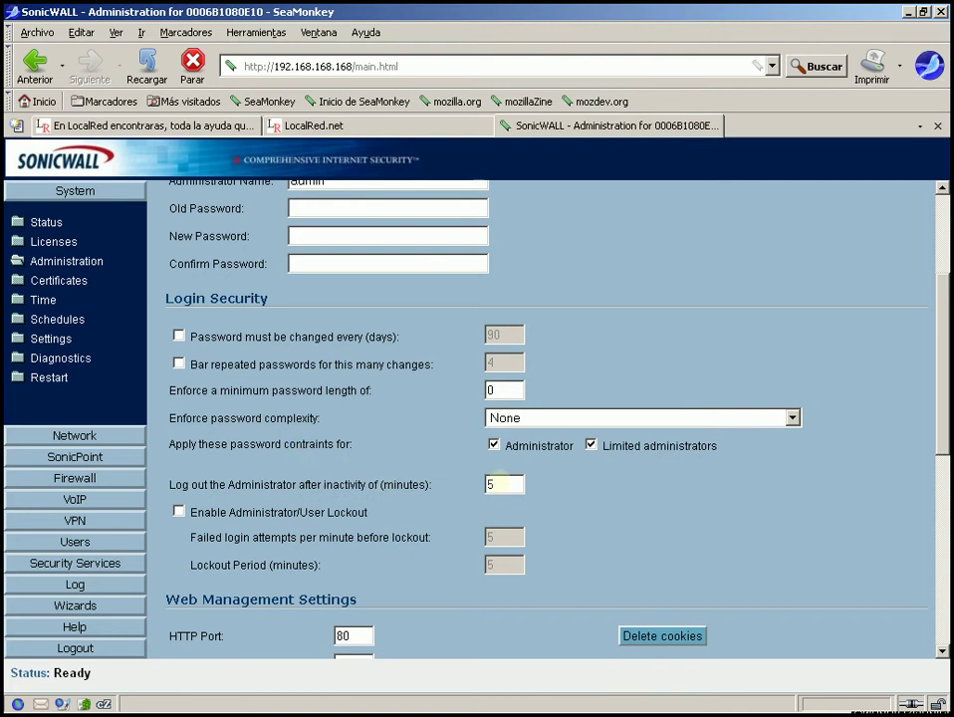
double_click(503, 483)
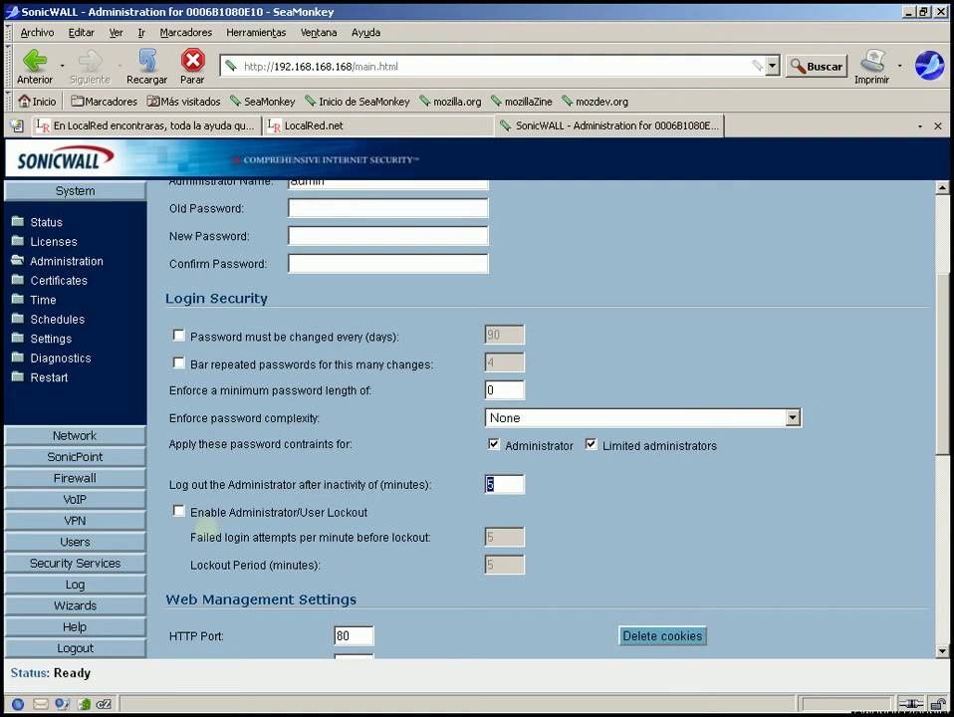
click(178, 511)
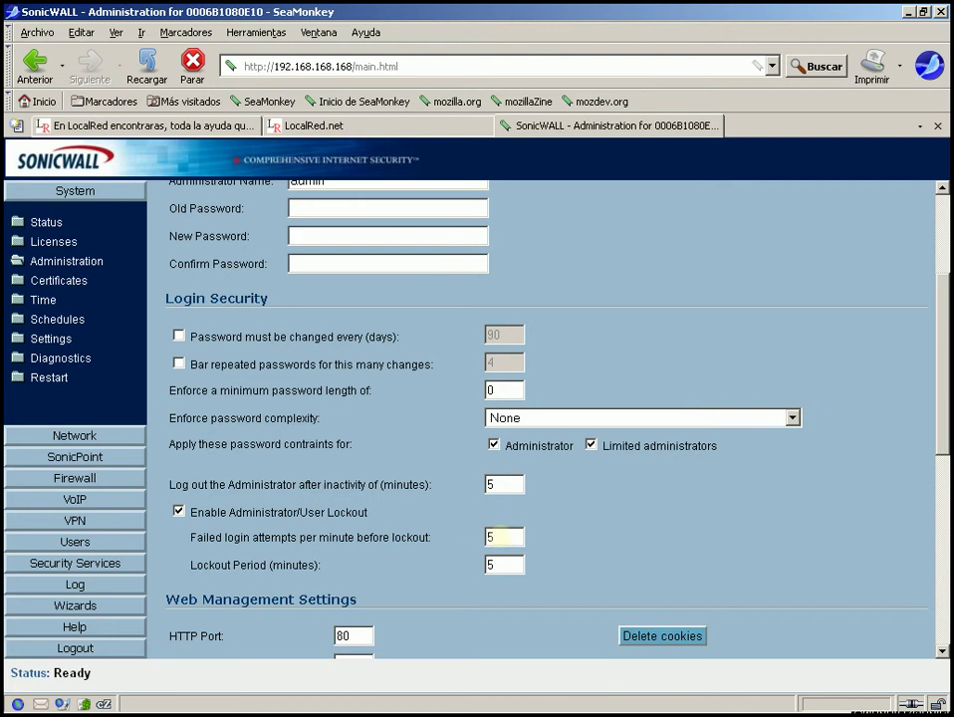
double_click(493, 537)
drag(715, 444, 601, 445)
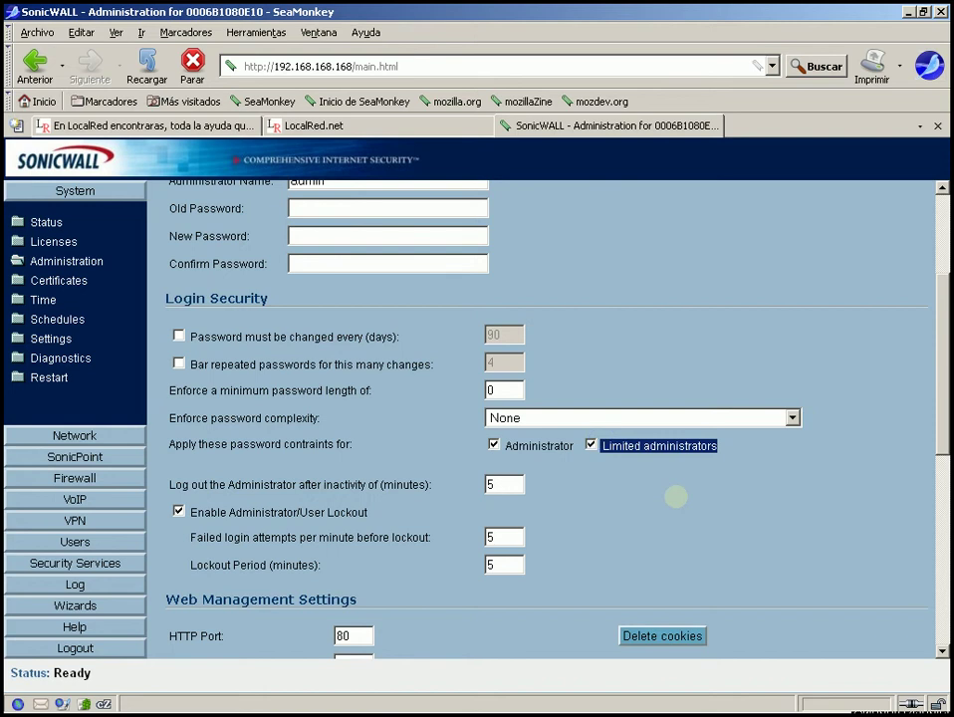
double_click(493, 537)
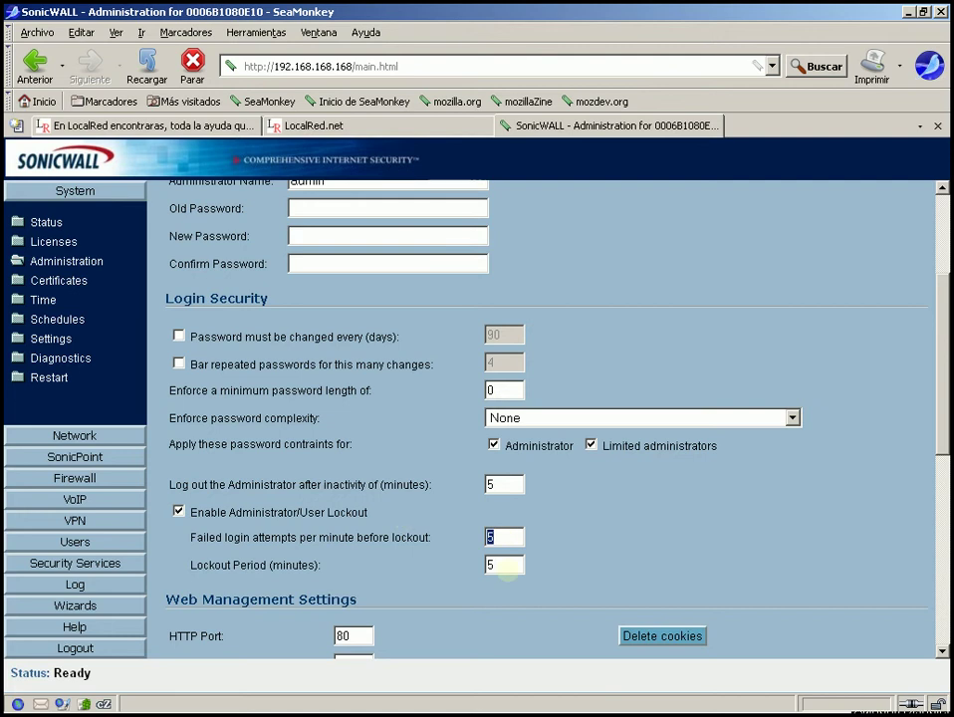
double_click(503, 564)
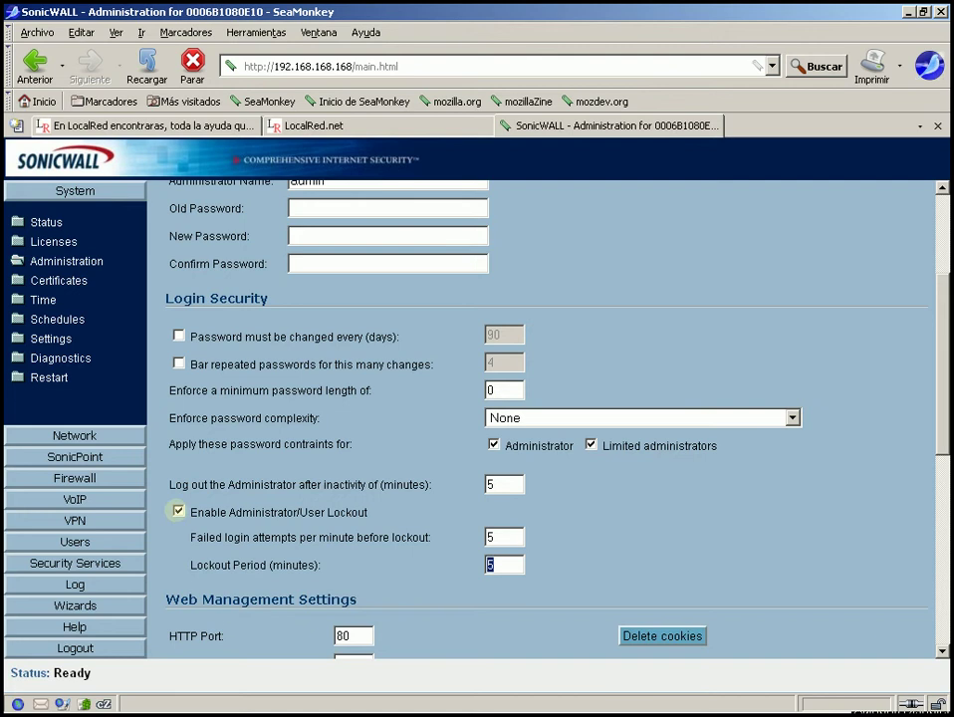
click(178, 511)
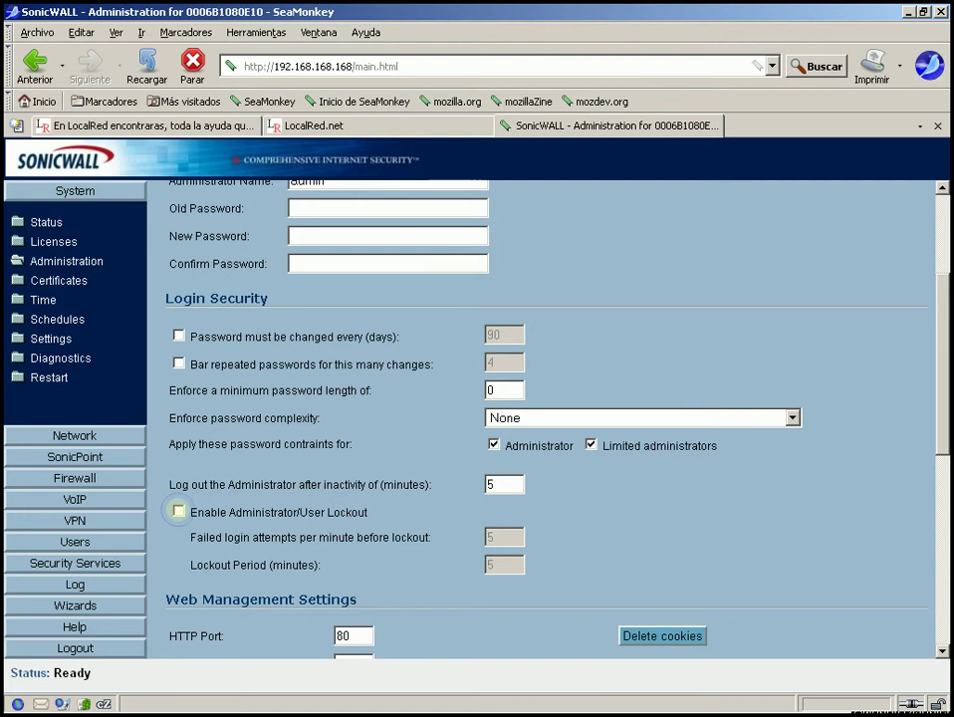
drag(949, 357, 947, 505)
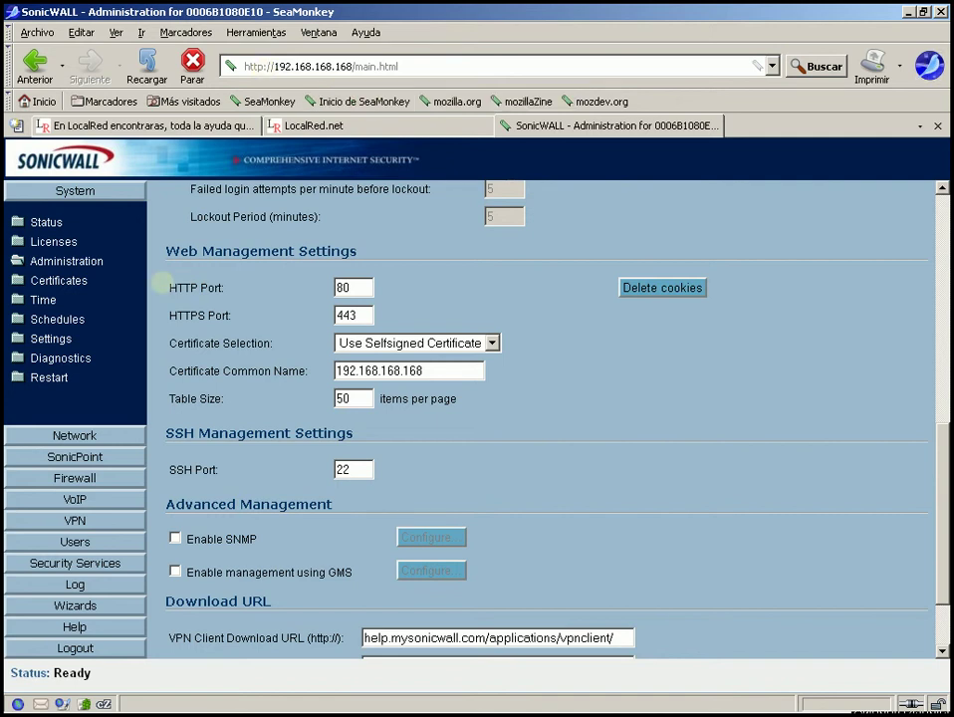
- Replace the HTTPS management port value 443 with 8443
drag(165, 288, 377, 289)
click(365, 292)
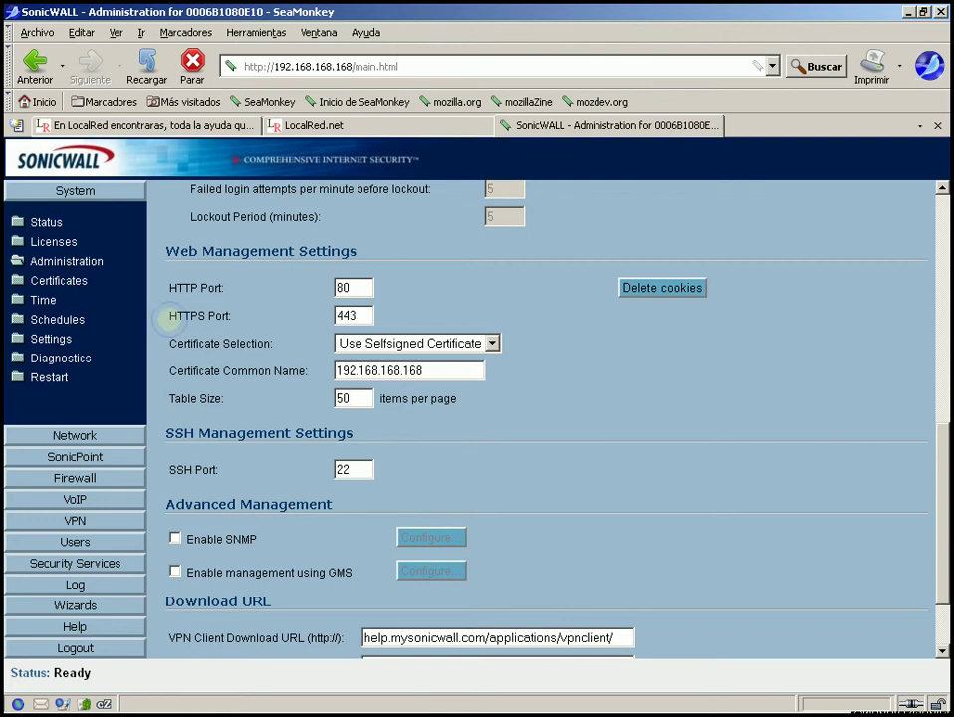
click(366, 315)
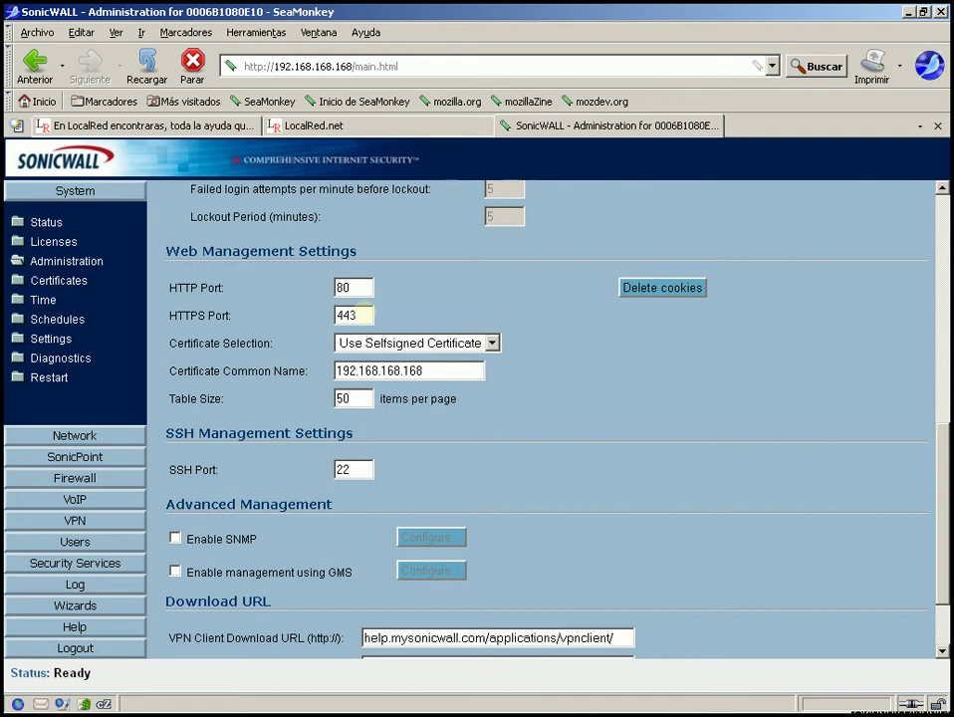
drag(365, 315, 268, 320)
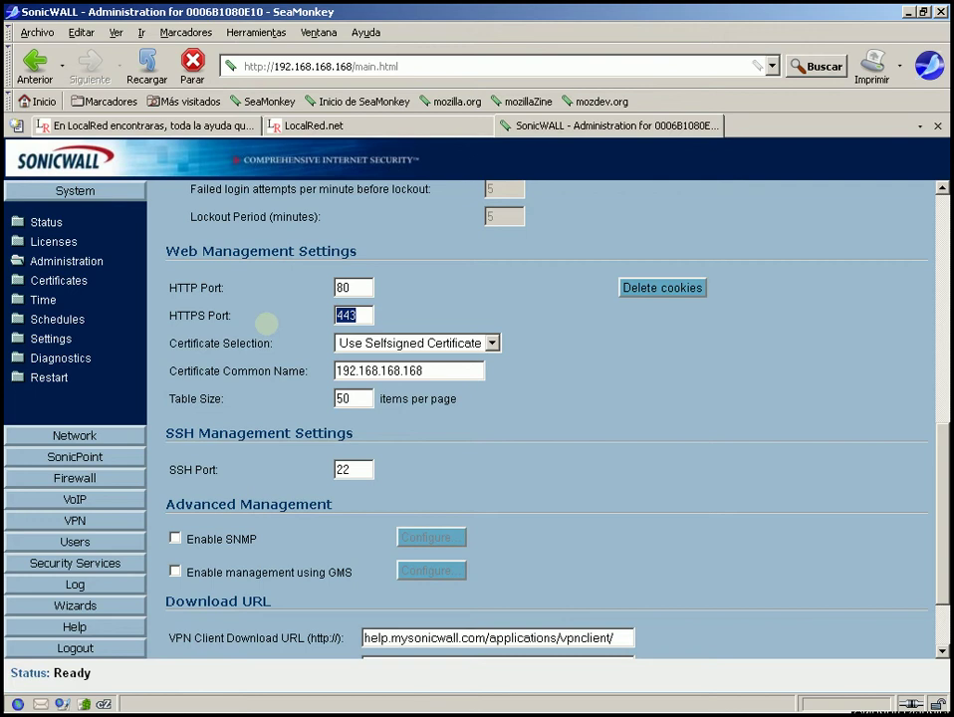
click(366, 314)
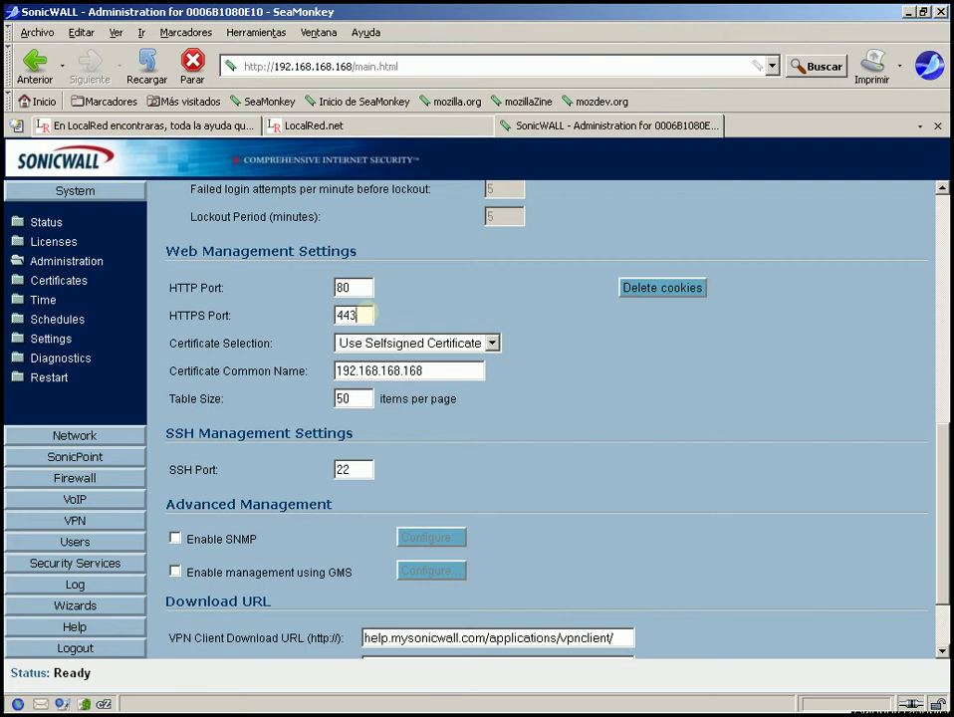
key(BackSpace)
key(BackSpace)
key(BackSpace)
text(8443)
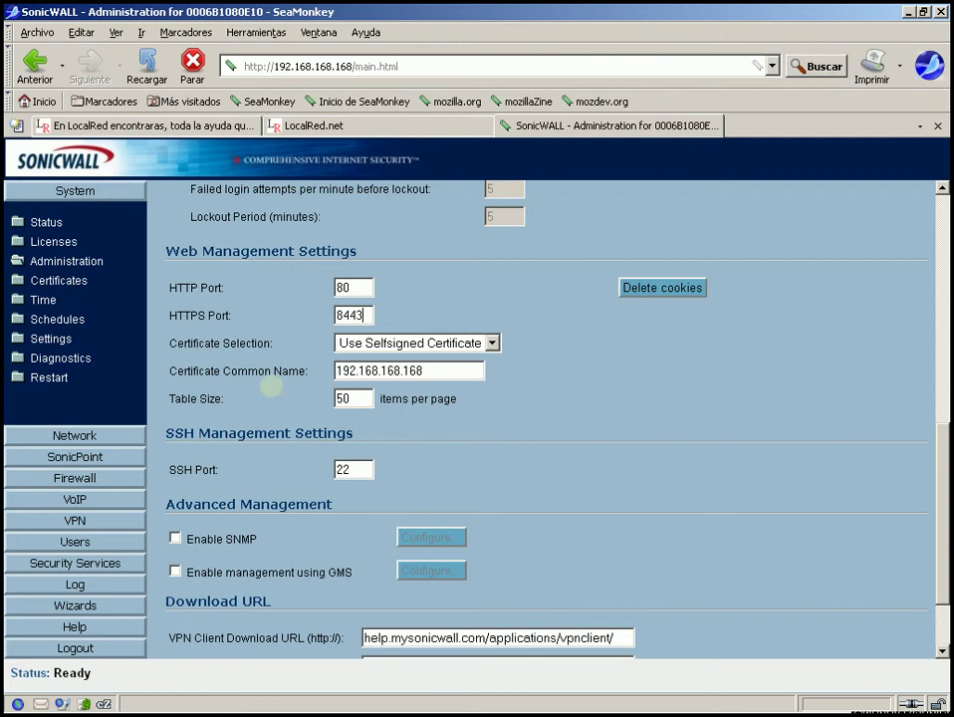
click(384, 341)
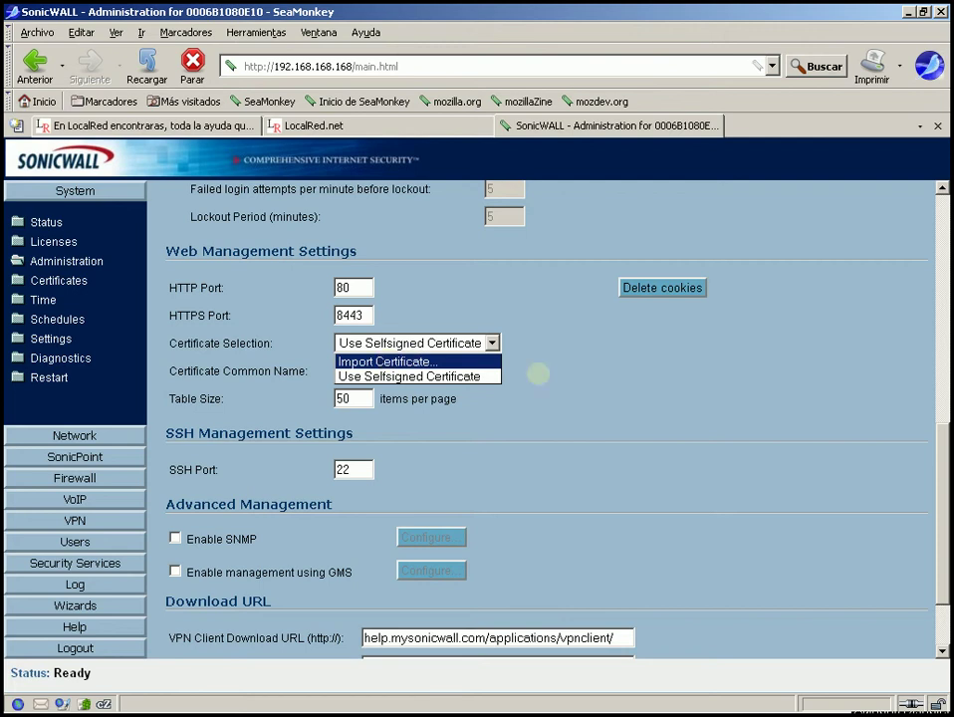
click(538, 373)
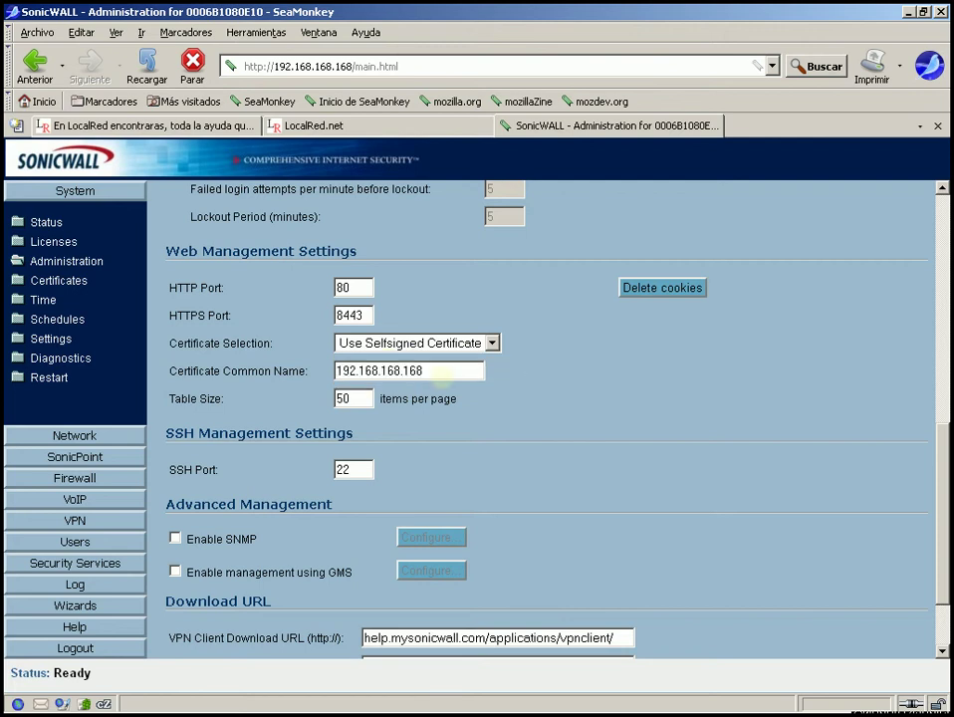
triple_click(439, 372)
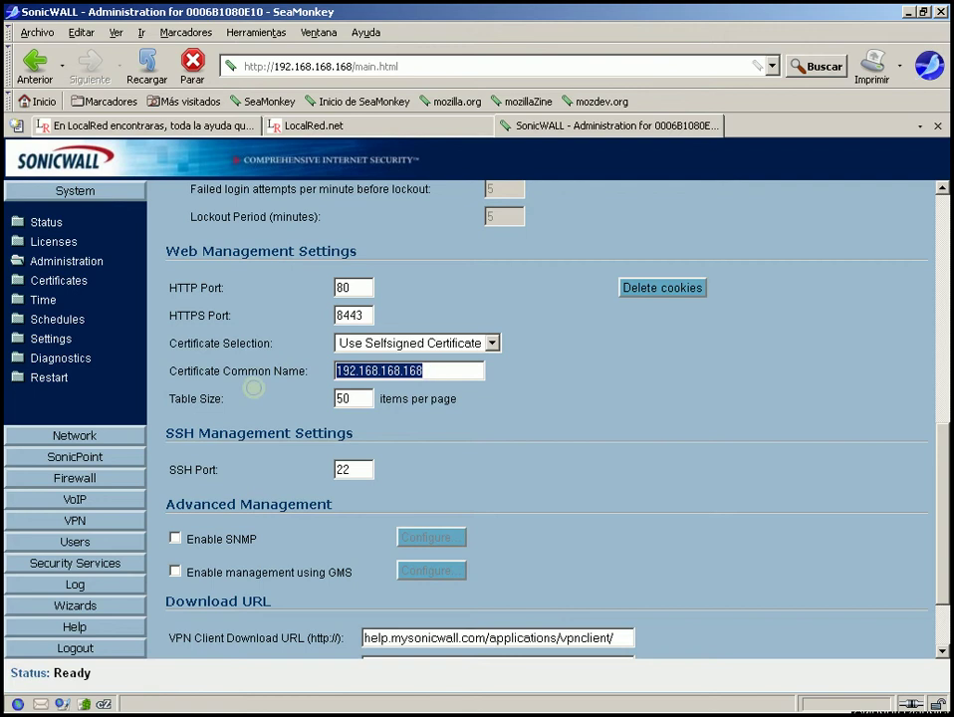
click(472, 369)
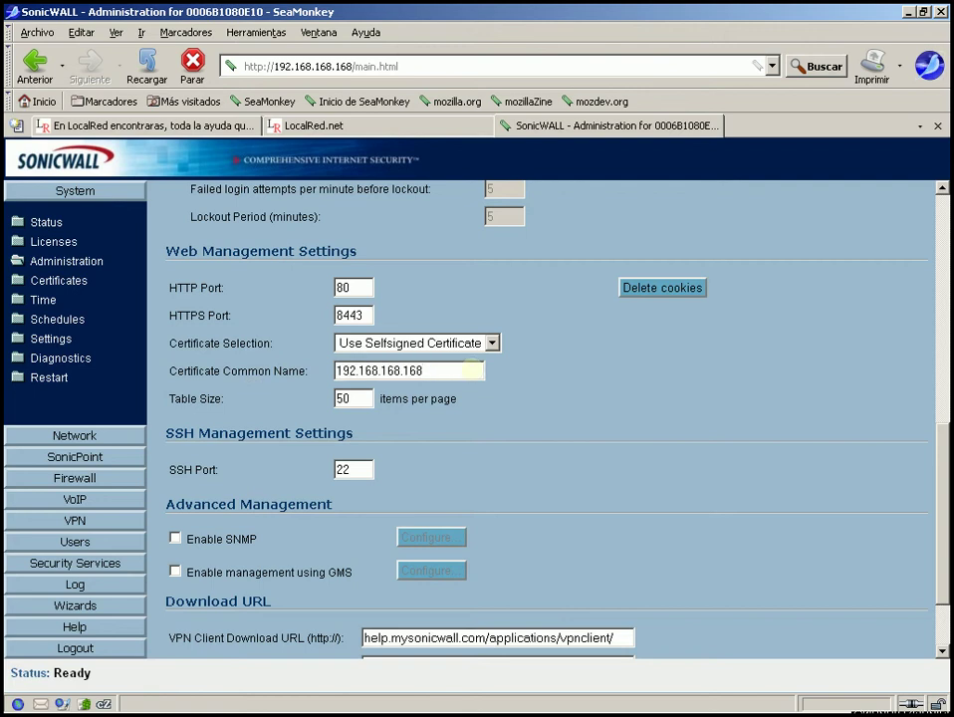
drag(436, 371, 230, 386)
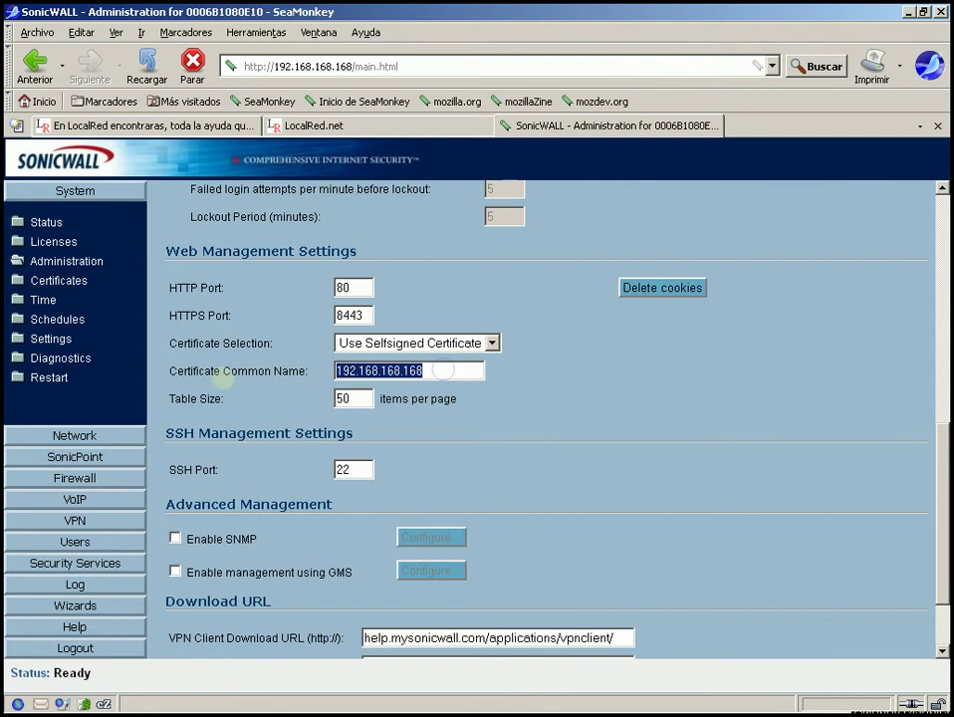
click(453, 370)
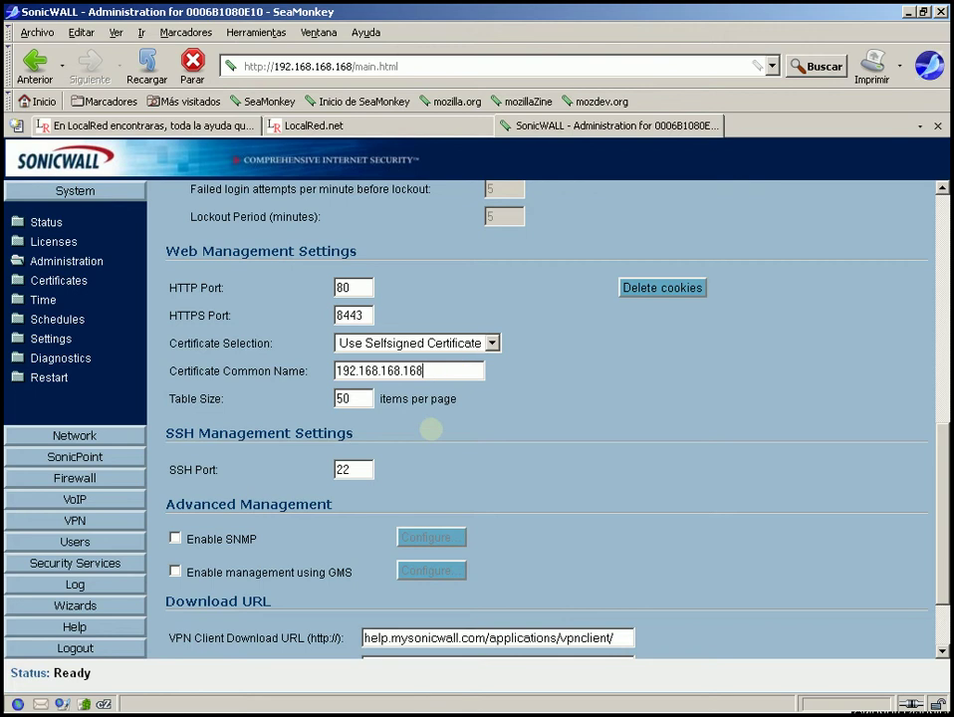
double_click(364, 469)
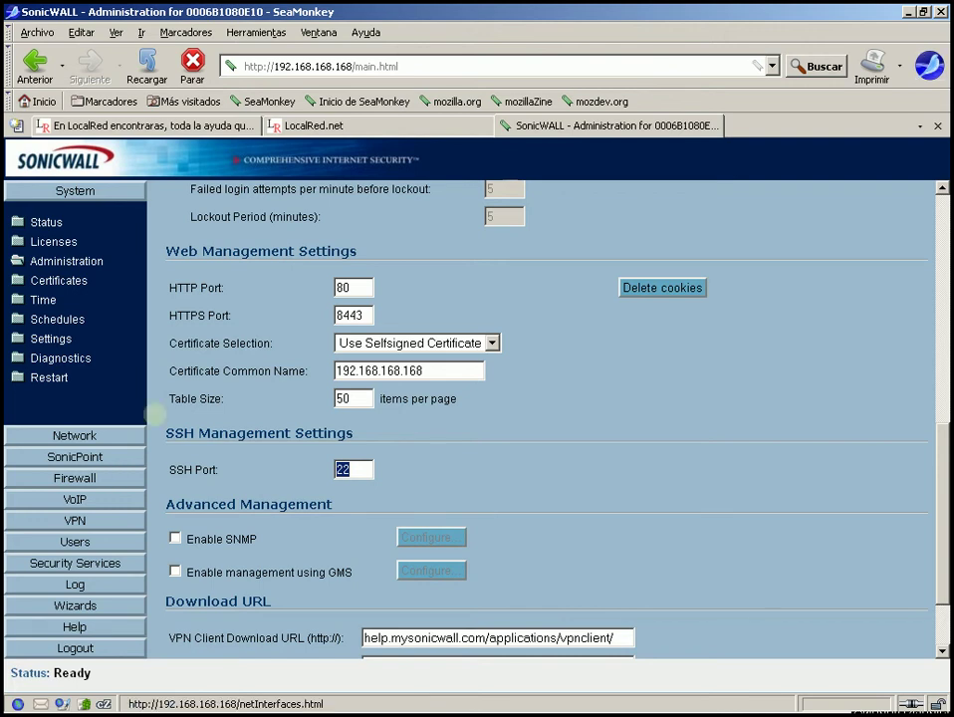
- Change the SSH management port to 2022
click(356, 474)
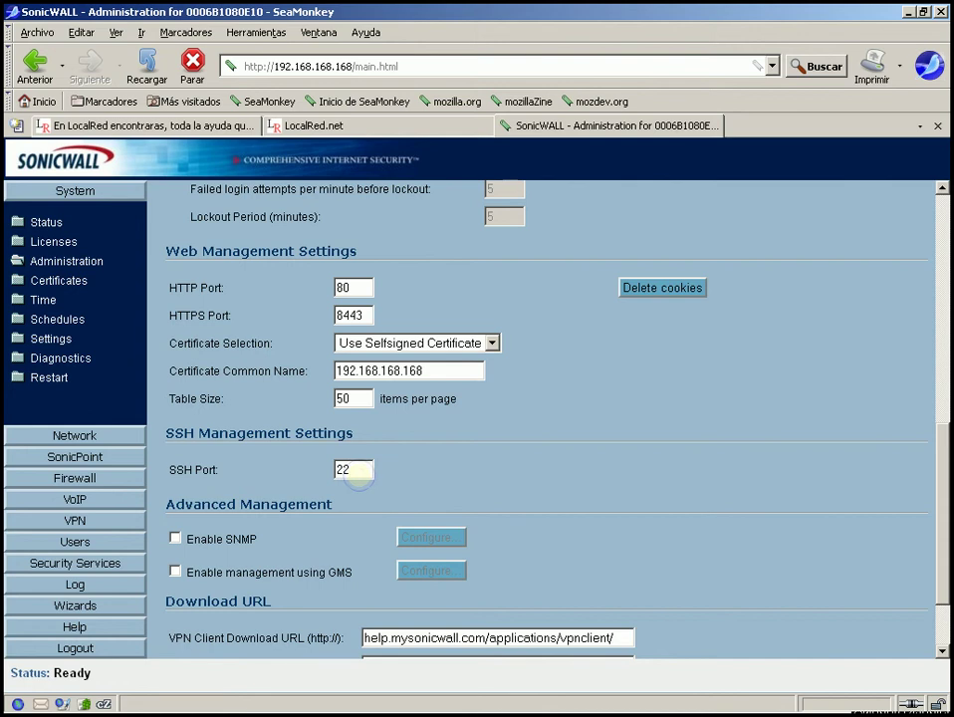
text(22)
key(BackSpace)
text(0)
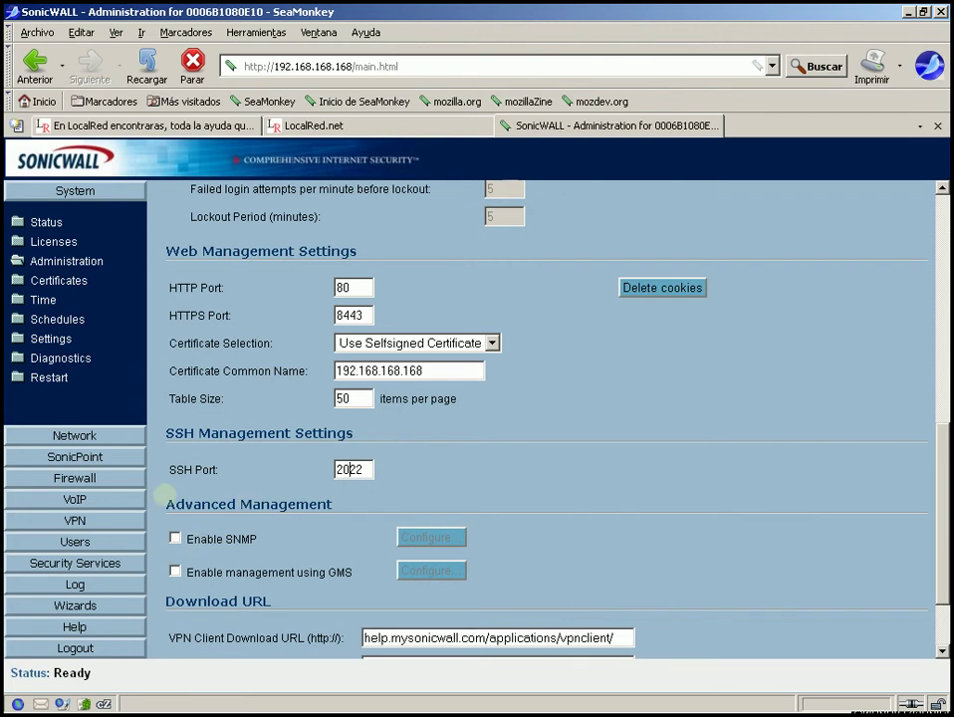
- Enable SNMP management and open its Configure settings
drag(170, 505, 303, 526)
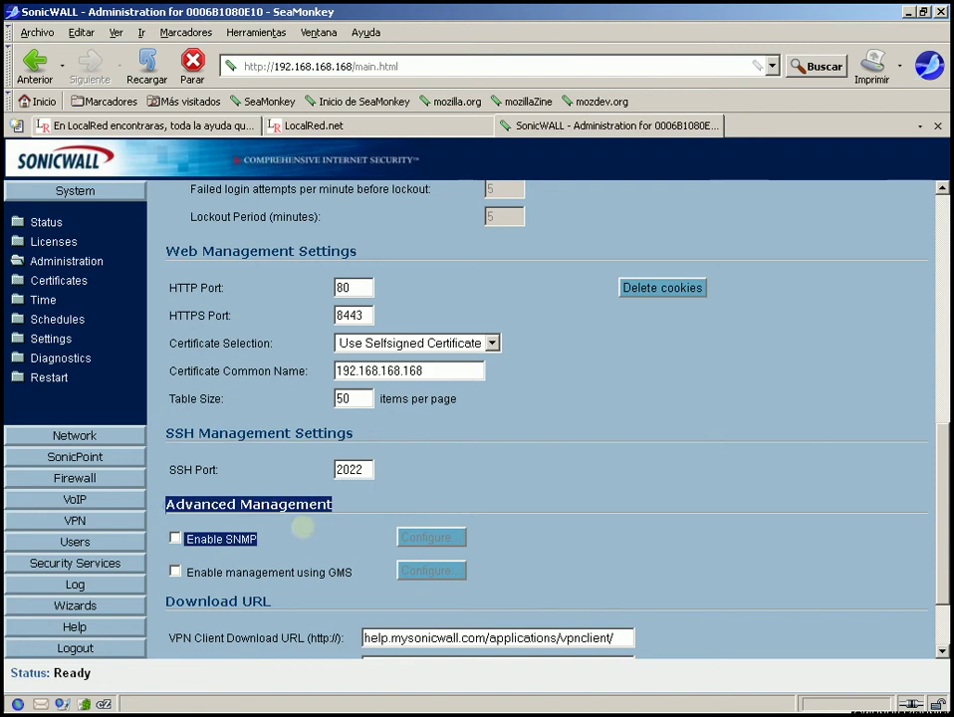
click(351, 514)
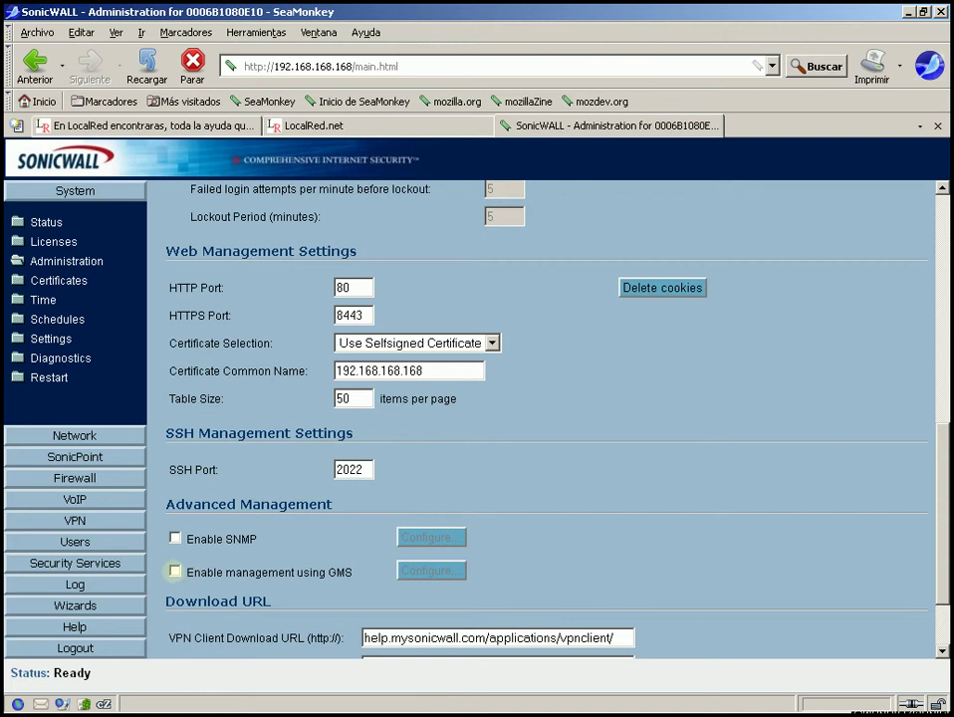
click(175, 538)
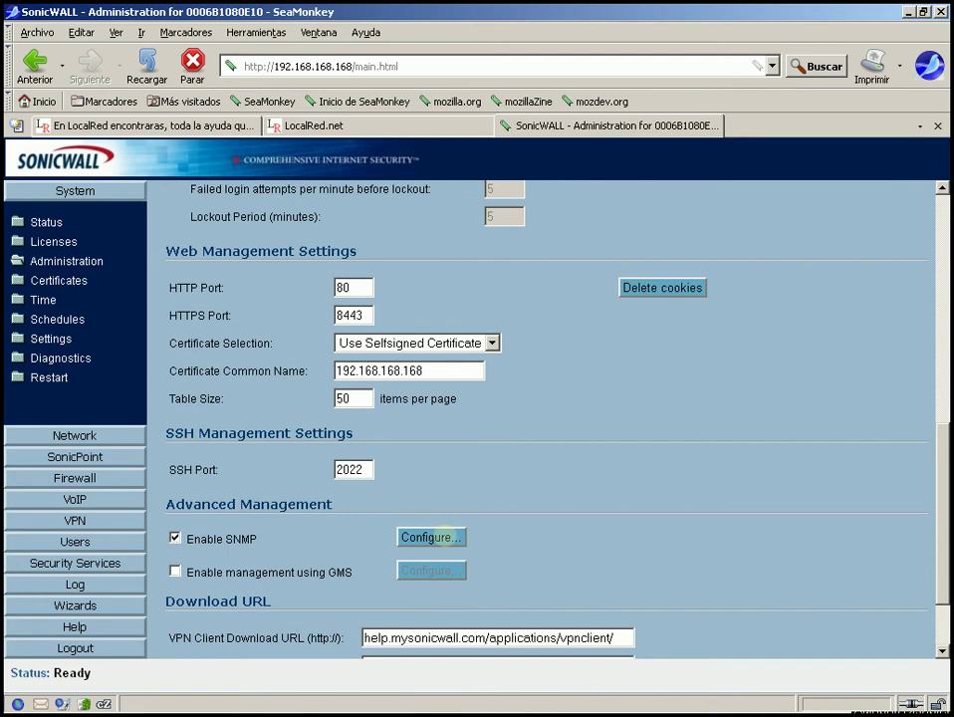
click(441, 537)
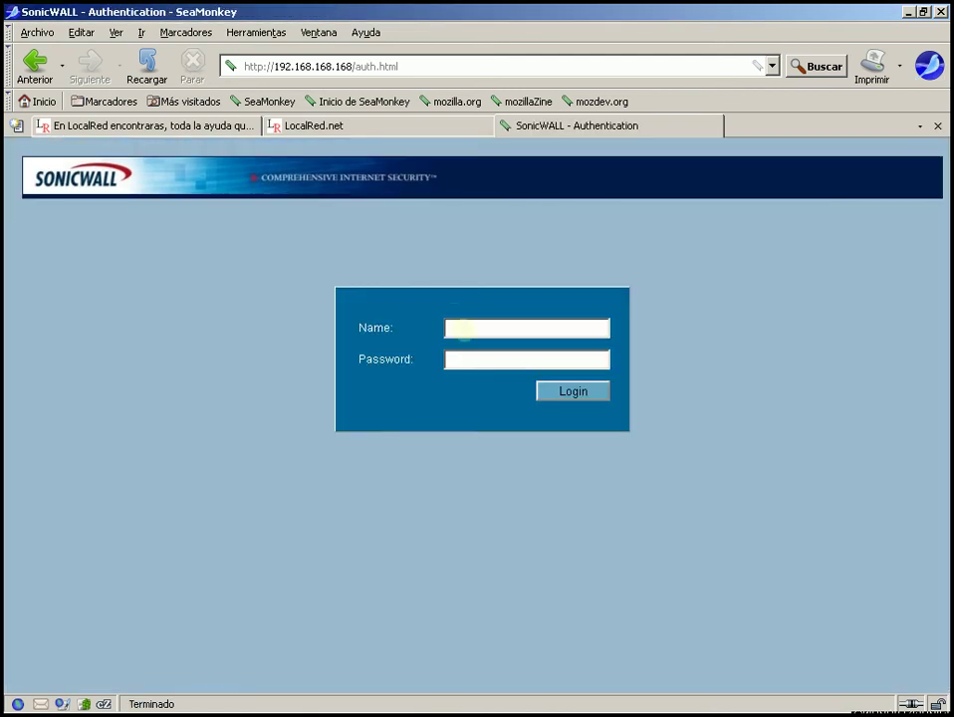
- Sign back in with the administrator user name and password, correcting a password typo
click(464, 328)
text(admin)
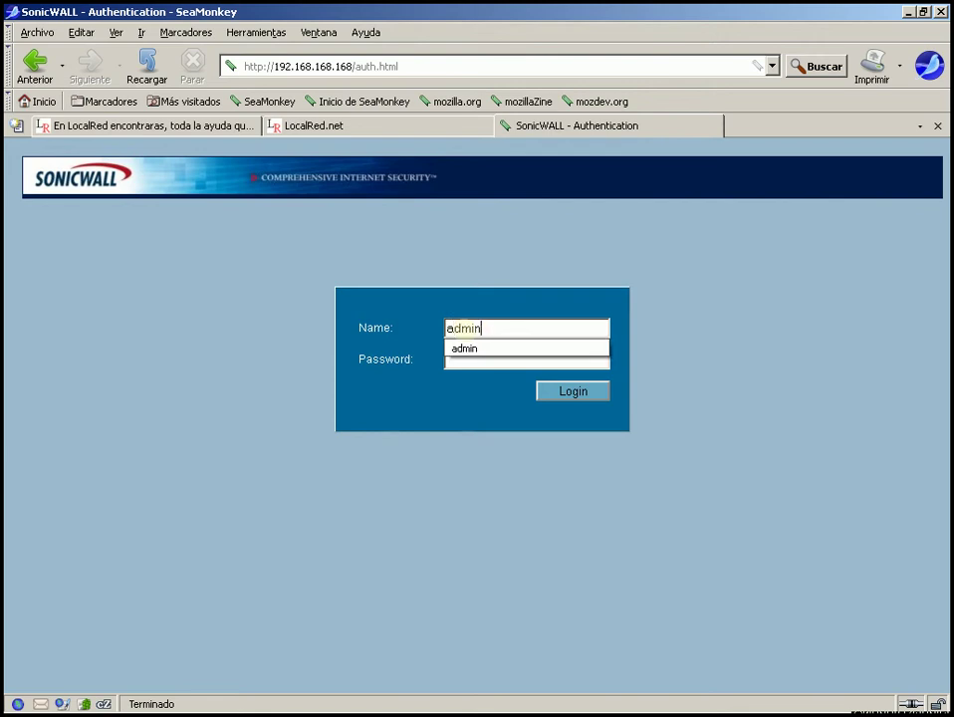
key(Tab)
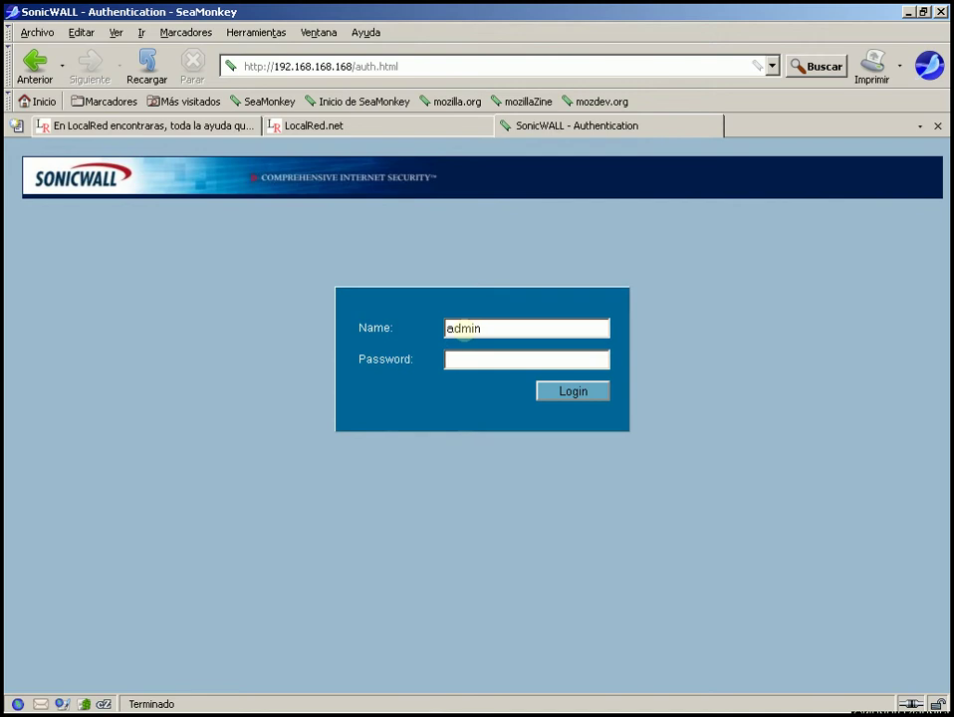
text(pass)
key(BackSpace)
key(BackSpace)
key(BackSpace)
key(BackSpace)
text(pass)
key(Return)
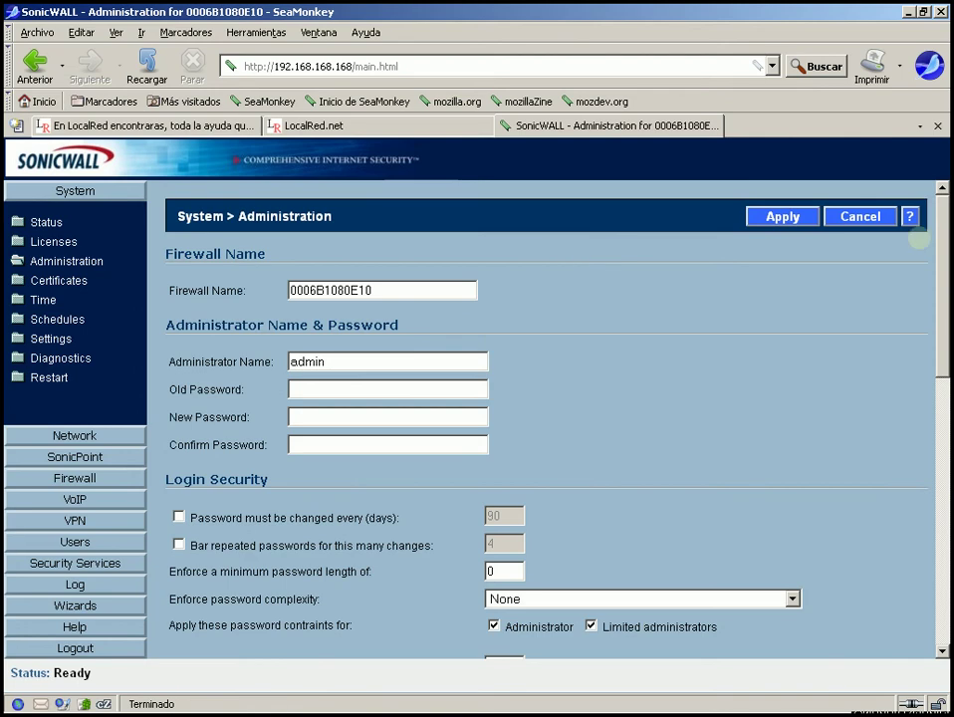
- Change the HTTPS management port from 443 to 8443
scroll(553, 456, down, 8)
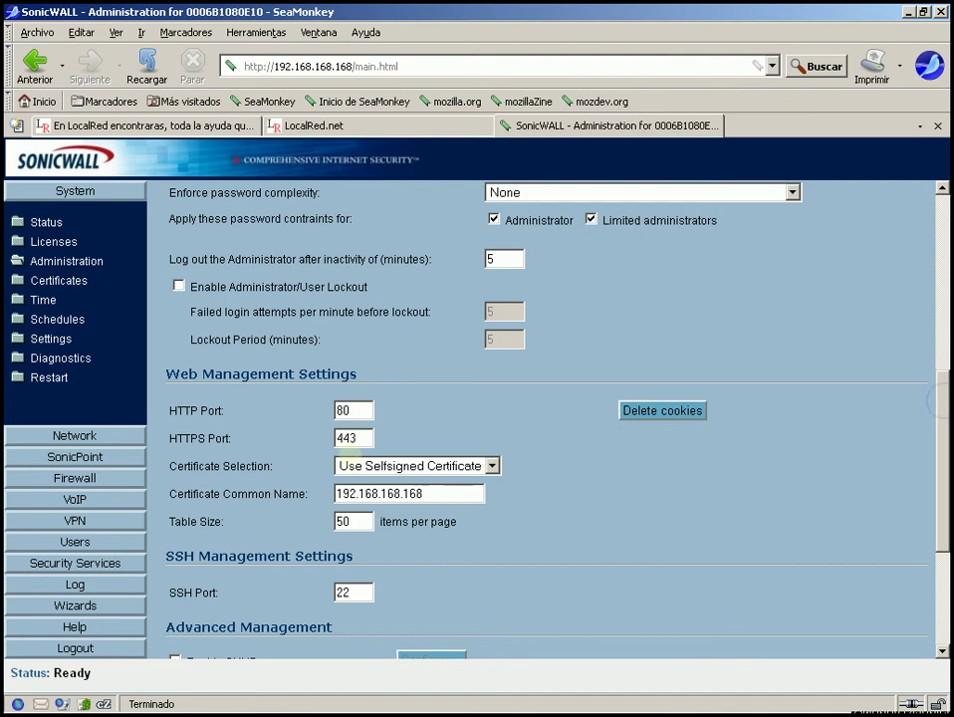
drag(356, 438, 290, 436)
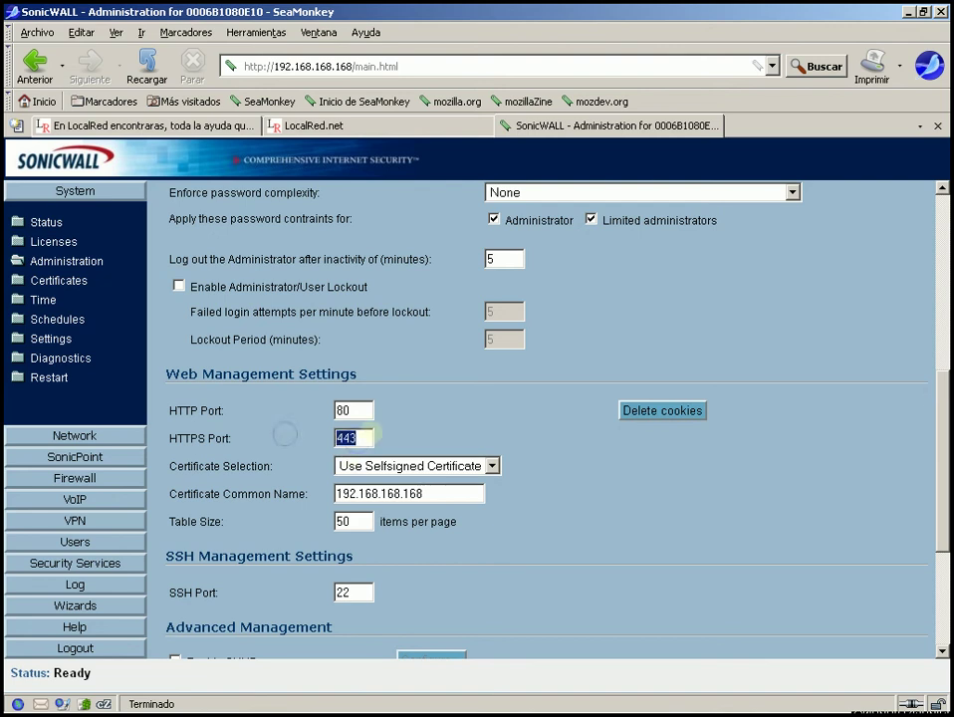
click(337, 439)
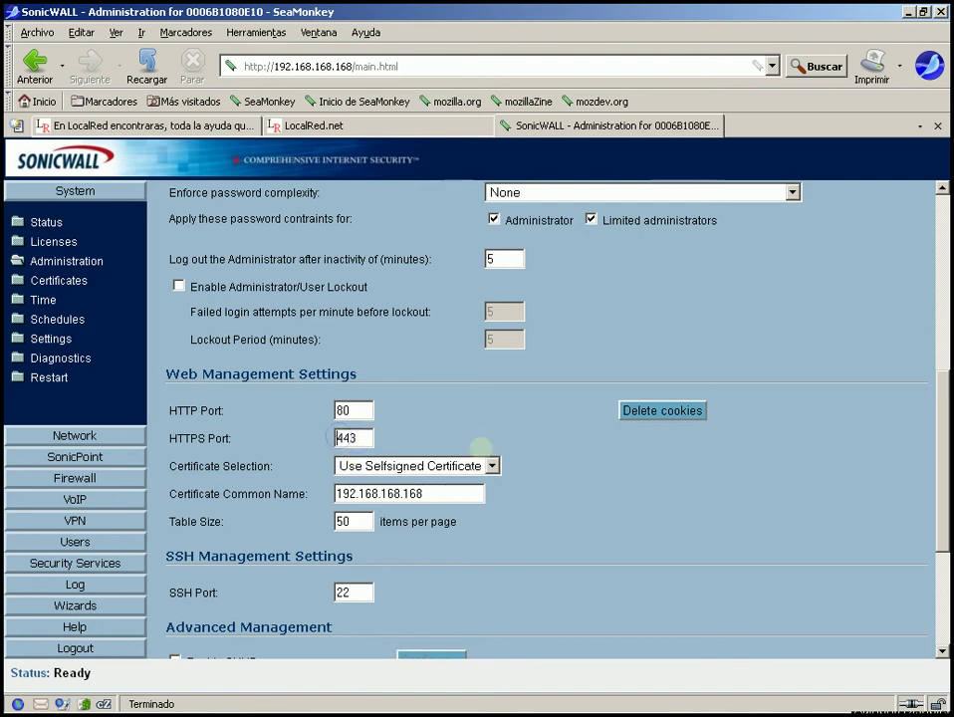
text(8)
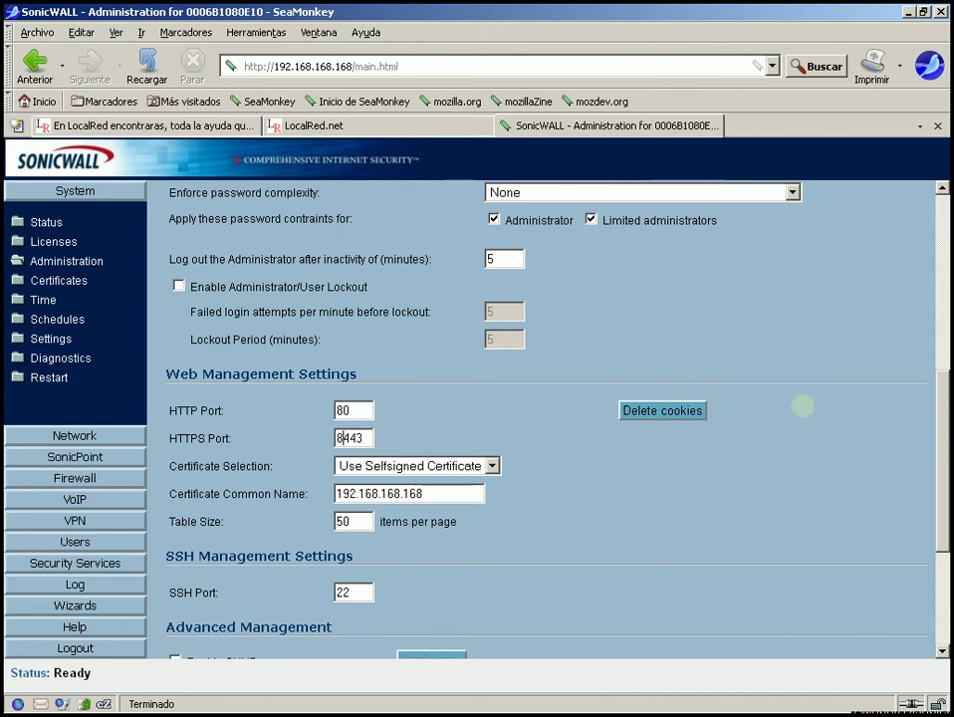
- Change the SSH management port from 22 to 2022
click(336, 591)
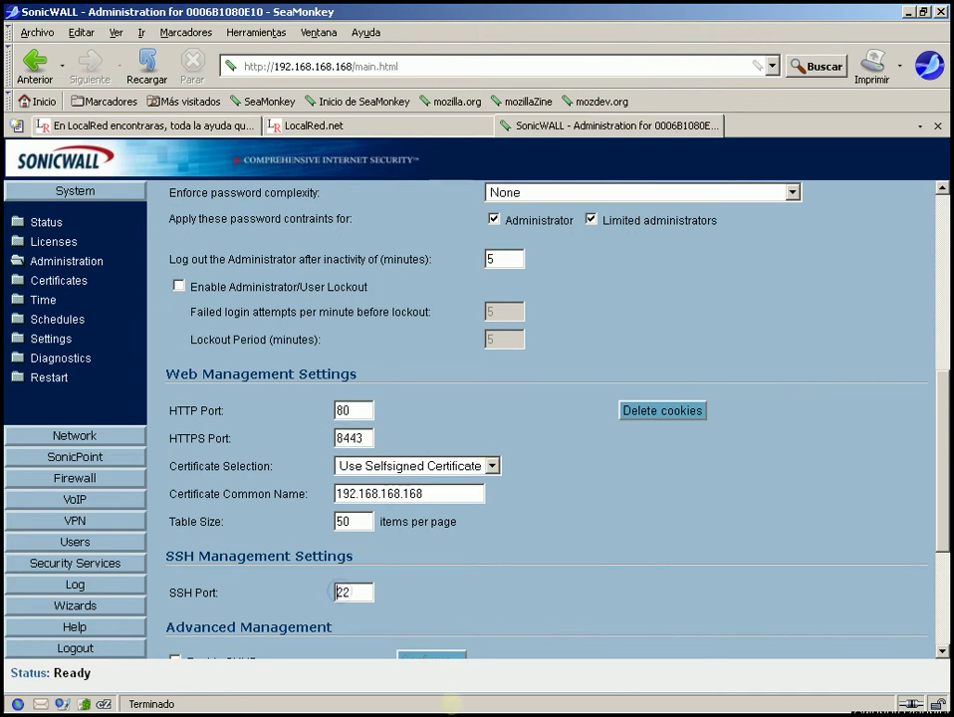
text(20)
scroll(874, 237, up, 6)
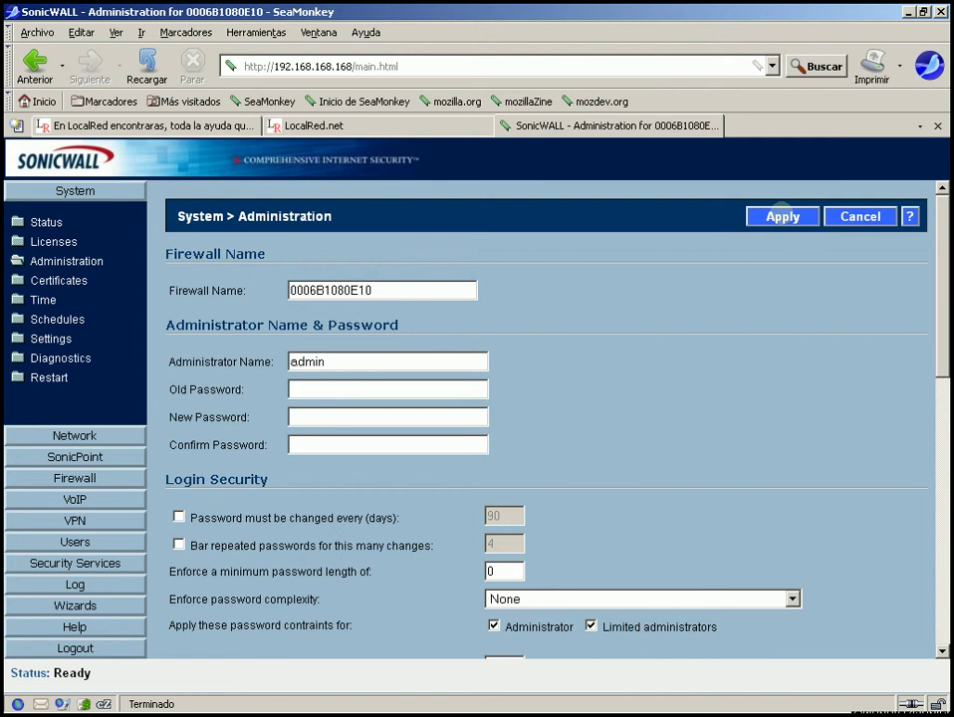
- Check the inactivity logout field, leaving it at 5 minutes
drag(943, 262, 942, 377)
click(510, 398)
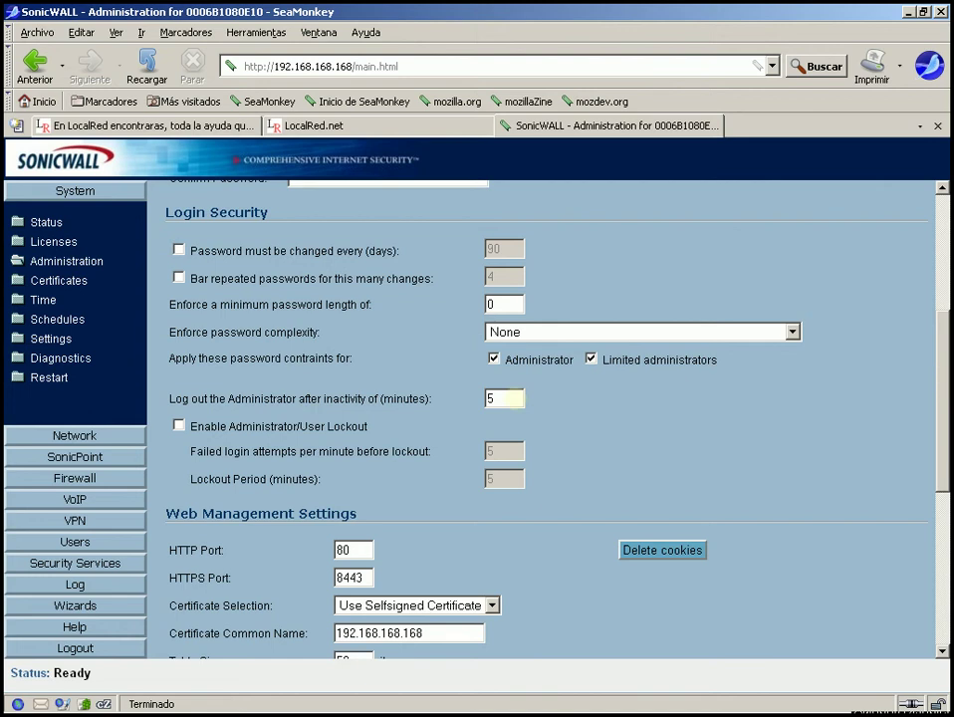
double_click(490, 399)
click(657, 465)
click(490, 399)
drag(940, 370, 931, 253)
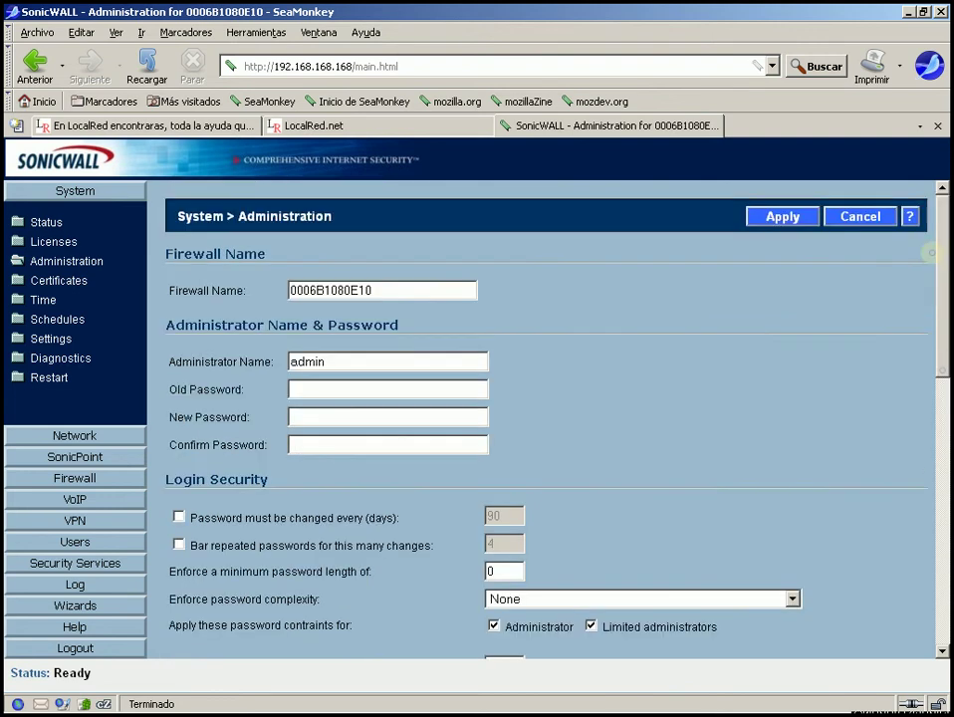
- Apply the administration changes and confirm 'The configuration has been updated' appears
click(771, 223)
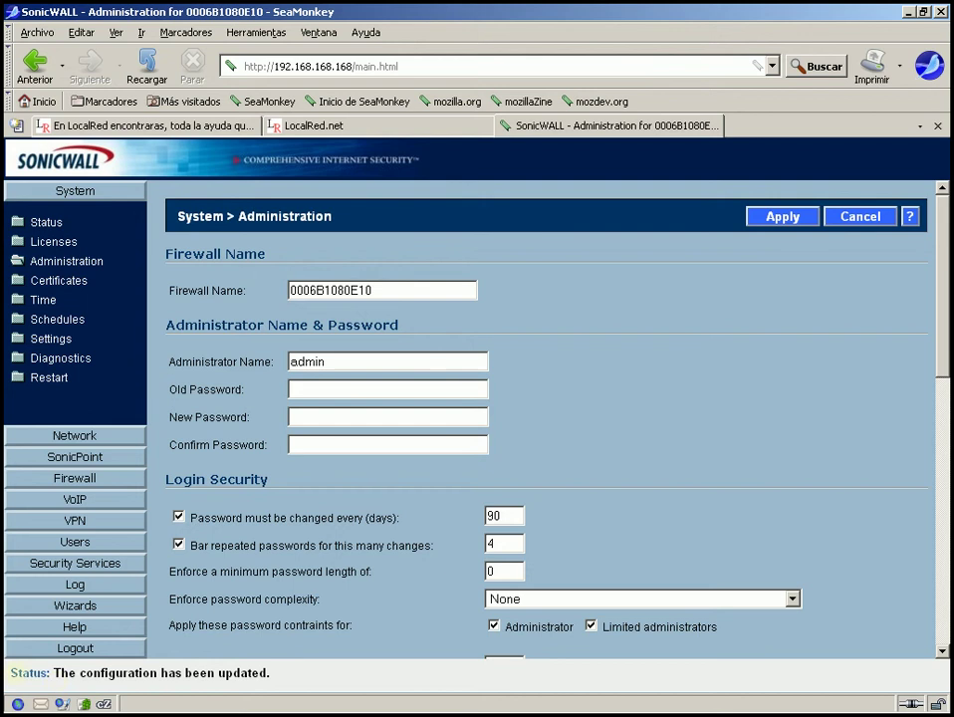
drag(8, 674, 298, 663)
click(298, 660)
scroll(948, 404, down, 7)
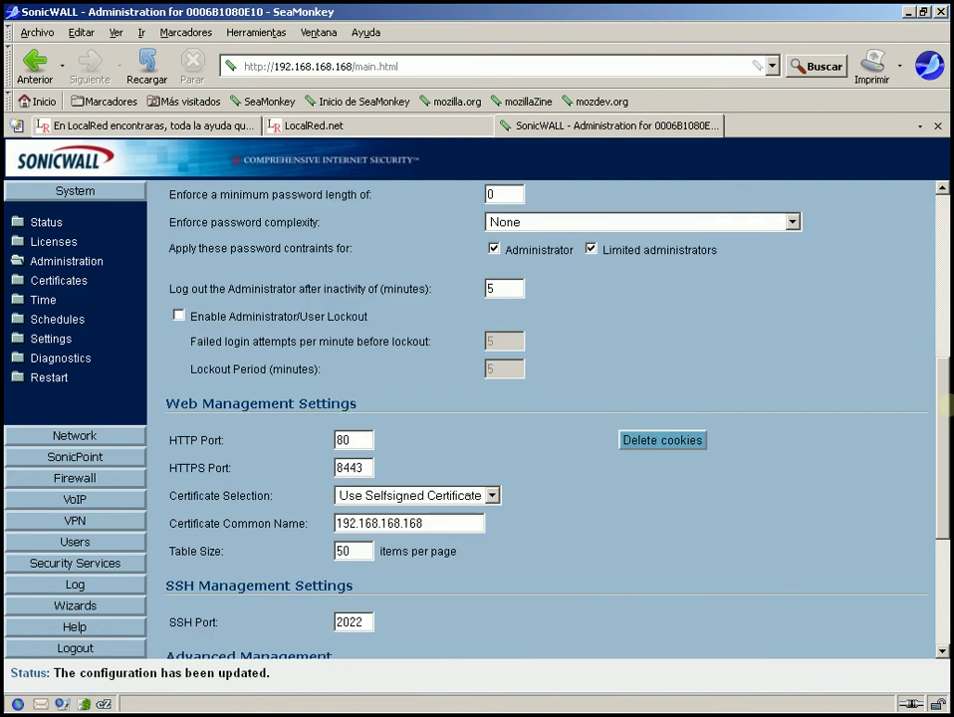
scroll(945, 418, down, 3)
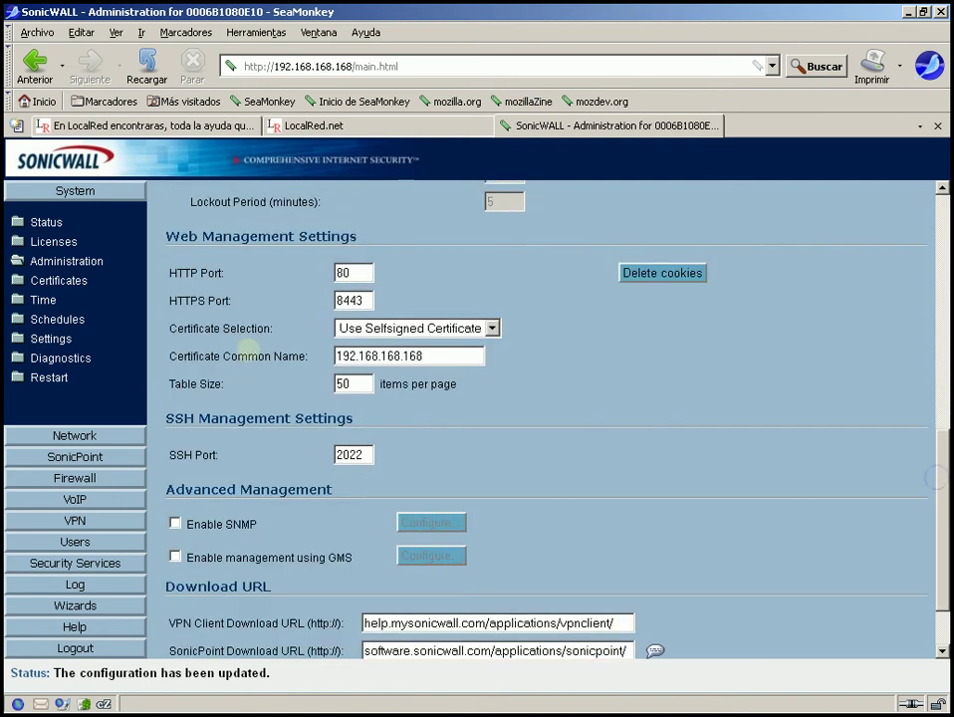
double_click(369, 301)
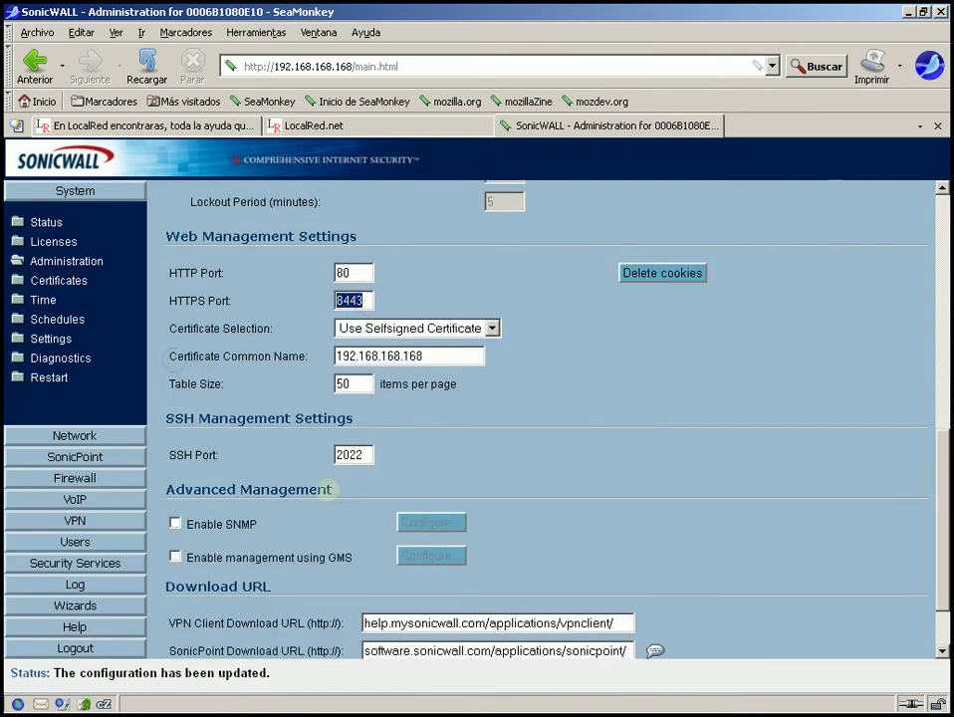
double_click(369, 455)
click(205, 483)
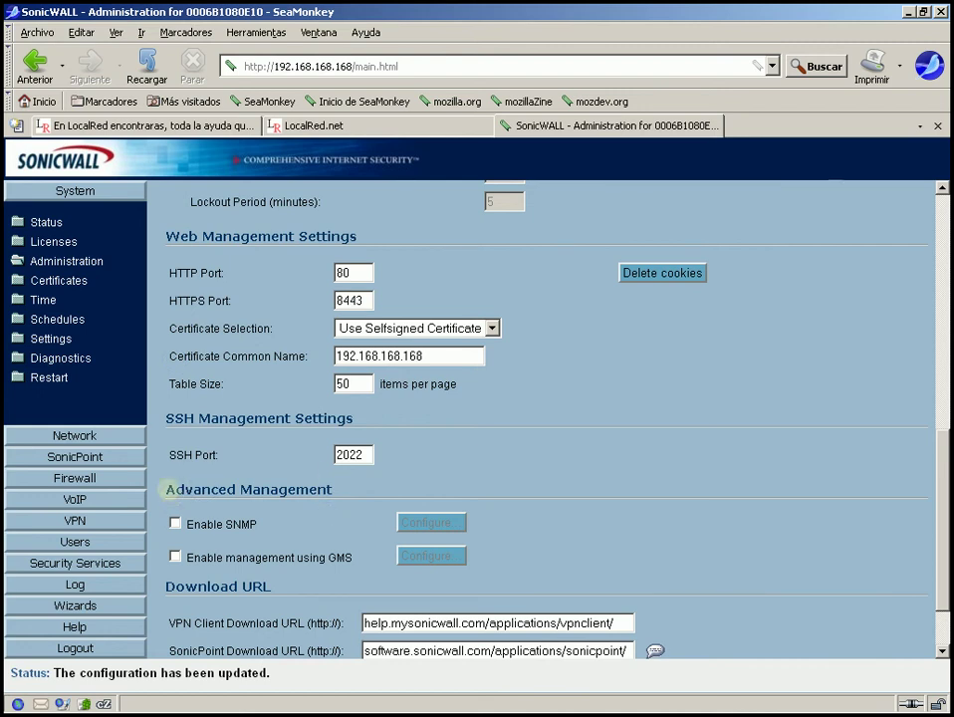
drag(167, 489, 334, 495)
click(337, 495)
drag(942, 456, 942, 503)
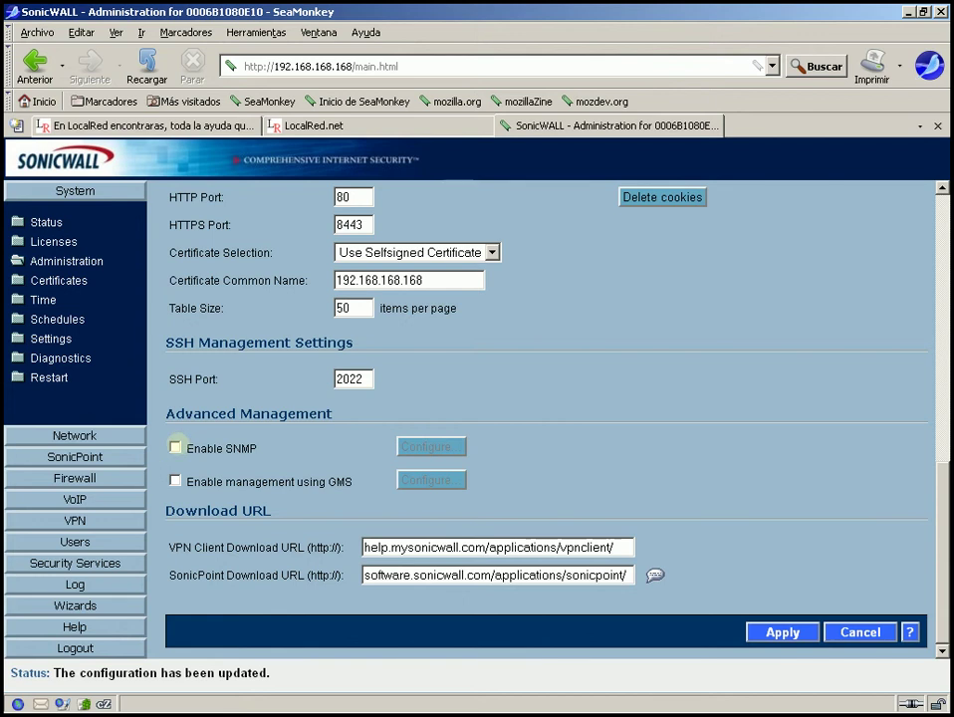
- Enable SNMP and GMS management, then bring up the SNMP configuration
click(175, 447)
click(175, 481)
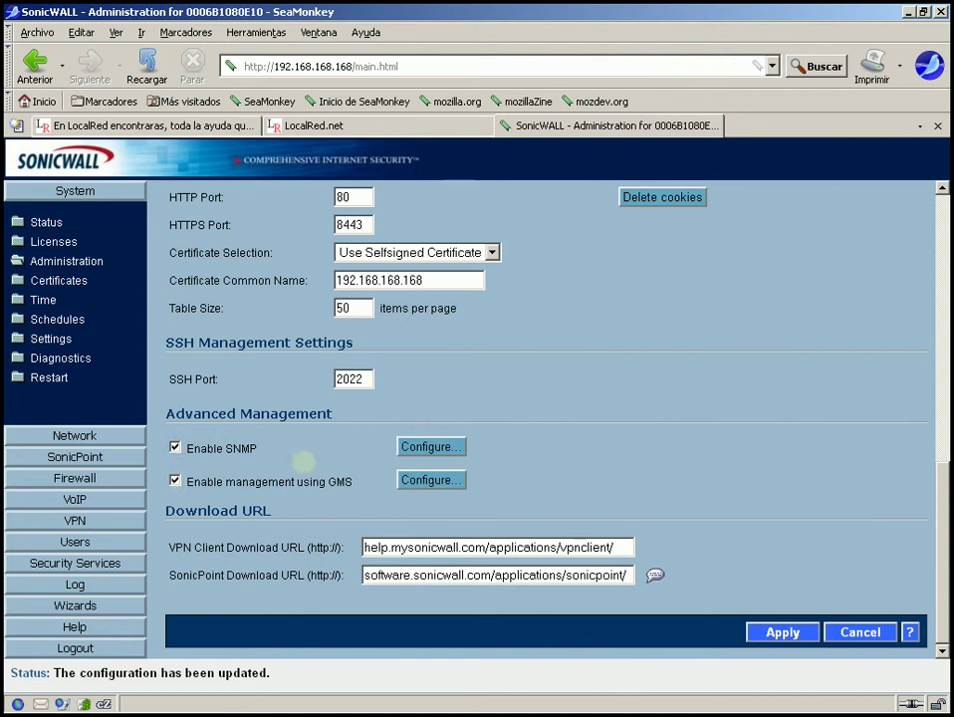
click(431, 447)
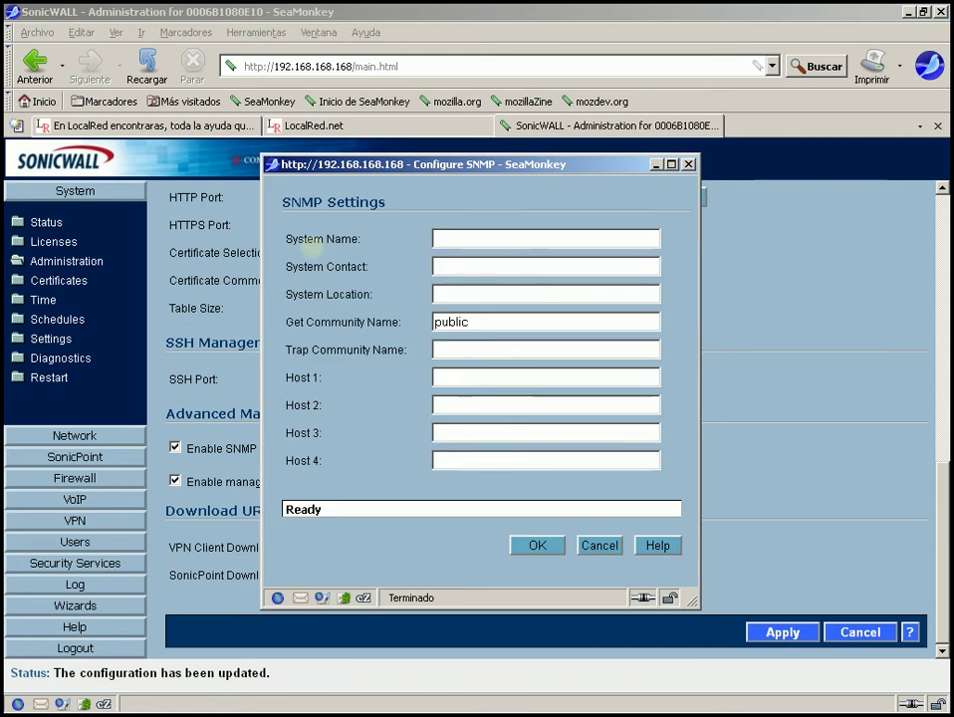
- Review the System Name, Contact and Location labels and the Get Community Name 'public'
drag(287, 240, 363, 240)
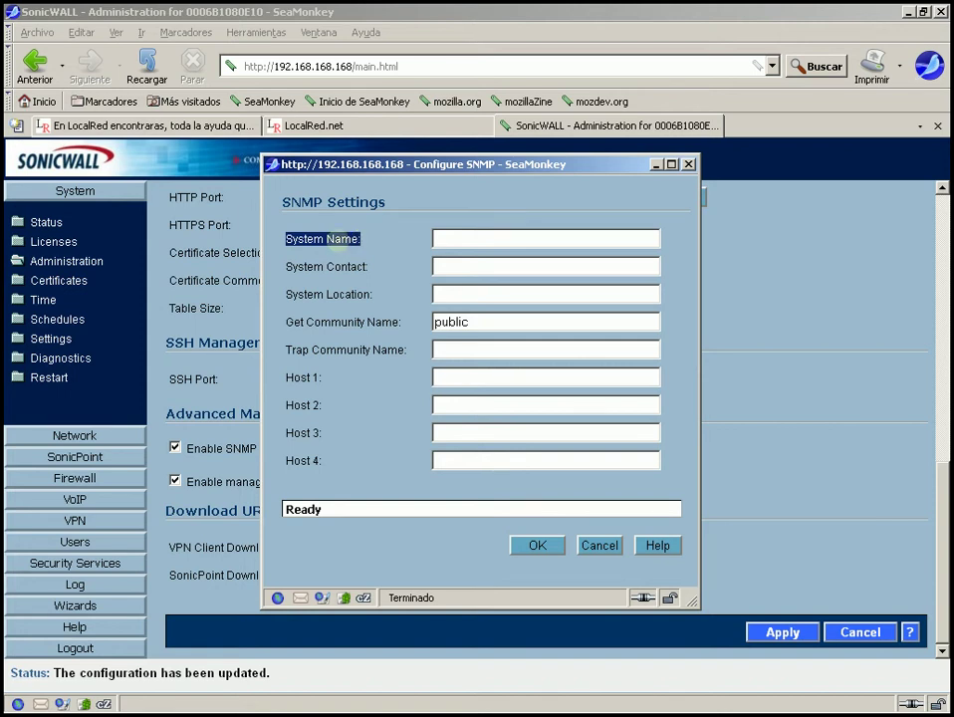
click(309, 242)
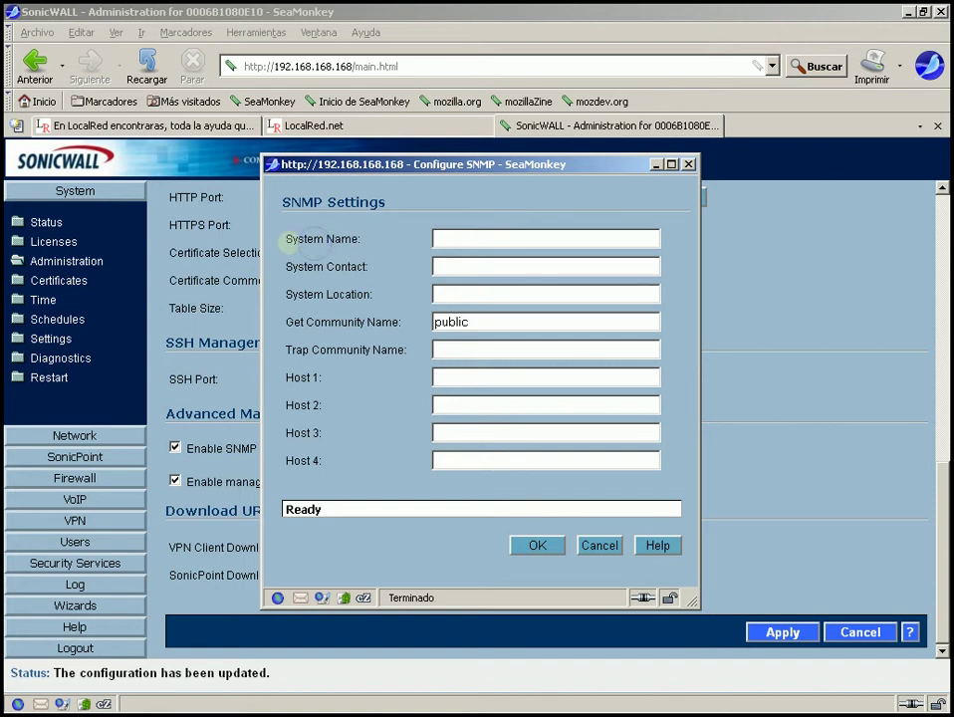
double_click(311, 241)
click(291, 242)
drag(286, 243, 385, 293)
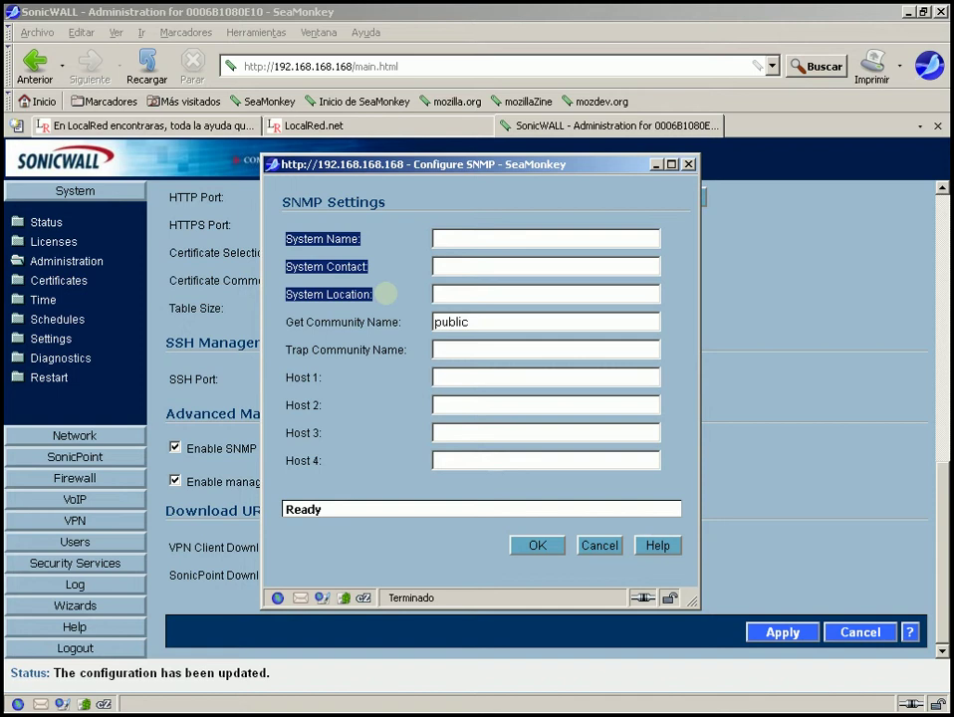
double_click(466, 322)
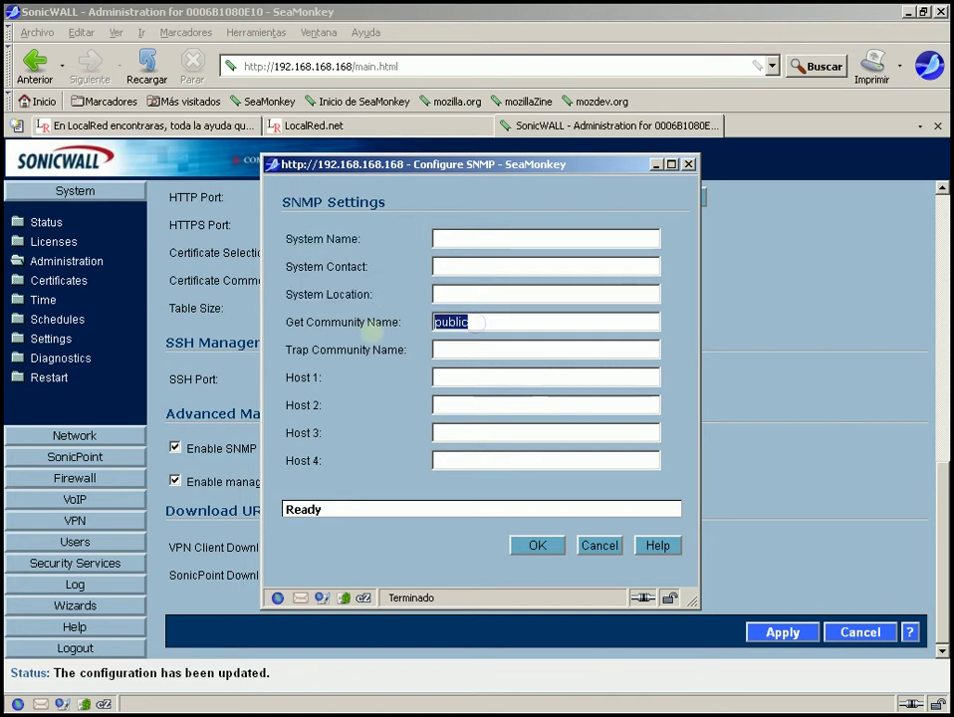
drag(367, 325, 375, 325)
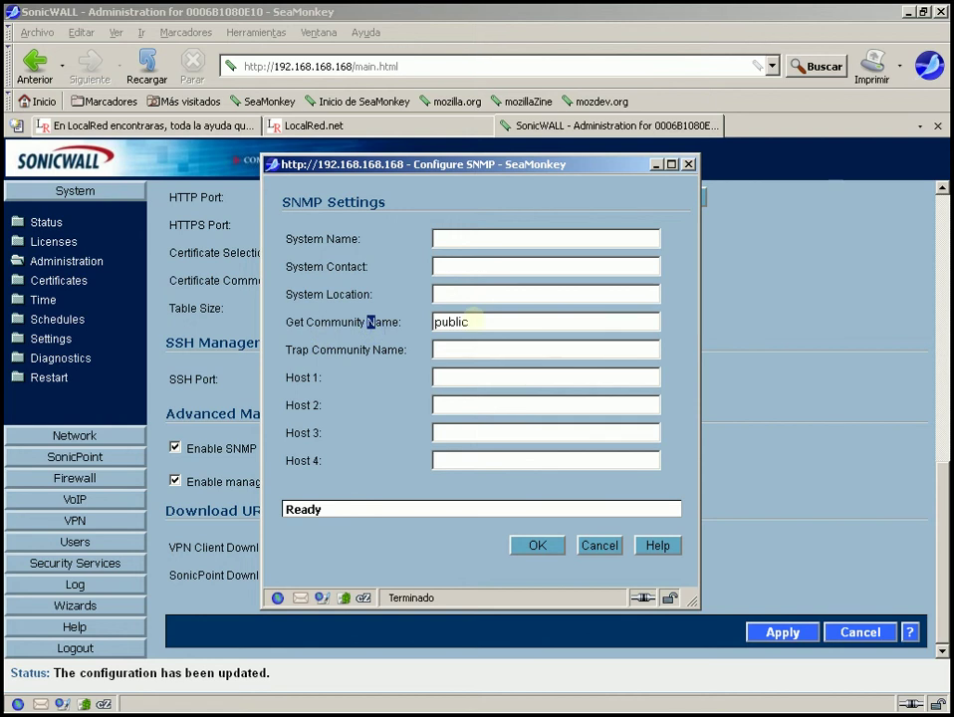
double_click(468, 321)
click(475, 320)
- Review the empty Trap Community Name field and the Host 1 to Host 4 labels
drag(286, 352, 411, 344)
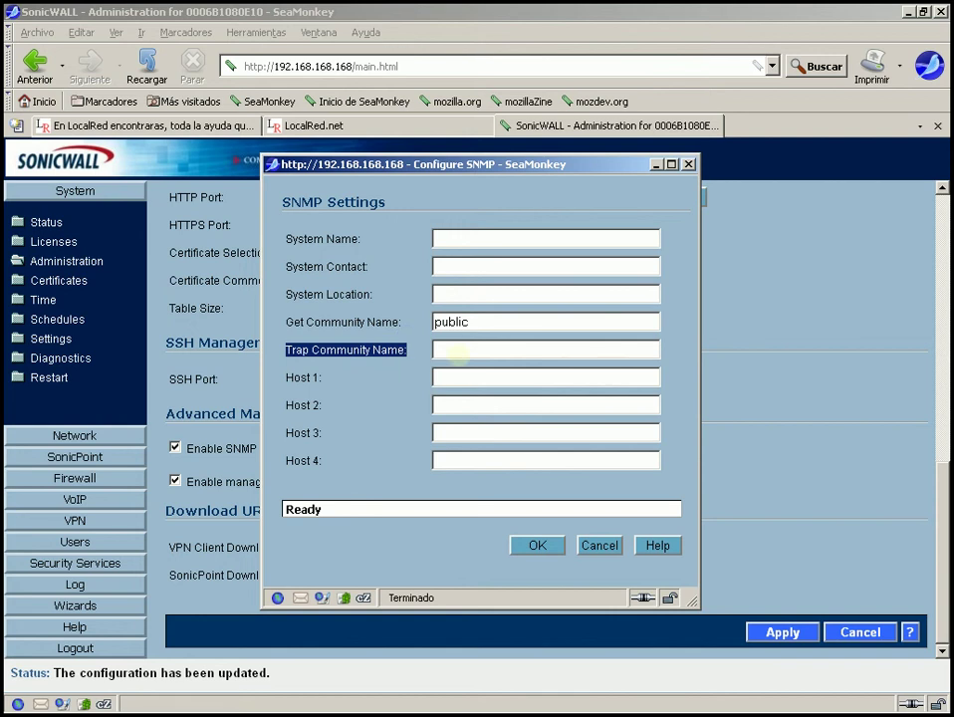
click(456, 350)
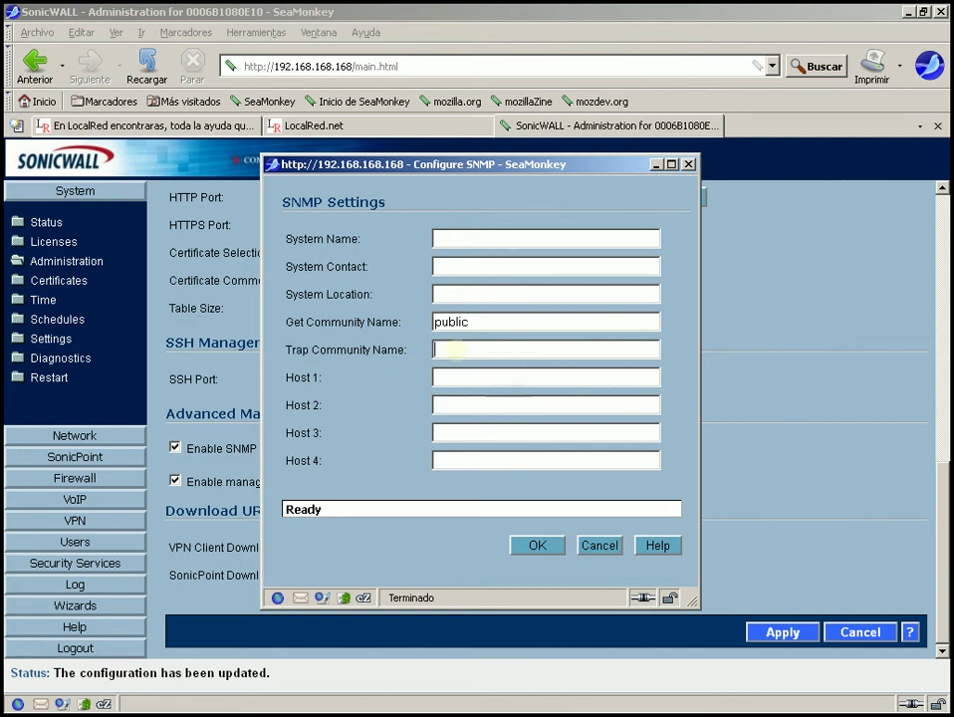
drag(287, 321, 404, 320)
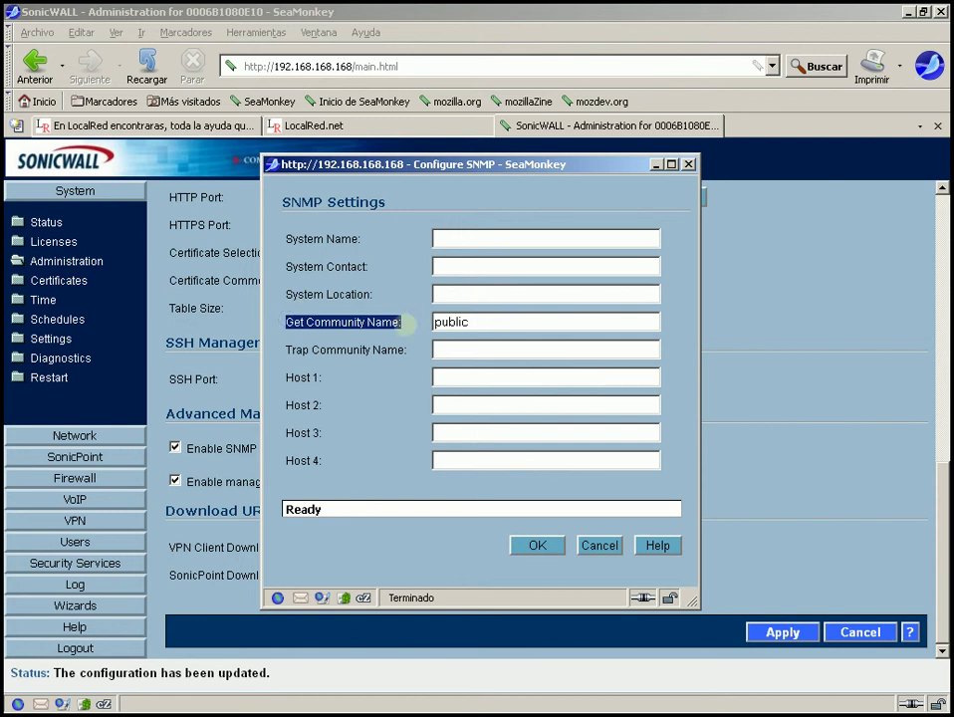
click(411, 322)
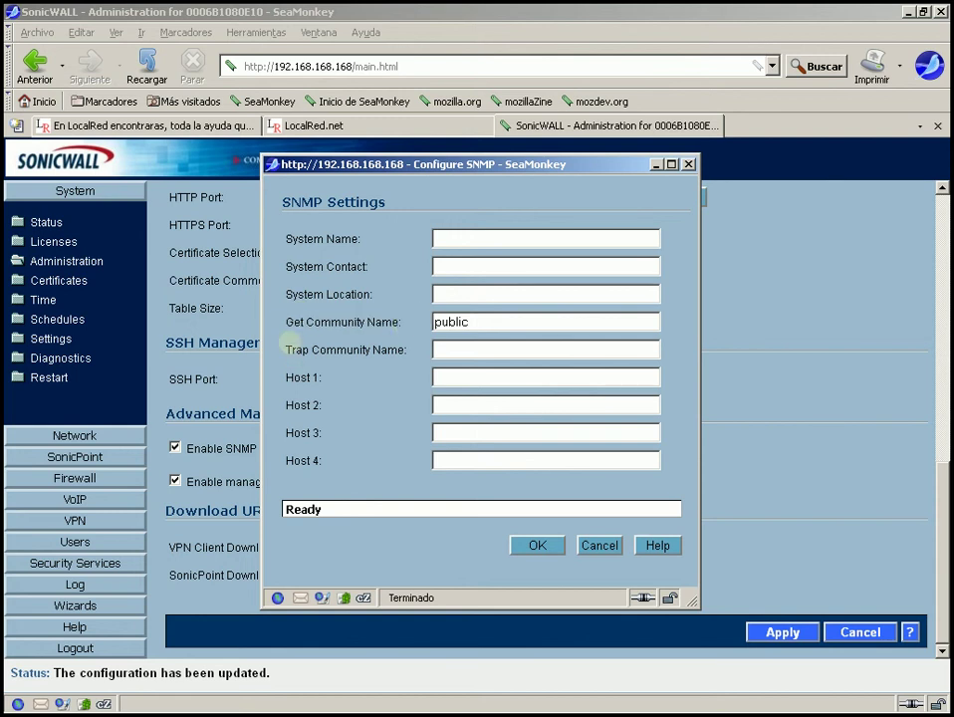
drag(286, 350, 411, 347)
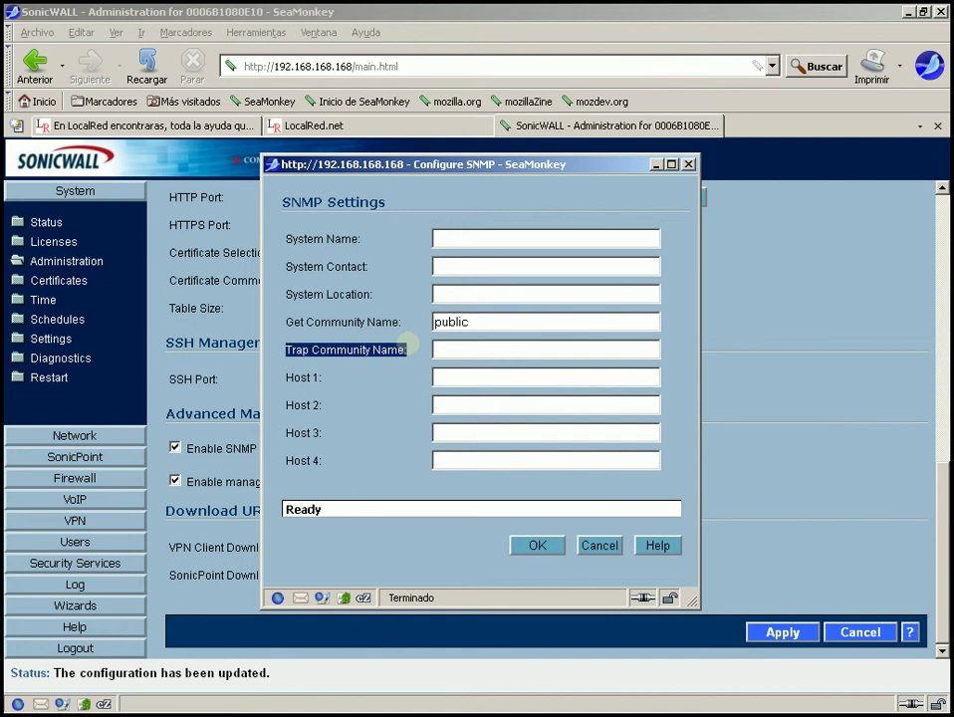
drag(287, 377, 320, 464)
click(332, 401)
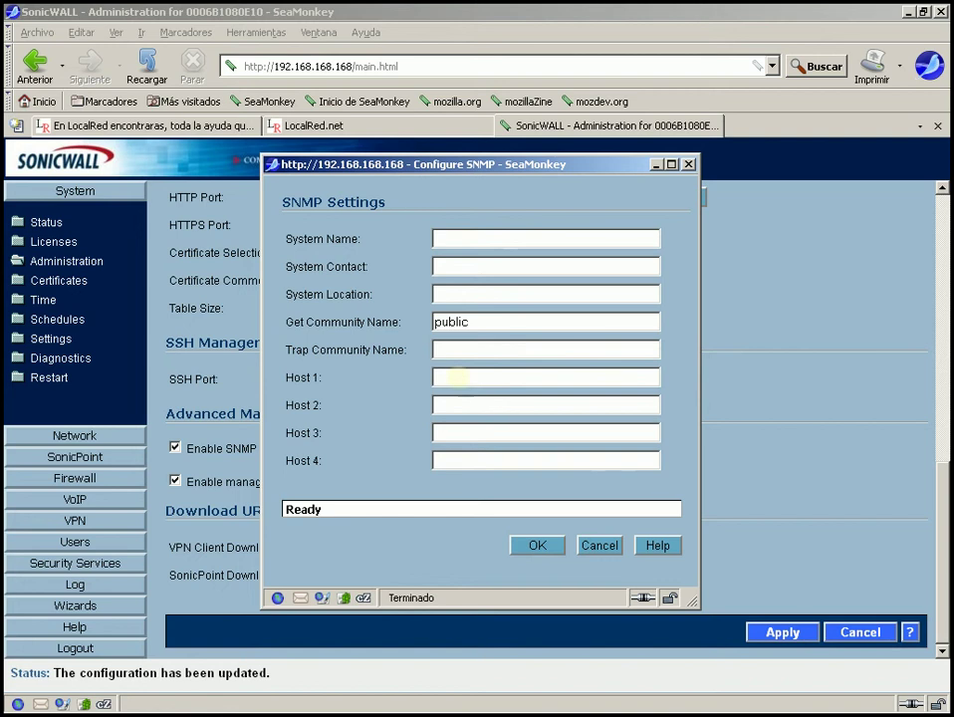
- Enter 222.222.212.111 as the Host 1 address, correcting the mistyped 333 octet
click(457, 376)
text(222.222.333.)
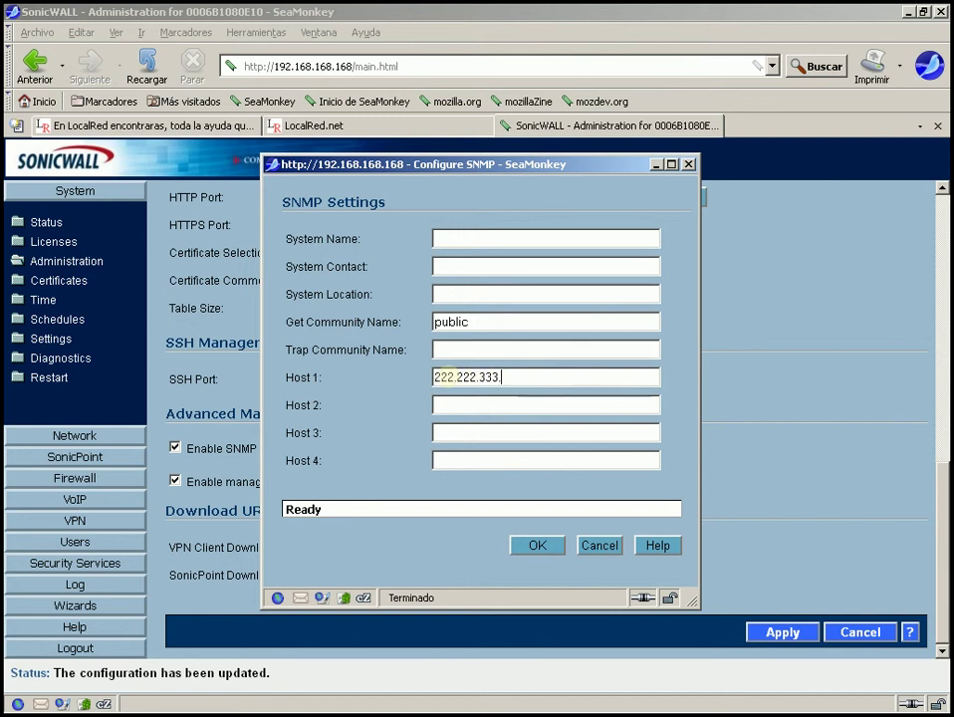
text(111)
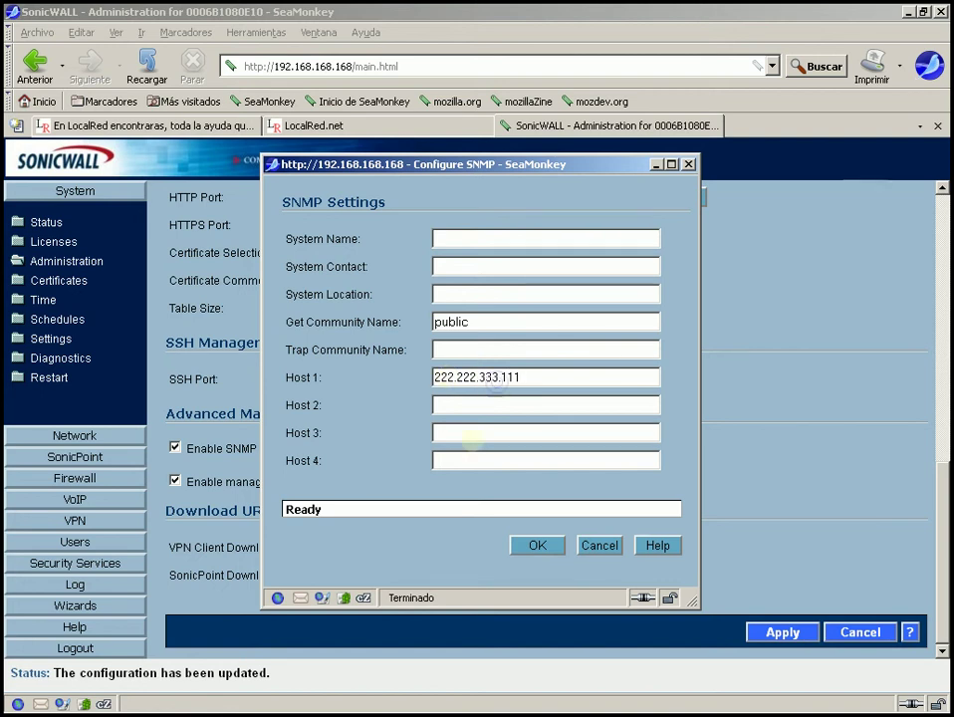
key(Left)
key(Left)
key(Left)
key(BackSpace)
key(BackSpace)
key(BackSpace)
key(BackSpace)
text(.212)
- Enter 'popo' as the Trap Community Name
click(453, 347)
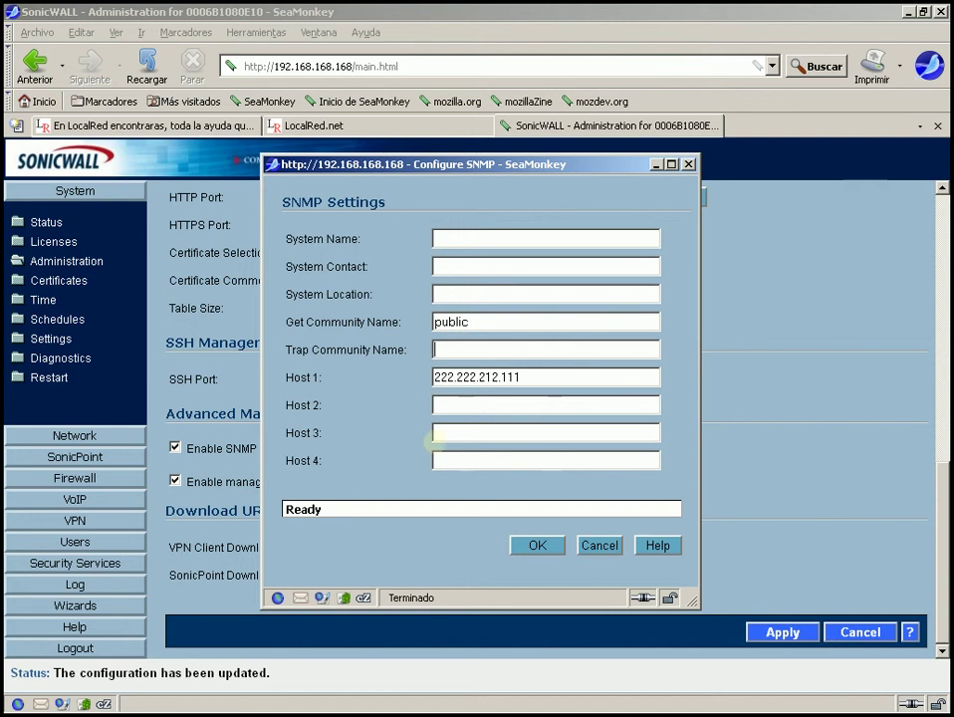
text(popo)
drag(466, 350, 401, 352)
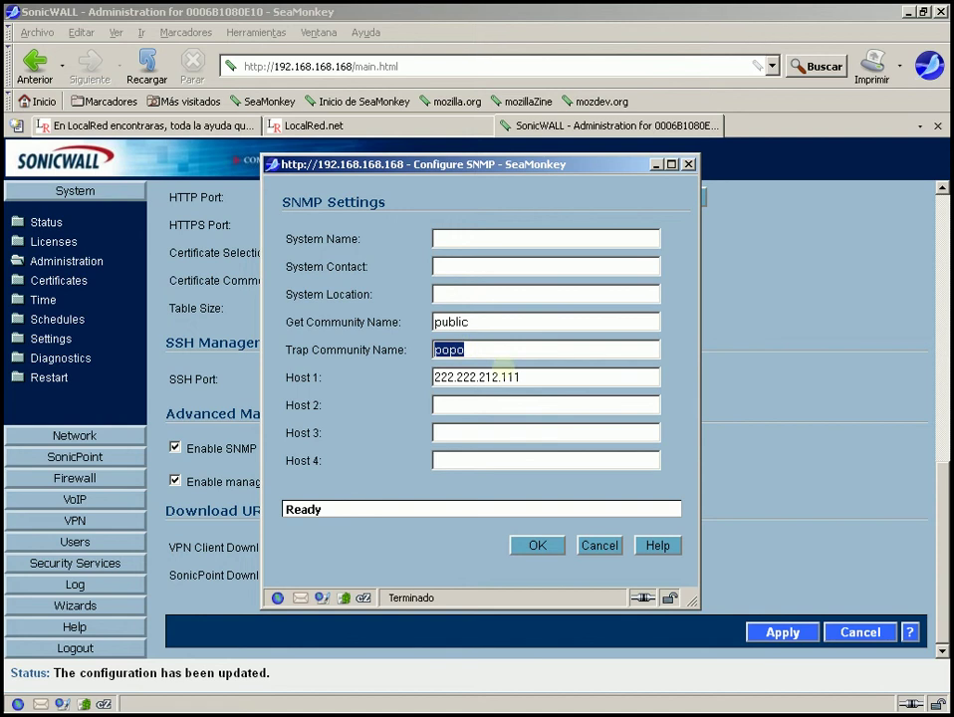
key(Tab)
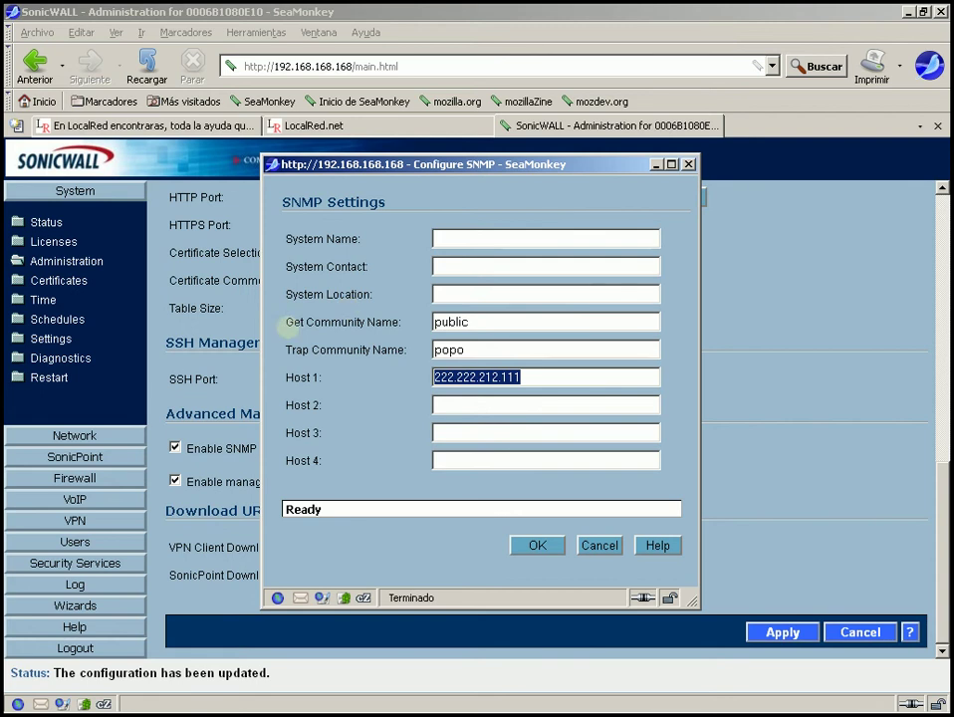
- Review the Get Community Name 'public' and Host 1 address, then cancel the SNMP settings
drag(285, 321, 399, 318)
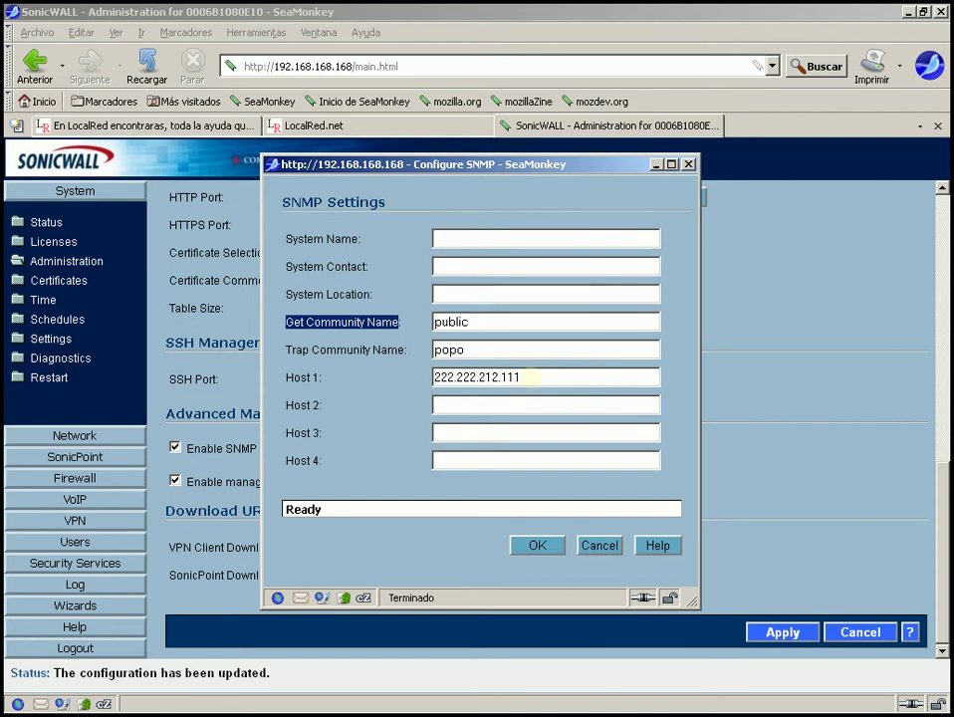
drag(532, 377, 389, 388)
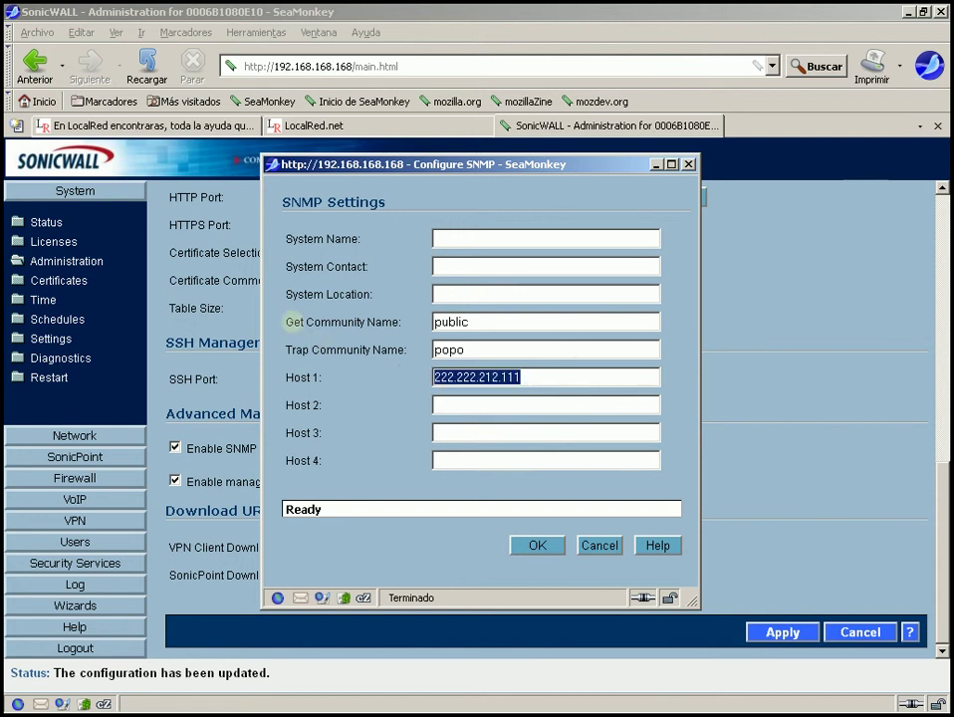
drag(288, 322, 304, 322)
click(295, 322)
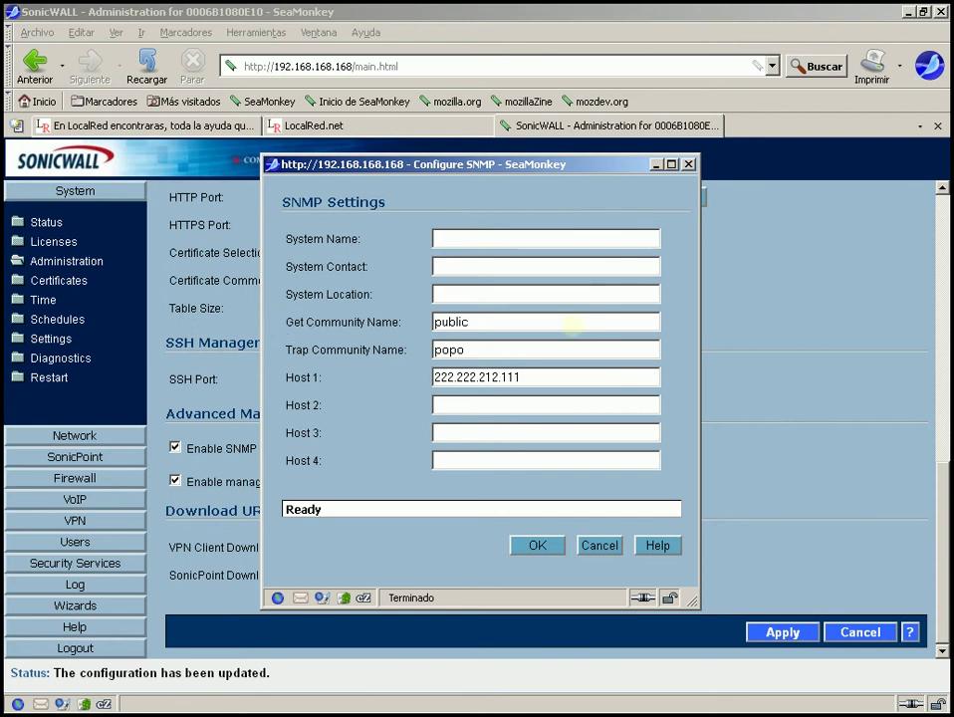
drag(498, 324, 413, 327)
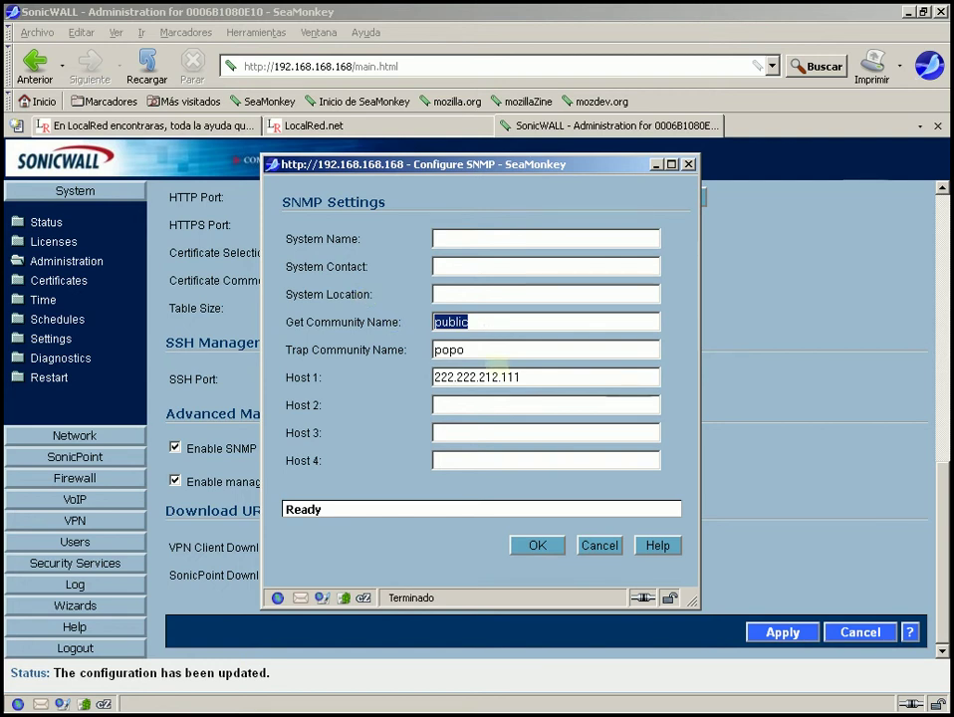
drag(508, 377, 479, 353)
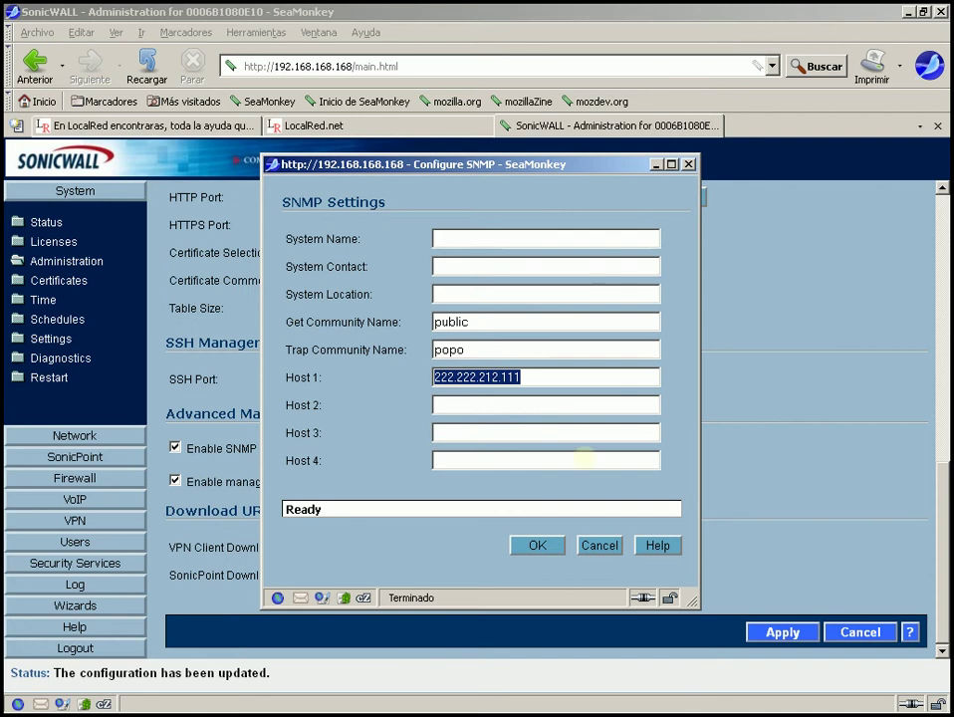
click(600, 545)
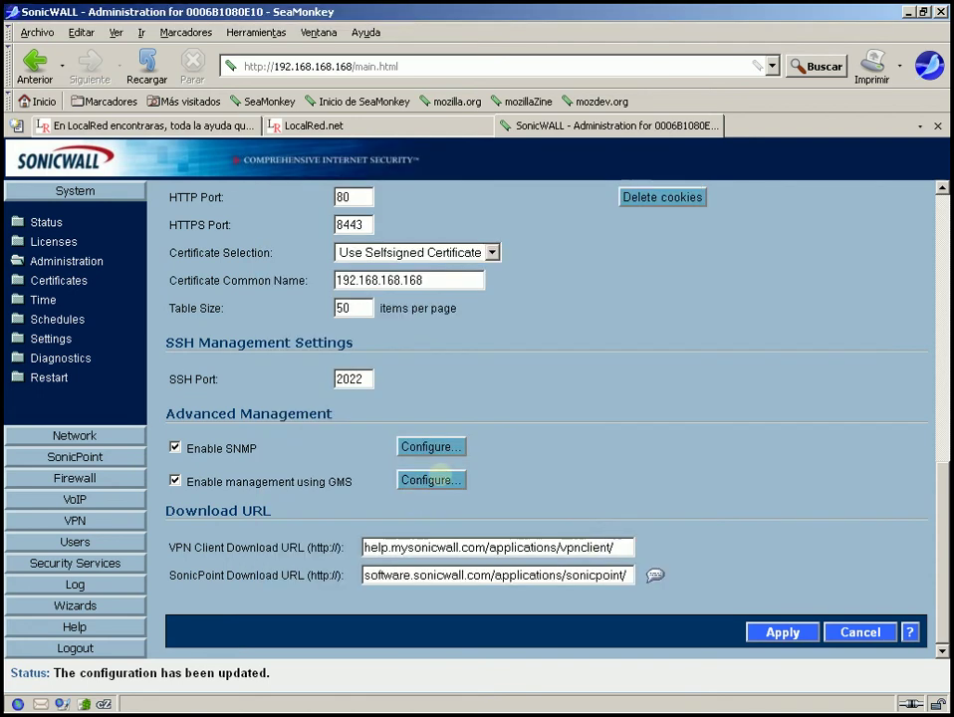
- Open the GMS settings and review its heading and GMS Host Name or IP Address label
click(431, 479)
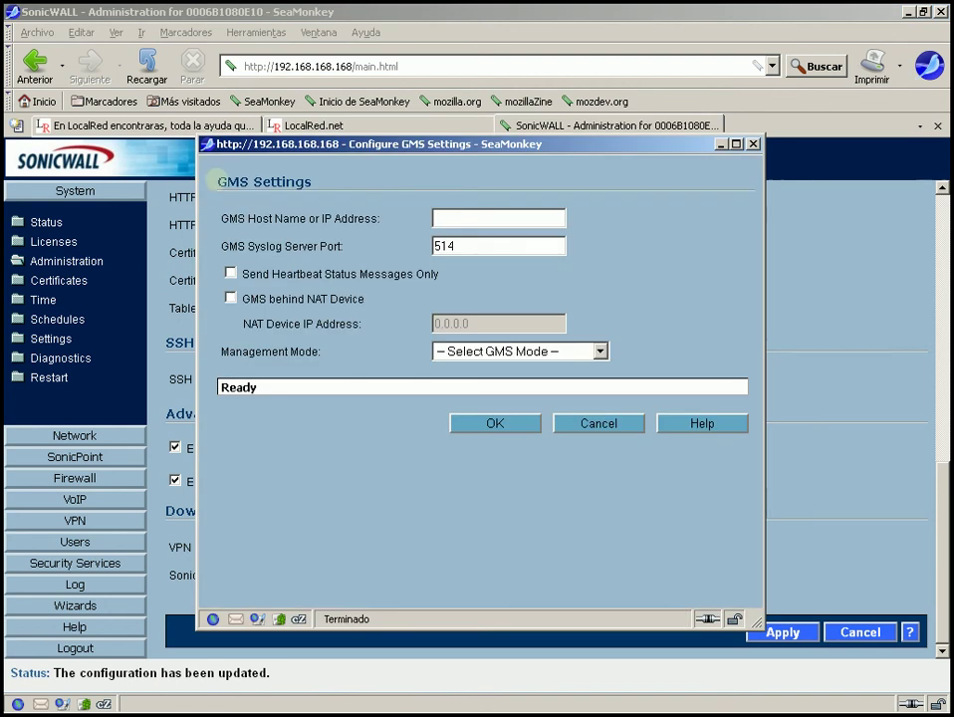
drag(218, 182, 313, 181)
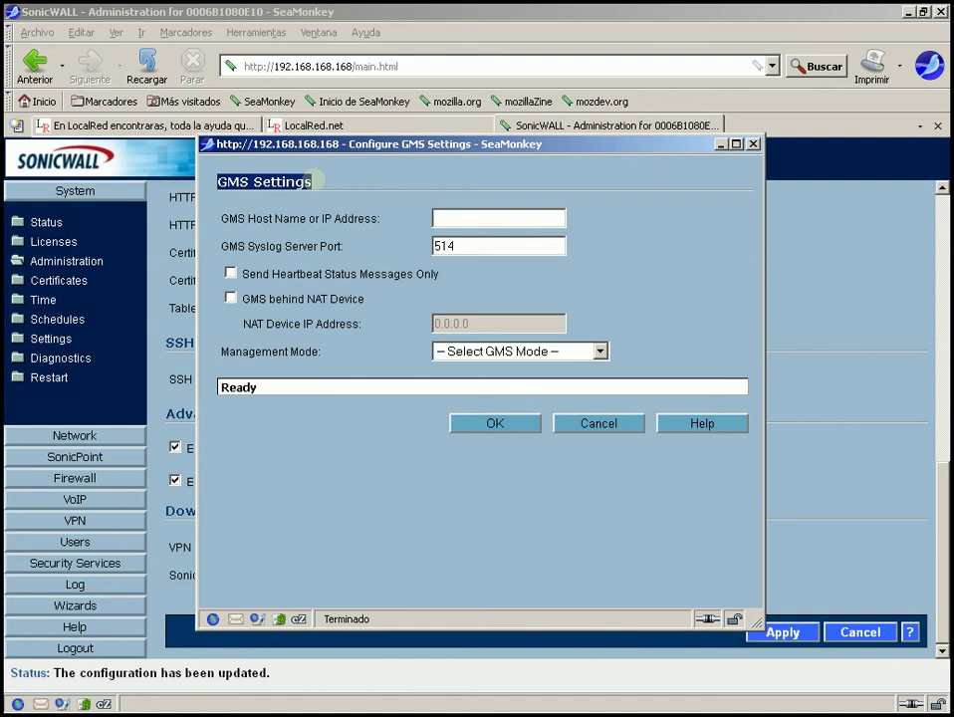
click(314, 180)
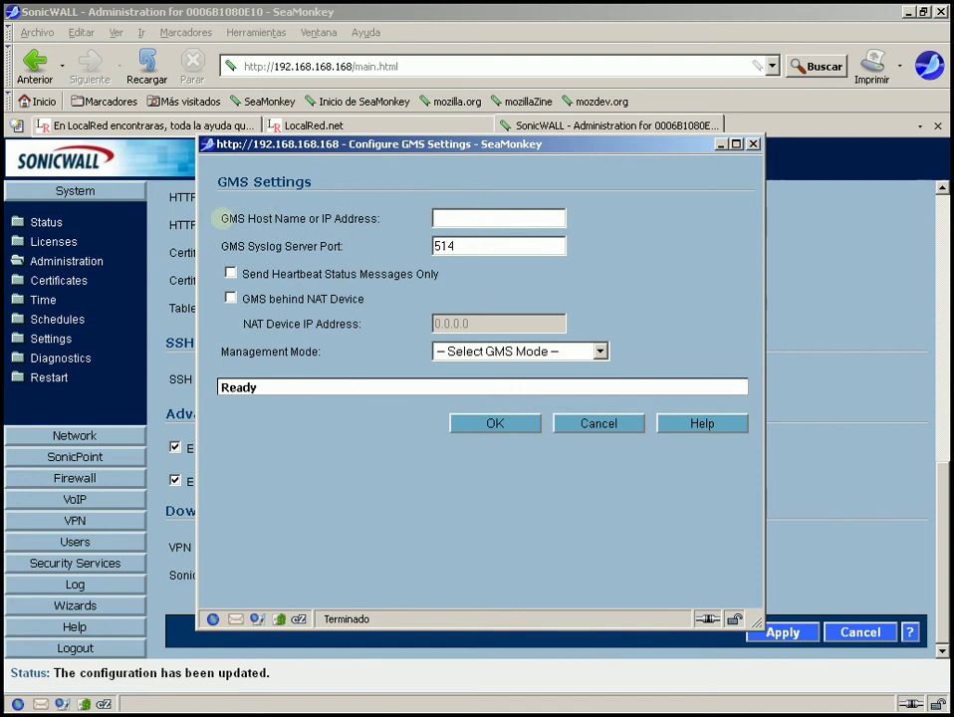
drag(221, 218, 397, 218)
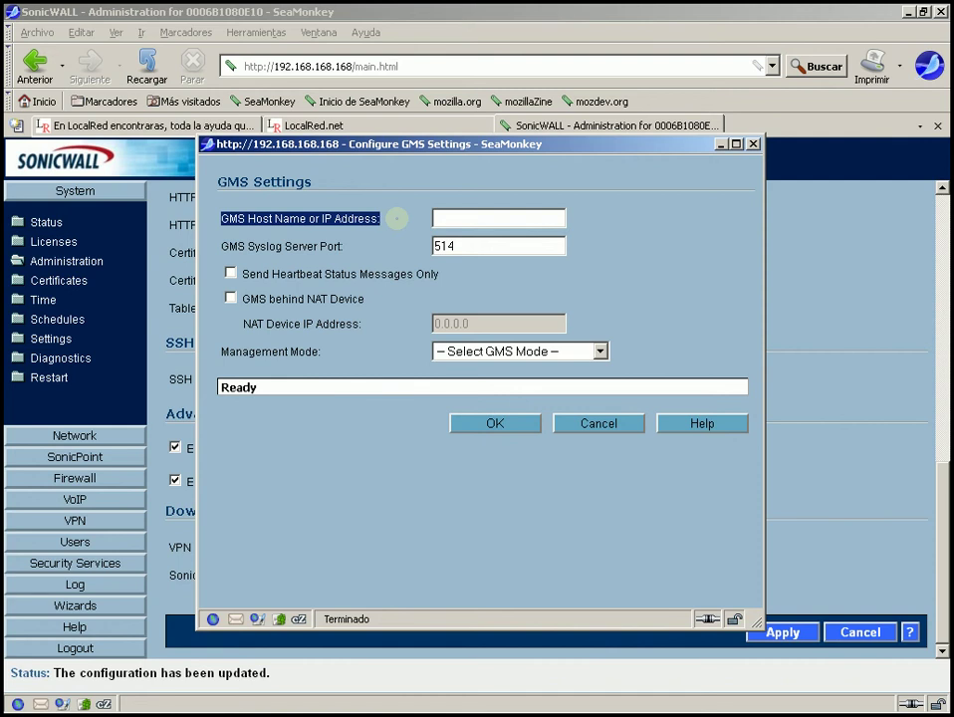
- Check the empty GMS host field and syslog port 514, then expand the Management Mode choices
click(468, 219)
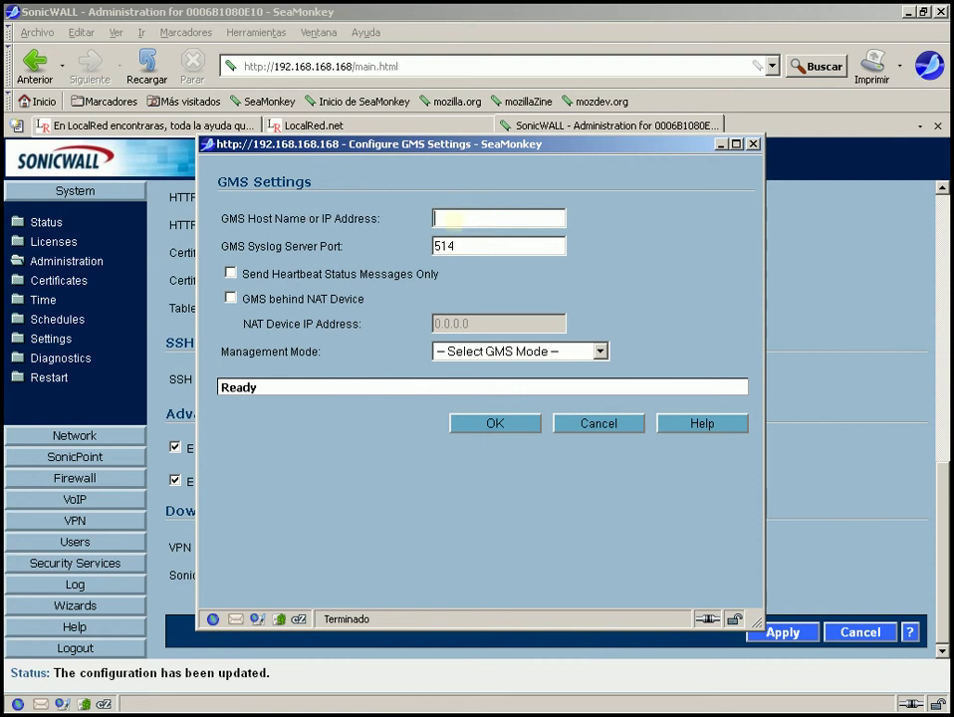
drag(467, 247, 408, 258)
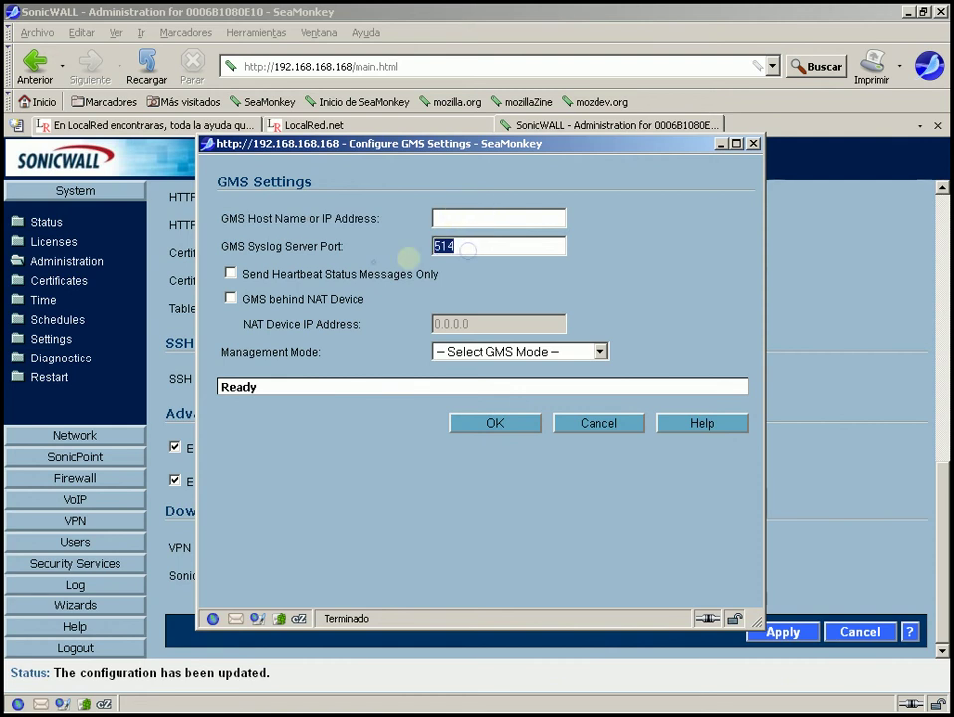
drag(479, 246, 422, 256)
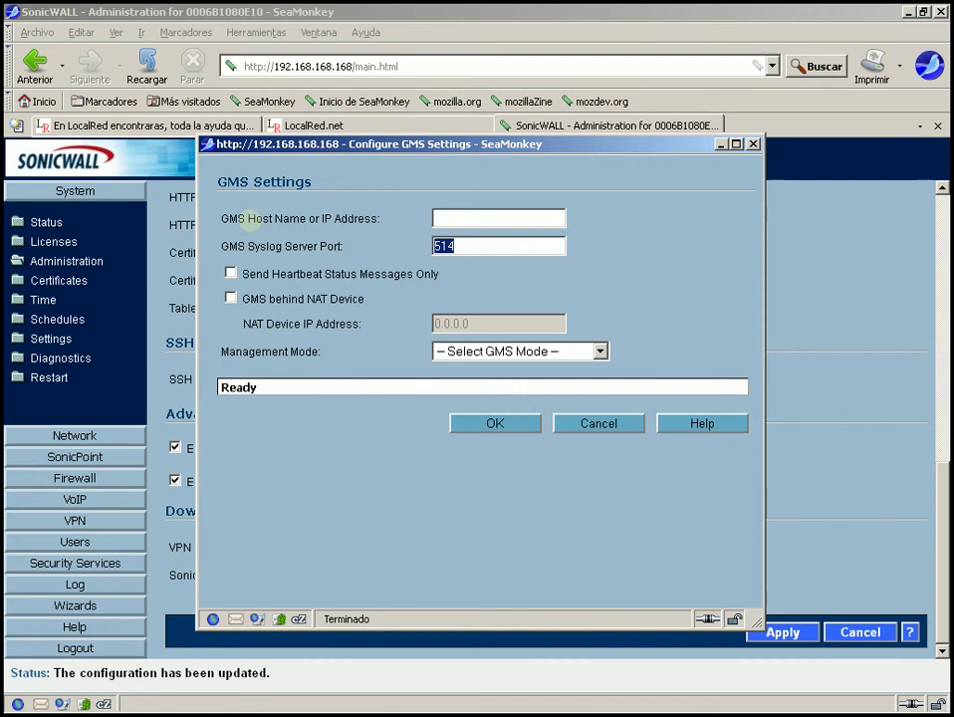
click(468, 245)
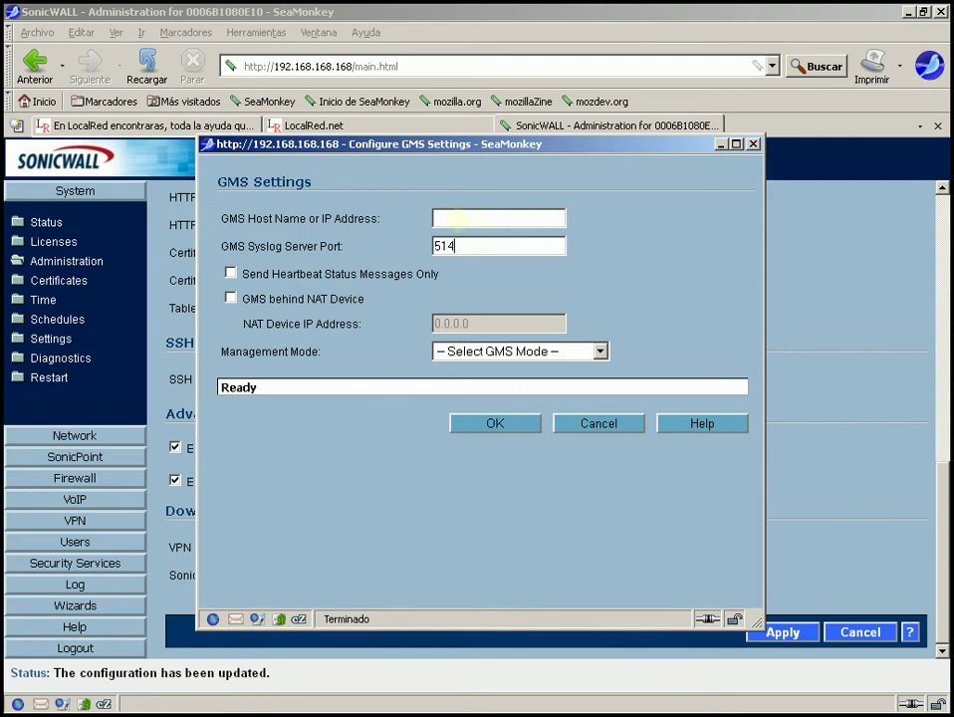
double_click(444, 247)
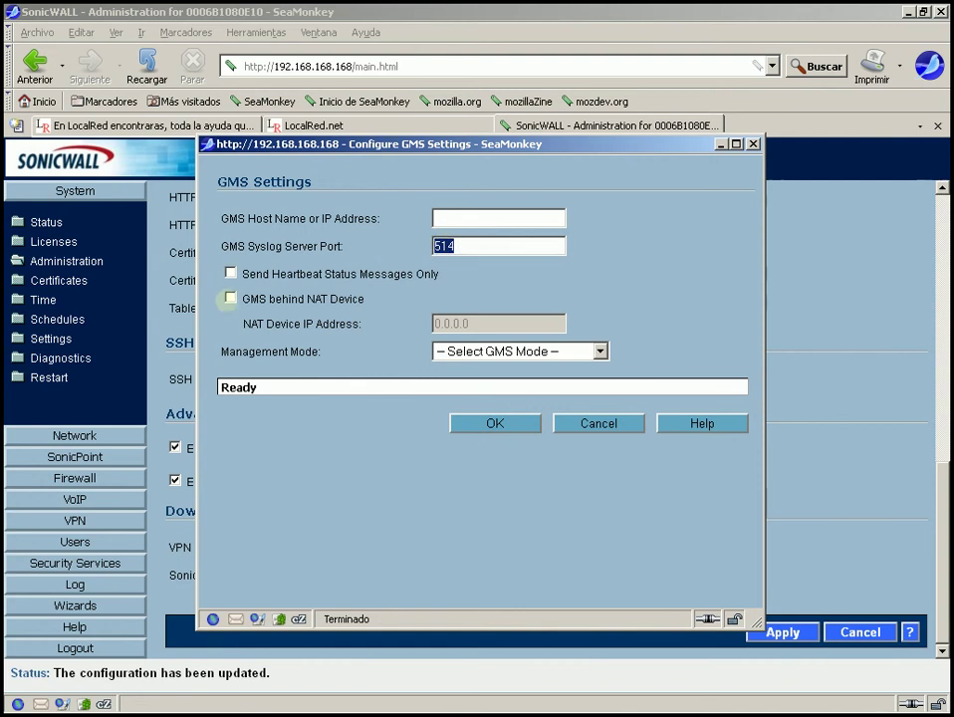
click(475, 351)
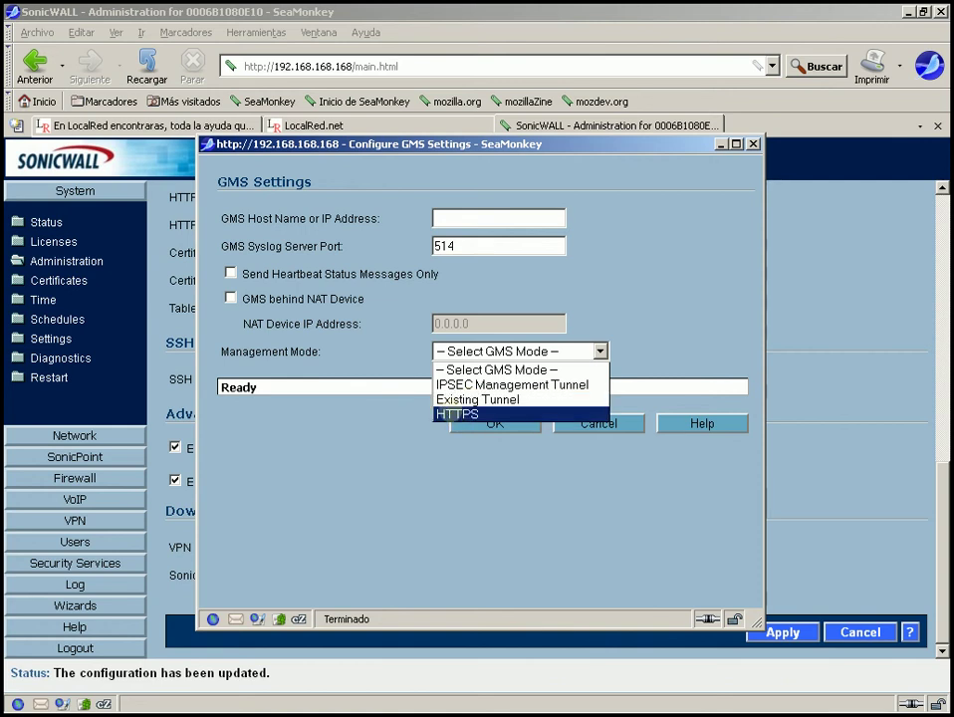
- Set Management Mode to HTTPS and check the reporting server port 514
click(458, 414)
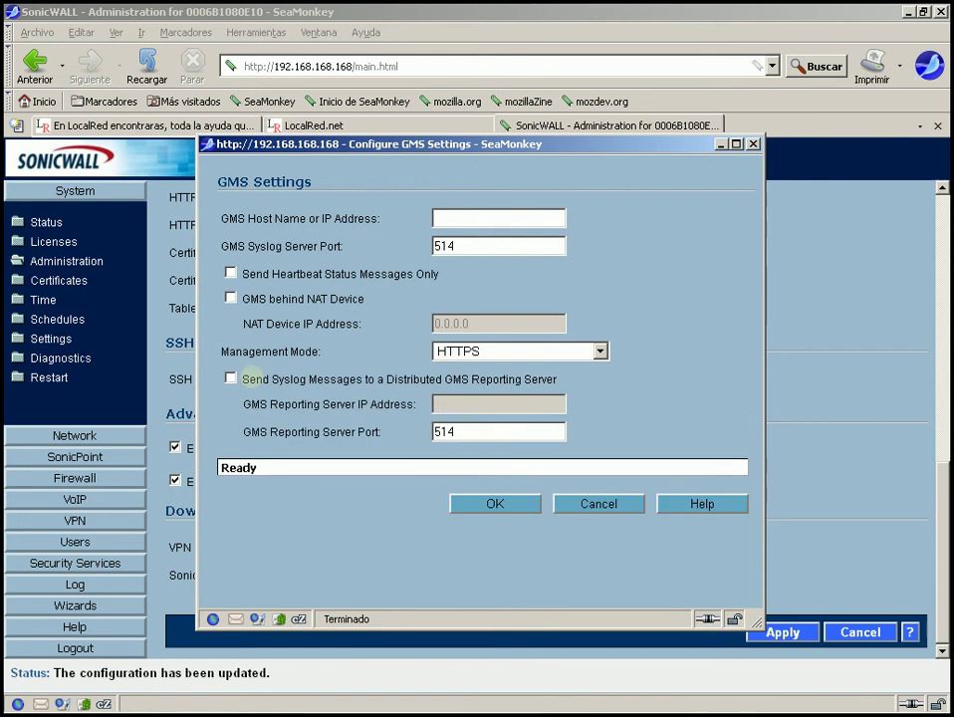
click(468, 432)
drag(468, 432, 373, 433)
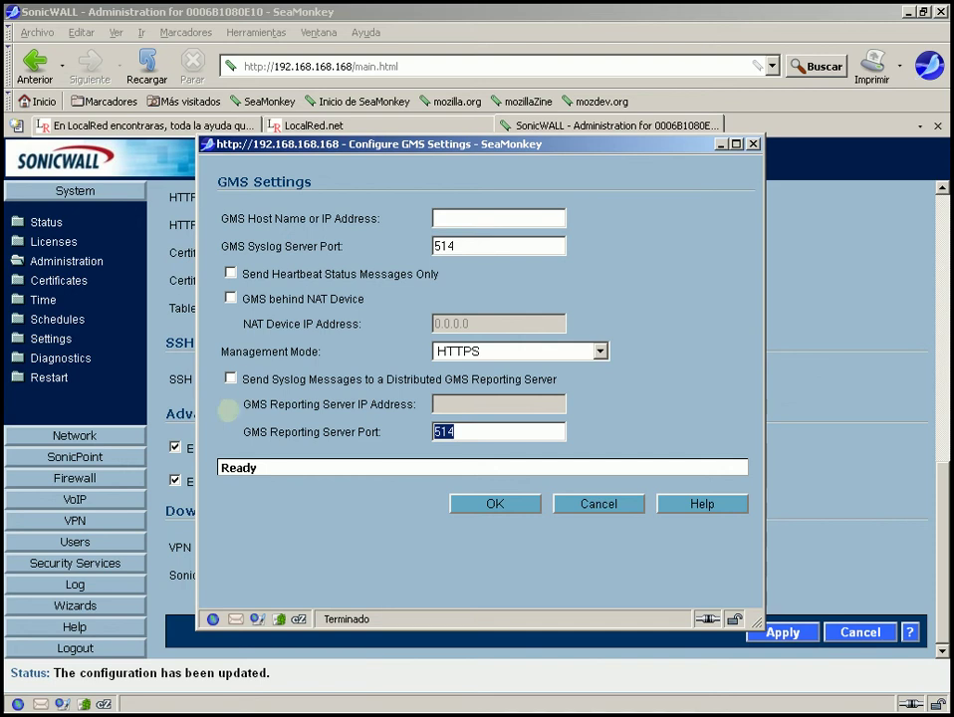
drag(243, 380, 558, 375)
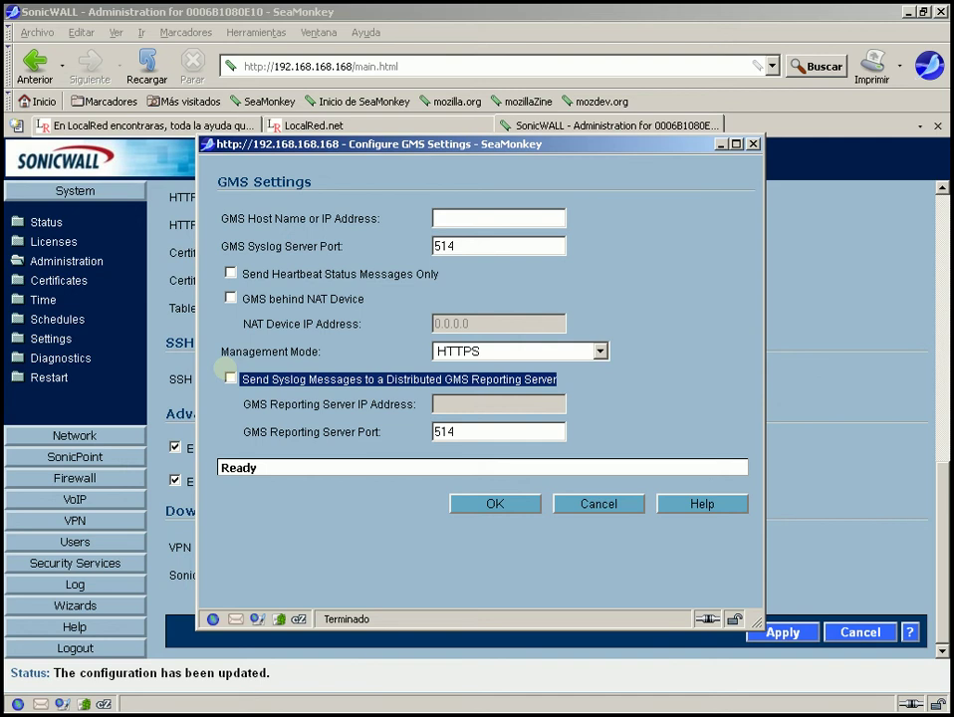
- Enable sending syslog messages to a distributed GMS reporting server
click(230, 379)
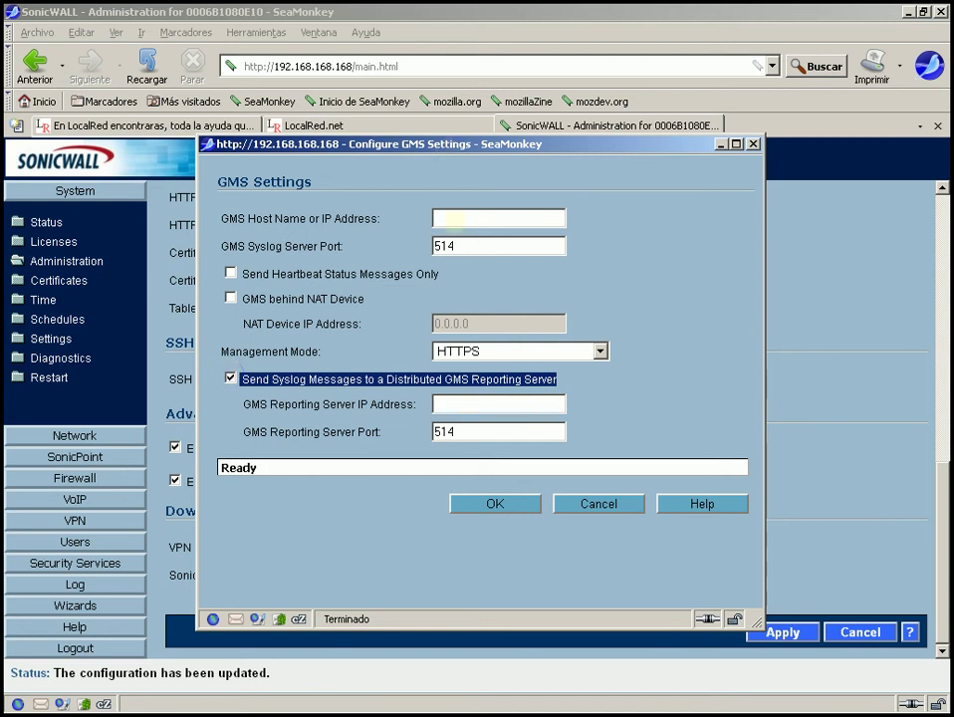
click(450, 216)
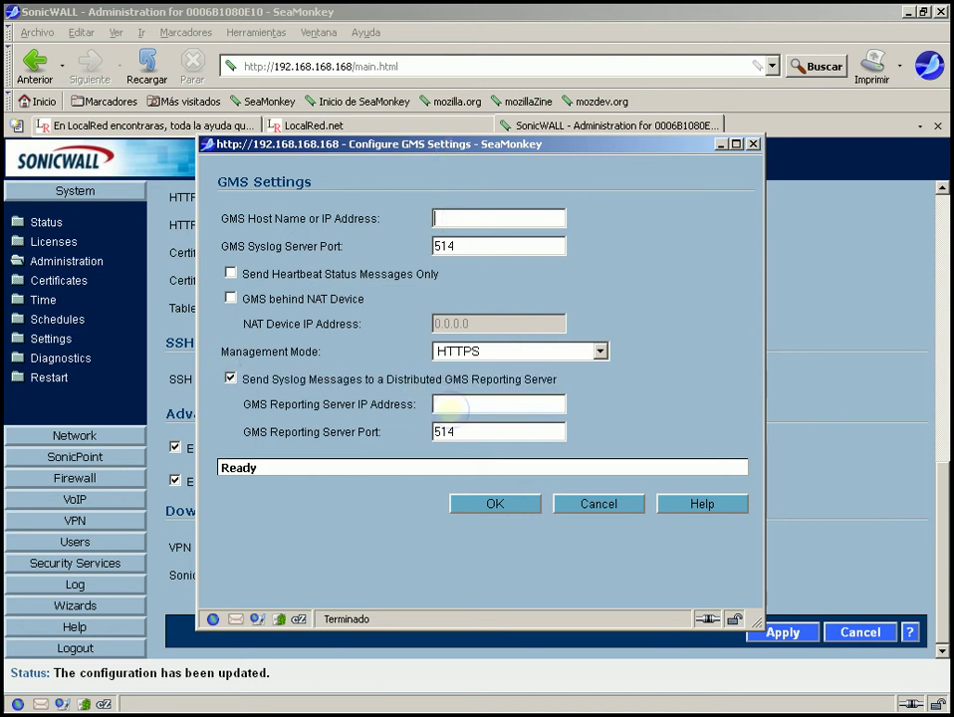
click(450, 407)
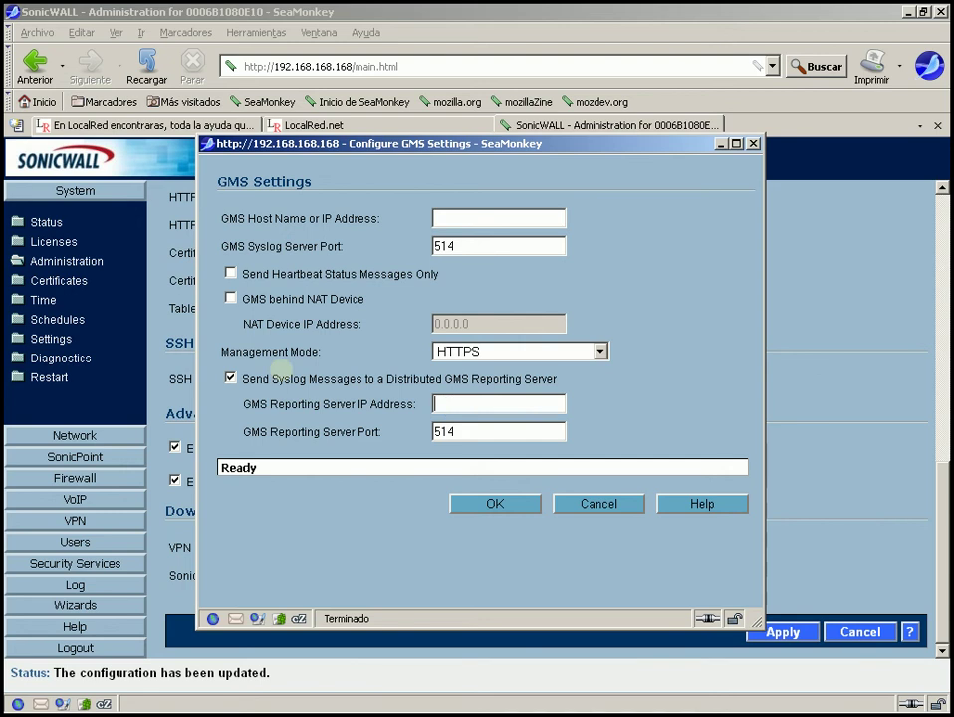
click(230, 379)
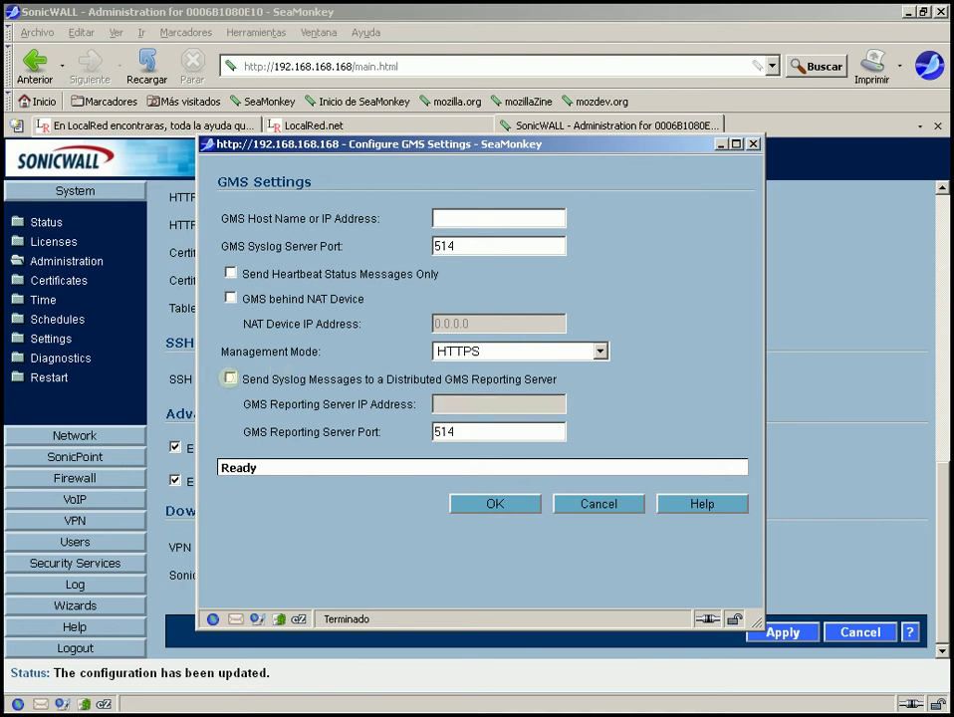
click(231, 378)
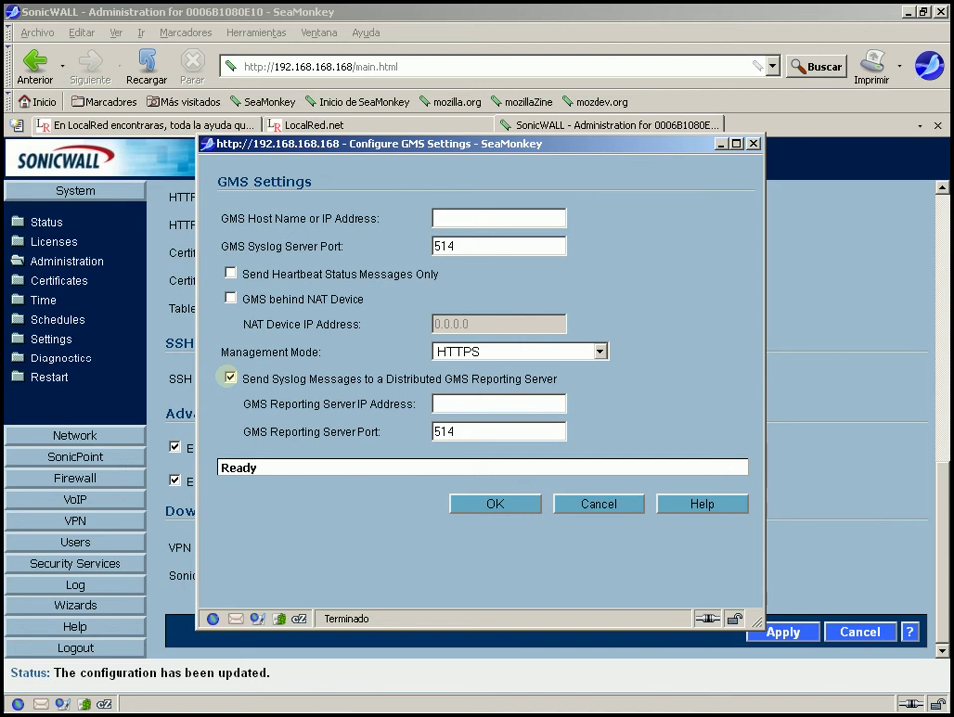
click(230, 379)
click(231, 379)
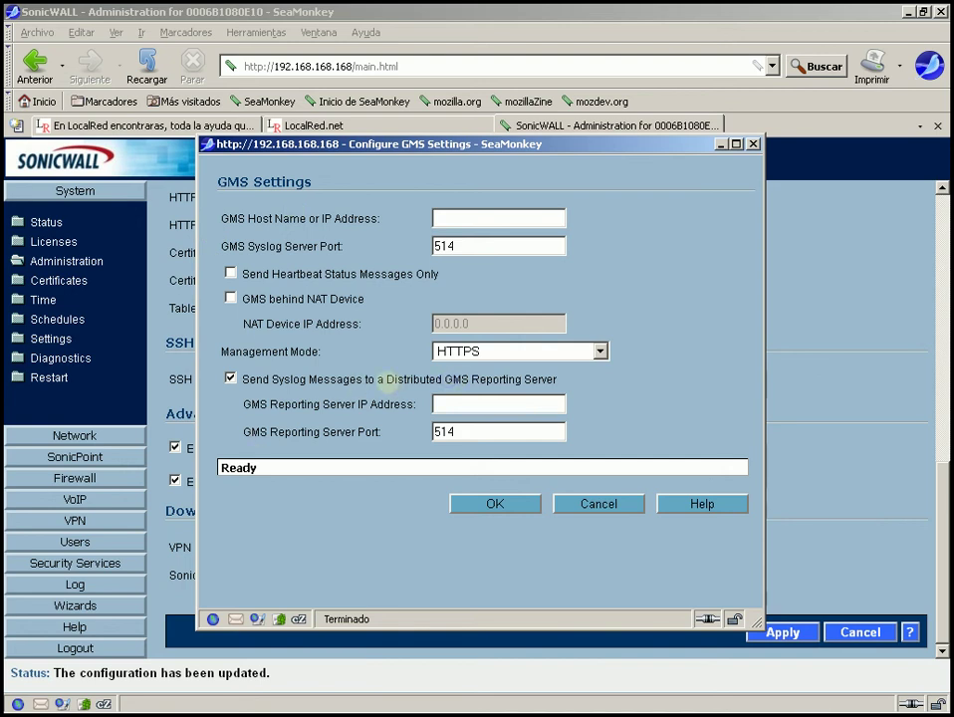
- Review the reporting server IP and port 514, then cancel the GMS settings
drag(387, 380, 558, 380)
click(448, 383)
click(445, 403)
double_click(466, 432)
click(474, 403)
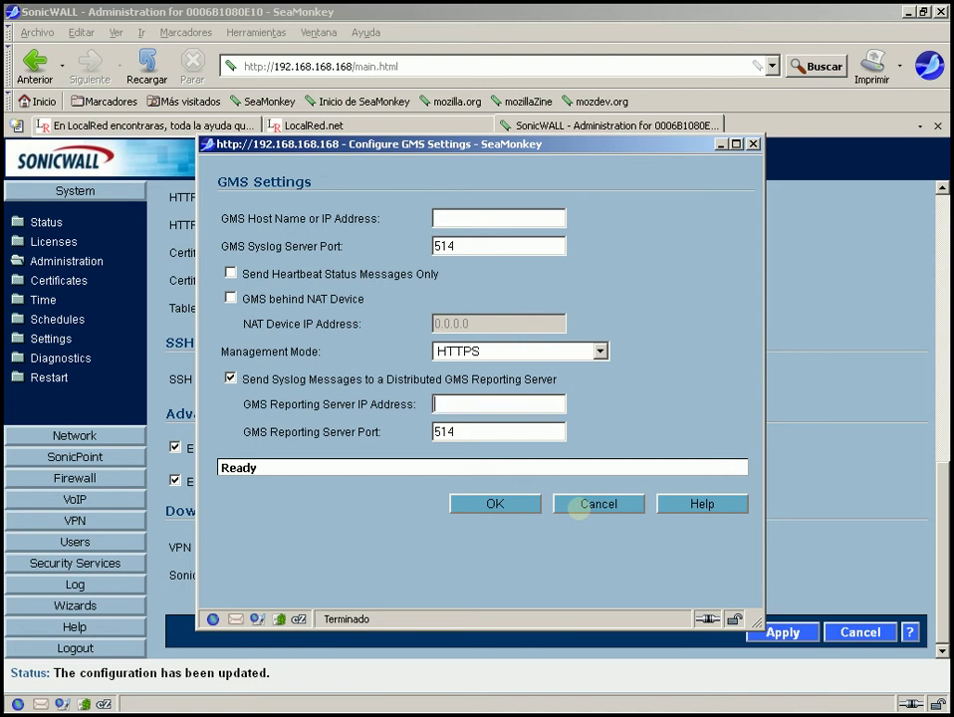
click(583, 505)
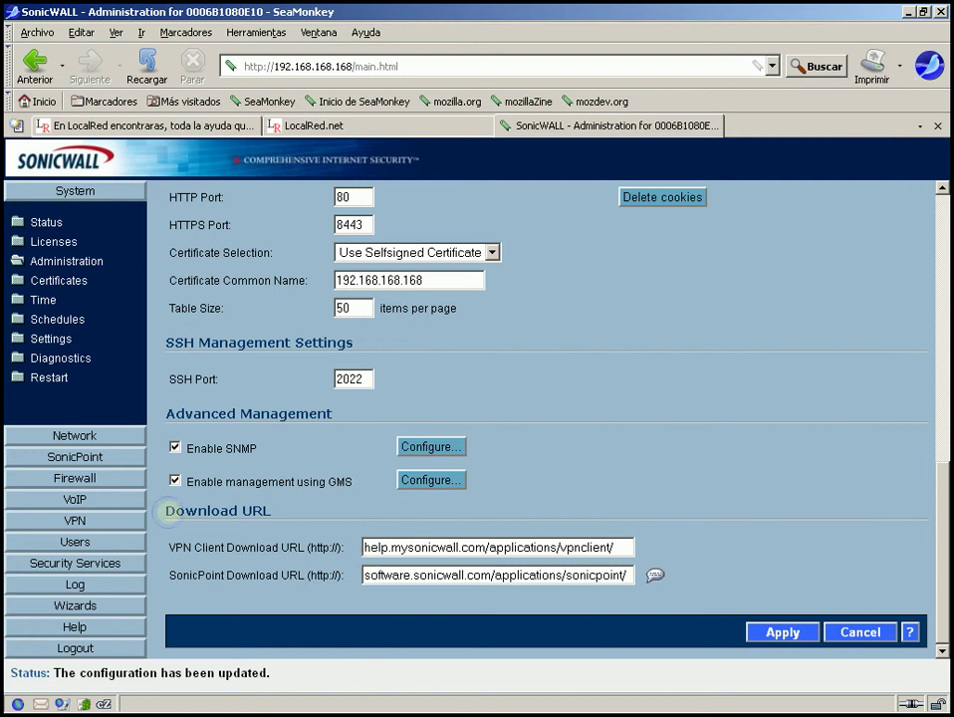
- Copy the VPN Client Download URL from the Download URL section
drag(168, 511, 285, 507)
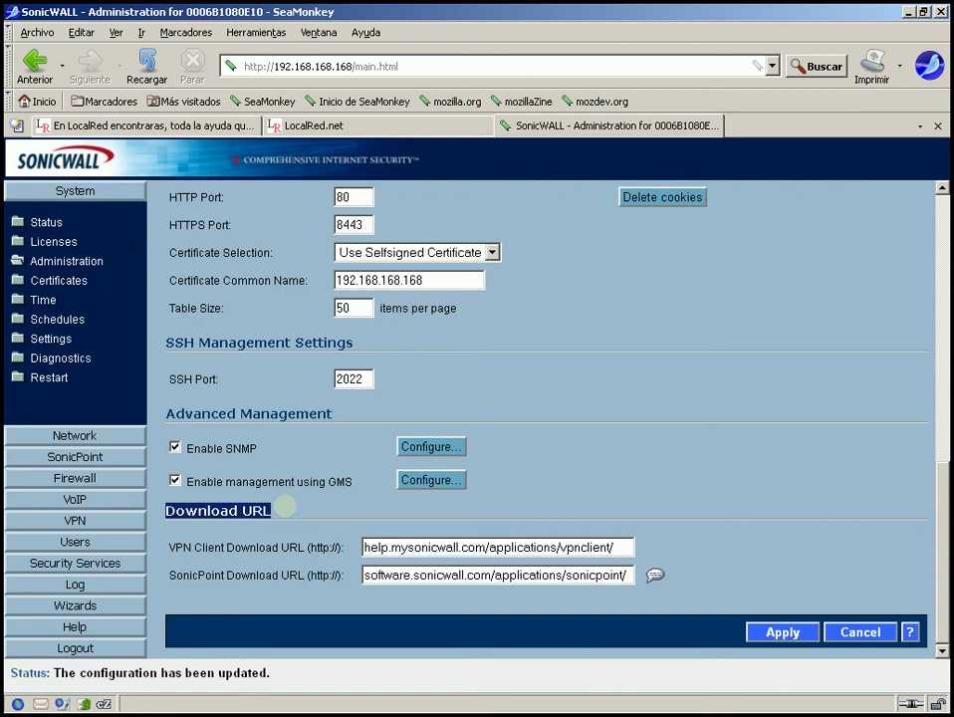
click(171, 547)
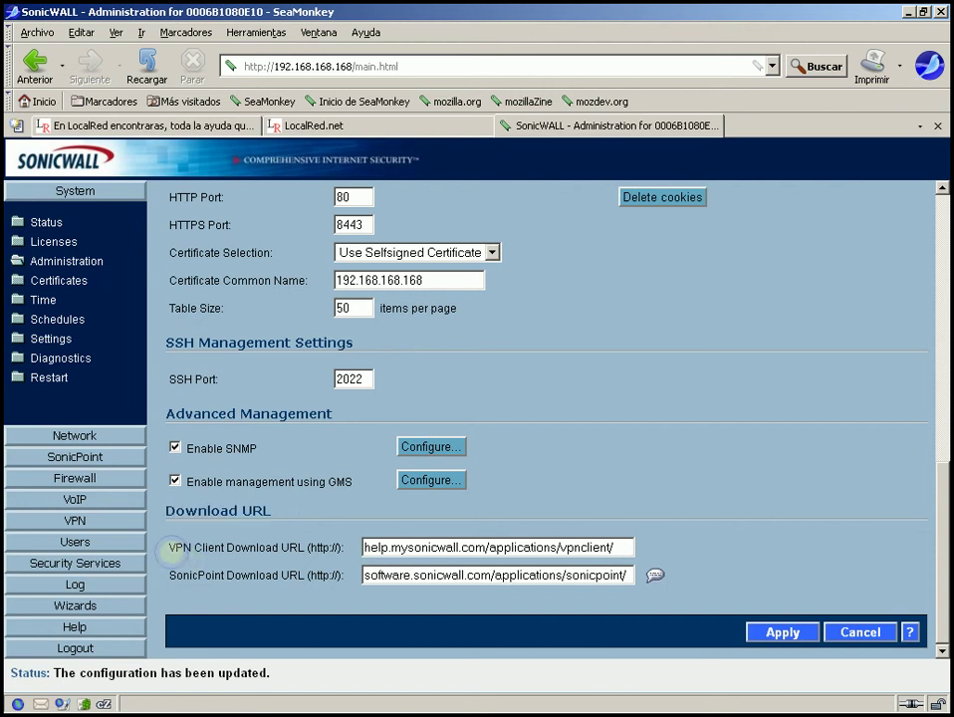
drag(171, 547, 337, 547)
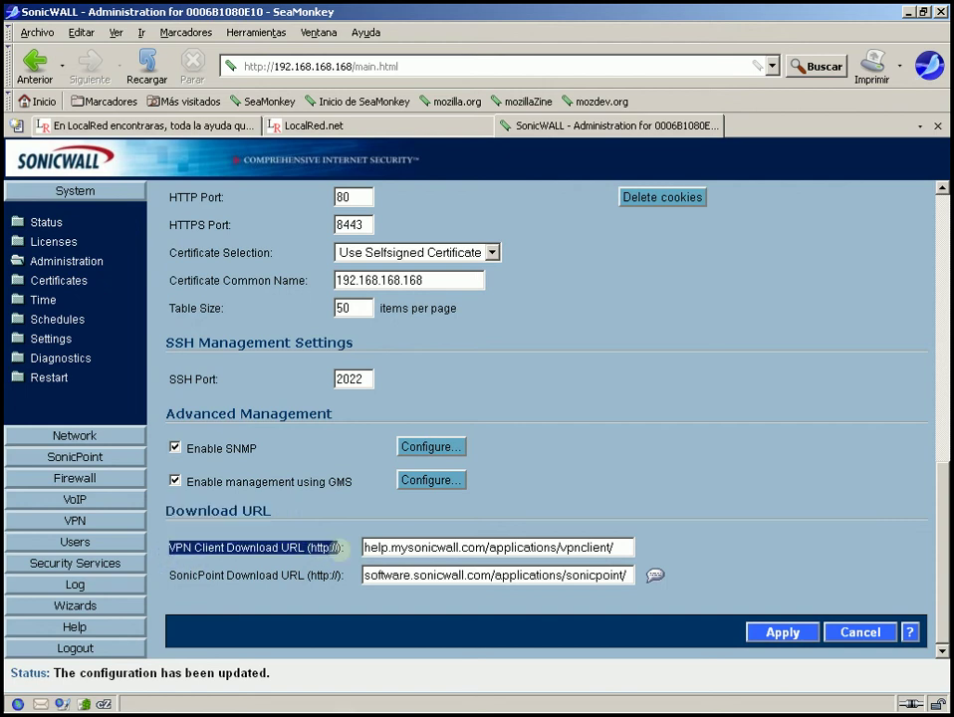
triple_click(629, 547)
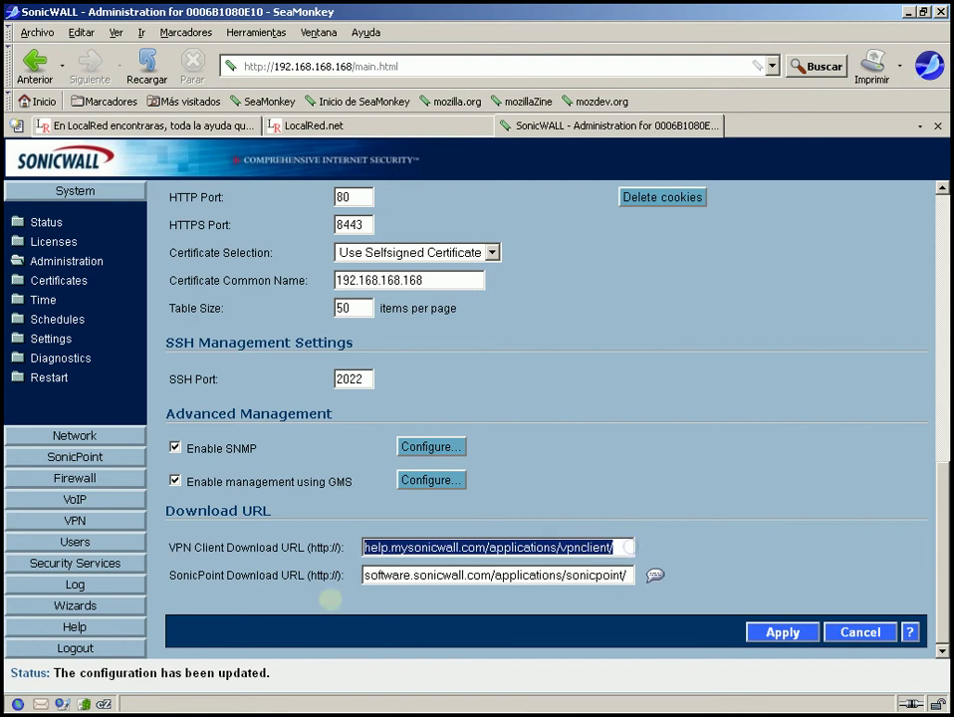
right_click(550, 546)
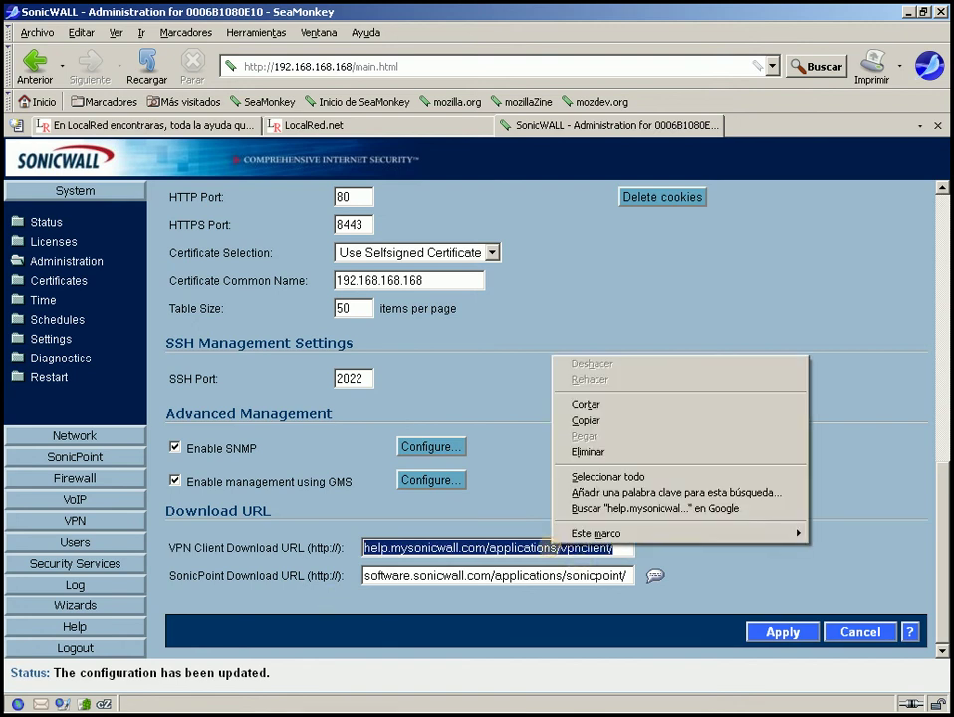
click(580, 419)
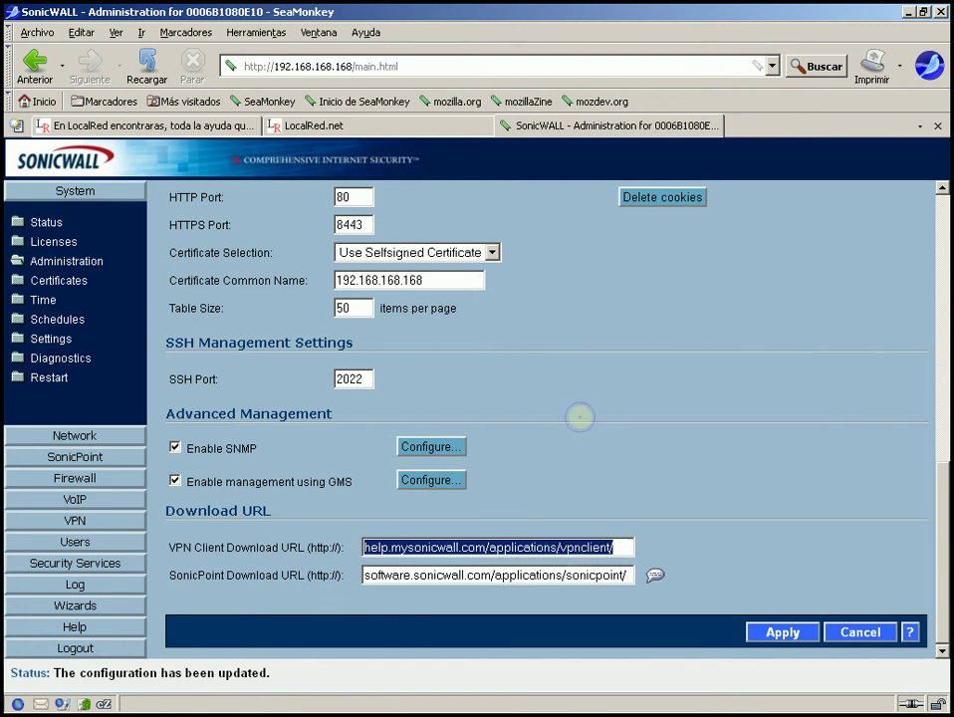
- Load the copied URL in a new tab, showing Directory Listing Denied, then return to SonicWALL
key(ctrl+t)
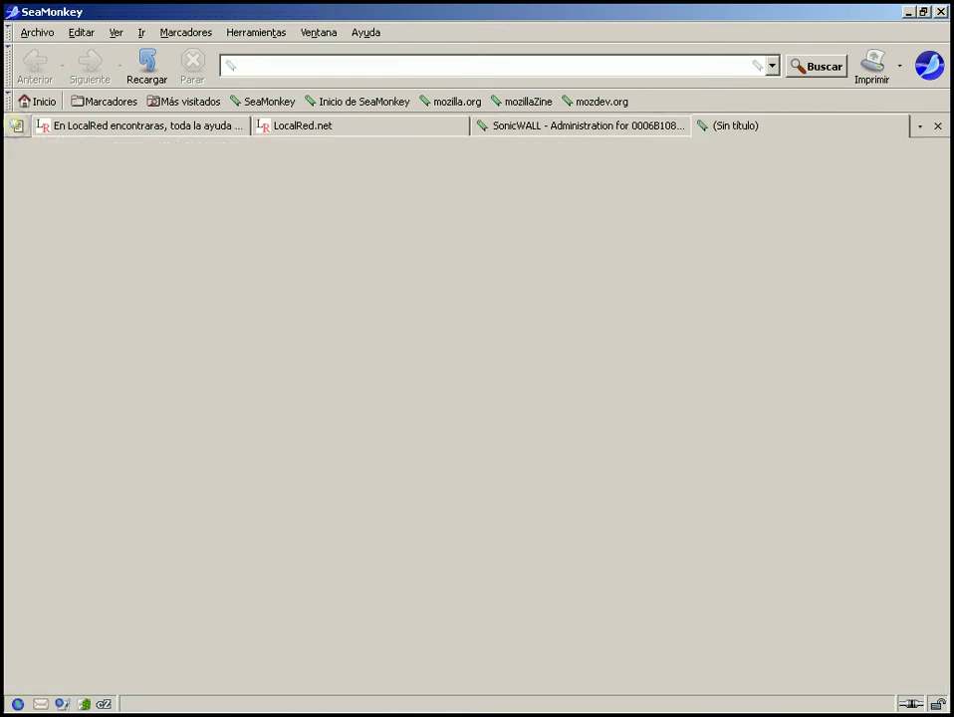
right_click(271, 65)
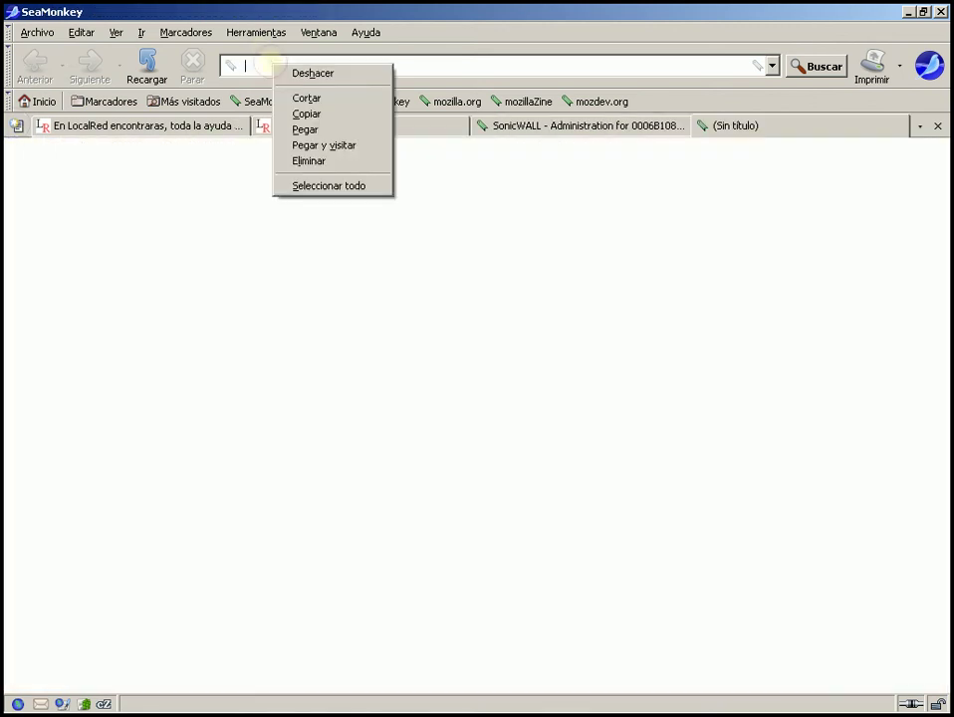
click(306, 129)
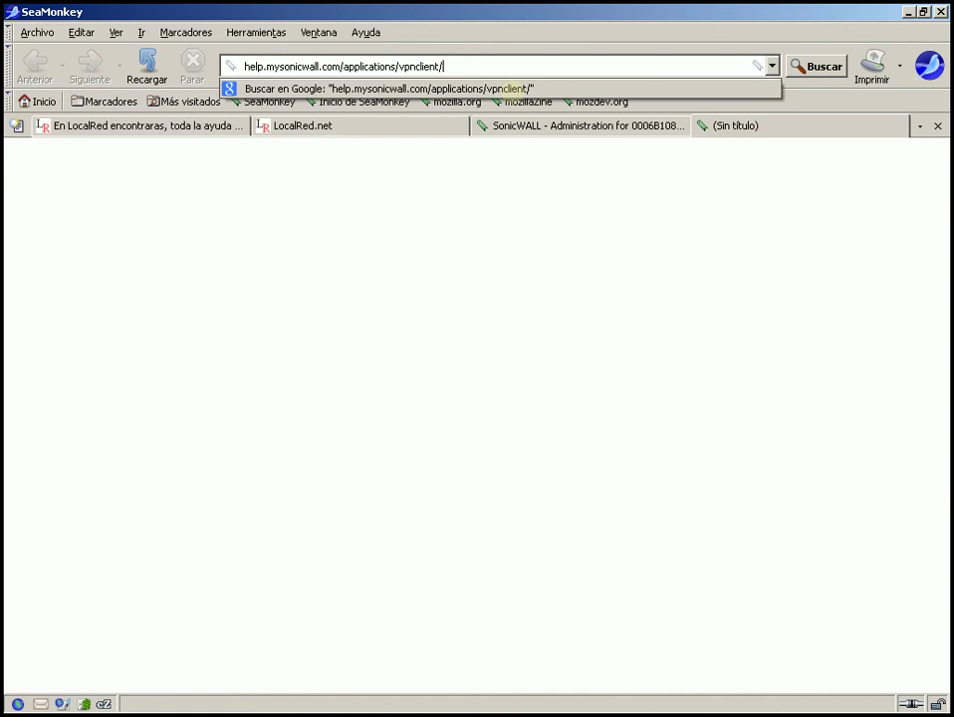
key(Return)
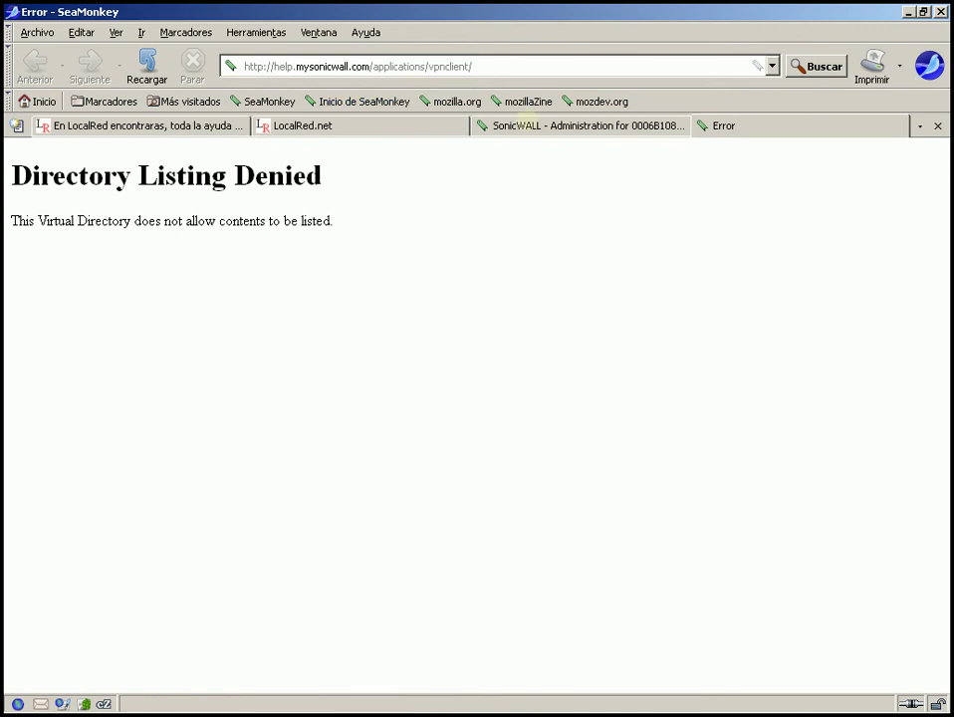
click(535, 126)
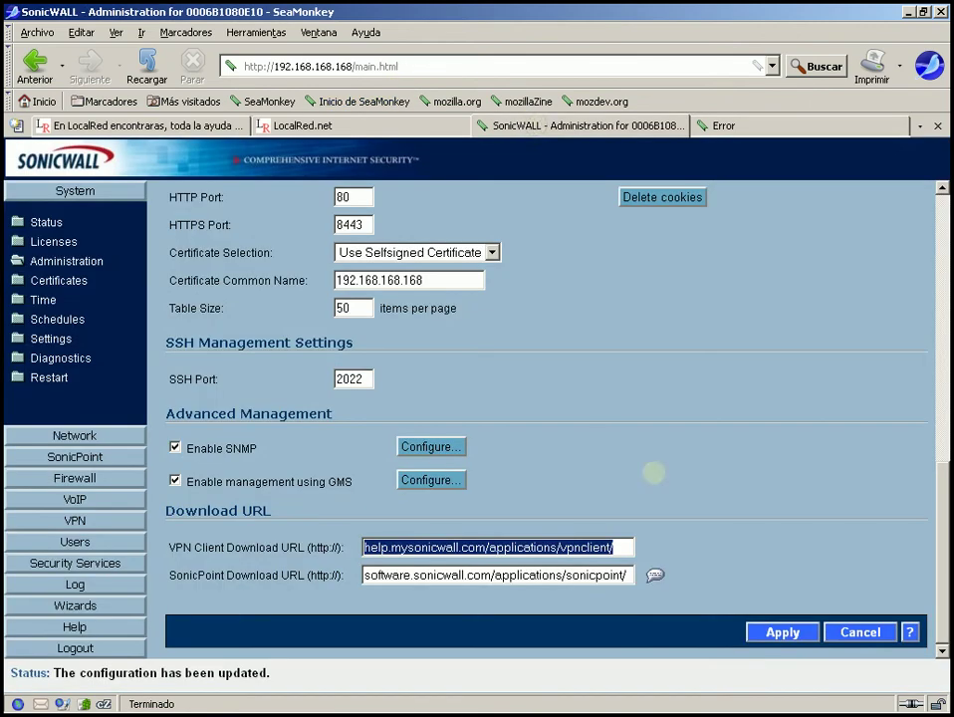
mouse_move(654, 575)
click(629, 576)
drag(630, 576, 287, 627)
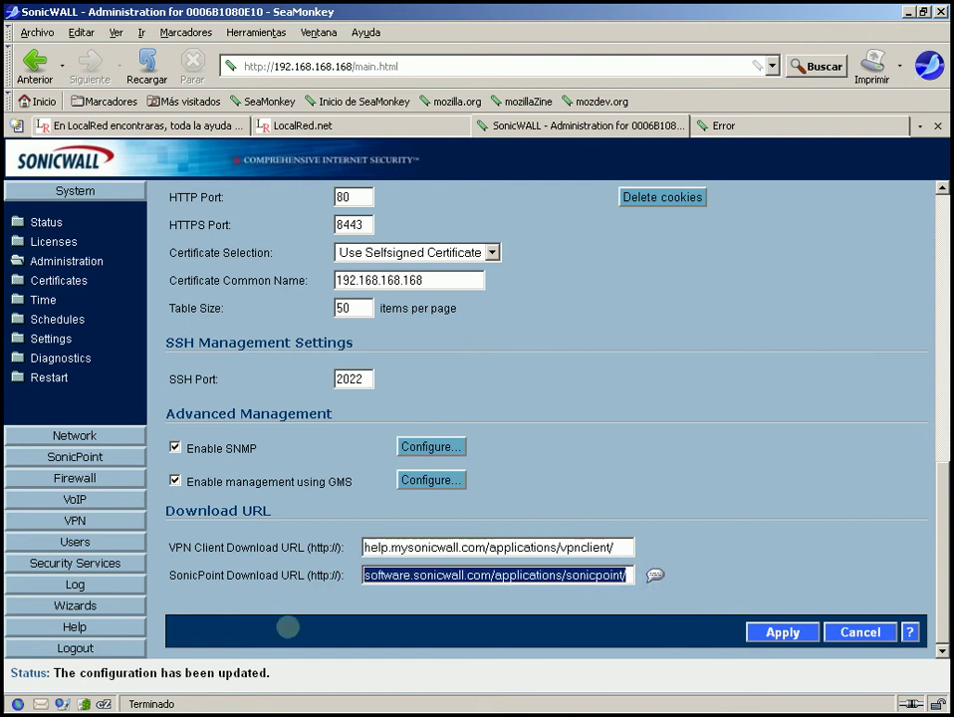
click(518, 673)
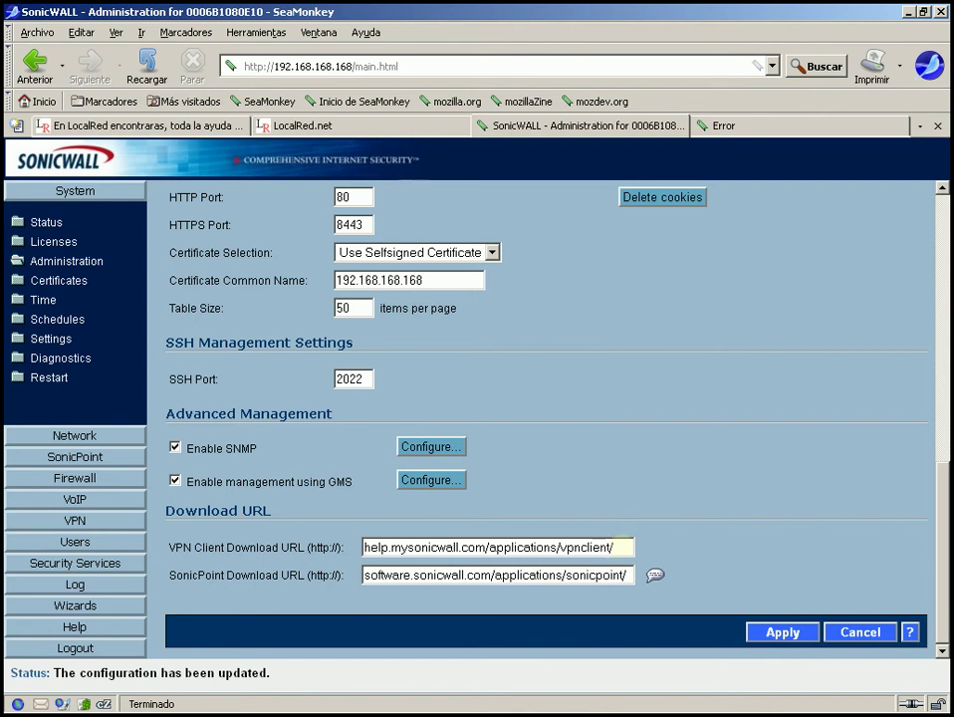
drag(621, 547, 301, 560)
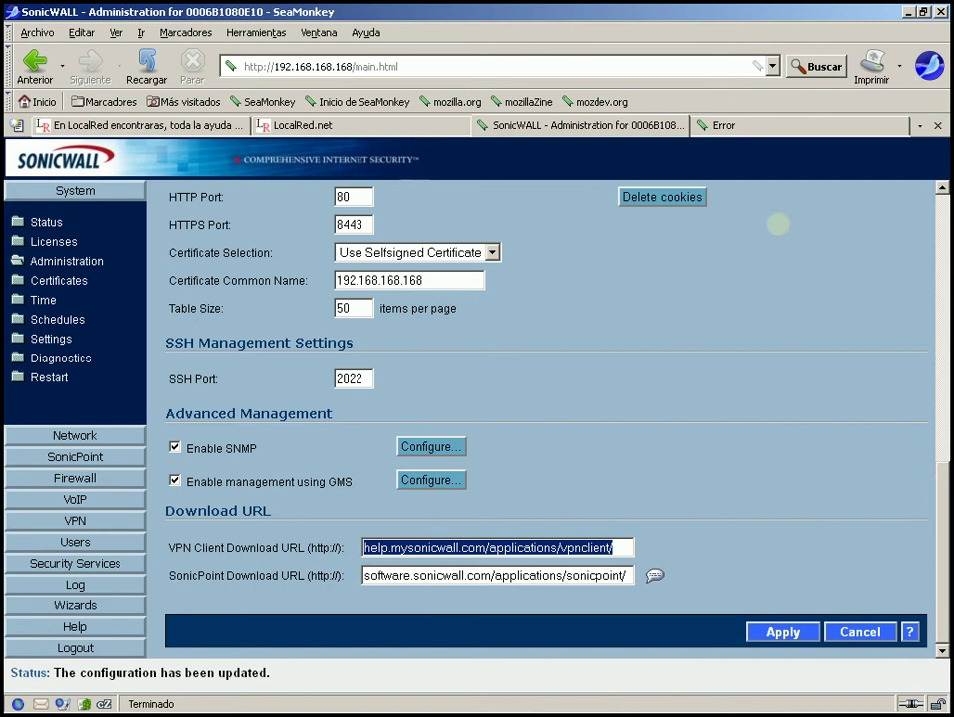
- In the error tab, shorten the address to the applications folder and load it
click(737, 126)
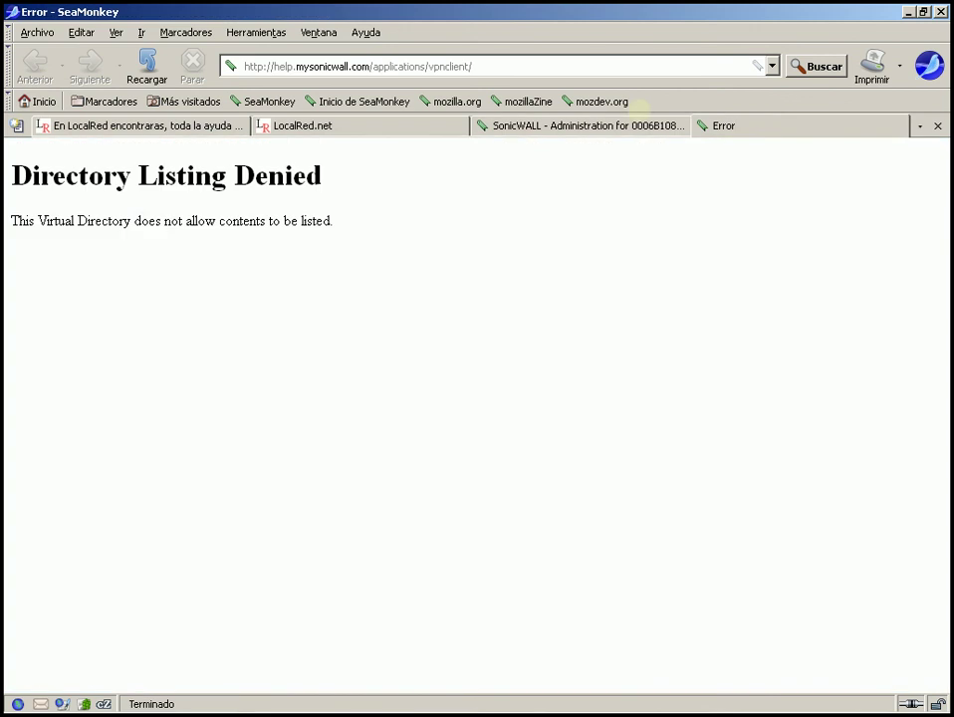
click(589, 65)
click(588, 66)
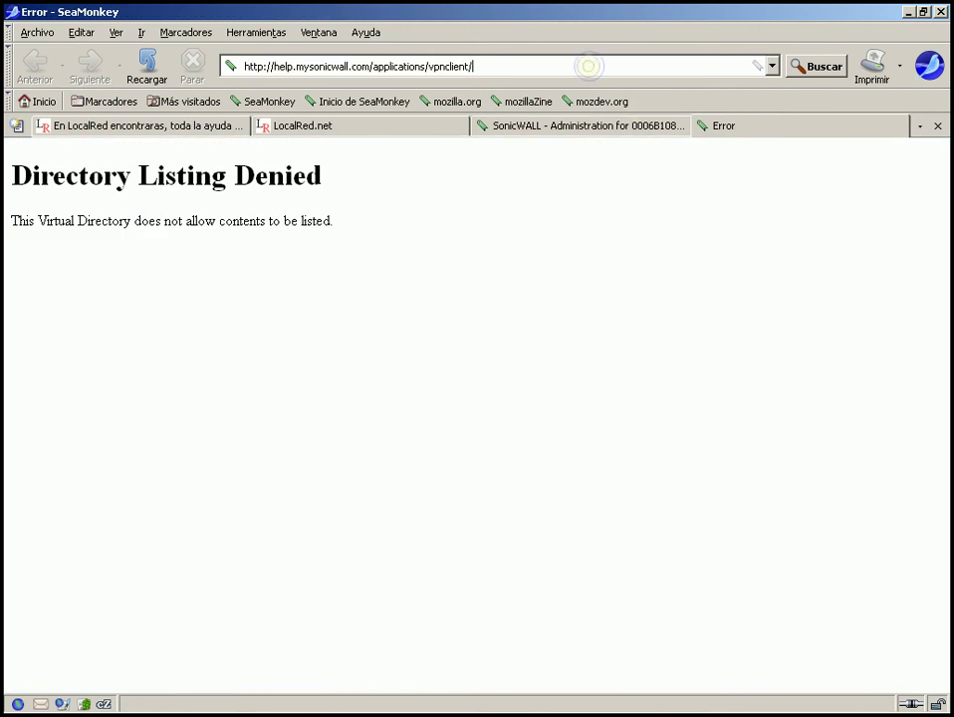
key(BackSpace)
key(BackSpace)
key(BackSpace)
key(BackSpace)
key(BackSpace)
key(BackSpace)
key(BackSpace)
key(BackSpace)
key(BackSpace)
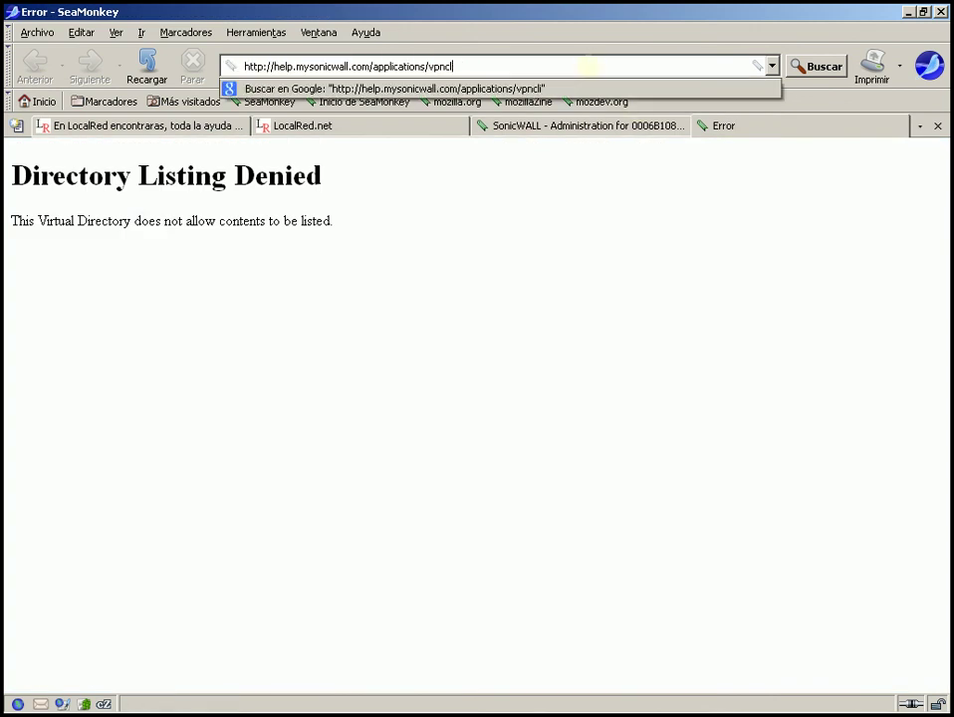
key(BackSpace)
key(BackSpace)
key(Return)
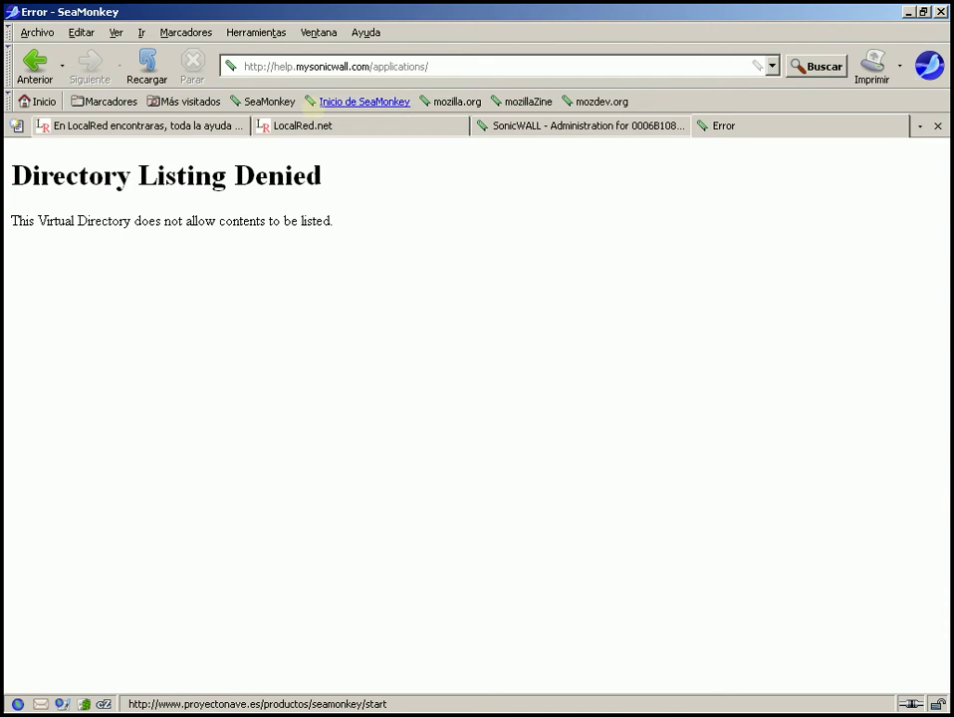
- Remove 'help.' so the address reads mysonicwall.com/applications/ and load it
click(293, 65)
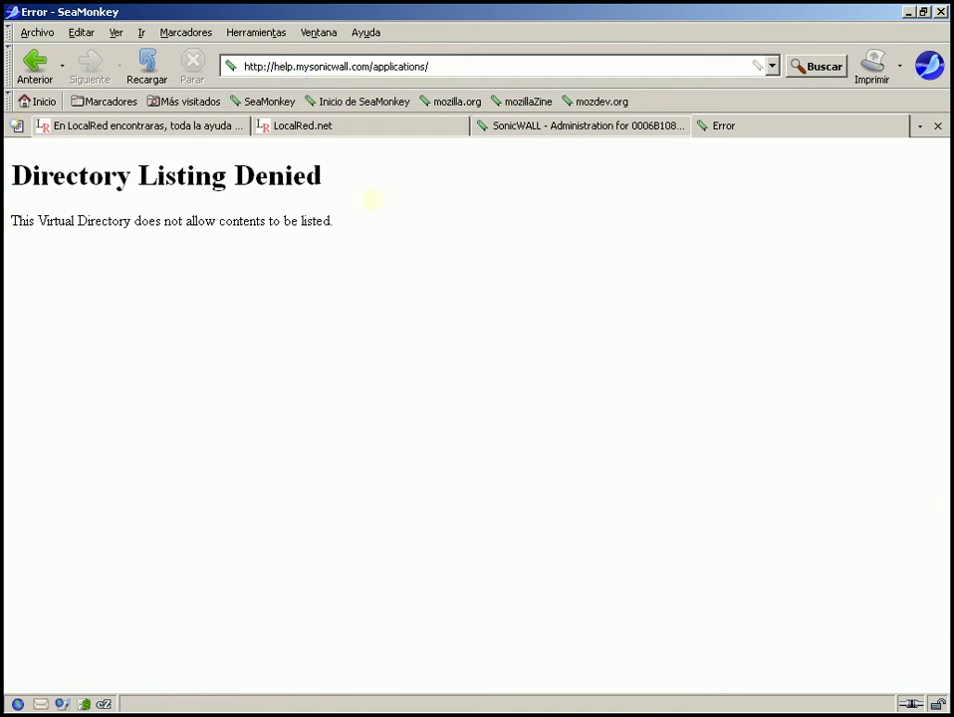
key(BackSpace)
key(BackSpace)
key(BackSpace)
key(BackSpace)
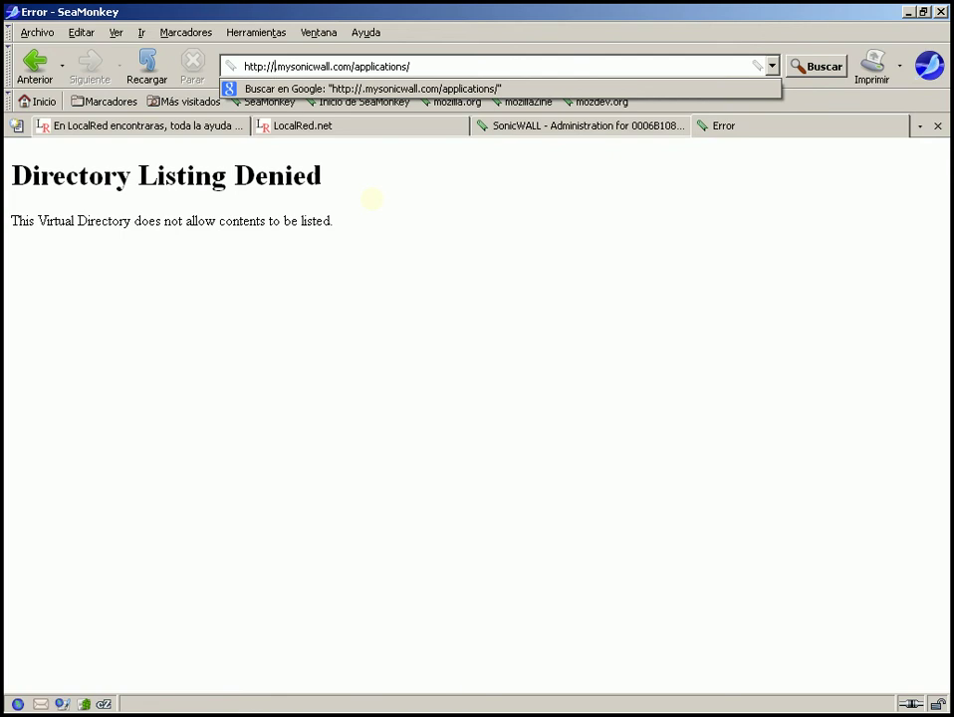
key(BackSpace)
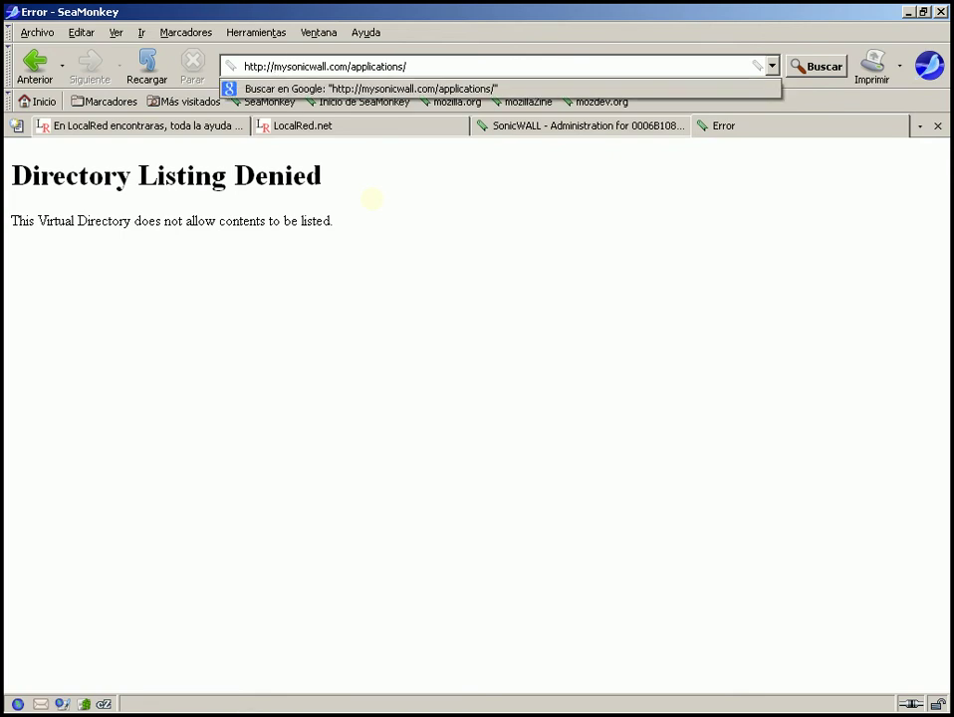
right_click(457, 68)
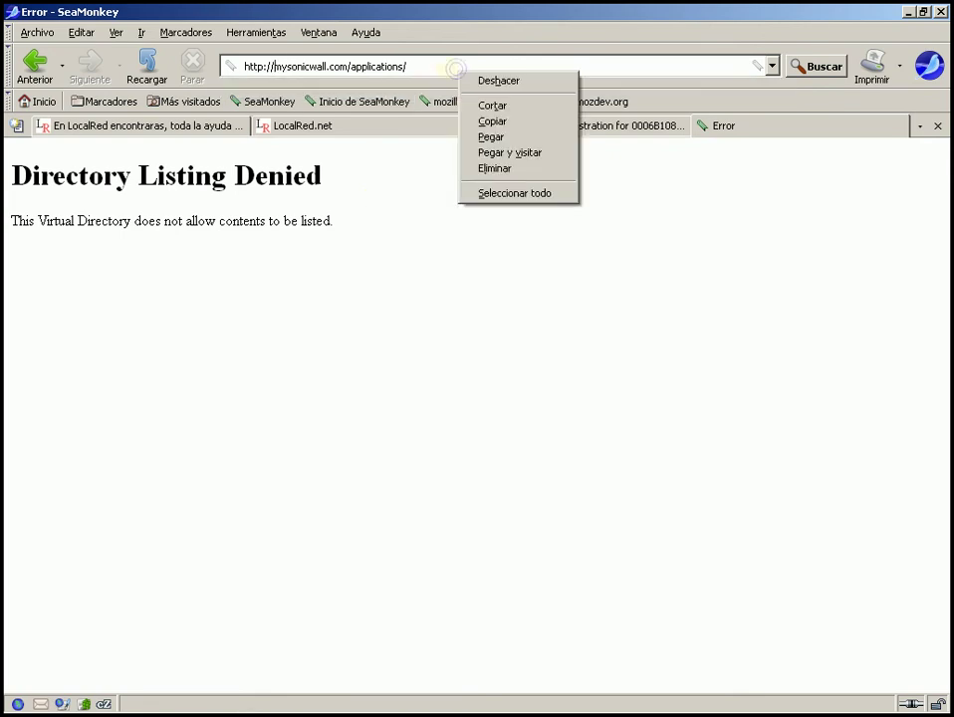
click(430, 64)
text(v)
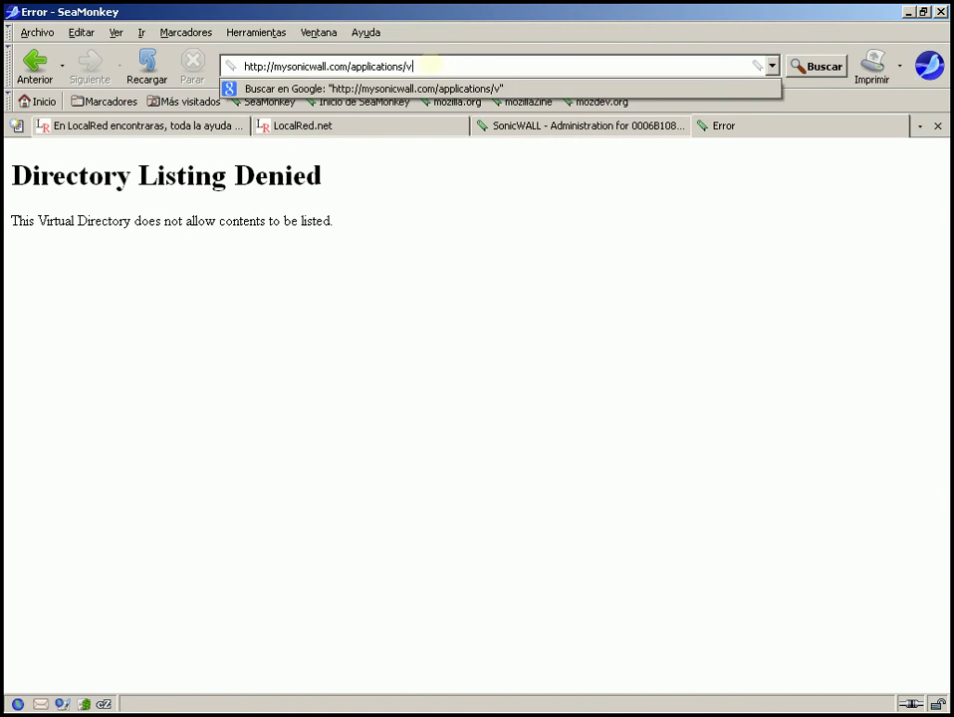
key(BackSpace)
key(Return)
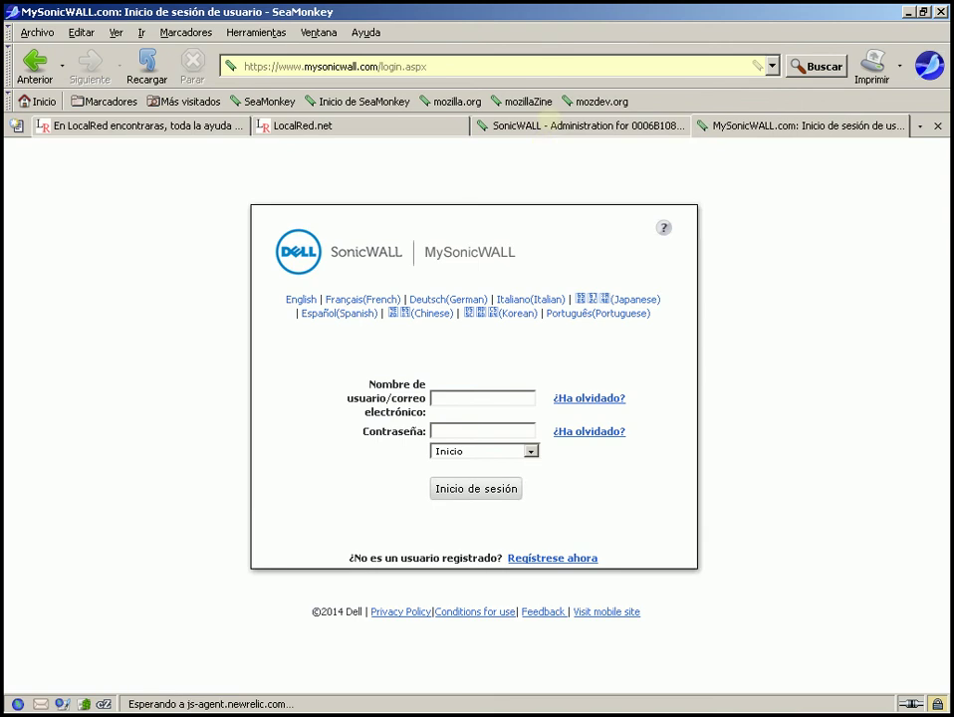
- Return to the SonicWALL tab and go to the Certificates page
mouse_move(544, 139)
click(583, 125)
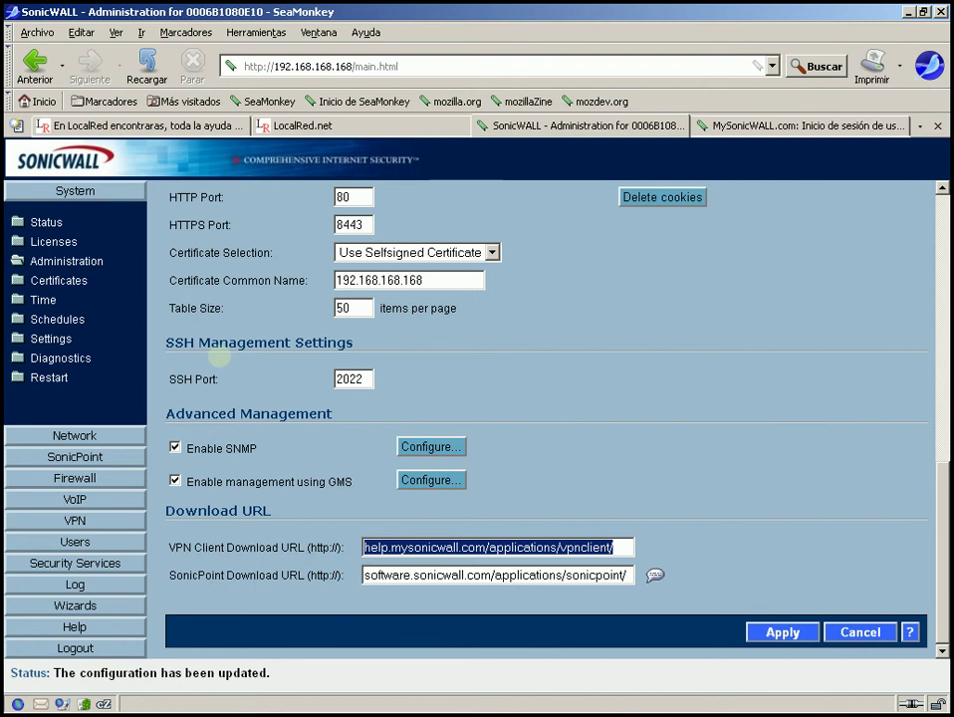
click(20, 280)
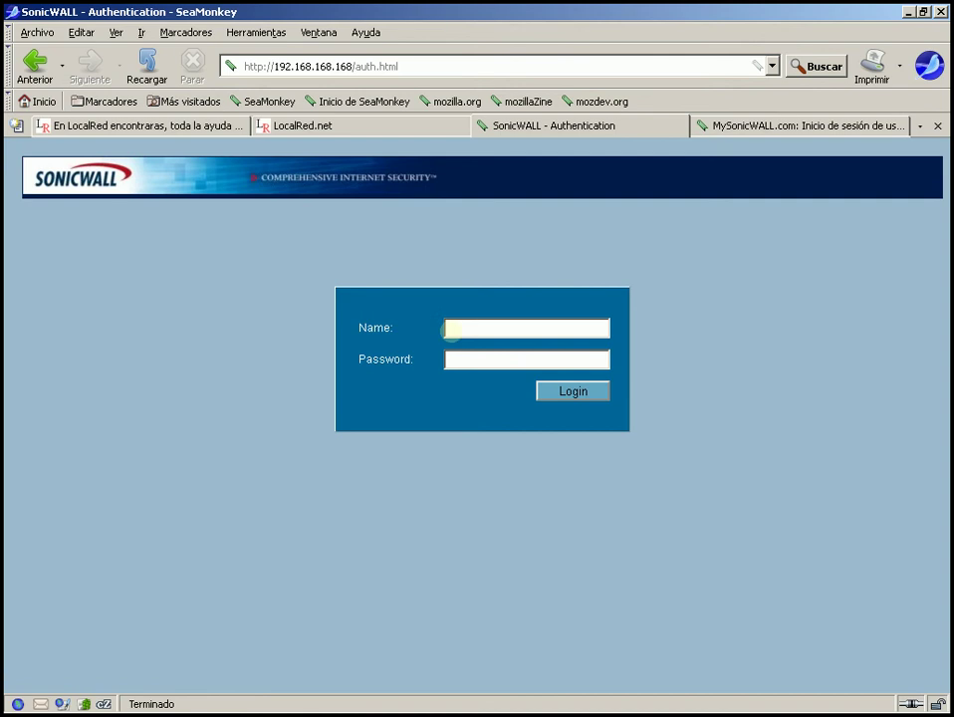
- Sign in with the administrator user name and password, re-entering the name after the failure
click(455, 324)
text(admin)
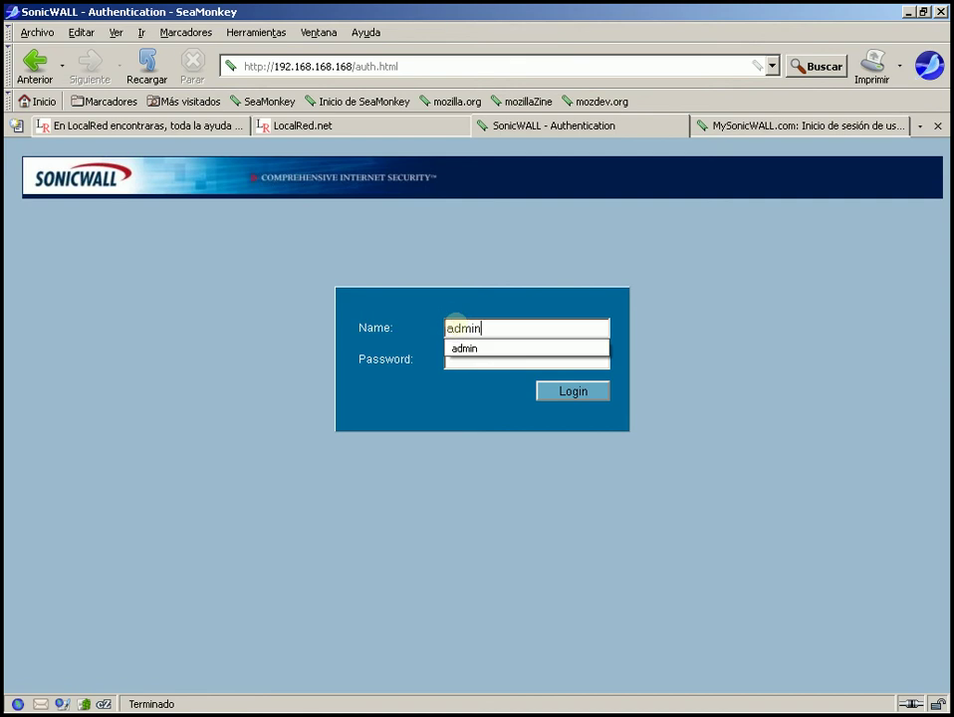
key(Tab)
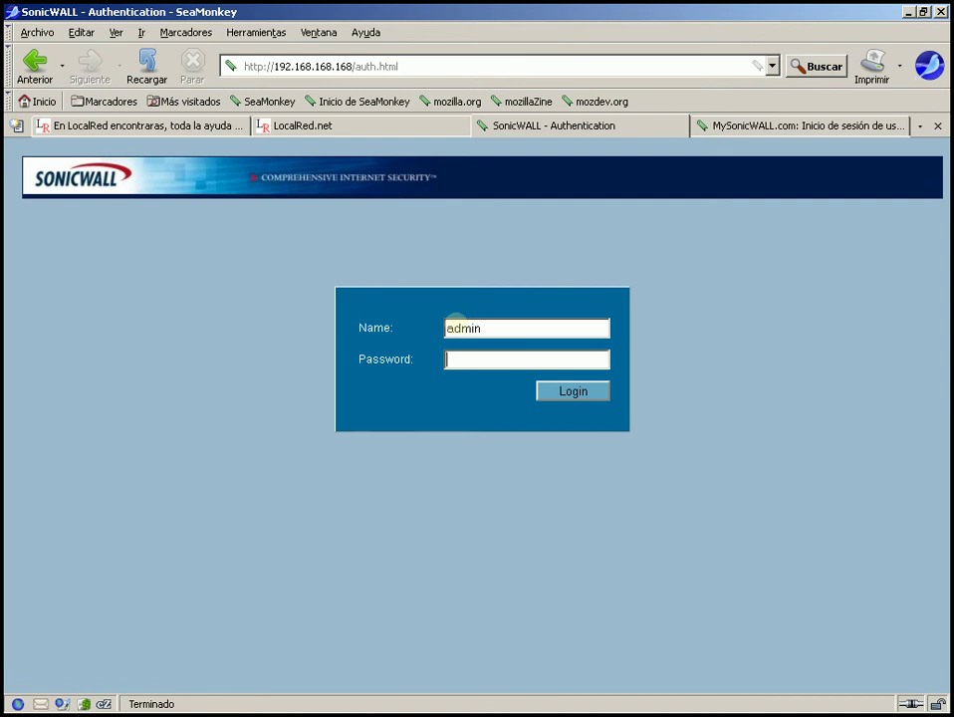
text(*****)
key(Return)
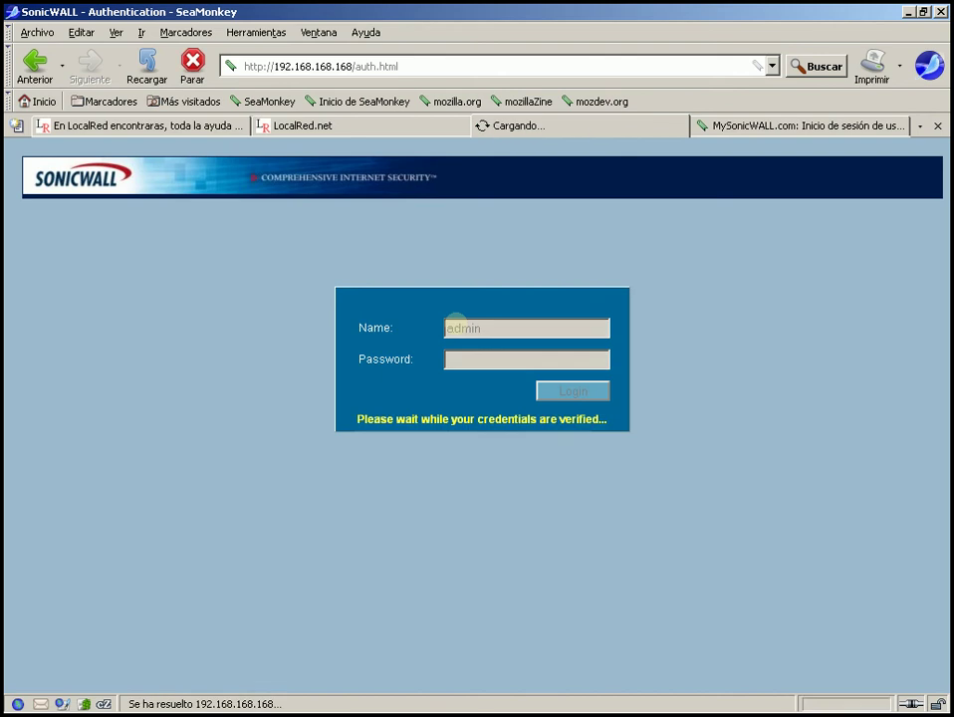
text(ad)
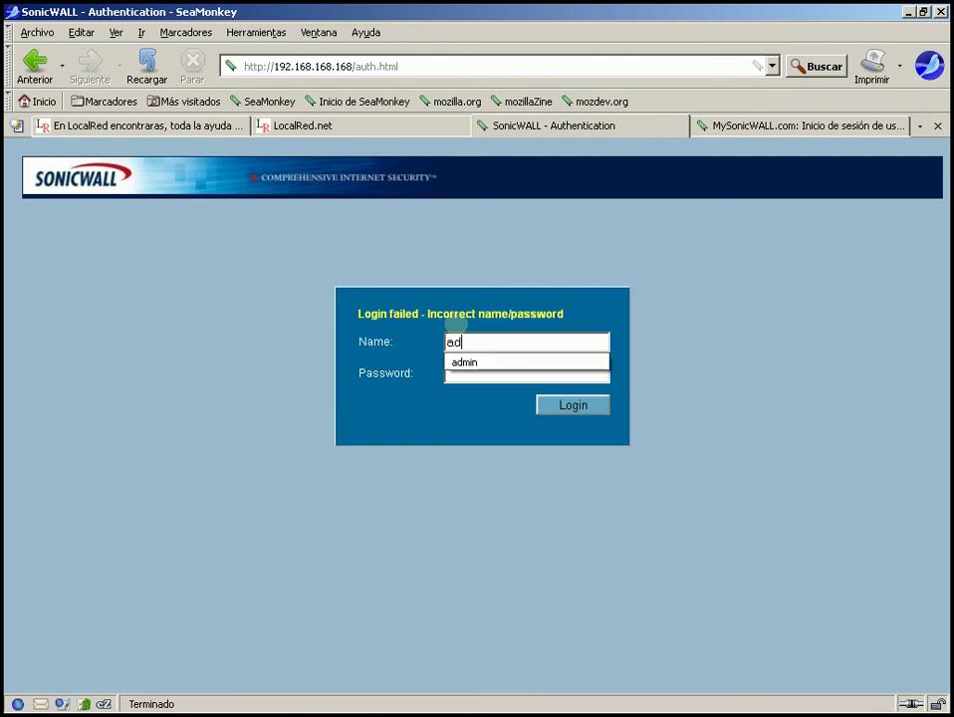
text(min)
key(Tab)
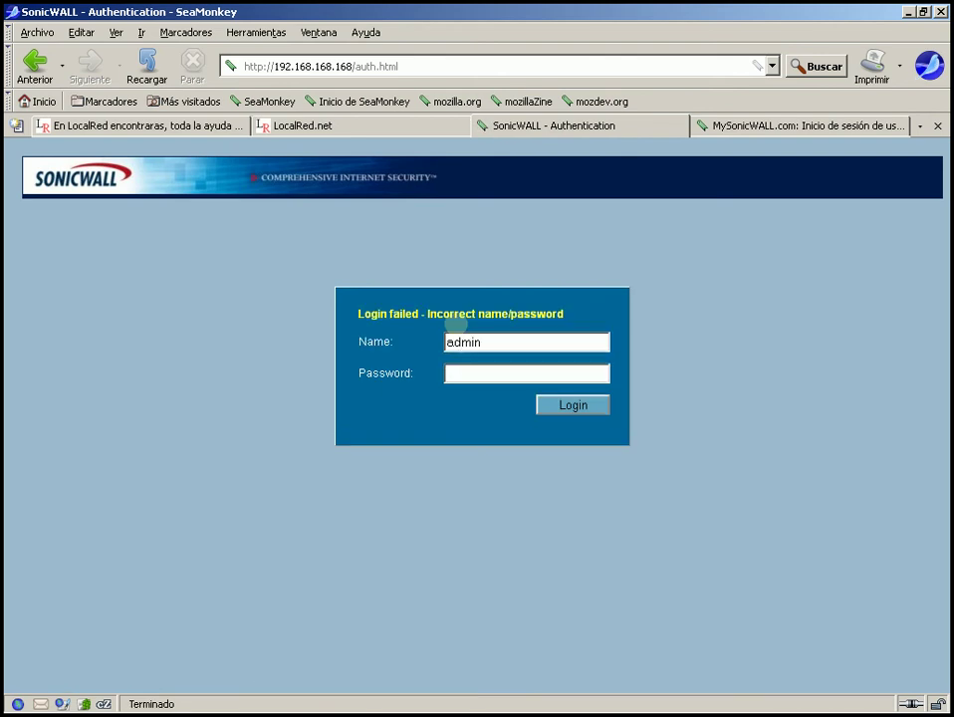
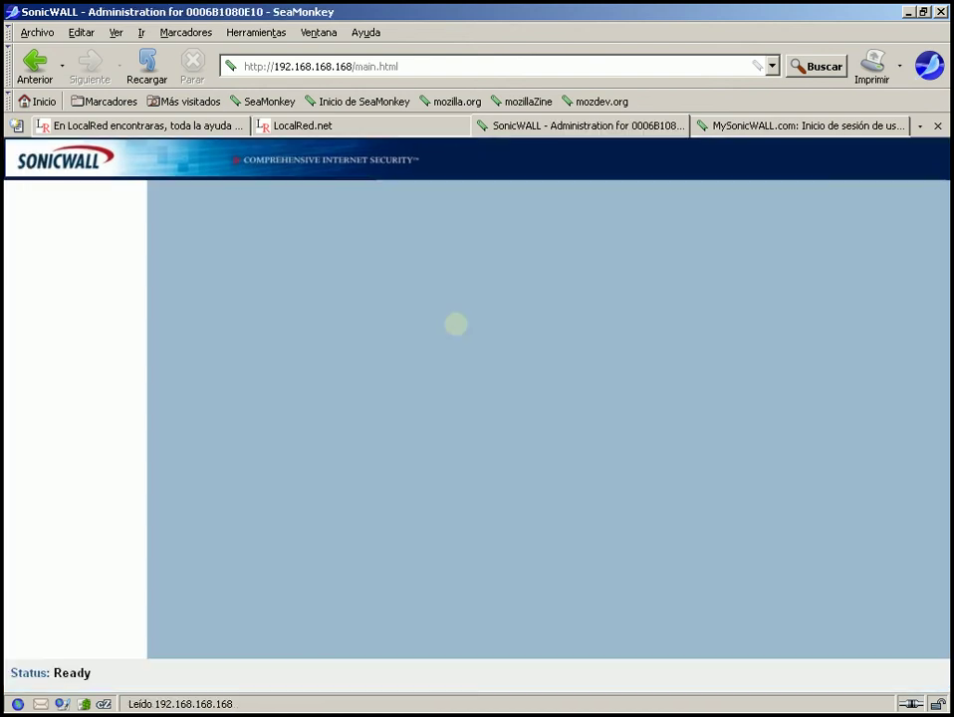
- Open System > Certificates and show only imported certificates and requests
click(63, 280)
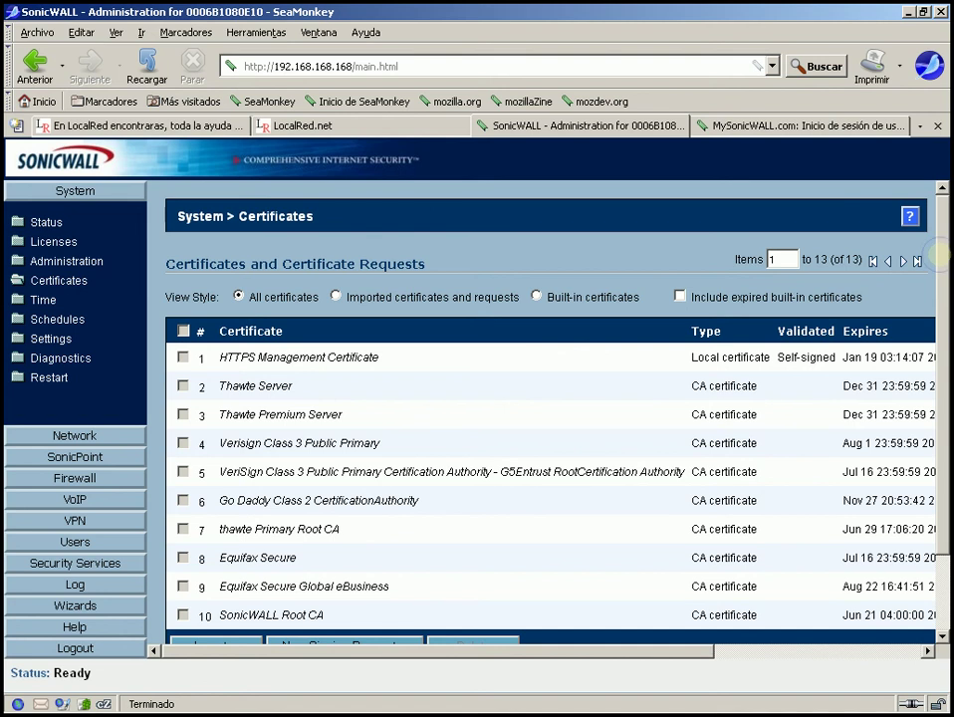
mouse_move(941, 254)
mouse_down()
mouse_move(946, 343)
mouse_move(938, 234)
mouse_up()
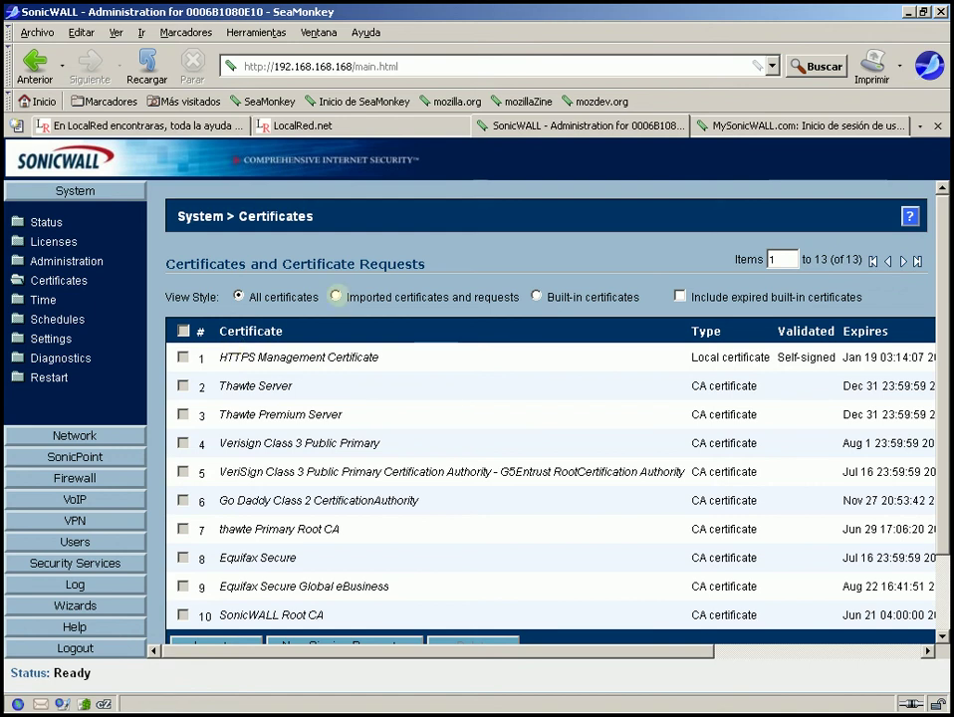
click(336, 296)
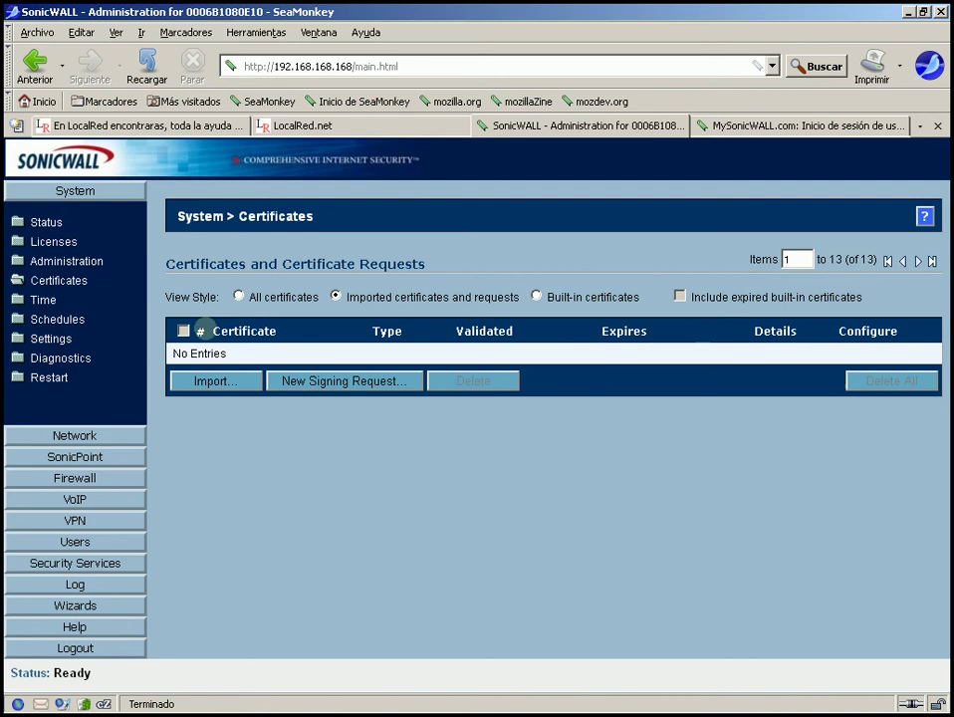
drag(240, 324, 351, 347)
click(351, 346)
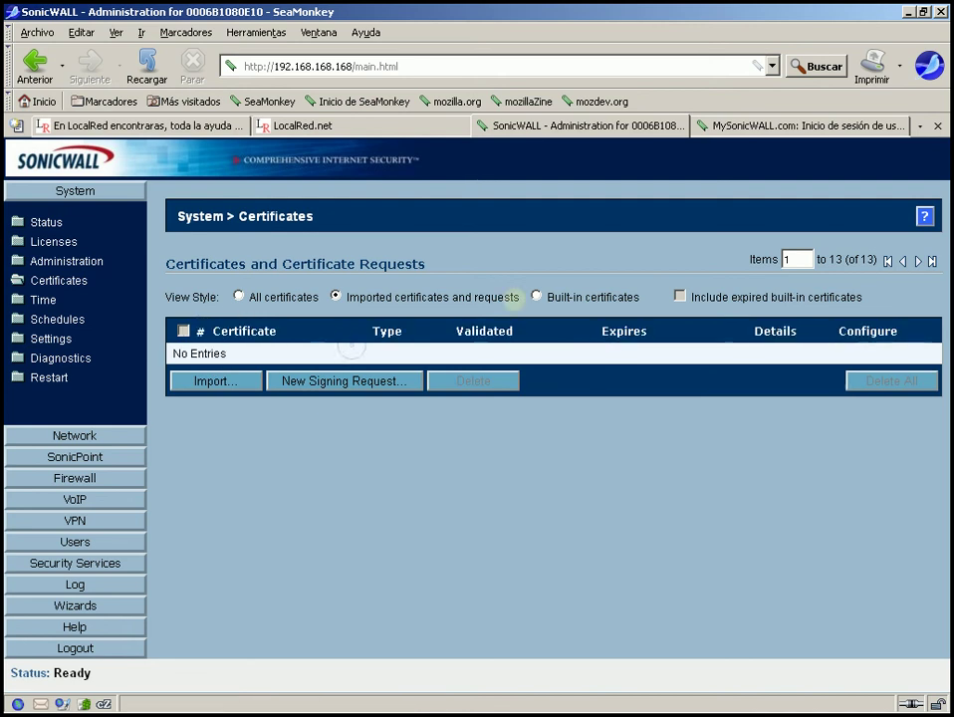
- Compare the built-in certificates, return to the empty imported list and open the Import Certificate form
click(536, 295)
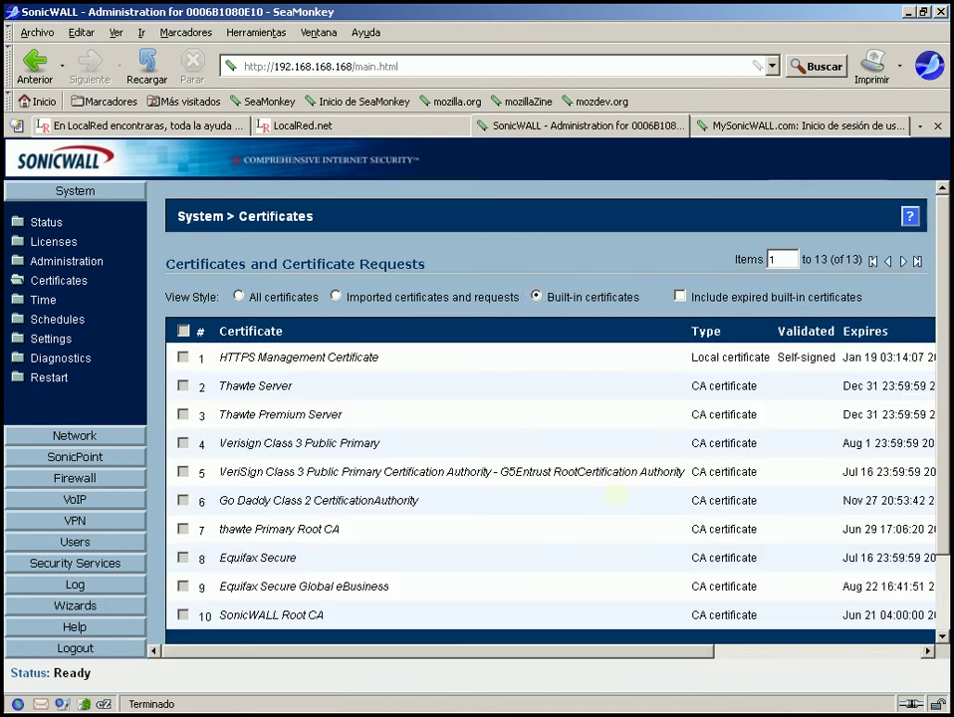
scroll(948, 436, down, 2)
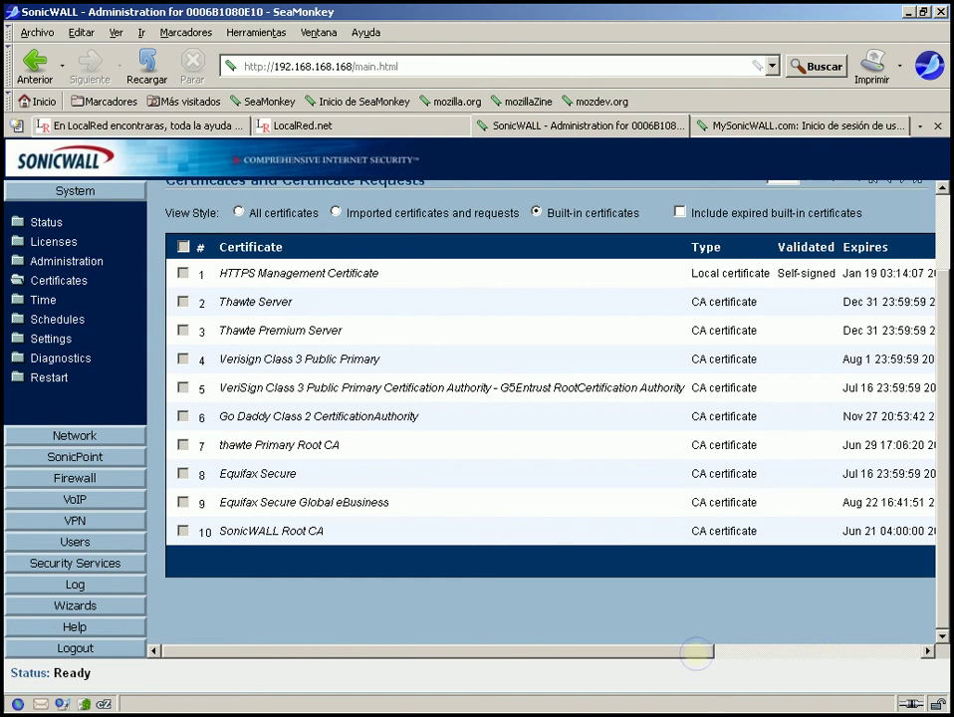
drag(696, 650, 515, 688)
click(356, 212)
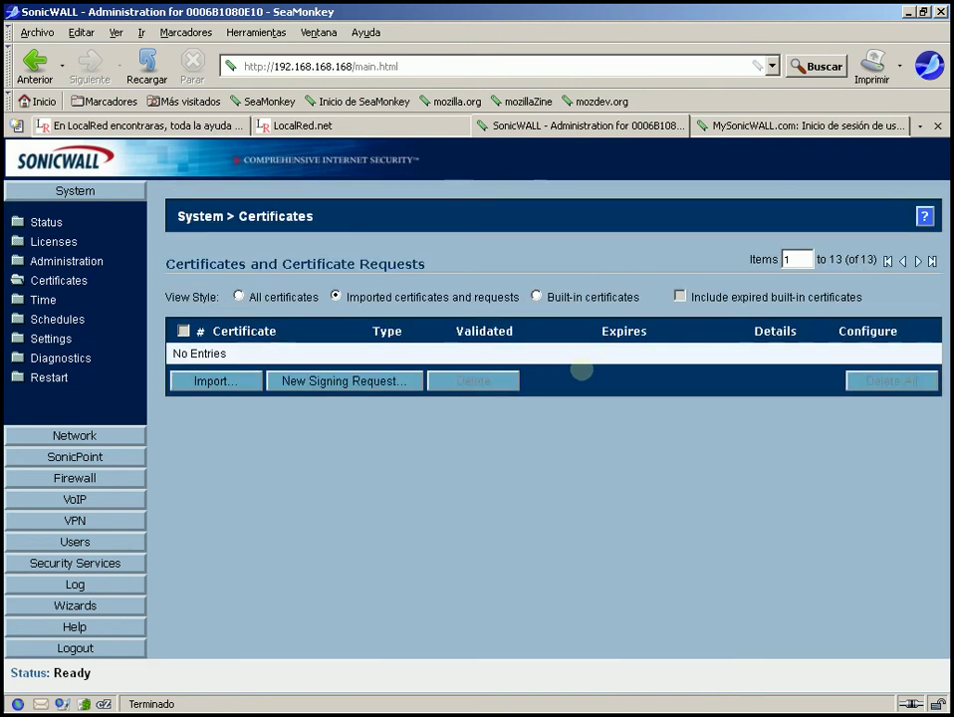
click(205, 380)
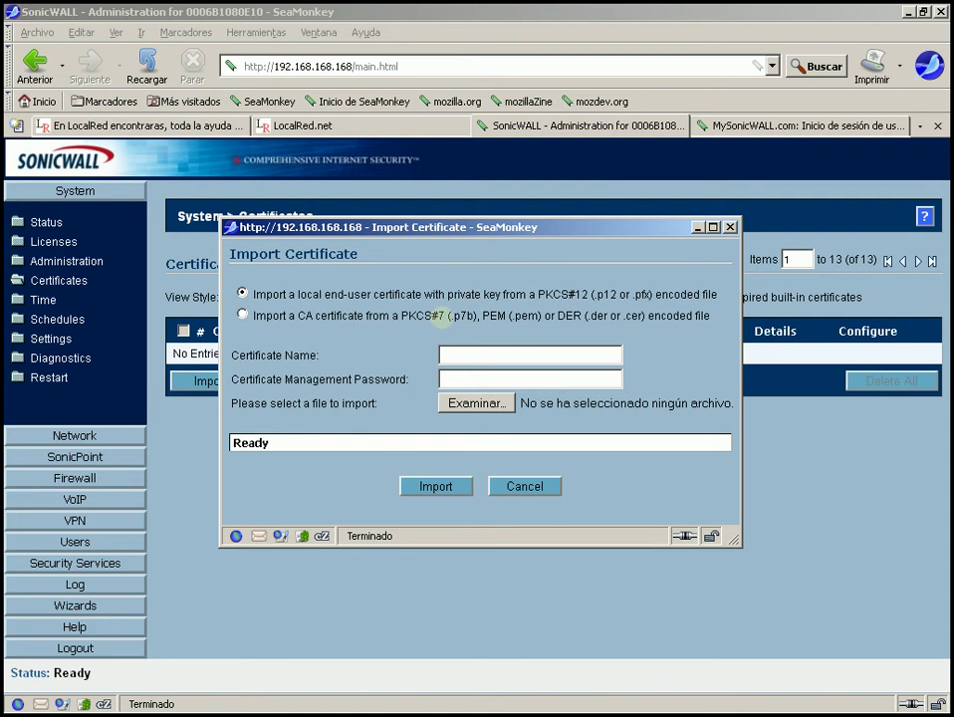
double_click(499, 314)
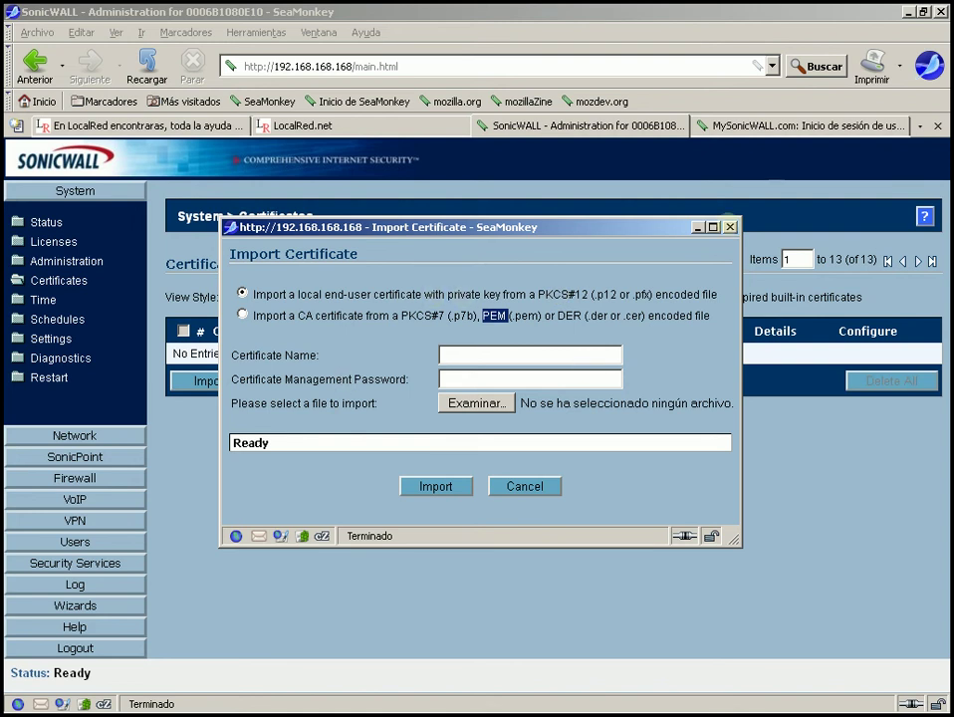
click(731, 227)
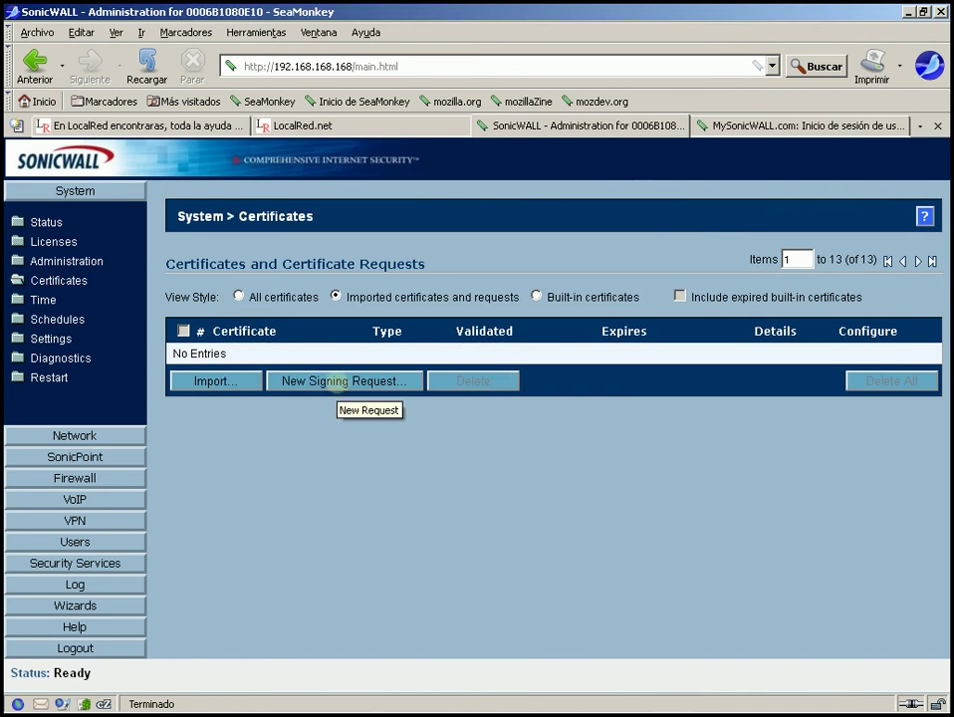
click(340, 382)
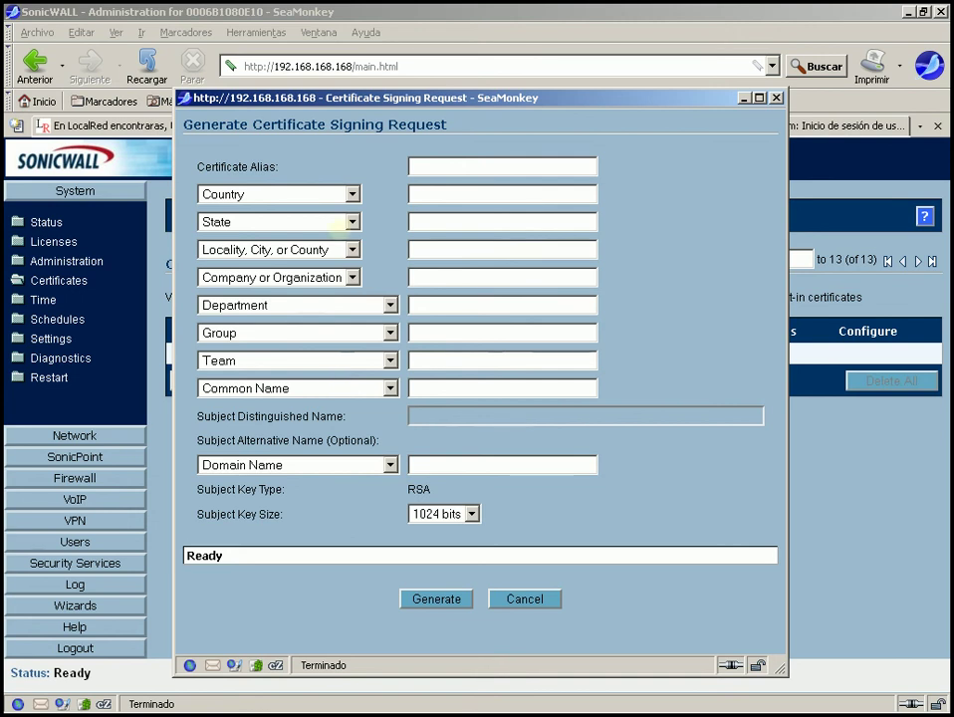
click(353, 193)
click(353, 193)
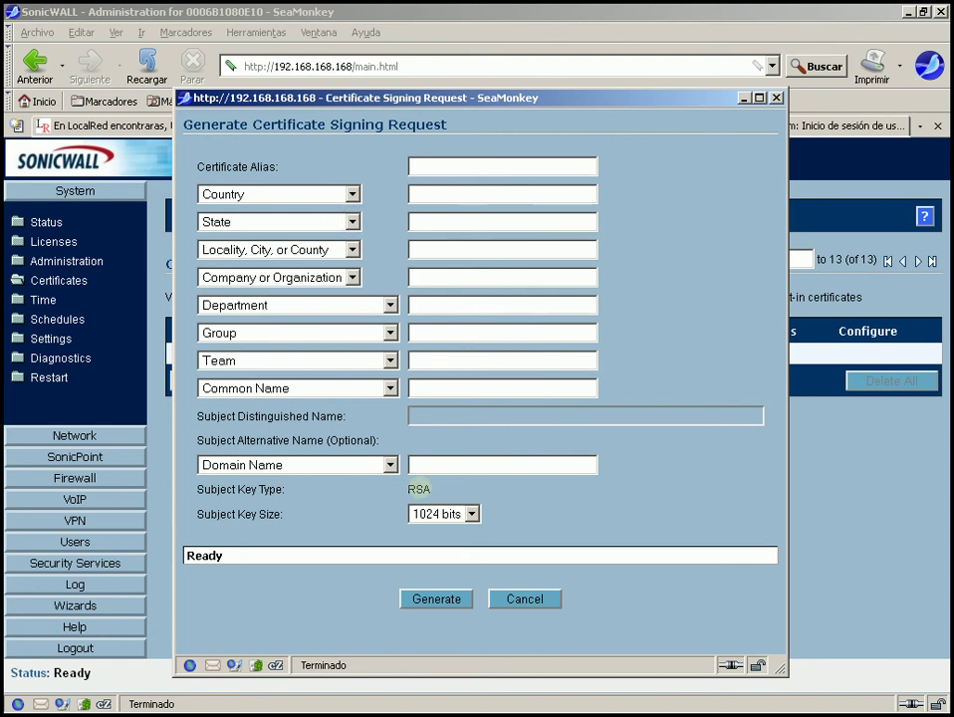
click(472, 514)
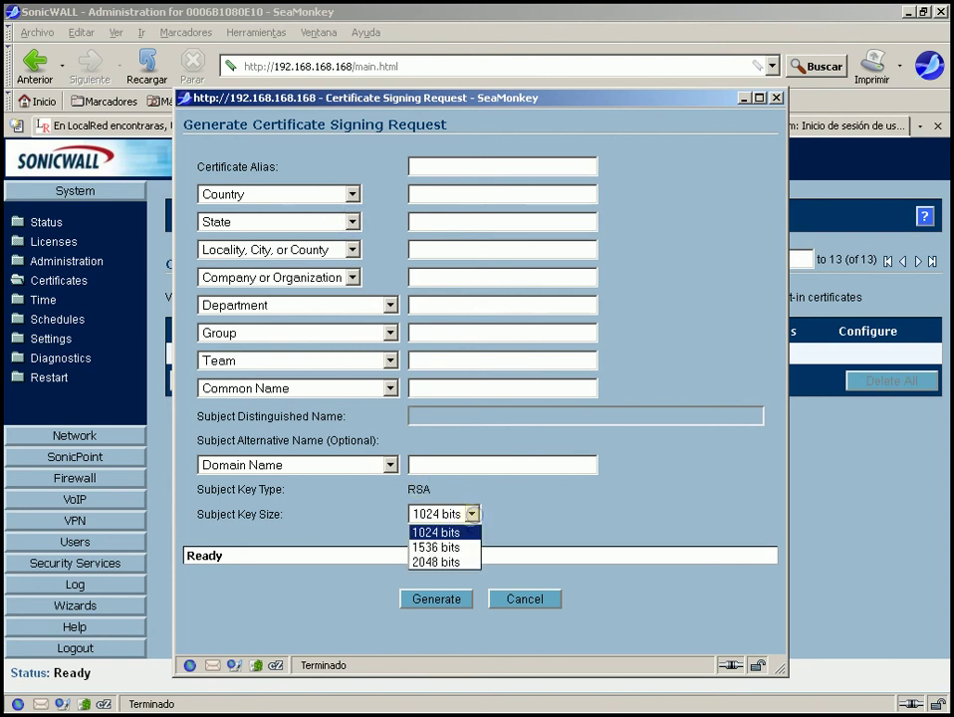
click(508, 543)
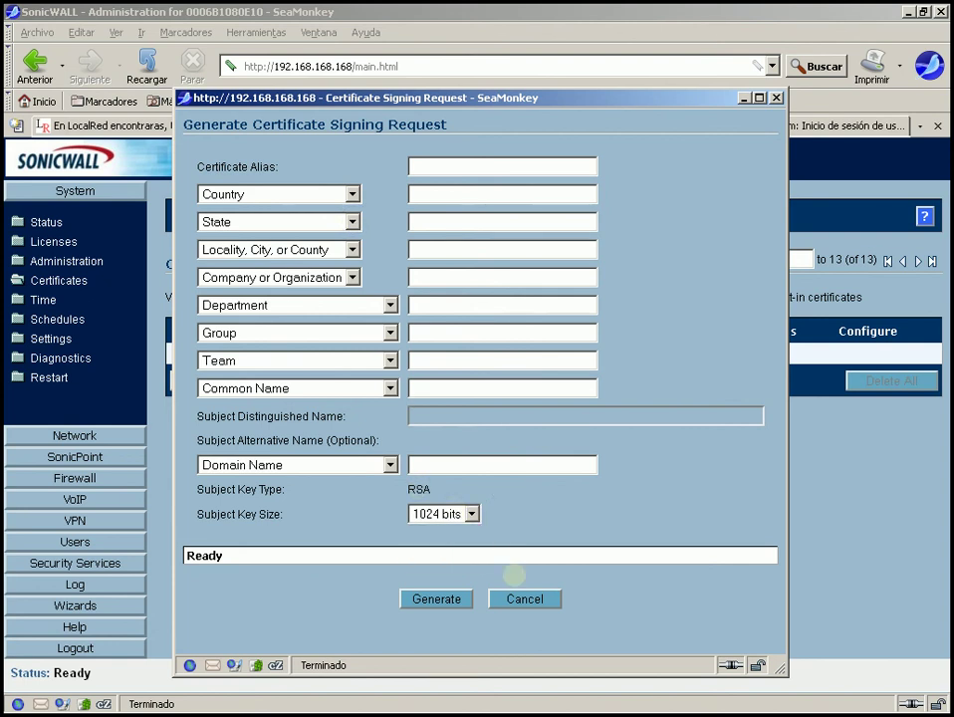
click(518, 599)
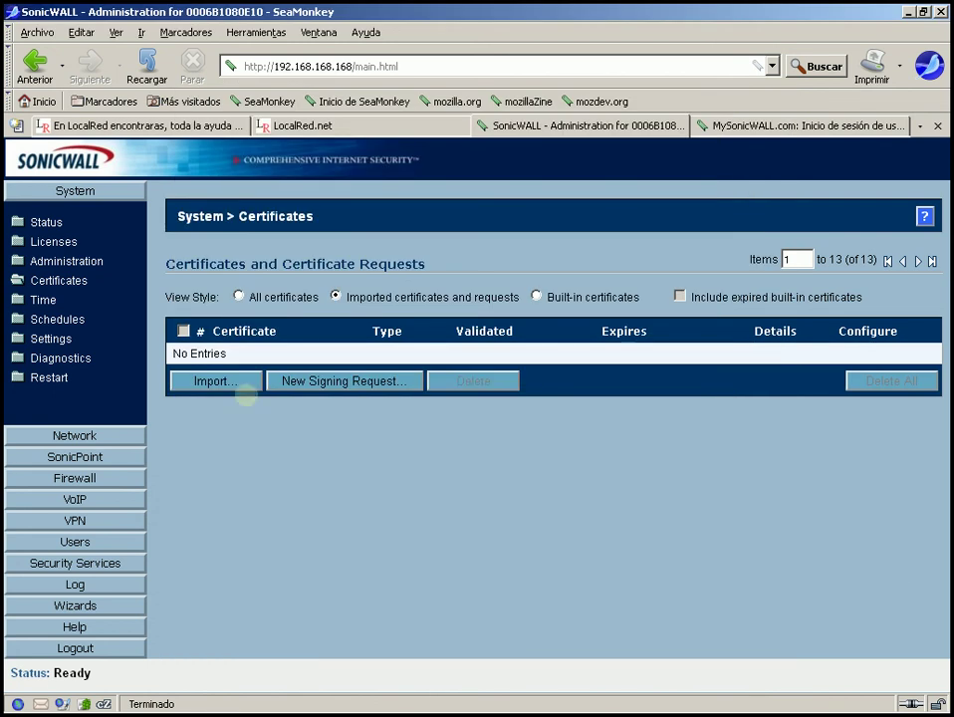
- Review the System Time settings, then open Schedules showing Work Hours, After Hours and Weekend Hours
click(40, 299)
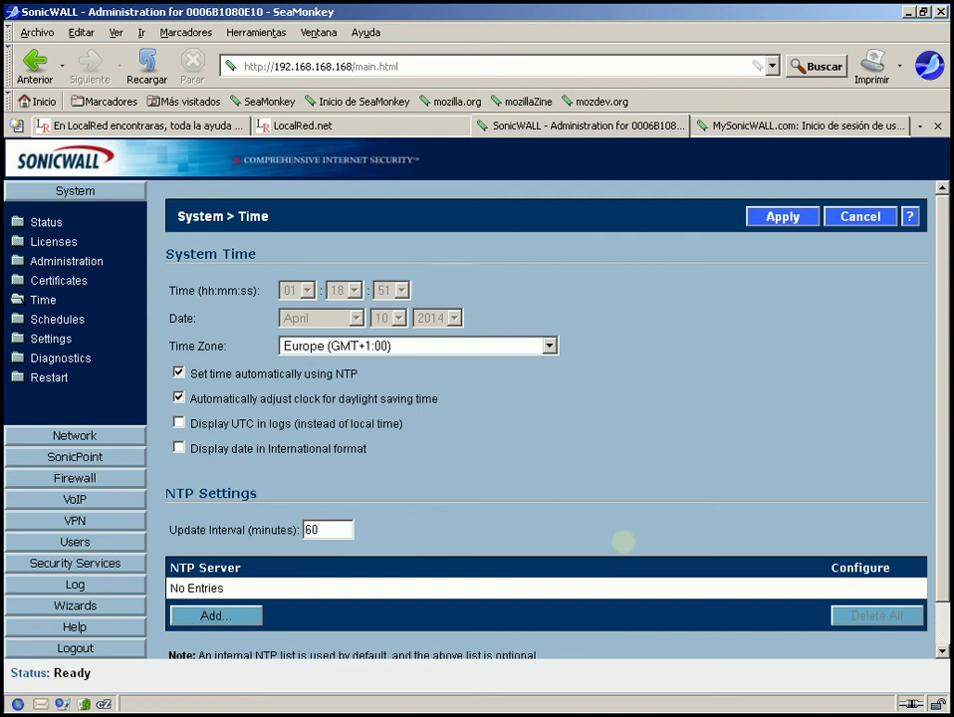
scroll(940, 531, down, 1)
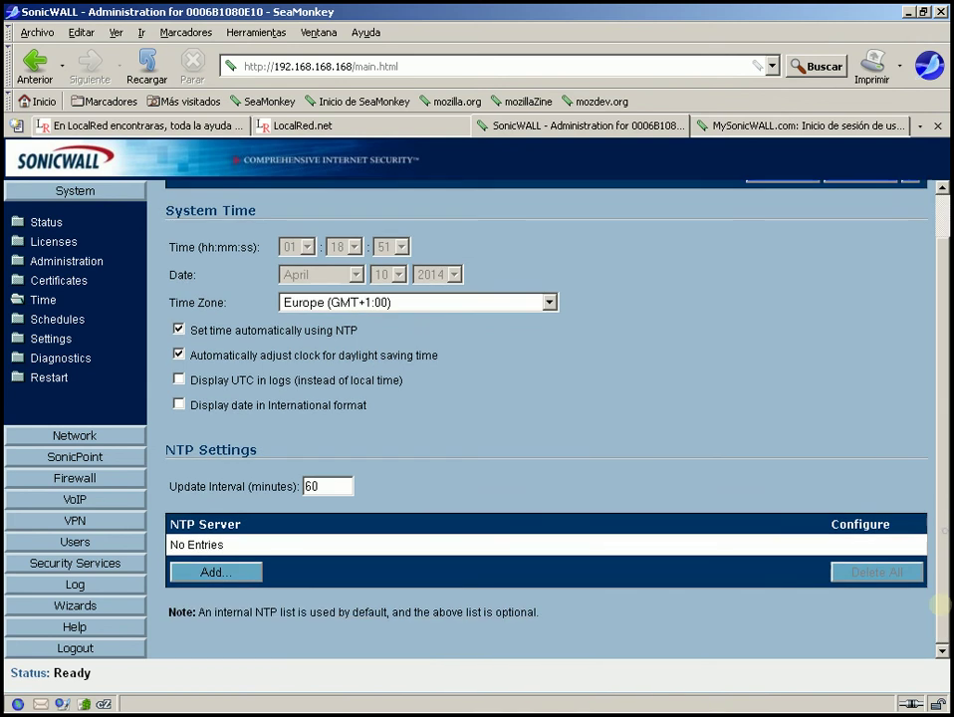
scroll(937, 485, up, 1)
scroll(939, 485, down, 1)
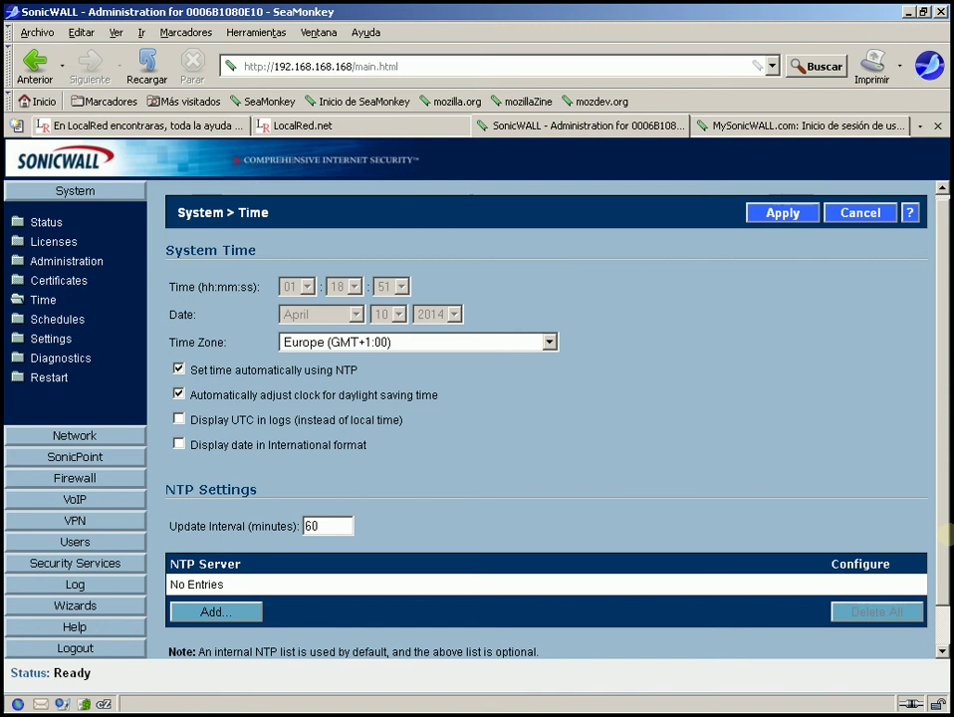
scroll(940, 536, down, 1)
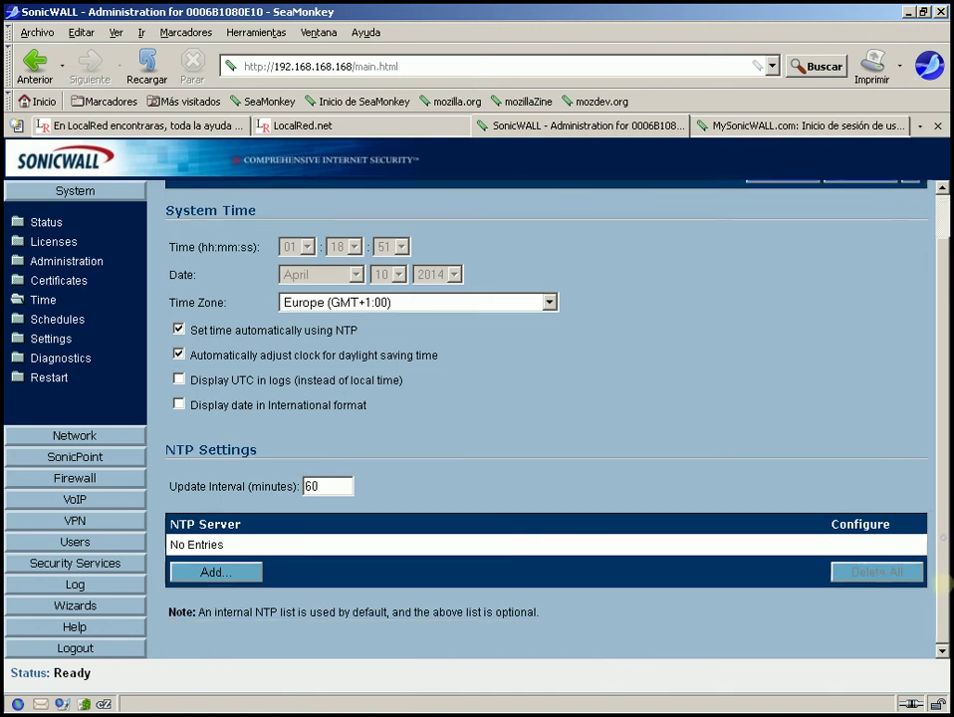
scroll(730, 500, up, 1)
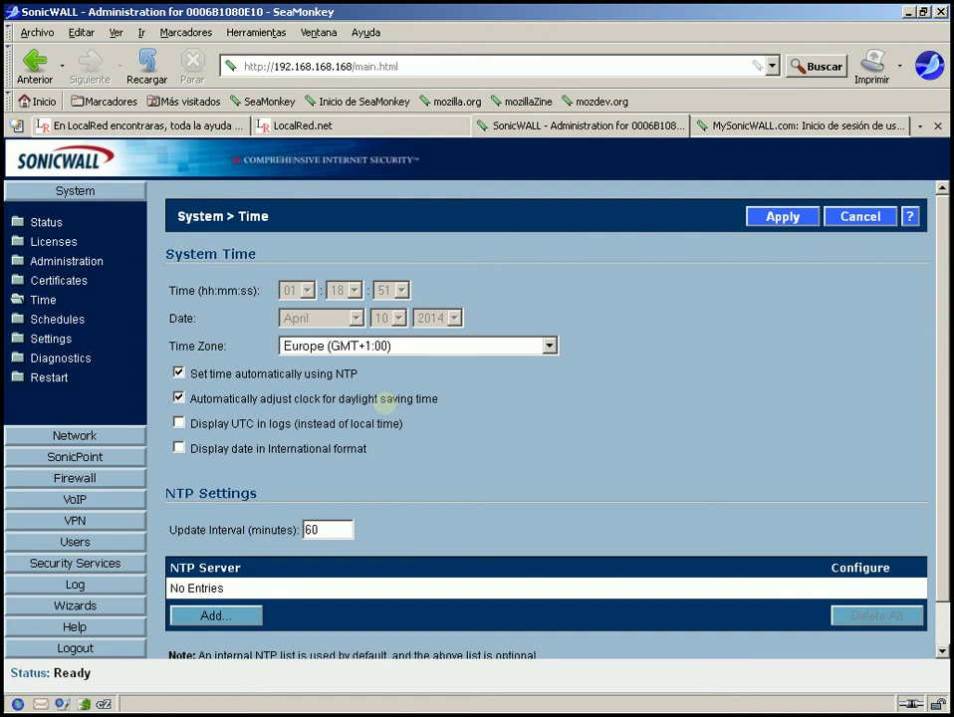
click(40, 319)
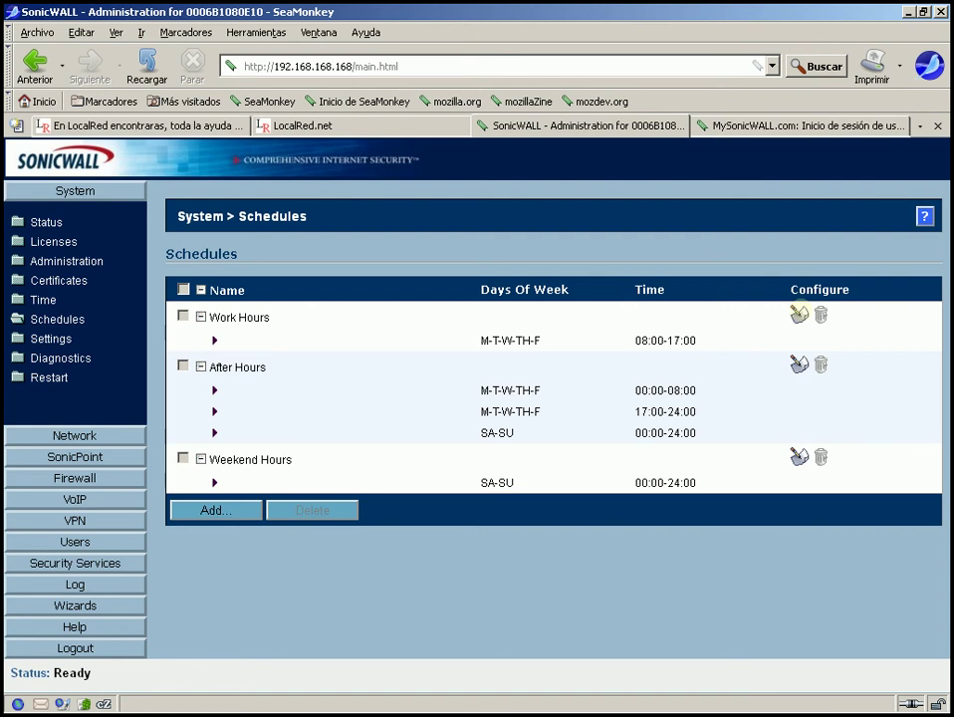
click(799, 314)
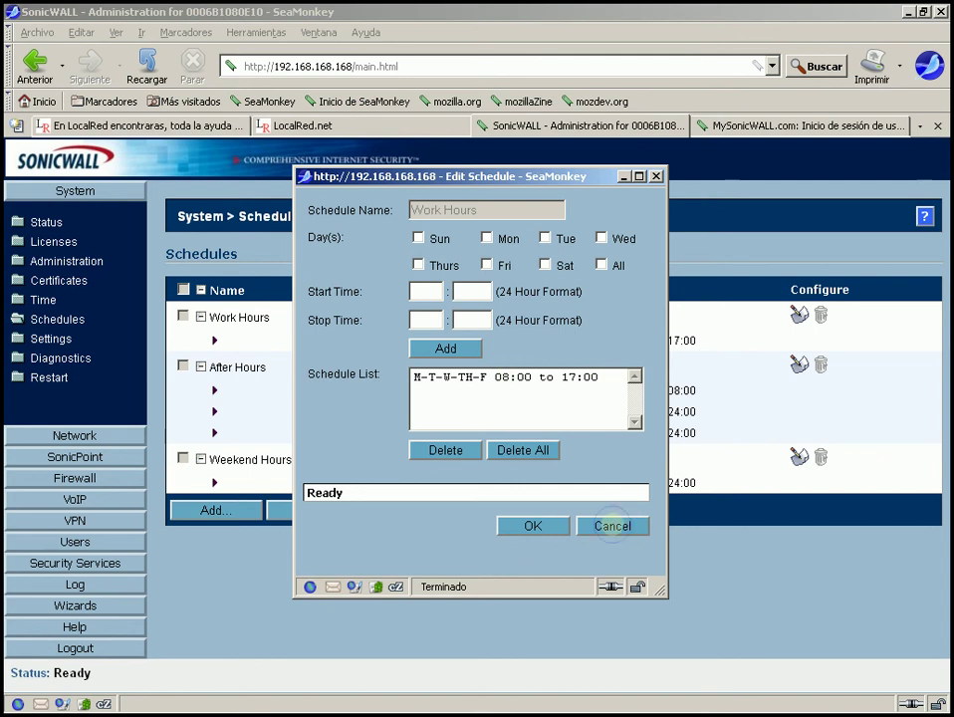
click(612, 526)
click(216, 510)
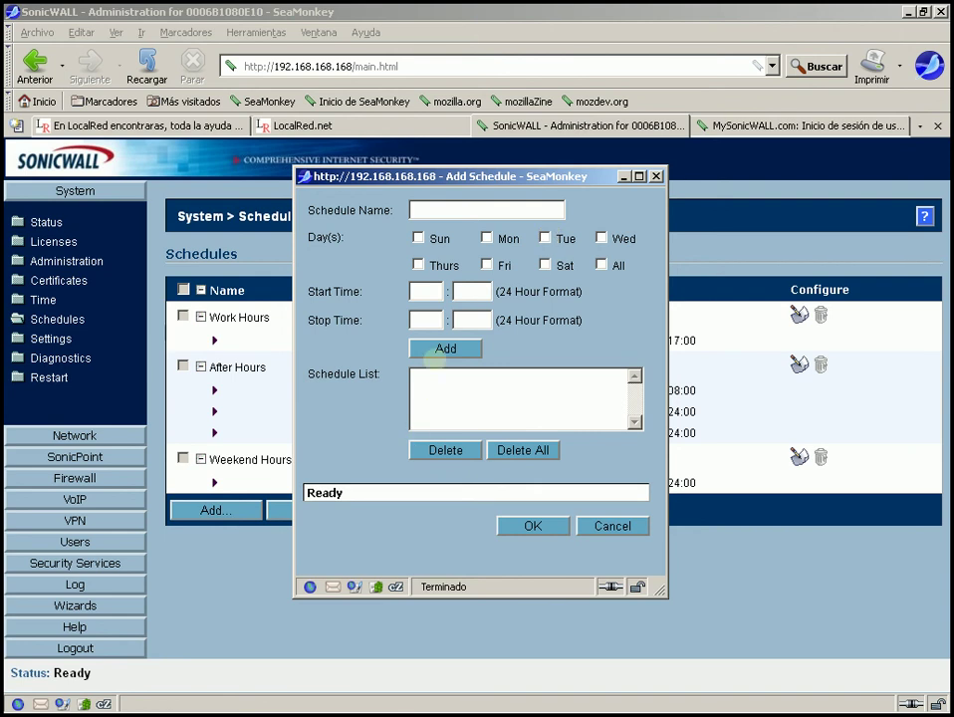
click(419, 210)
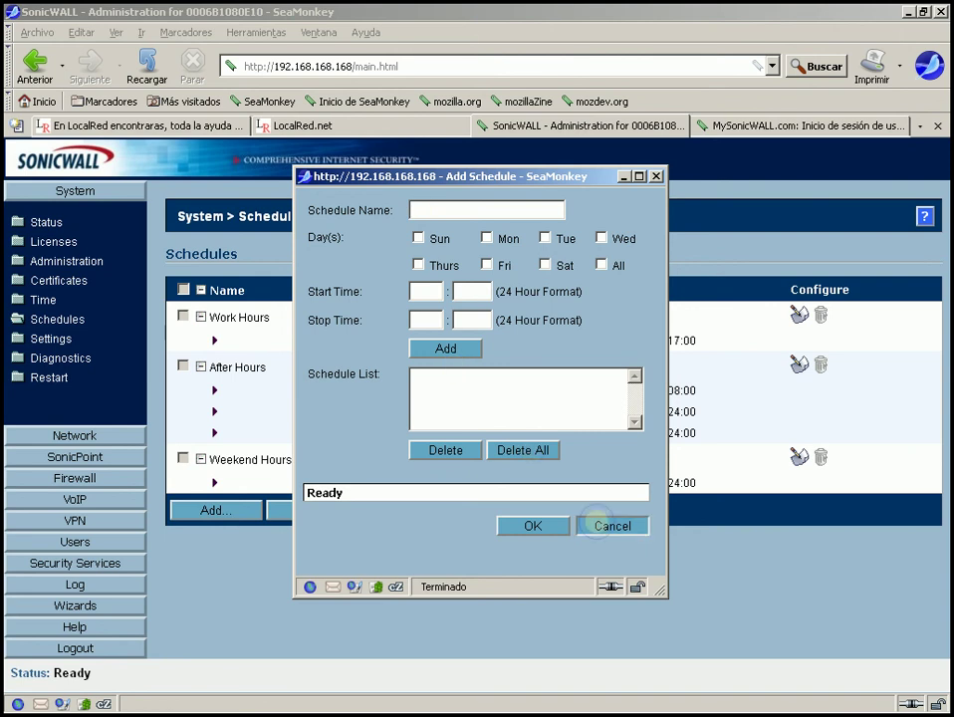
click(595, 525)
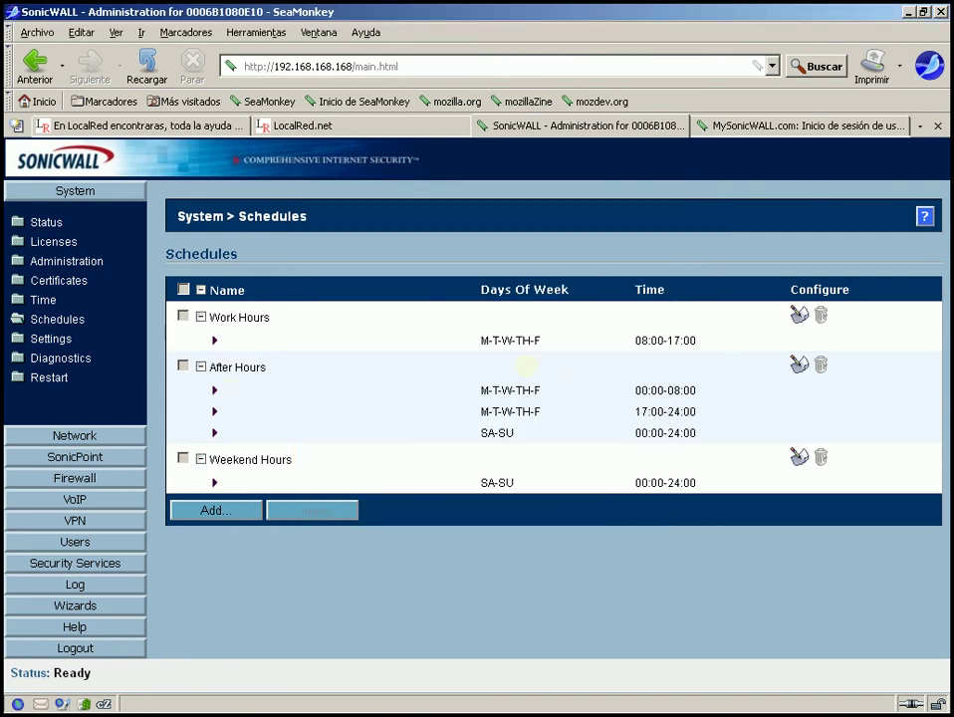
- Inspect the After Hours schedule, close it unchanged, and go to System > Settings
click(799, 365)
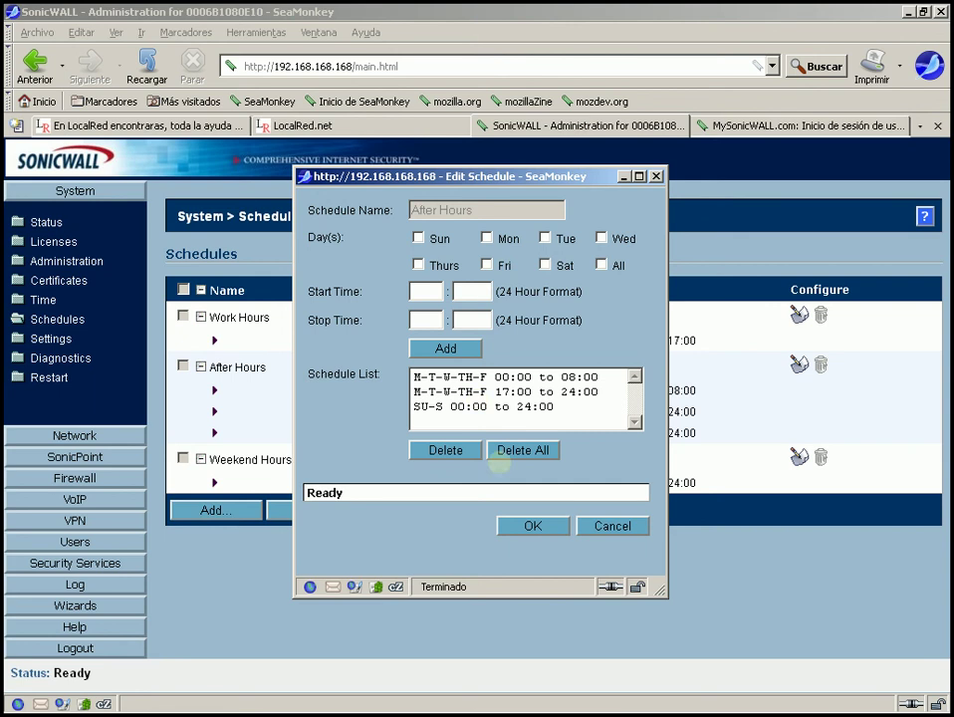
click(613, 525)
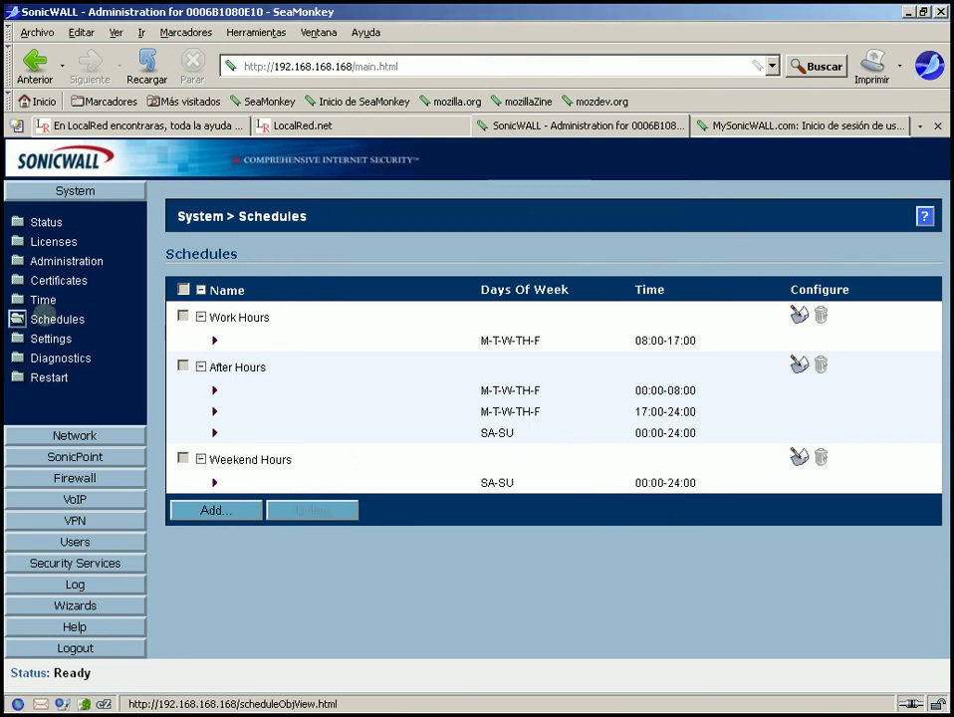
click(50, 339)
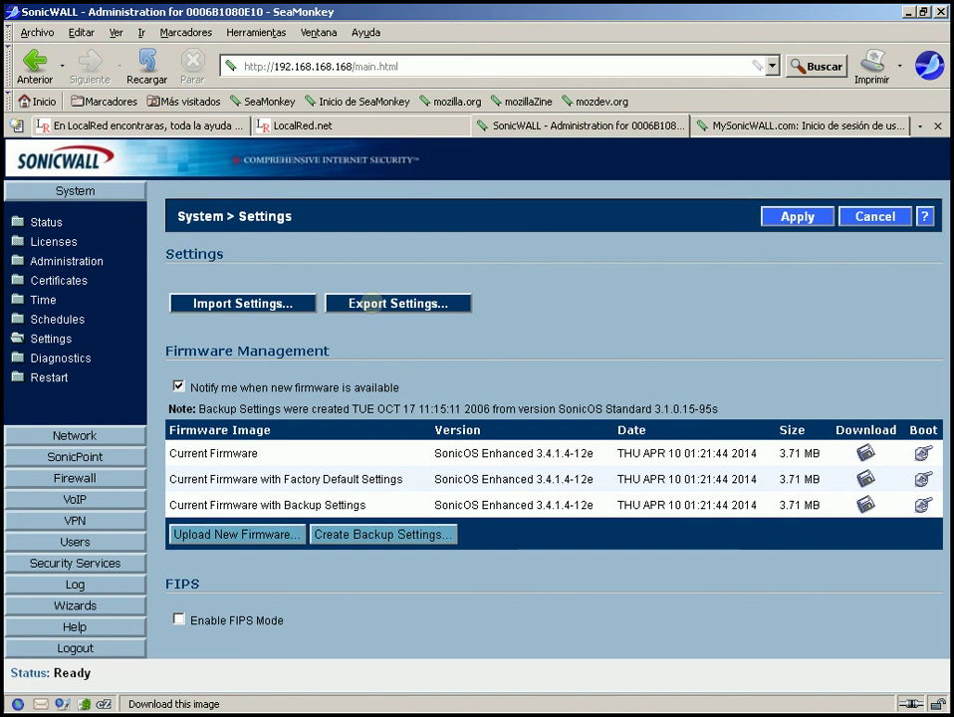
click(371, 304)
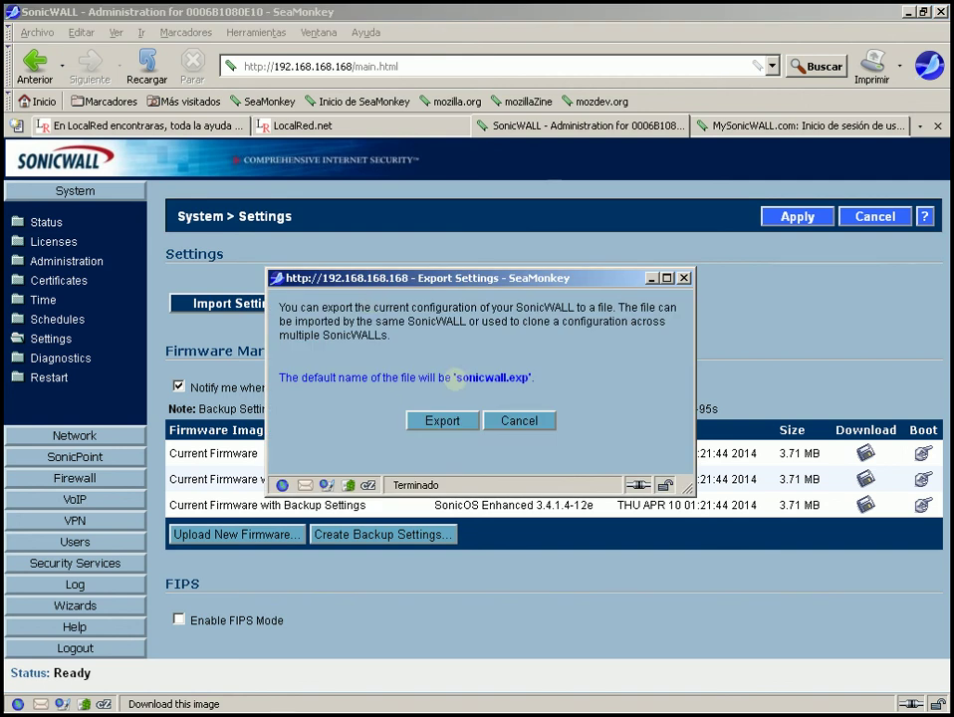
drag(456, 378, 530, 378)
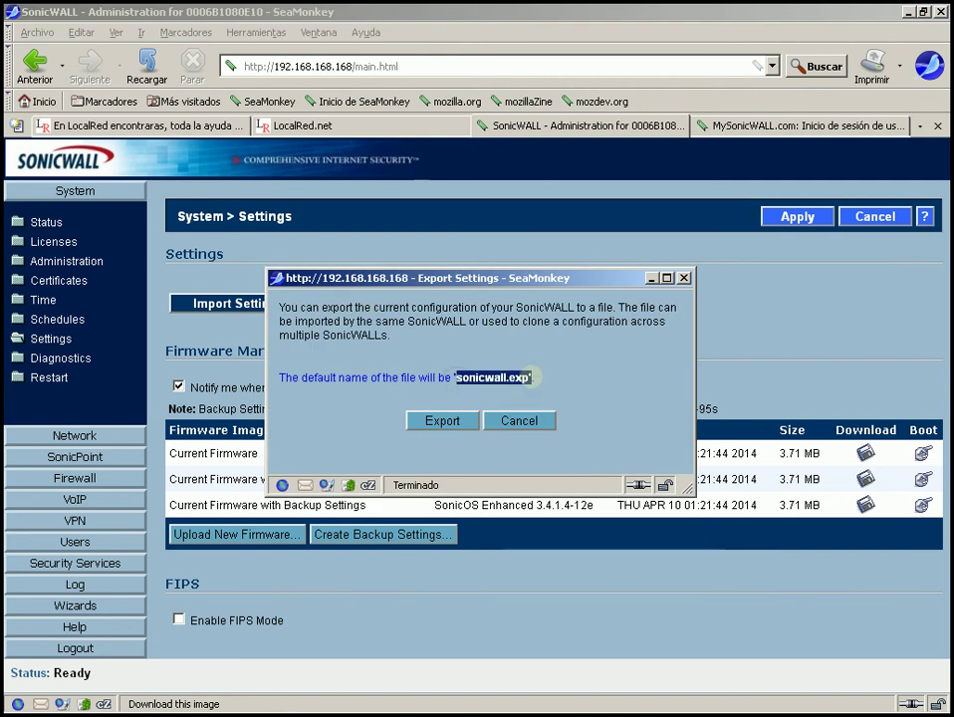
click(495, 382)
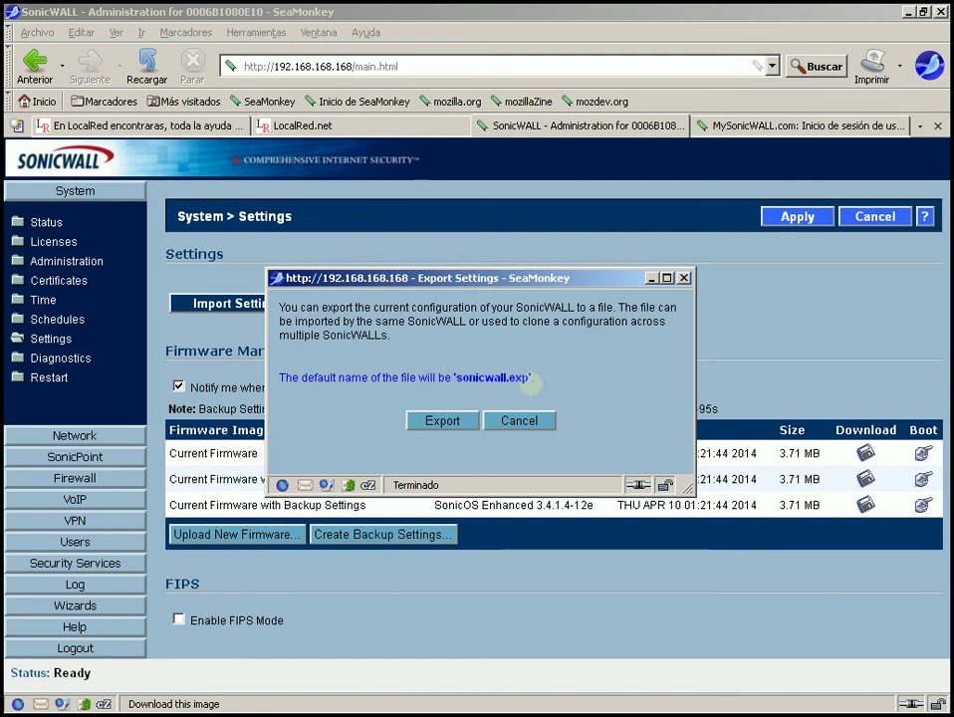
double_click(520, 378)
mouse_move(520, 377)
mouse_down()
mouse_move(456, 378)
mouse_move(534, 379)
mouse_up()
click(461, 380)
click(536, 377)
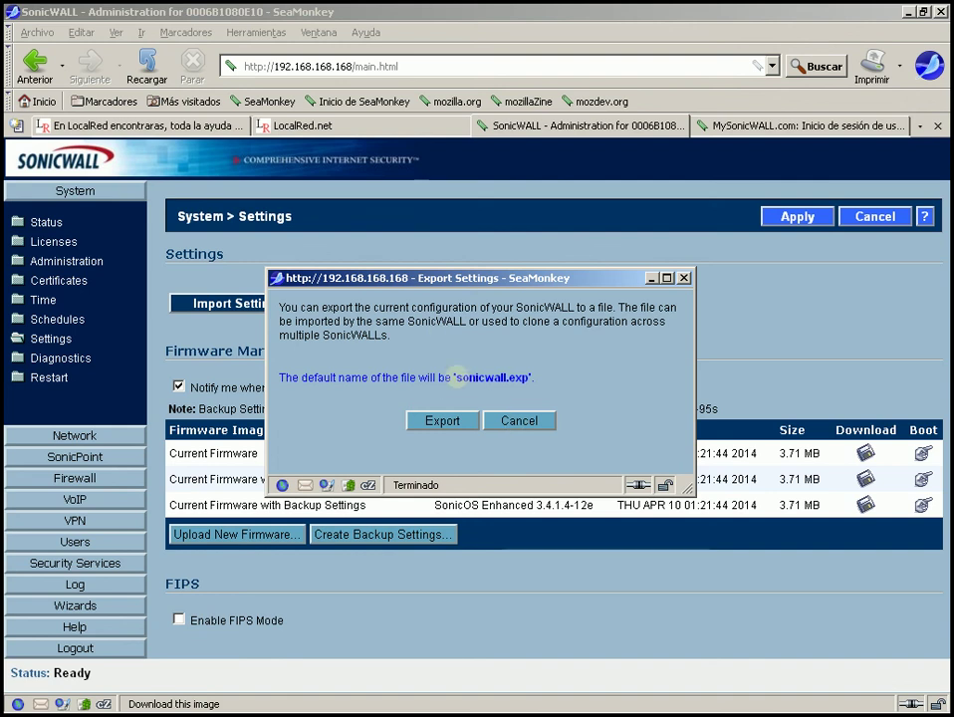
drag(457, 377, 511, 377)
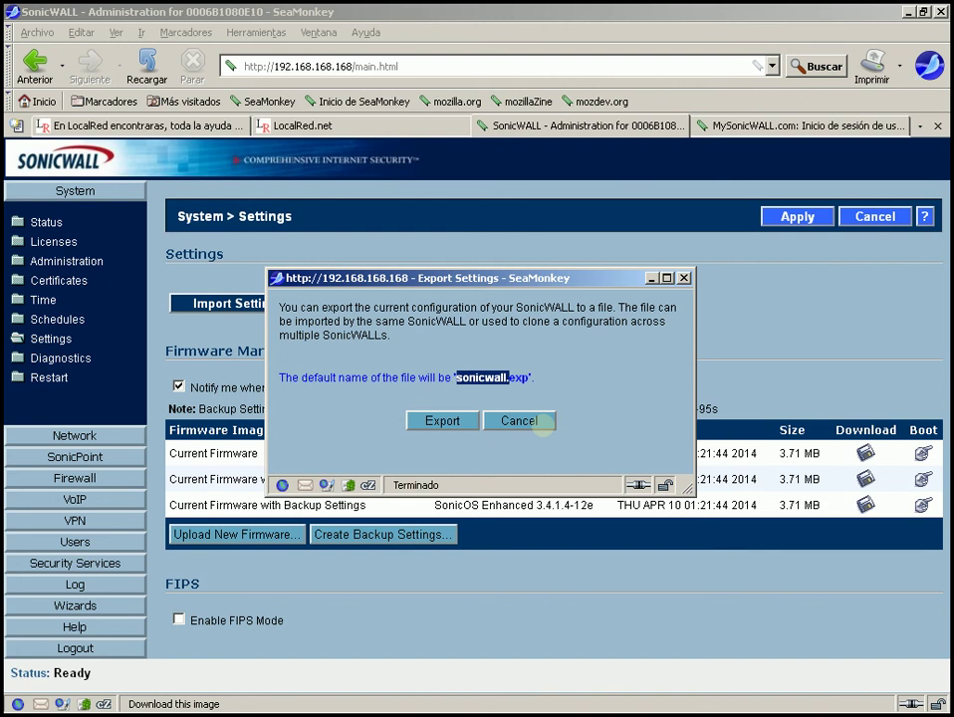
click(539, 425)
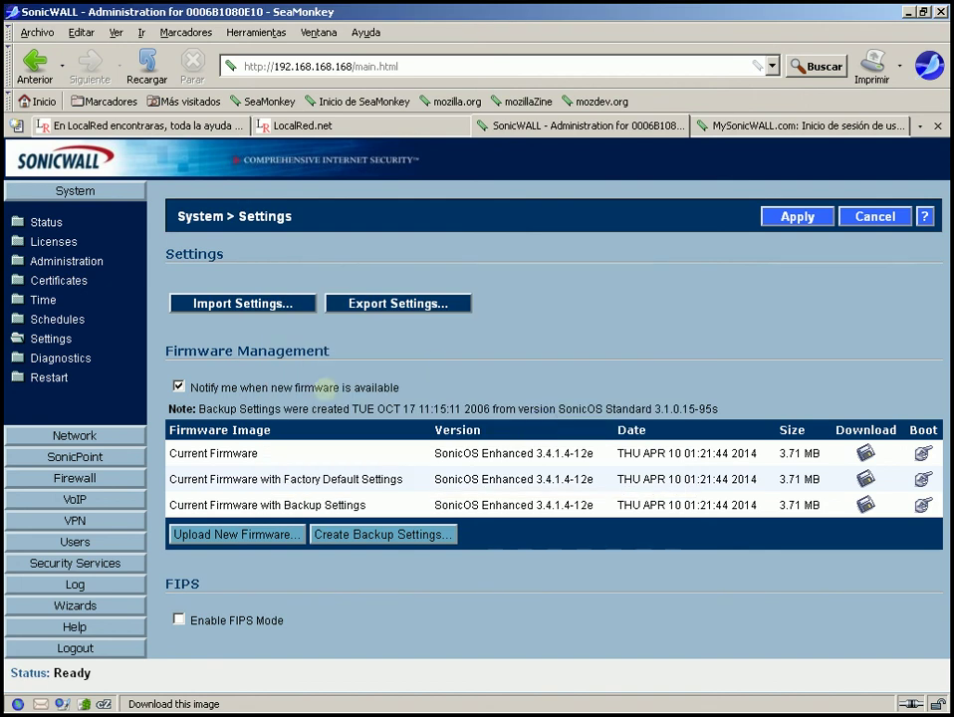
- Turn off new-firmware notifications and highlight the three firmware image rows
click(326, 388)
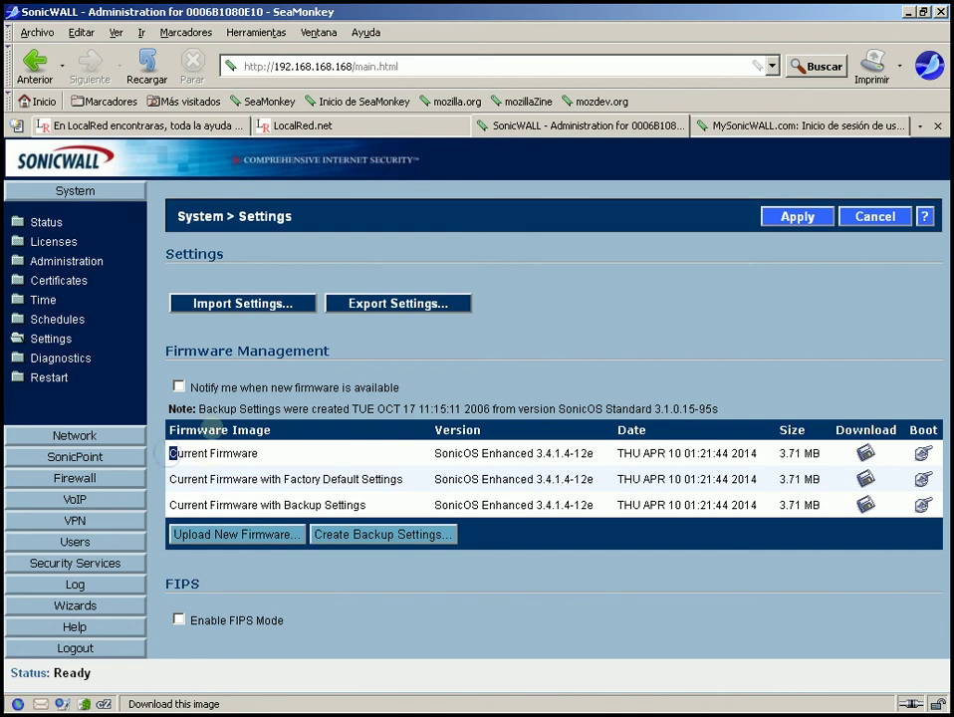
drag(171, 453, 488, 535)
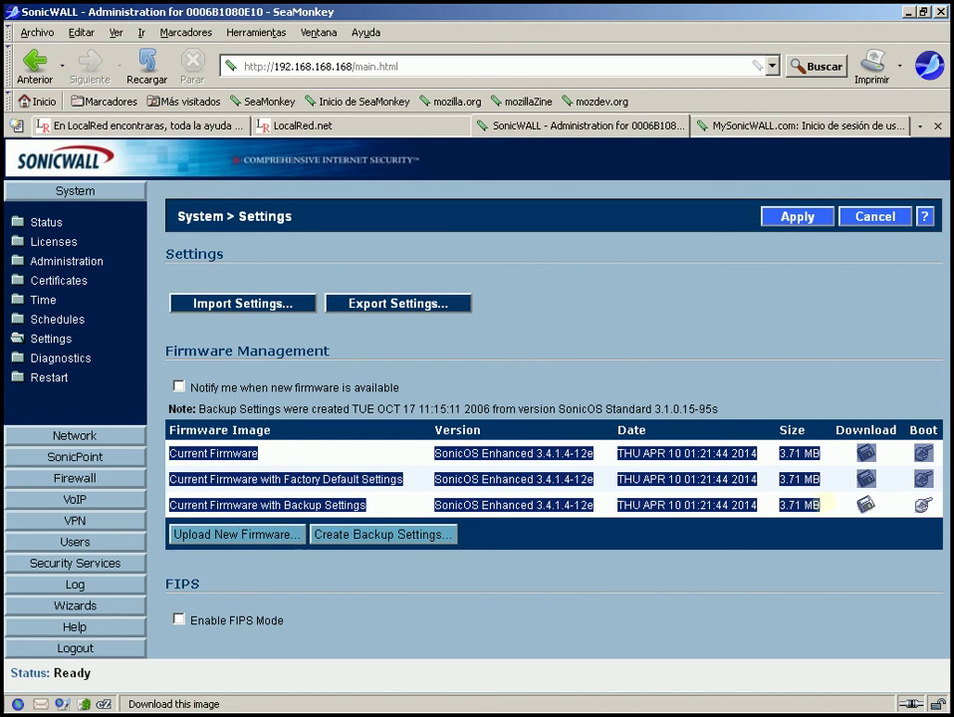
click(487, 538)
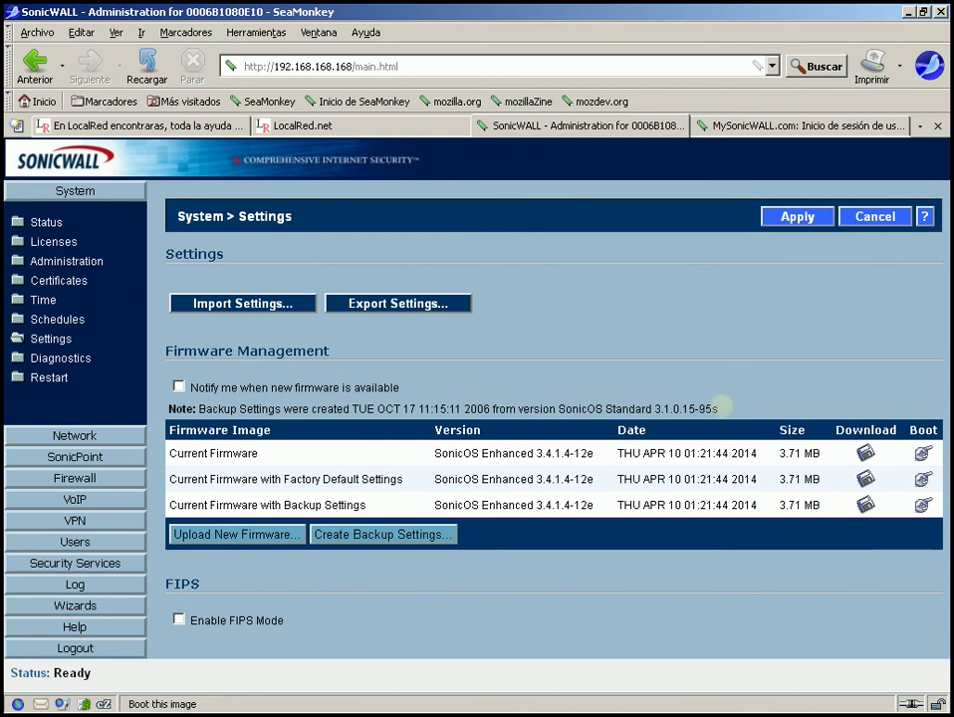
- Check the backup firmware version 3.4.1.4-12e, then trigger the Registration Required notice with a firmware action
mouse_move(169, 431)
mouse_down()
mouse_move(394, 425)
mouse_move(204, 431)
mouse_move(159, 411)
mouse_up()
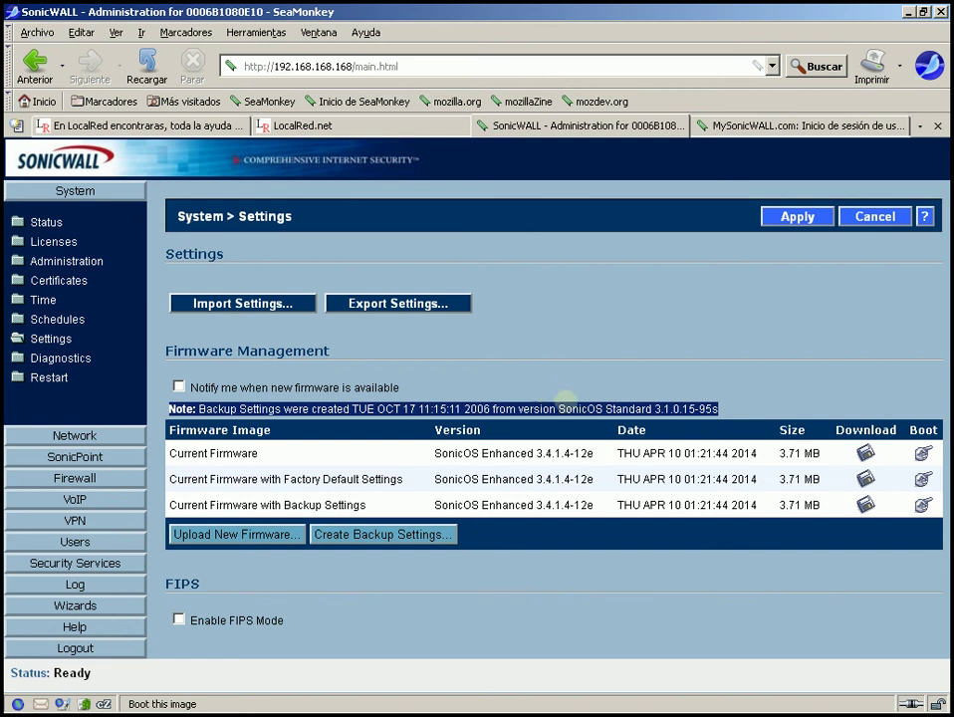
drag(654, 409, 720, 407)
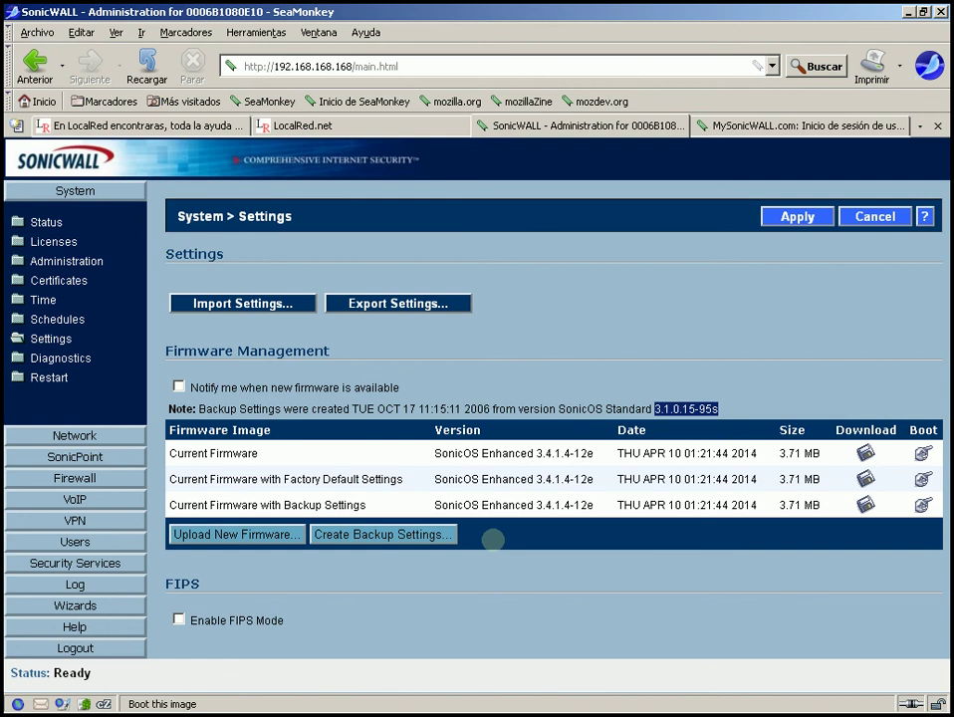
drag(538, 503, 598, 504)
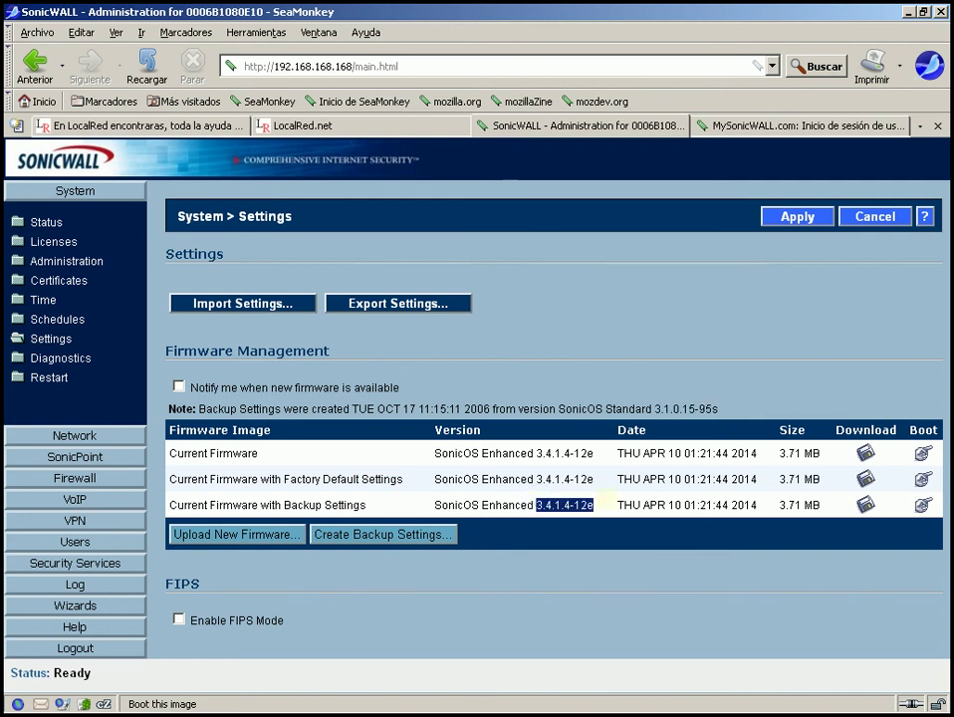
click(570, 551)
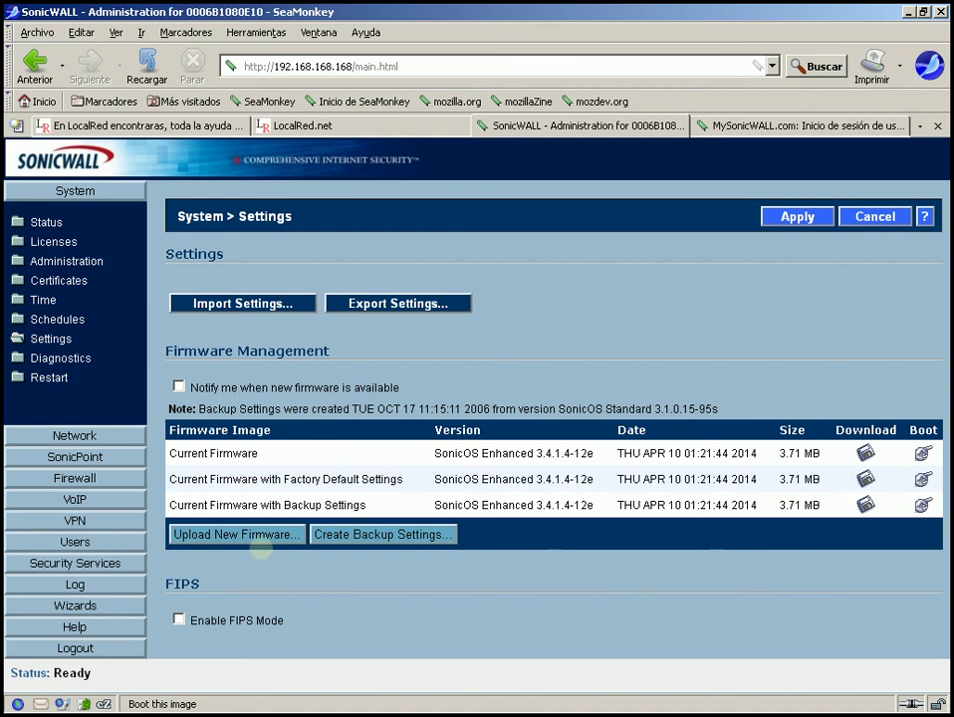
click(246, 535)
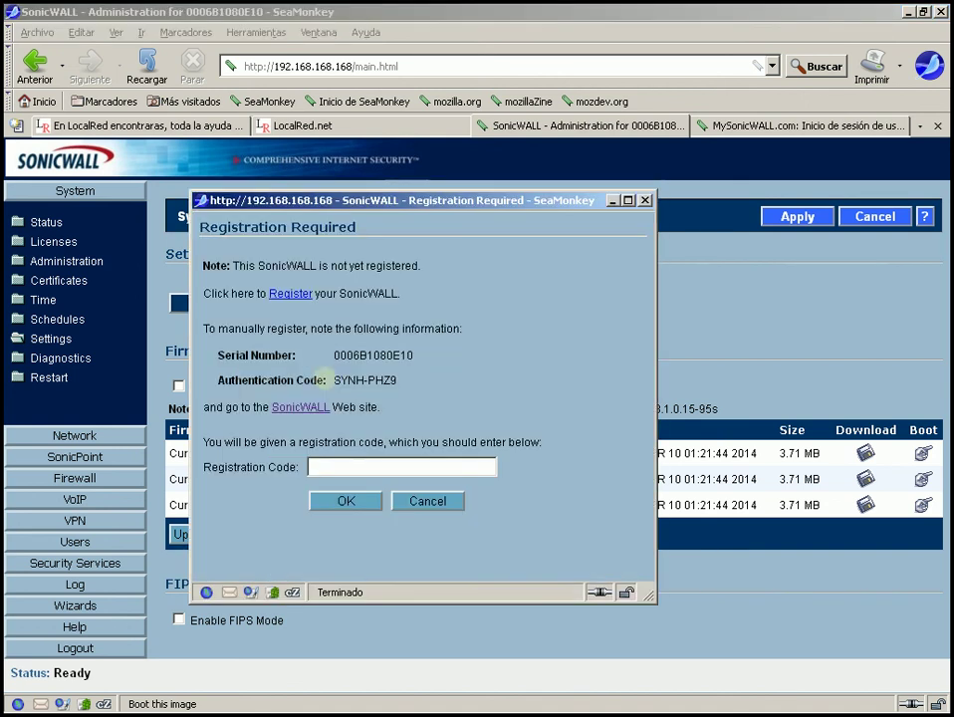
drag(203, 263, 435, 292)
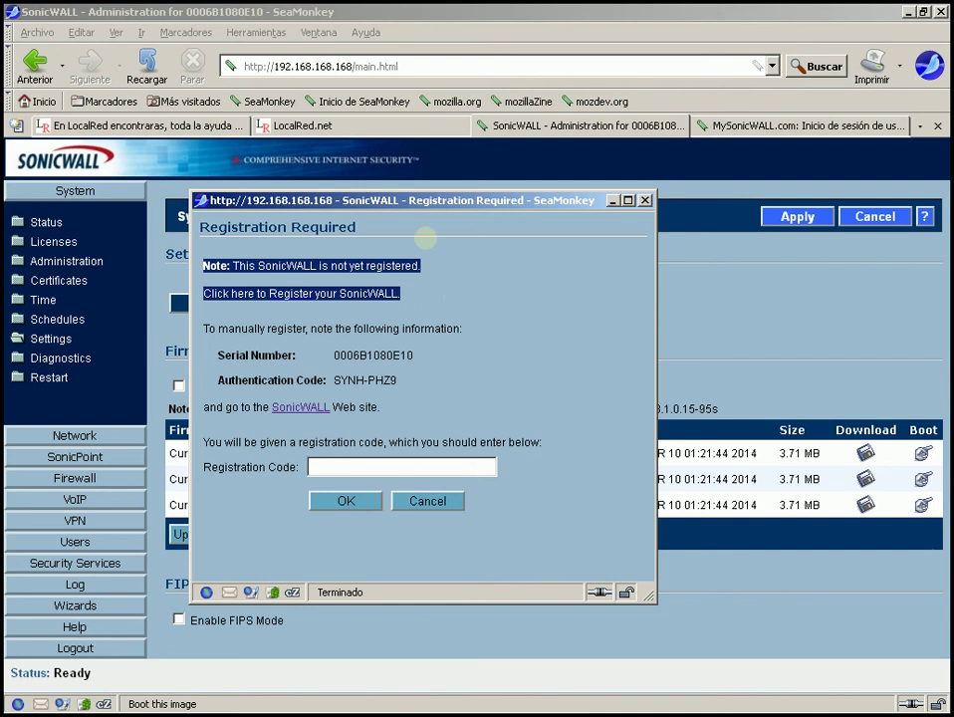
click(403, 289)
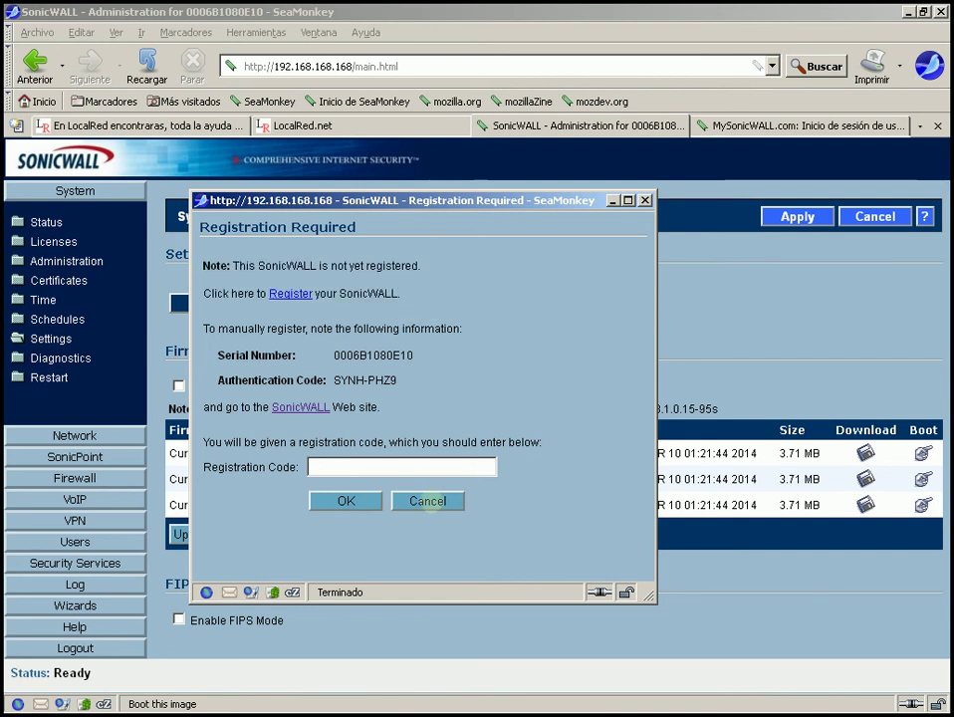
click(428, 501)
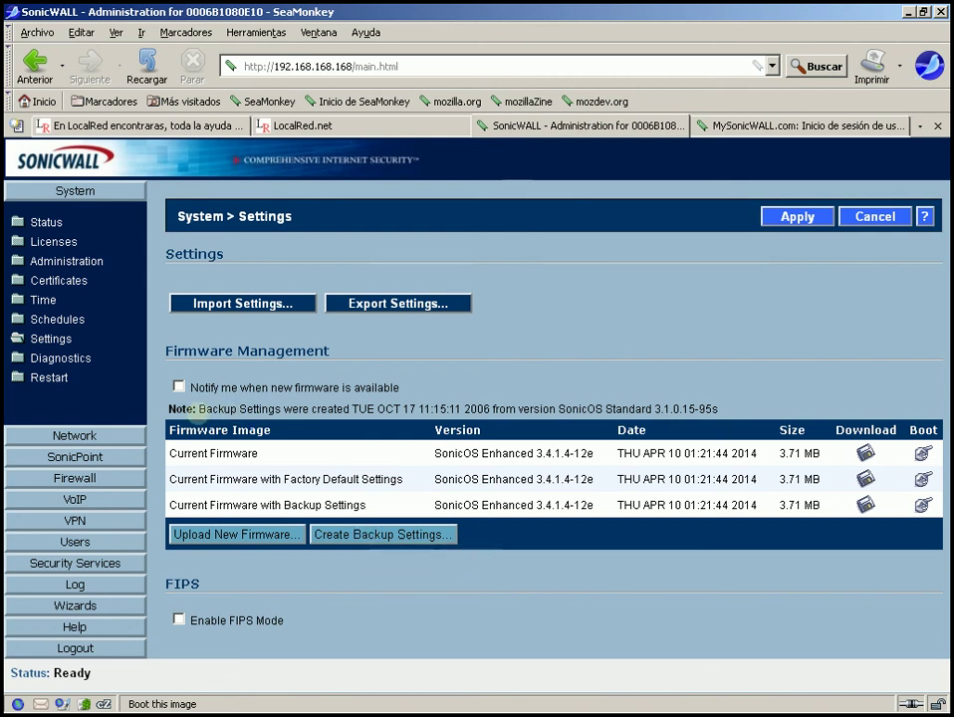
drag(199, 409, 737, 403)
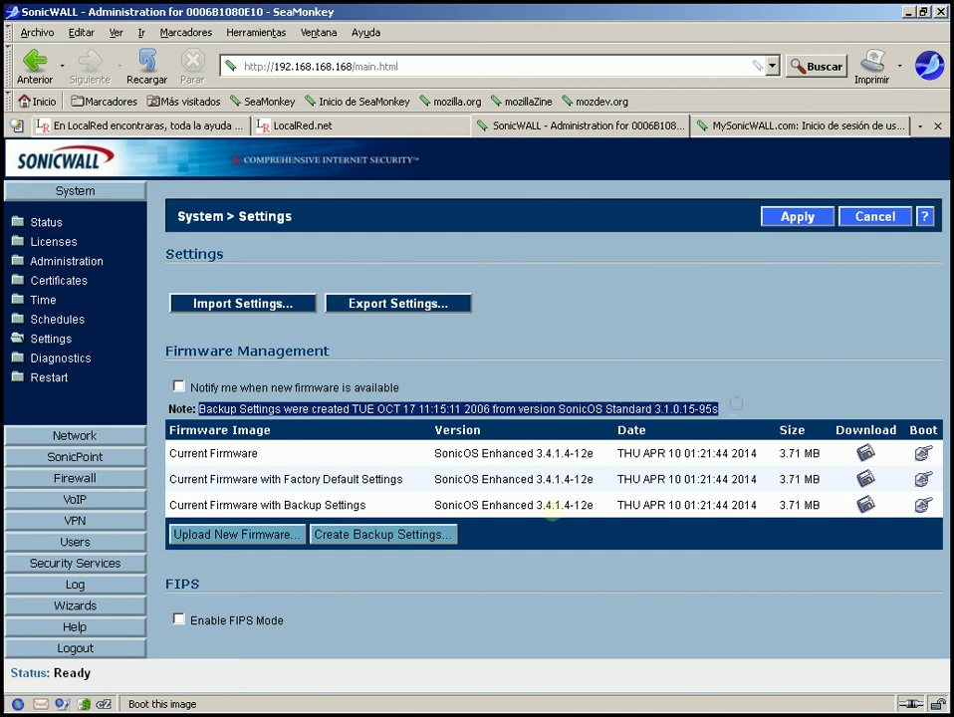
click(492, 340)
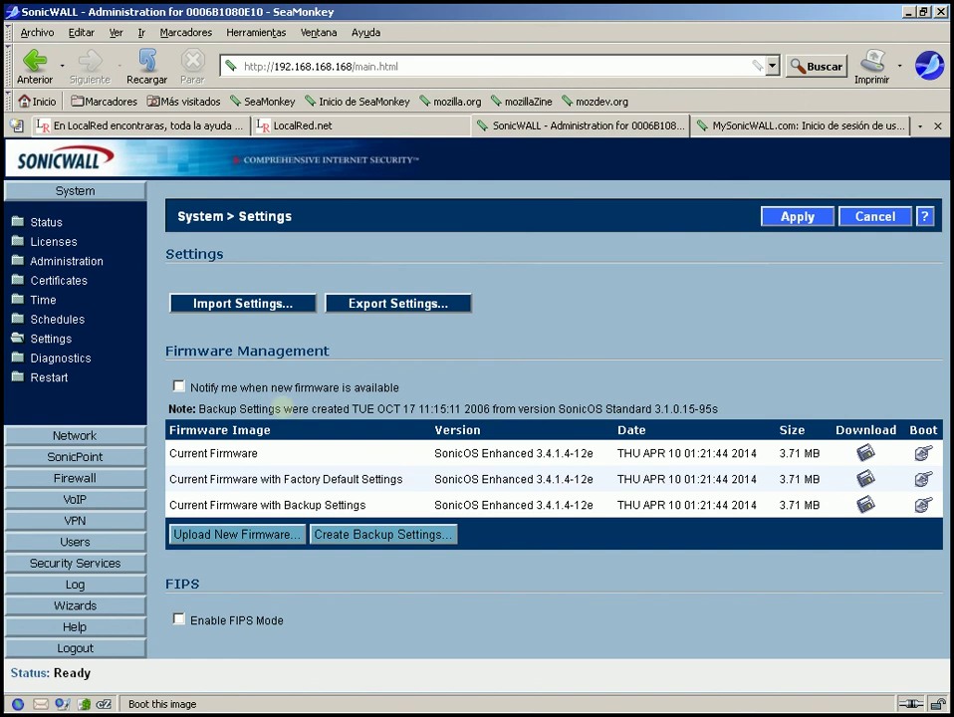
drag(200, 408, 436, 408)
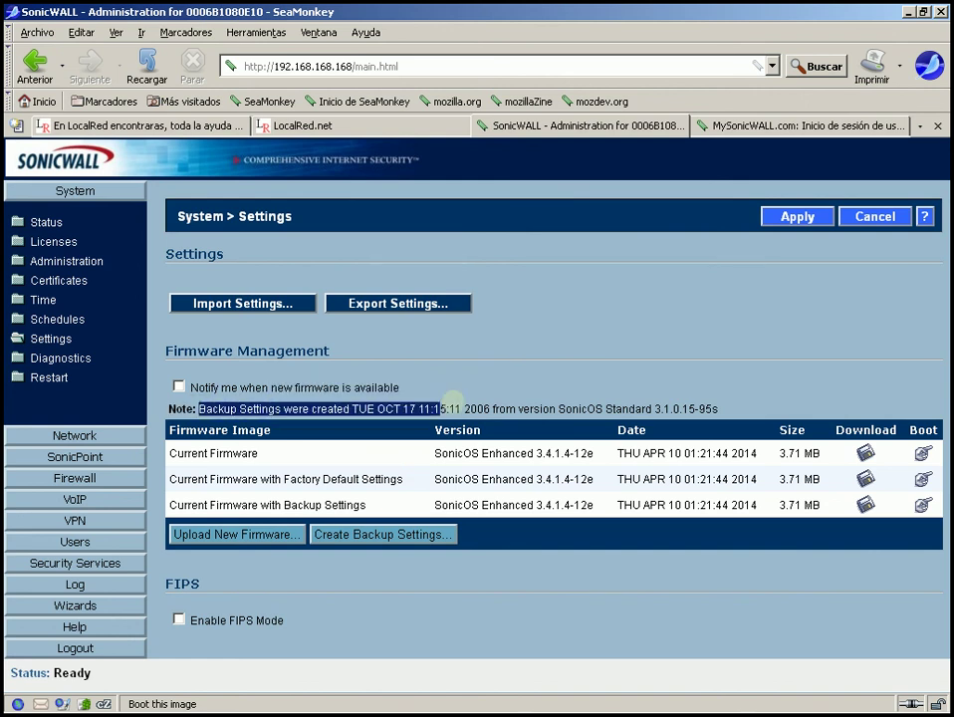
click(657, 387)
drag(657, 386, 720, 409)
click(719, 406)
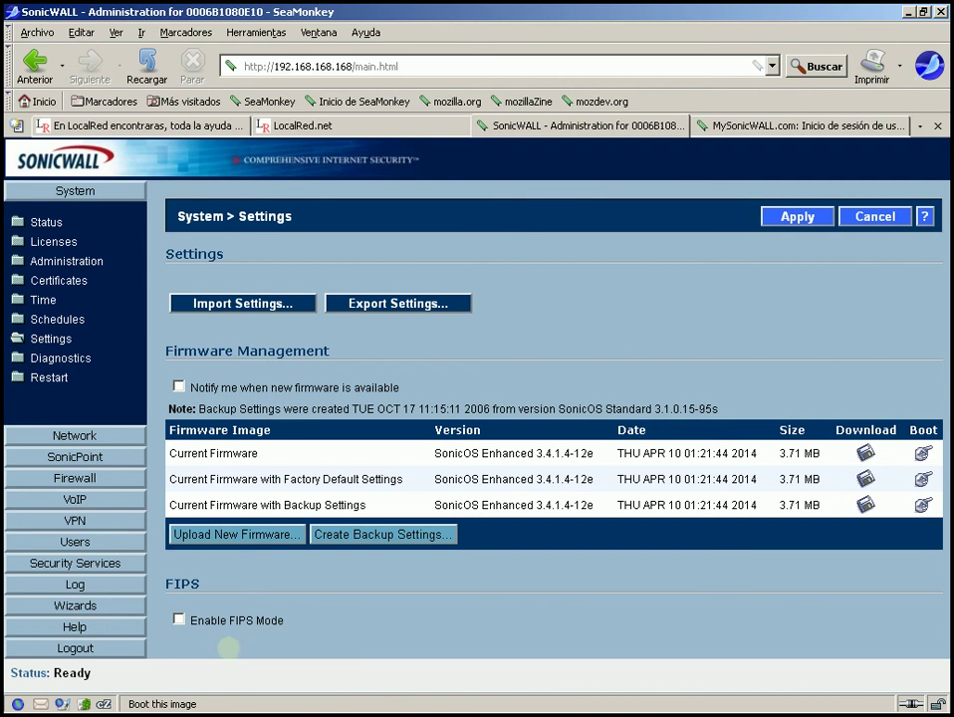
drag(163, 586, 211, 584)
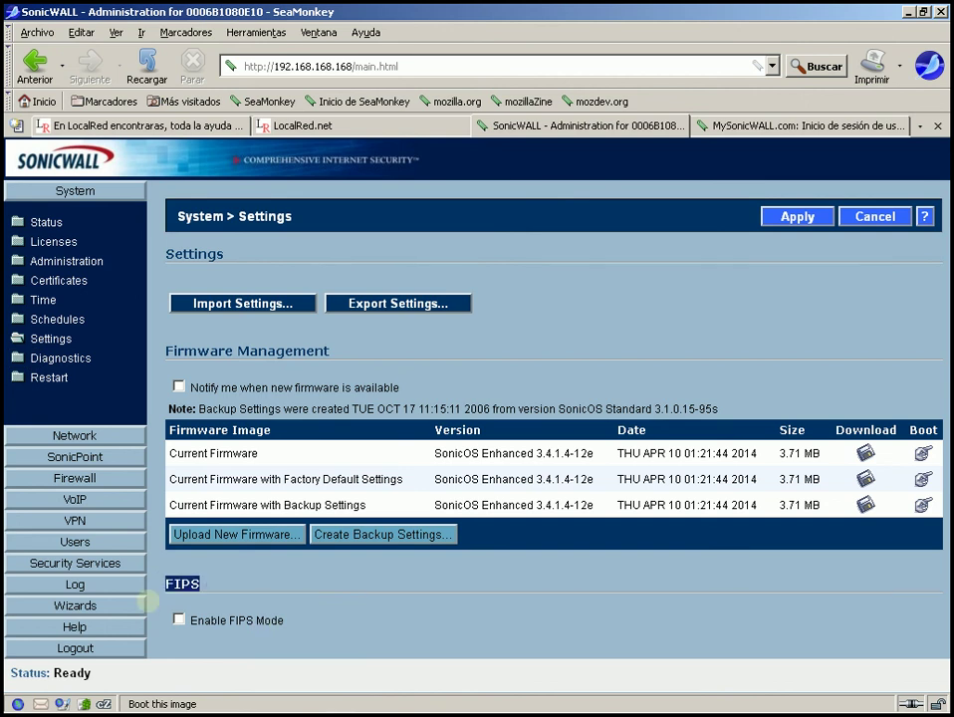
click(177, 620)
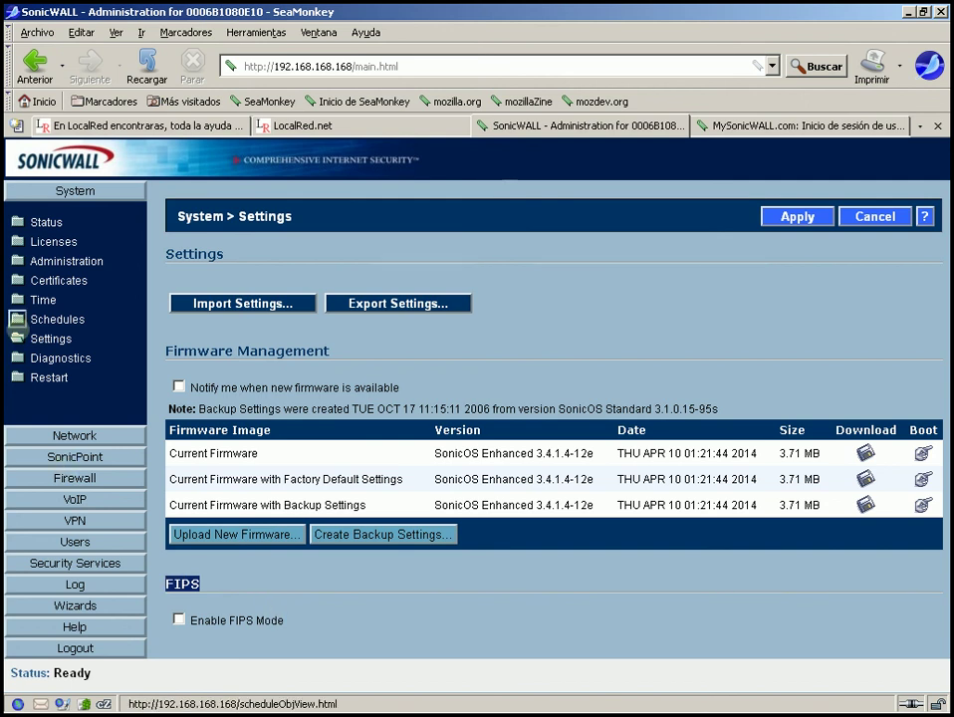
- On System Diagnostics, chart CPU utilisation for Last 30 Days, then Last 30 Seconds
click(60, 358)
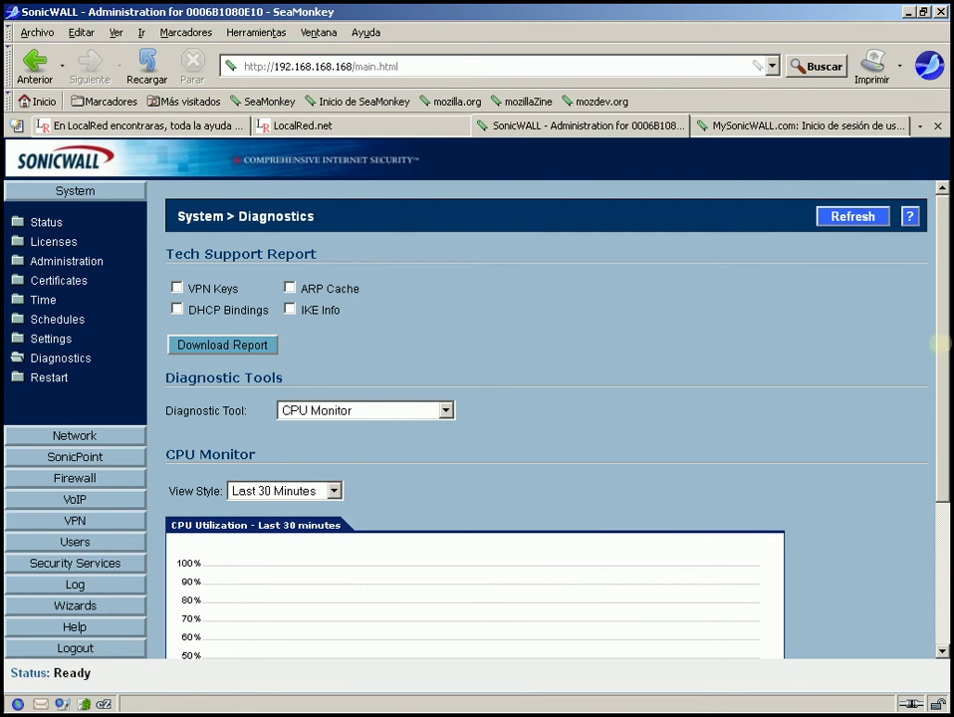
scroll(478, 396, down, 4)
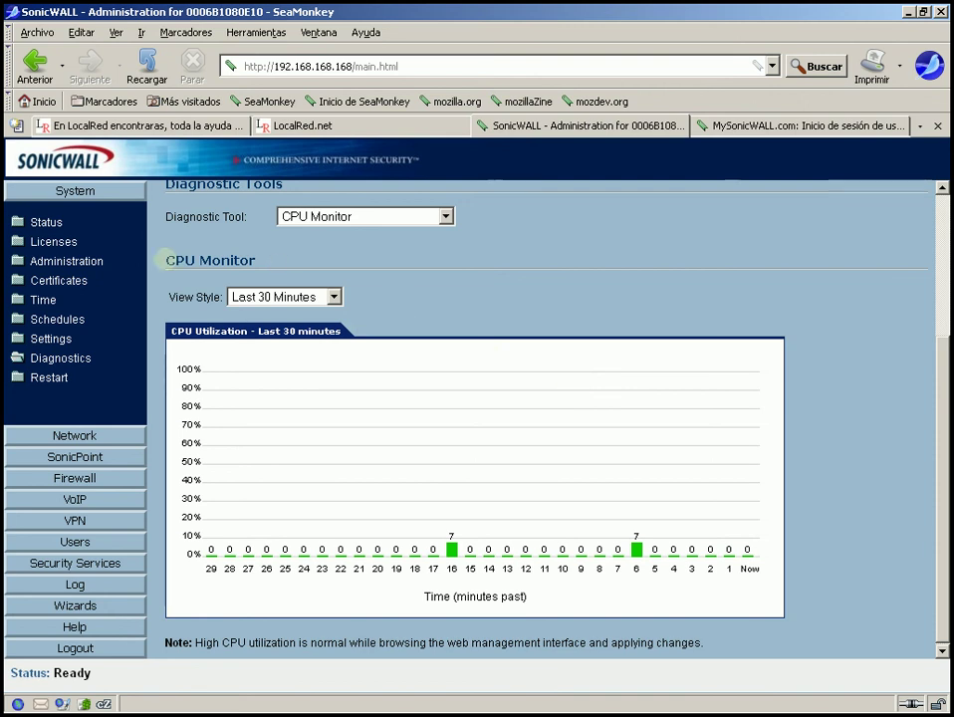
drag(165, 259, 263, 261)
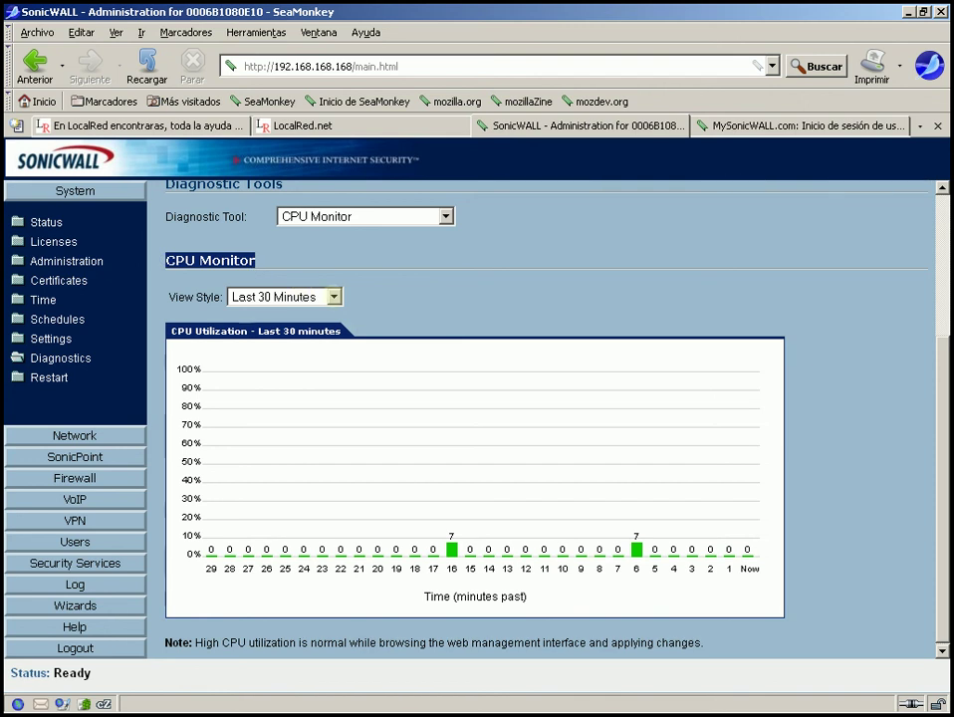
click(289, 297)
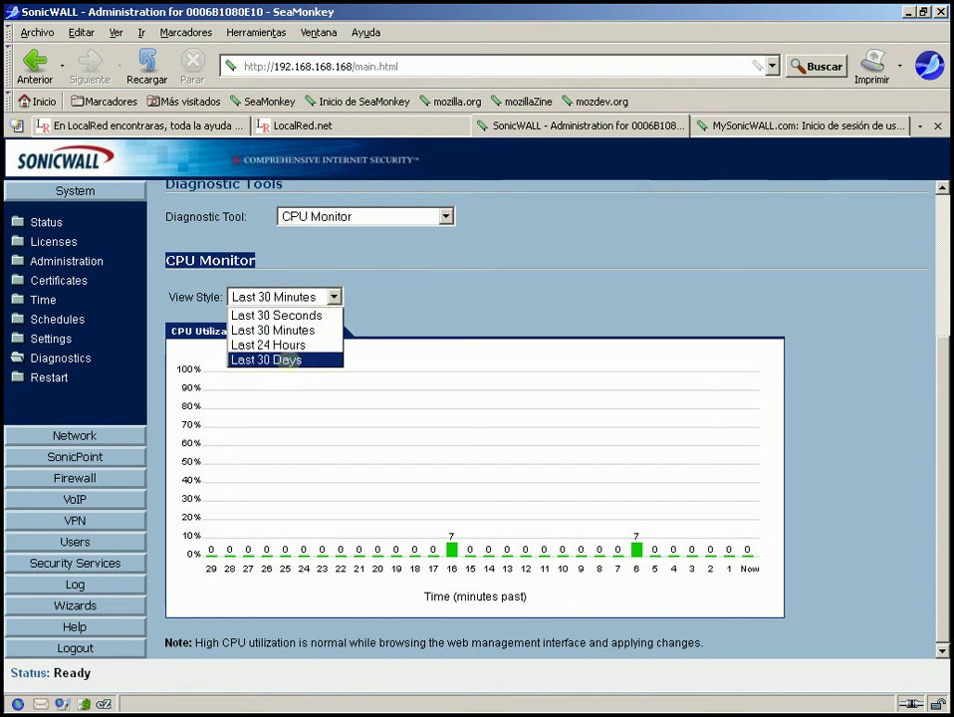
click(284, 359)
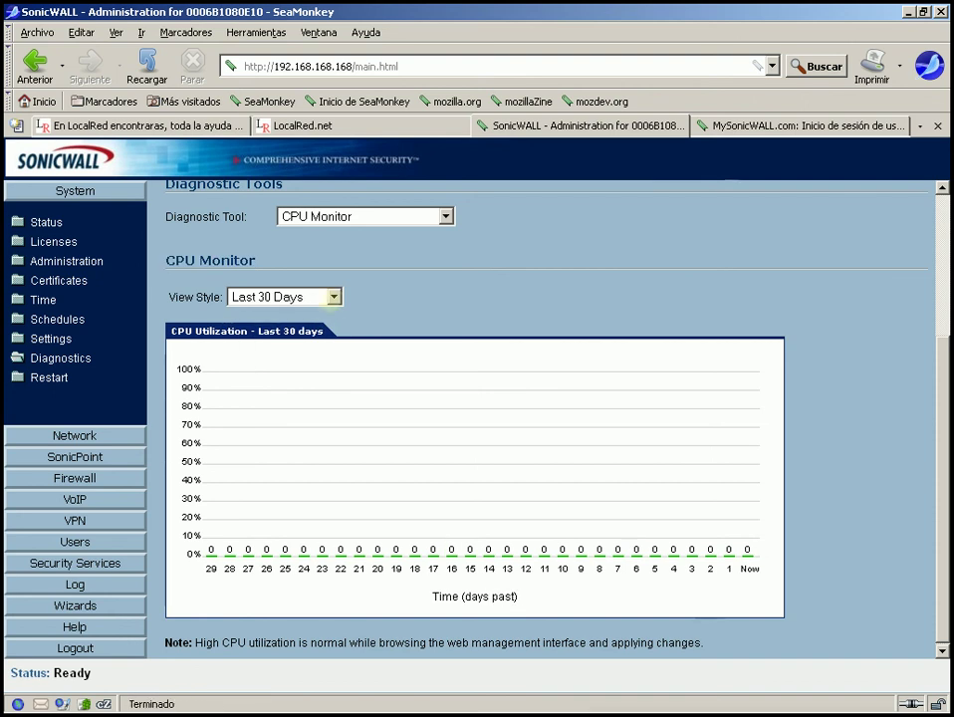
click(315, 297)
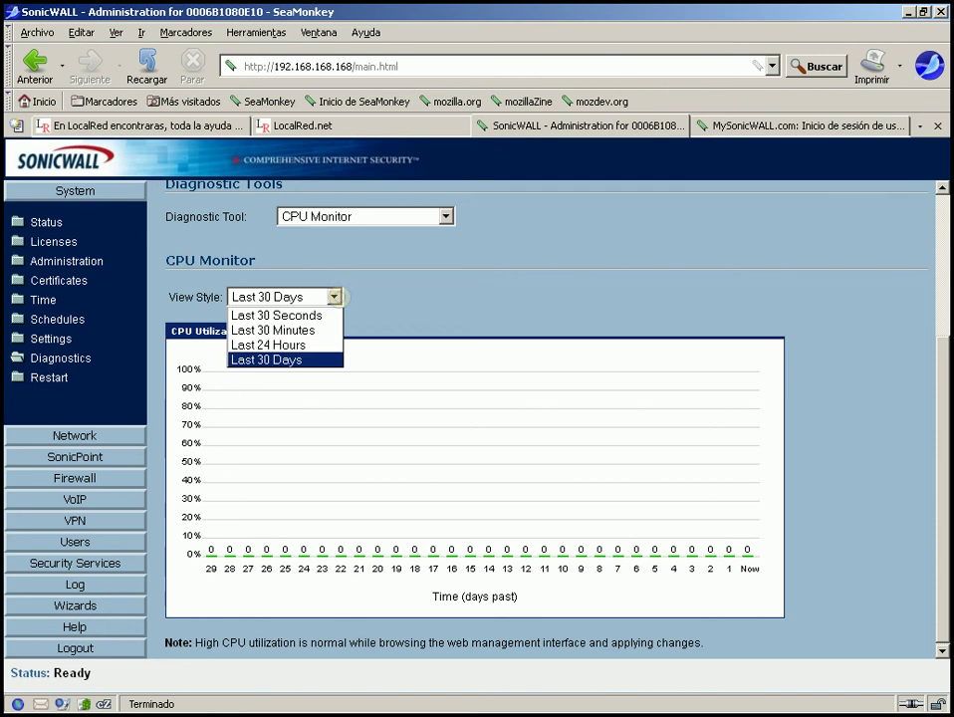
click(315, 314)
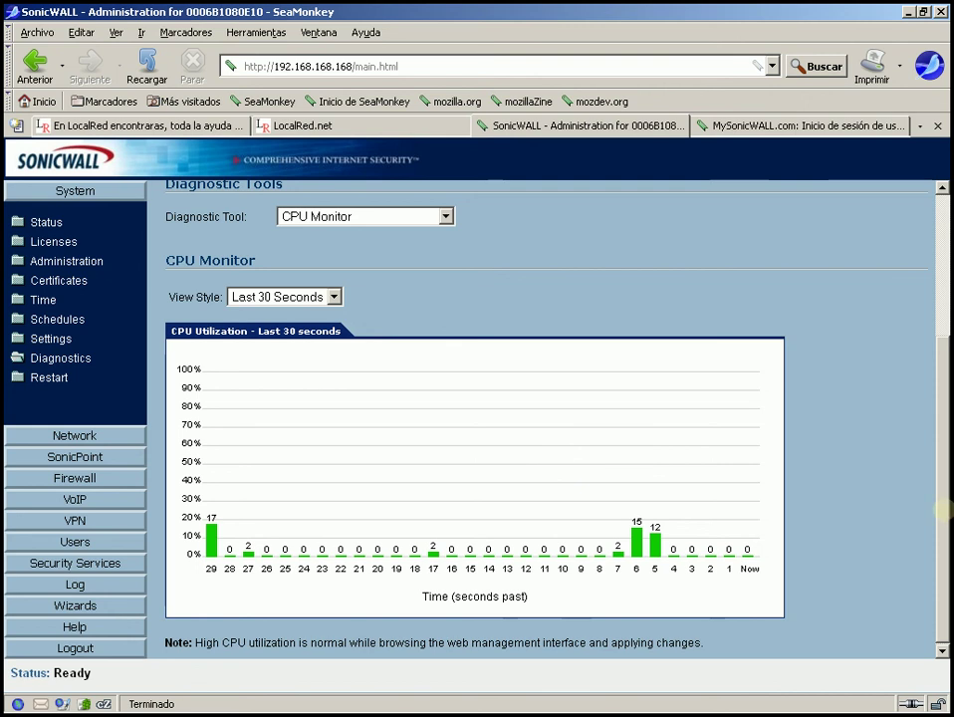
- Return to the top of the page and open the Diagnostic Tool dropdown
scroll(921, 441, up, 2)
scroll(921, 440, down, 2)
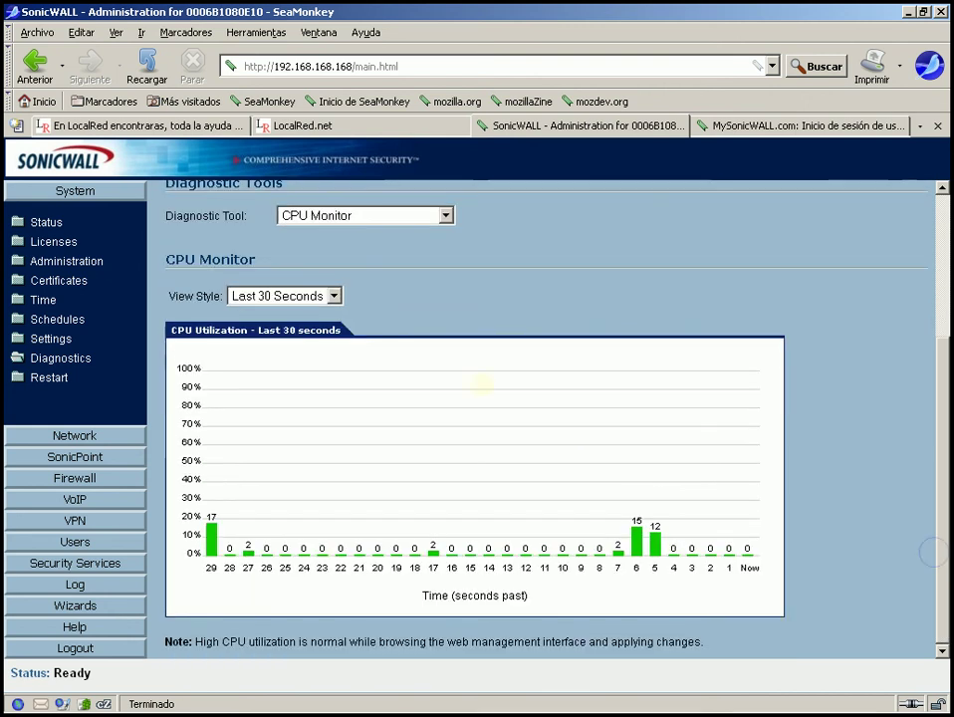
scroll(933, 296, up, 2)
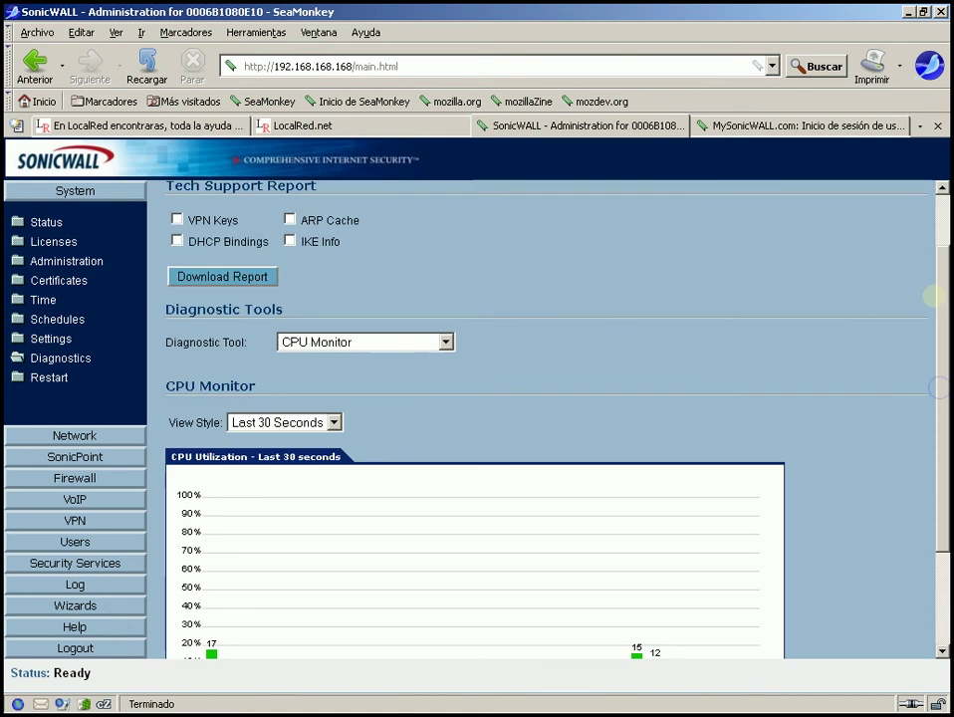
scroll(927, 269, up, 1)
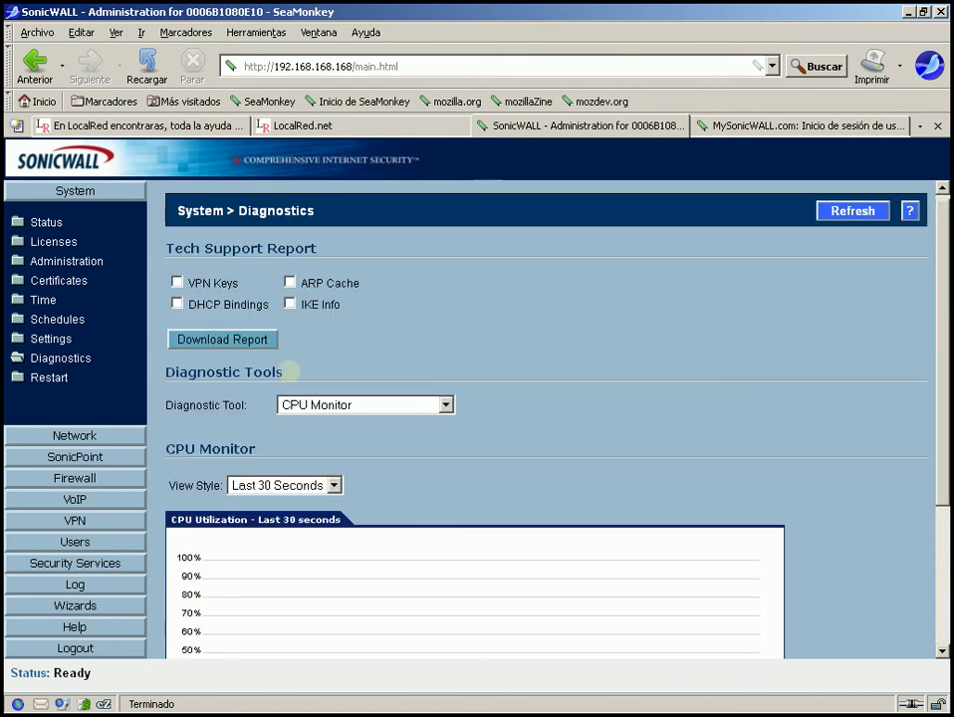
click(444, 403)
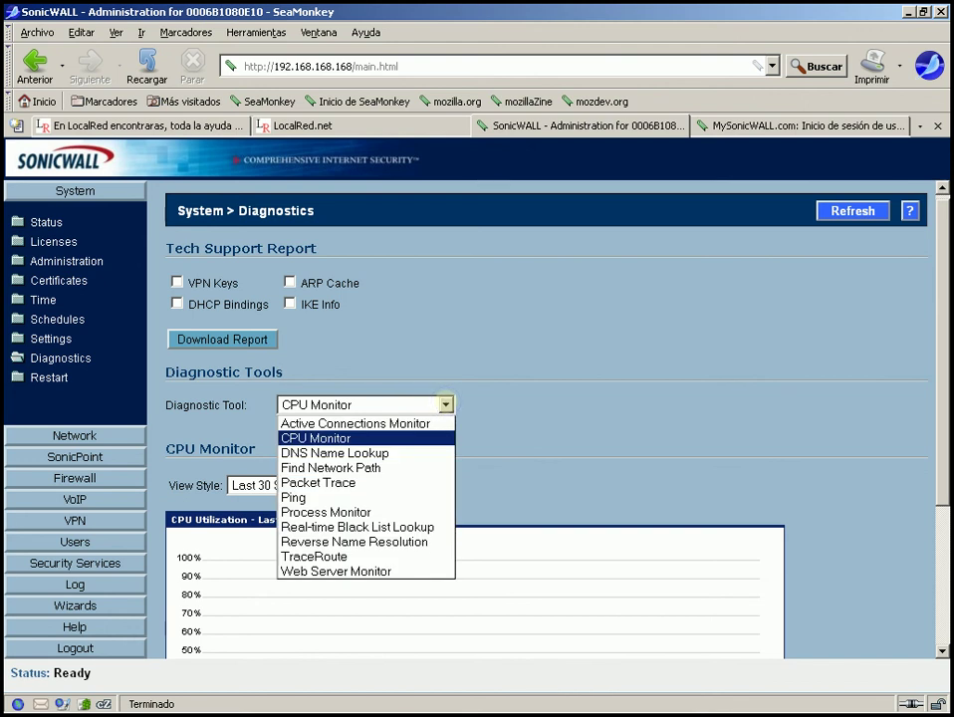
- Switch to the Active Connections Monitor and examine the connection rows' source IP 192.168.168.7
click(418, 422)
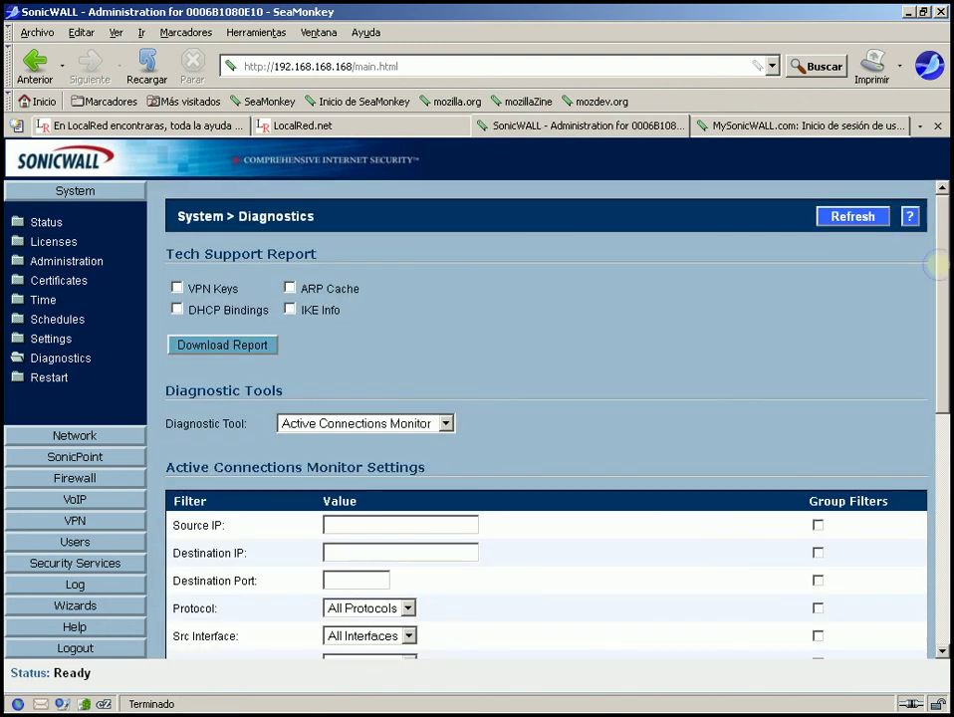
drag(936, 264, 948, 546)
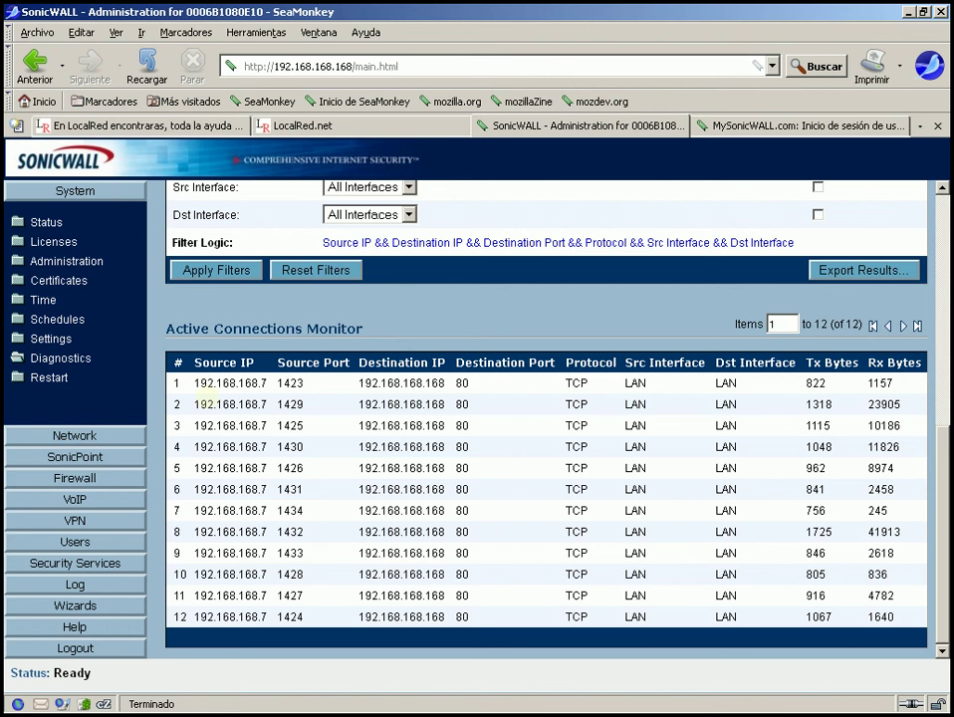
drag(189, 383, 477, 616)
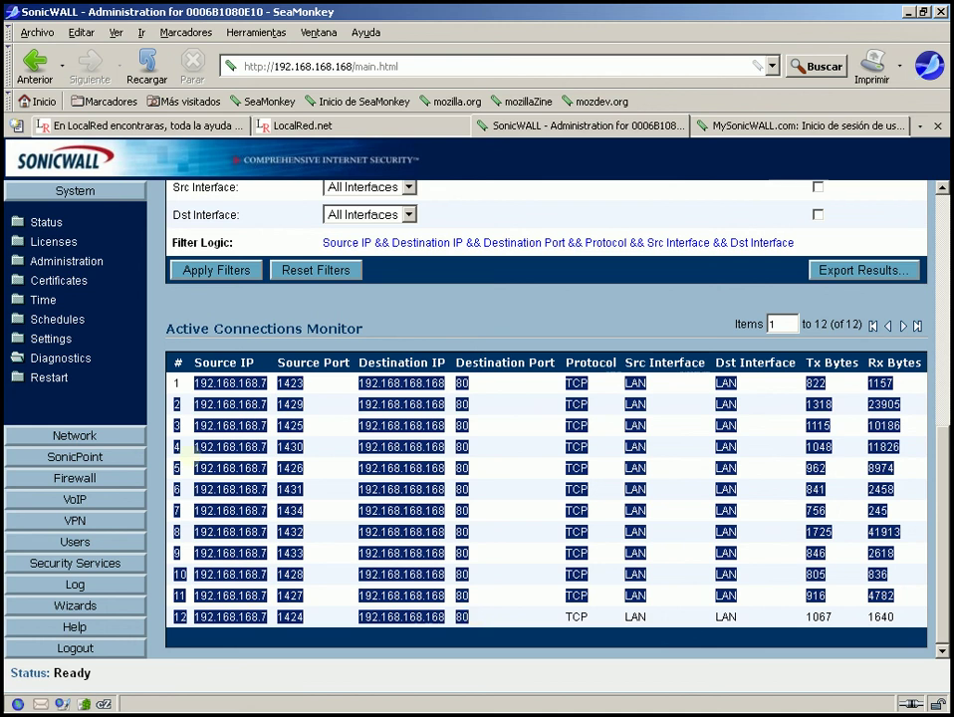
click(196, 386)
drag(195, 387, 277, 384)
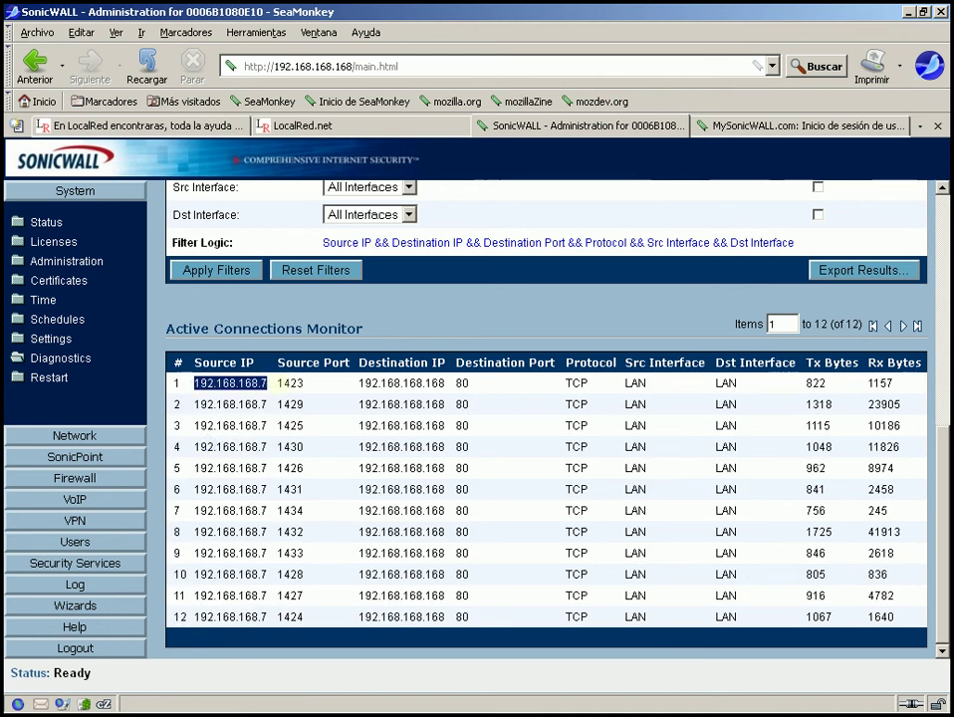
drag(277, 385, 286, 493)
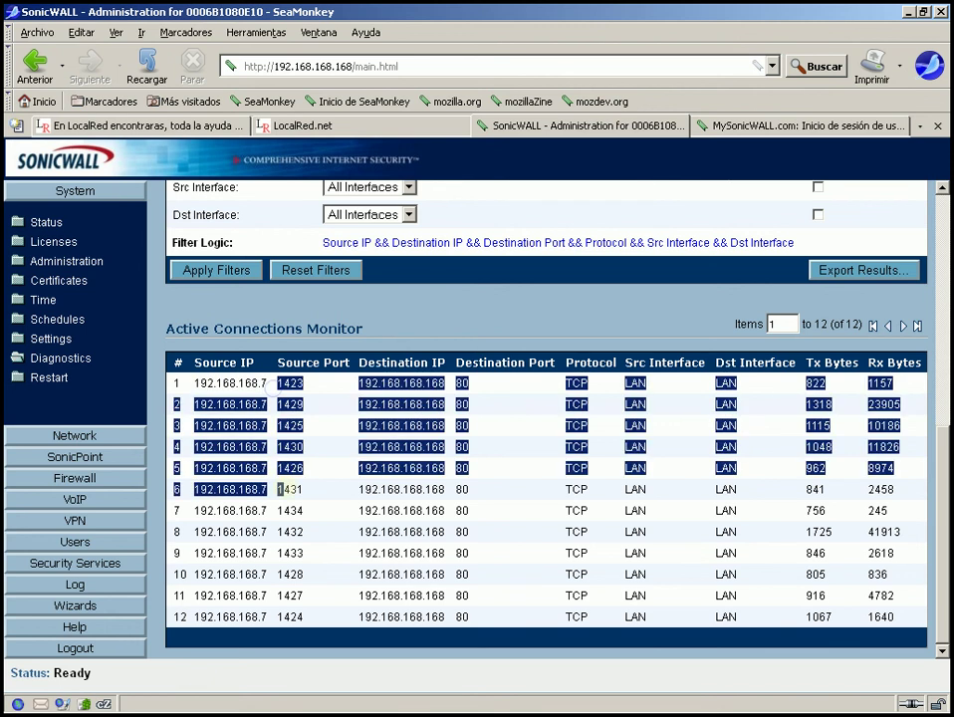
click(285, 496)
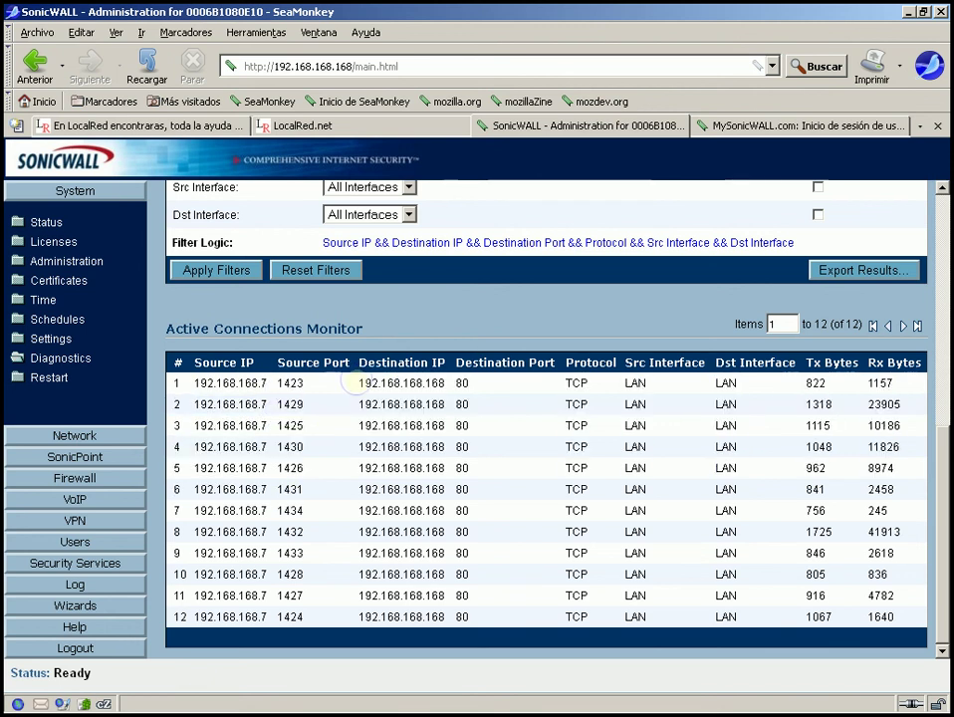
- Check destination IP 192.168.168.168 and byte counts in the first rows, then scroll back to the filters
drag(359, 383, 450, 384)
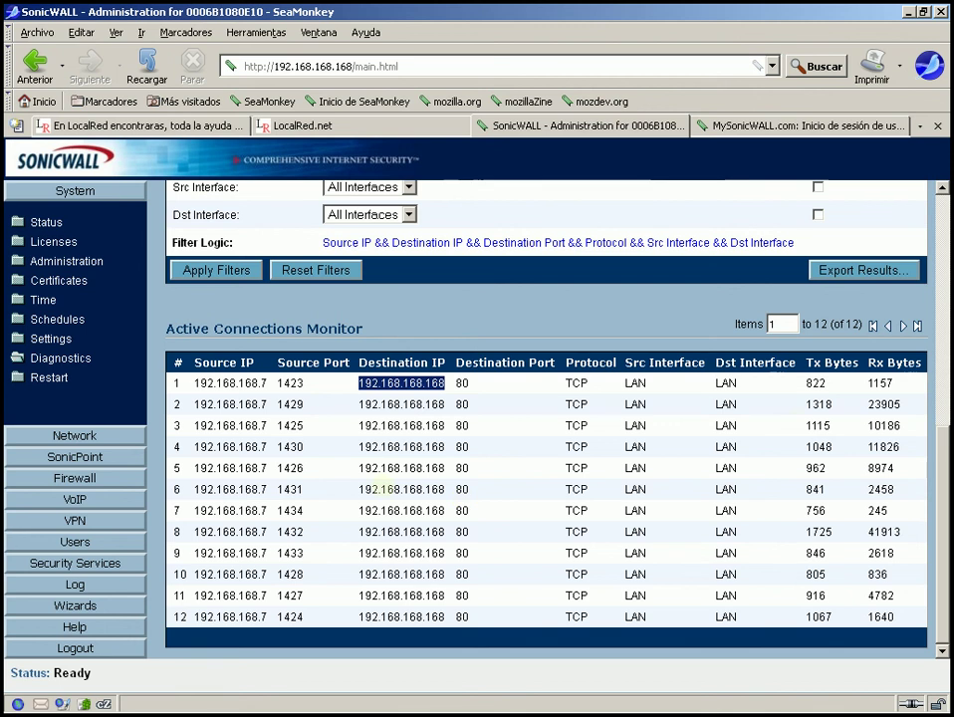
drag(806, 382, 900, 447)
click(897, 446)
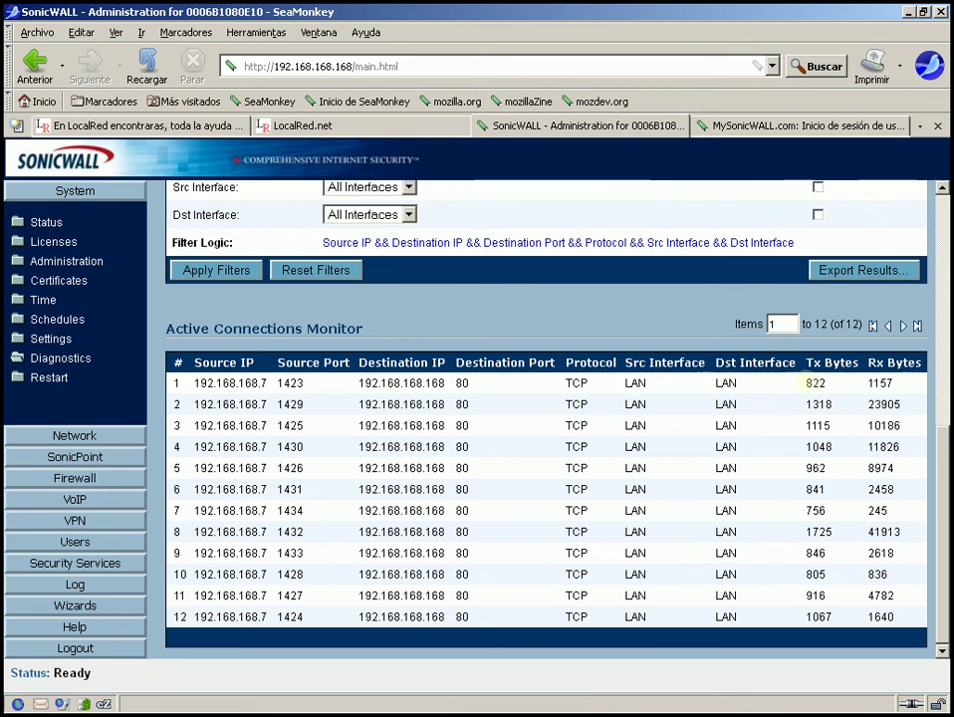
drag(805, 383, 897, 383)
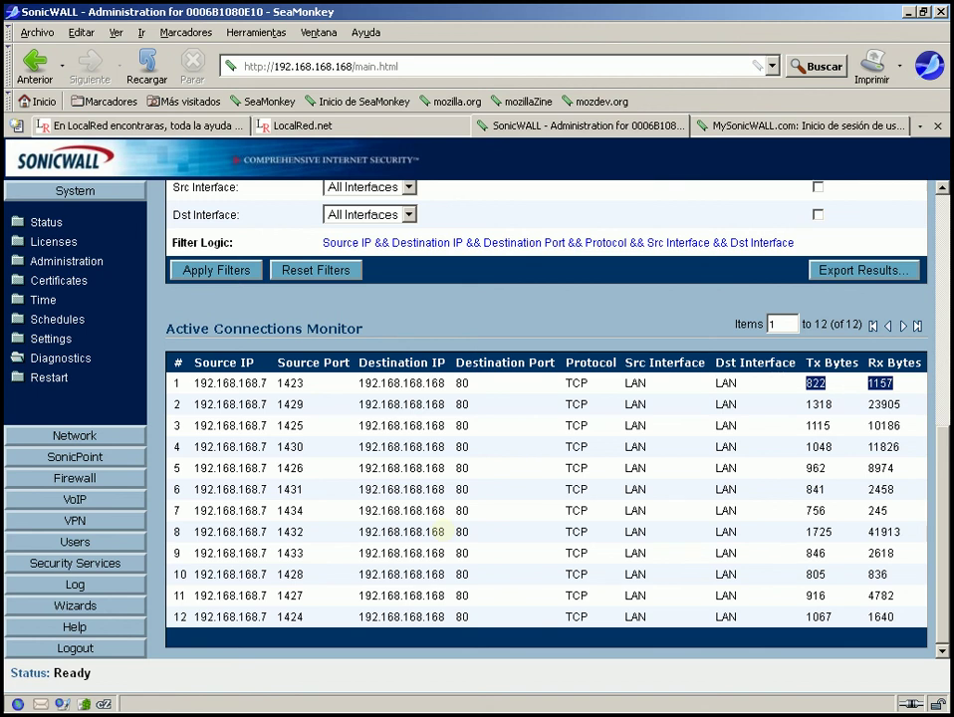
drag(359, 383, 446, 383)
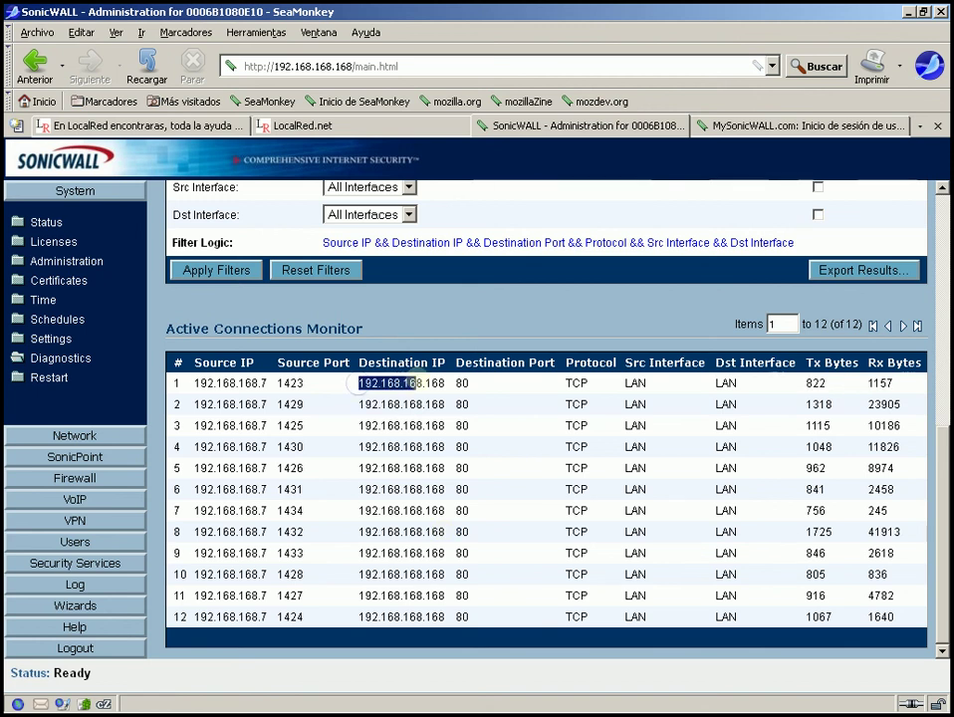
drag(359, 404, 447, 403)
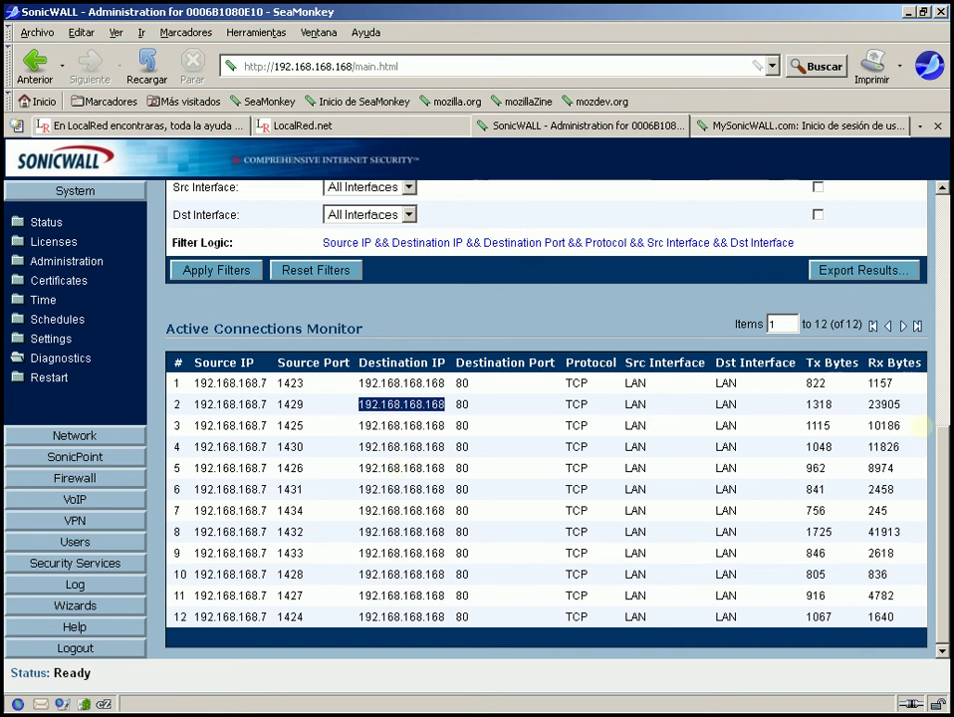
drag(942, 448, 943, 291)
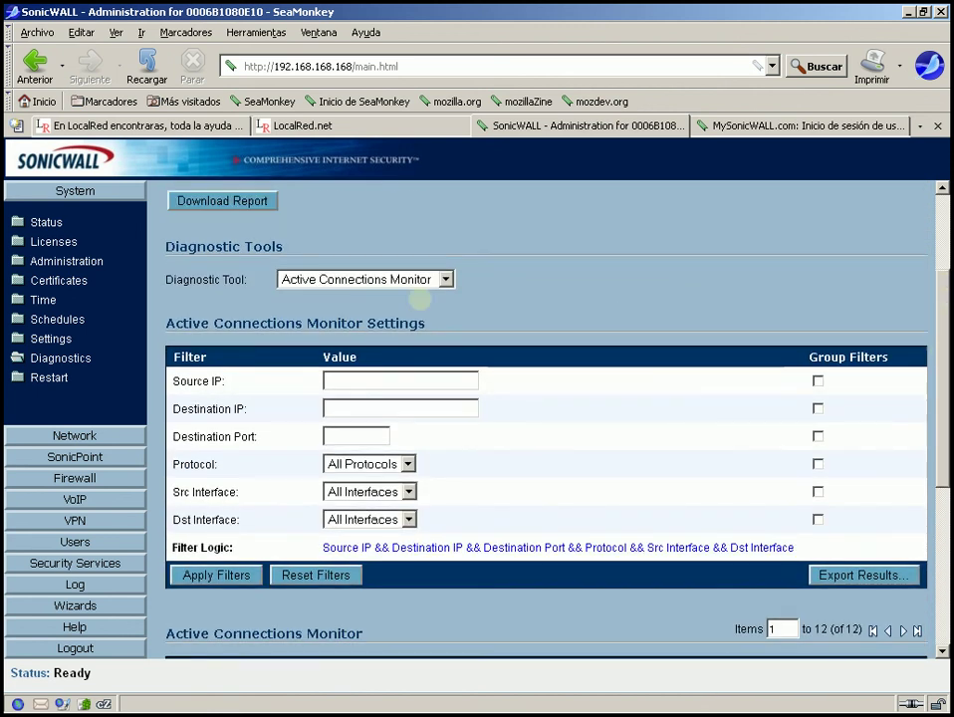
- Go through the connection filters, leaving All Protocols and All Interfaces, then open the tool list
click(351, 383)
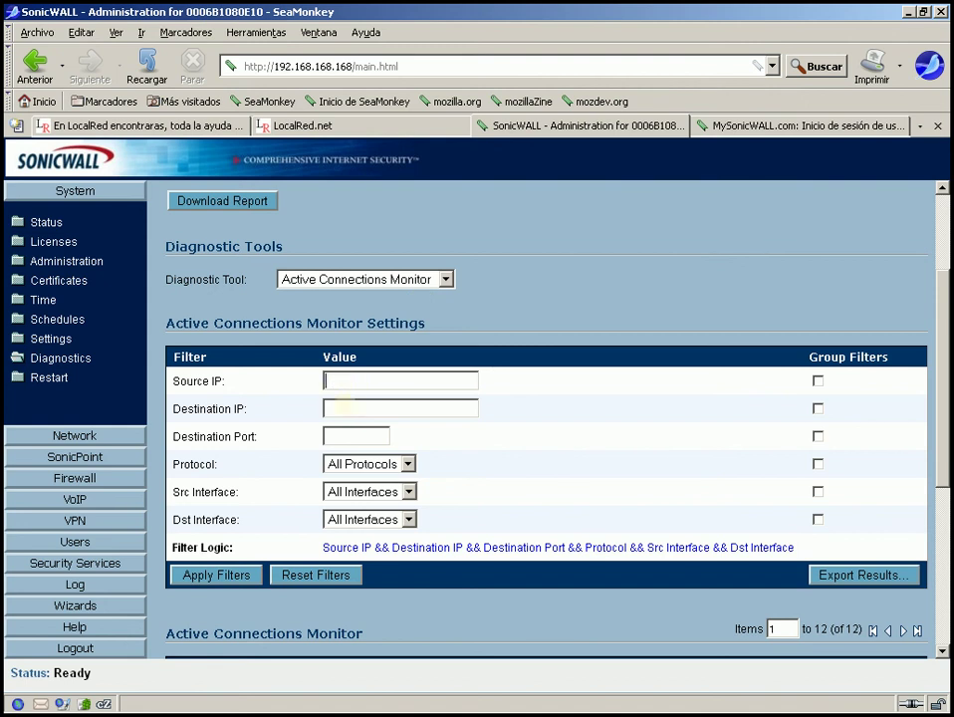
click(339, 408)
click(339, 438)
click(409, 464)
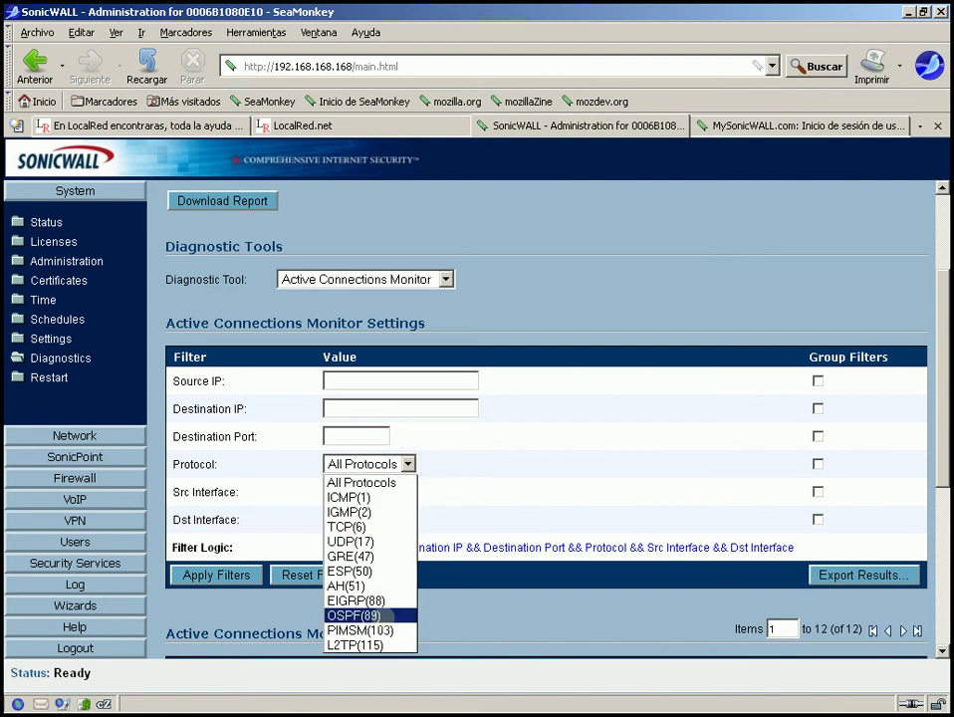
click(359, 482)
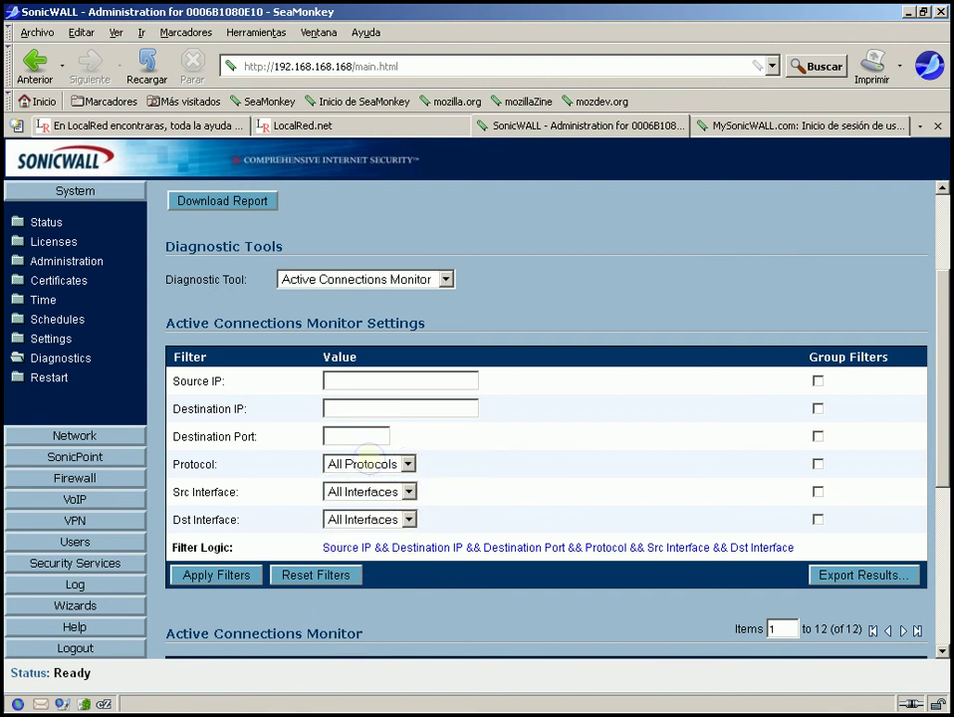
click(366, 490)
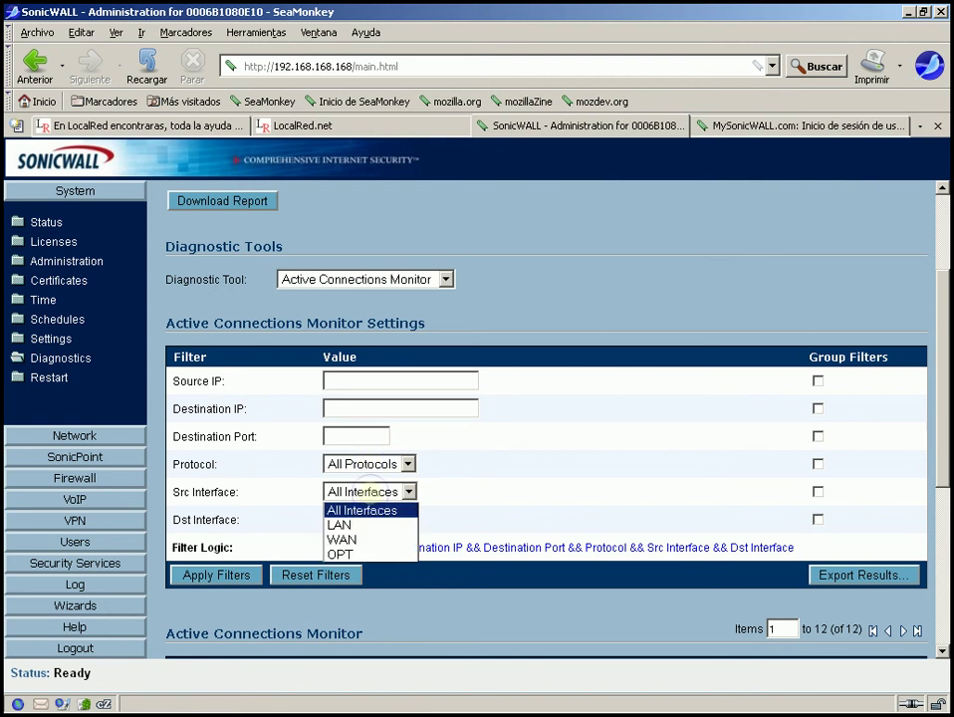
click(367, 492)
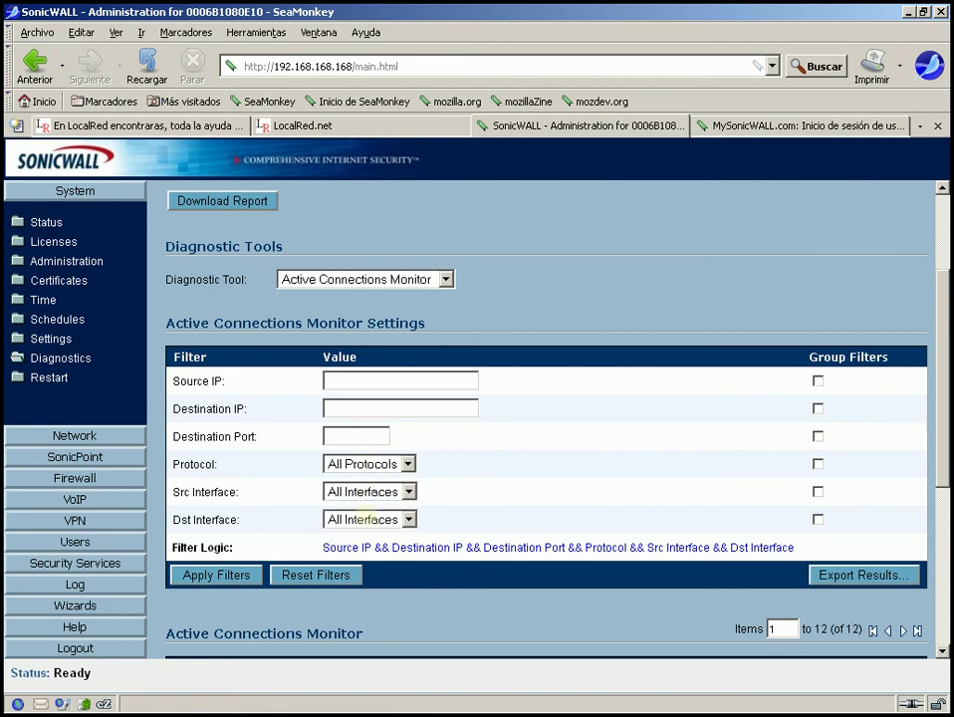
click(366, 511)
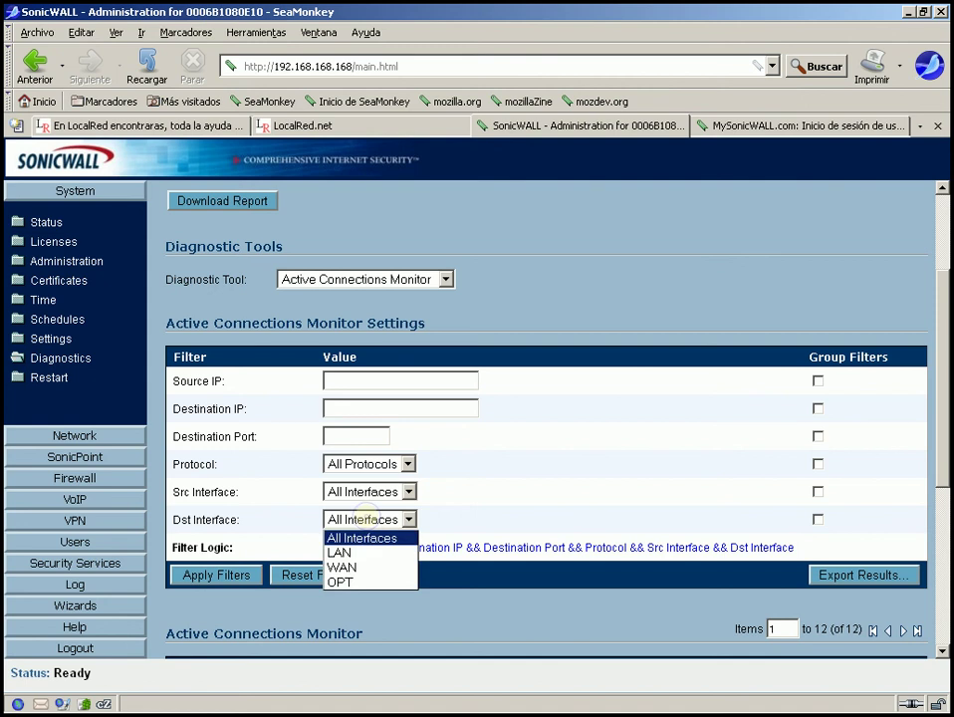
click(365, 513)
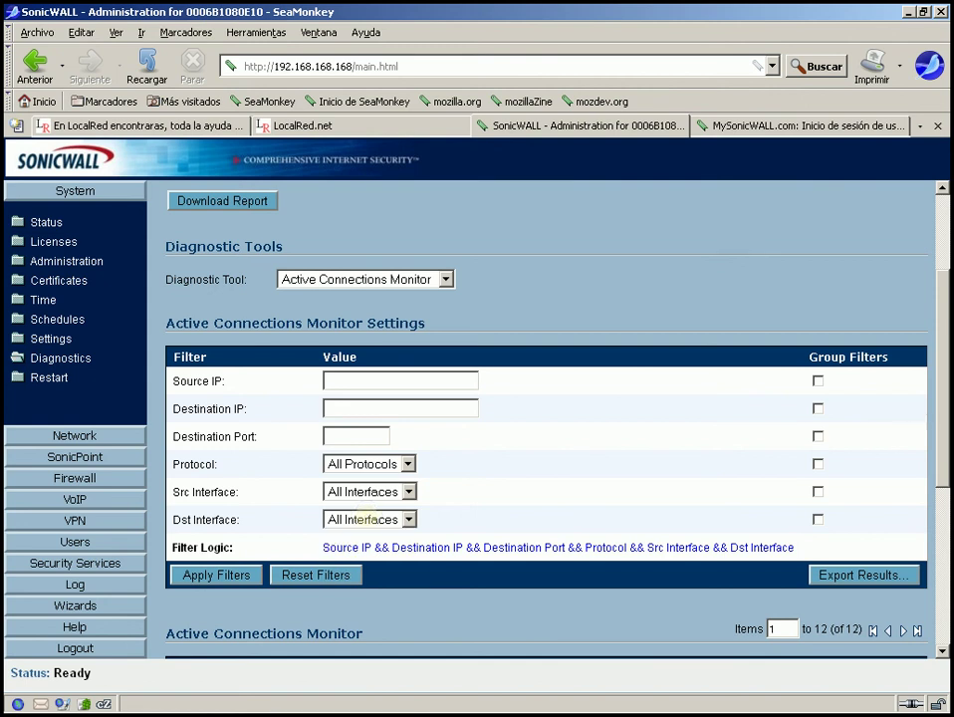
click(444, 279)
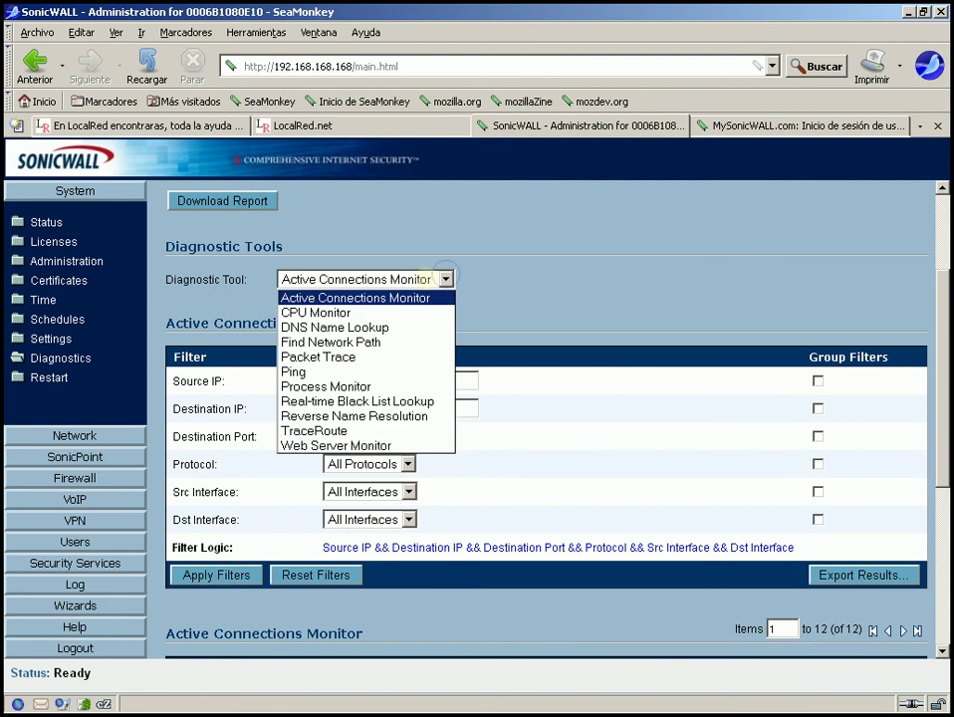
- View CPU Monitor, then DNS Name Lookup with servers 8.8.8.8 and 8.8.4.4, and reopen the tool list
click(338, 312)
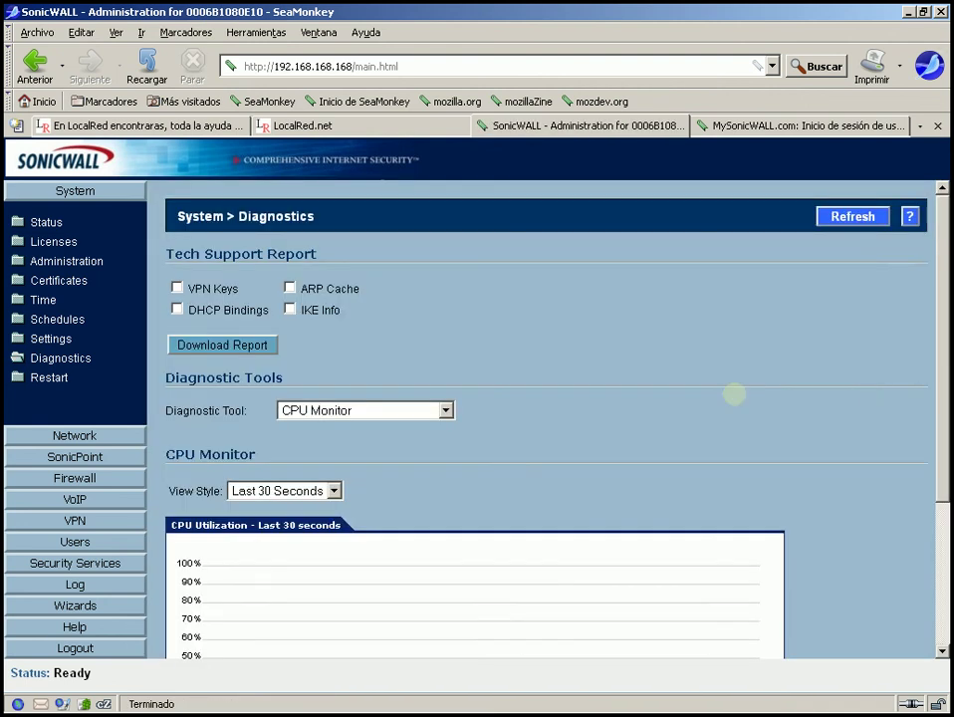
click(445, 410)
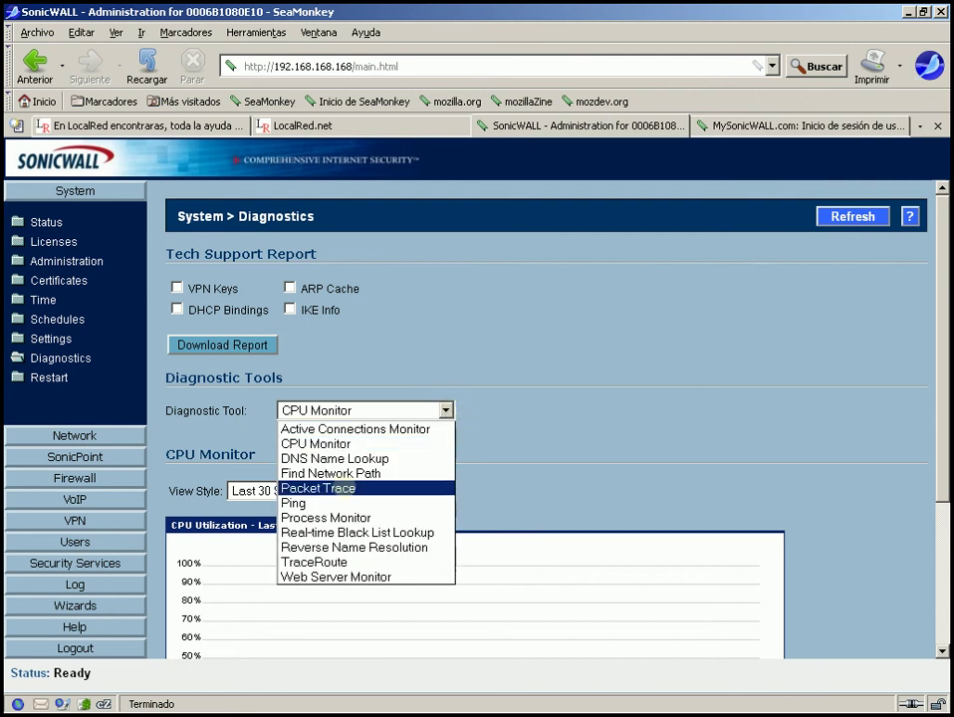
click(347, 460)
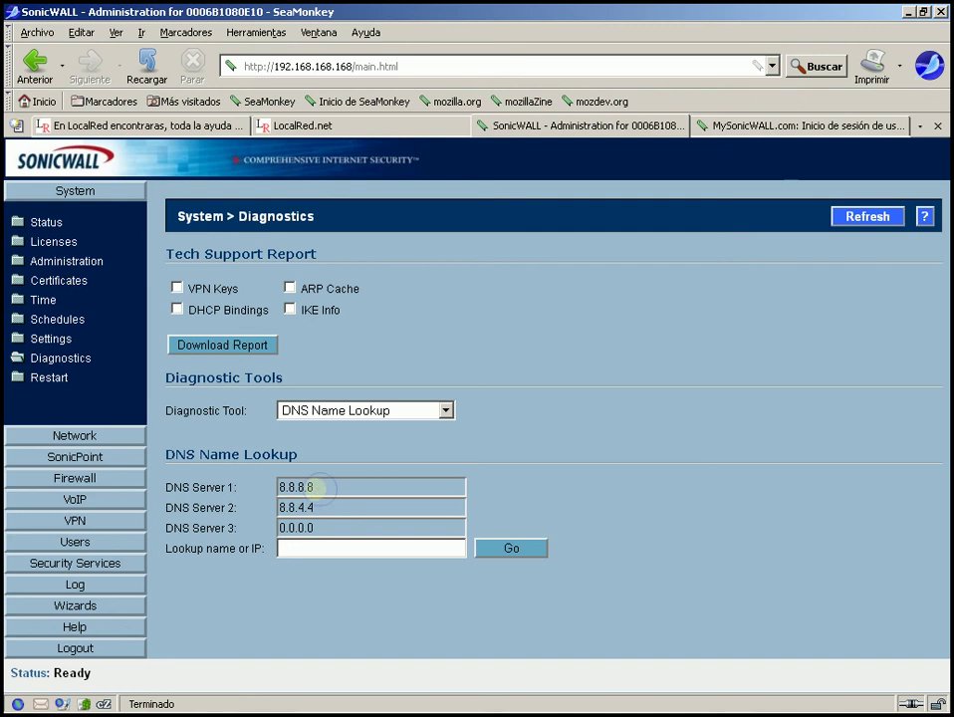
click(329, 543)
click(371, 411)
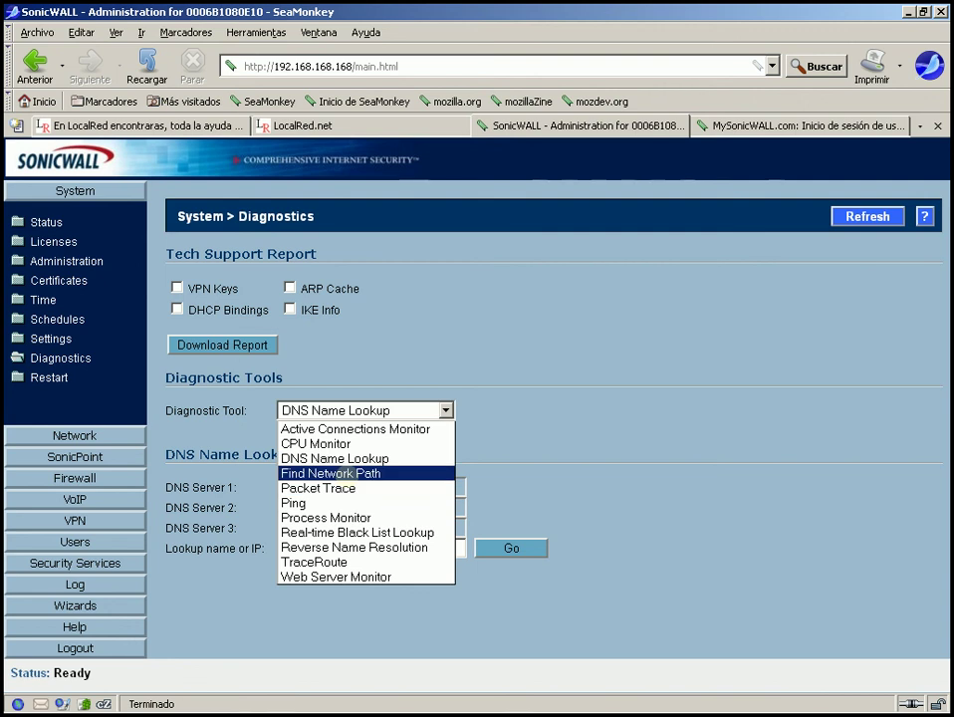
- Run Find Network Path for 192.168.1.50, showing it on the WAN via router 192.168.1.1
click(338, 473)
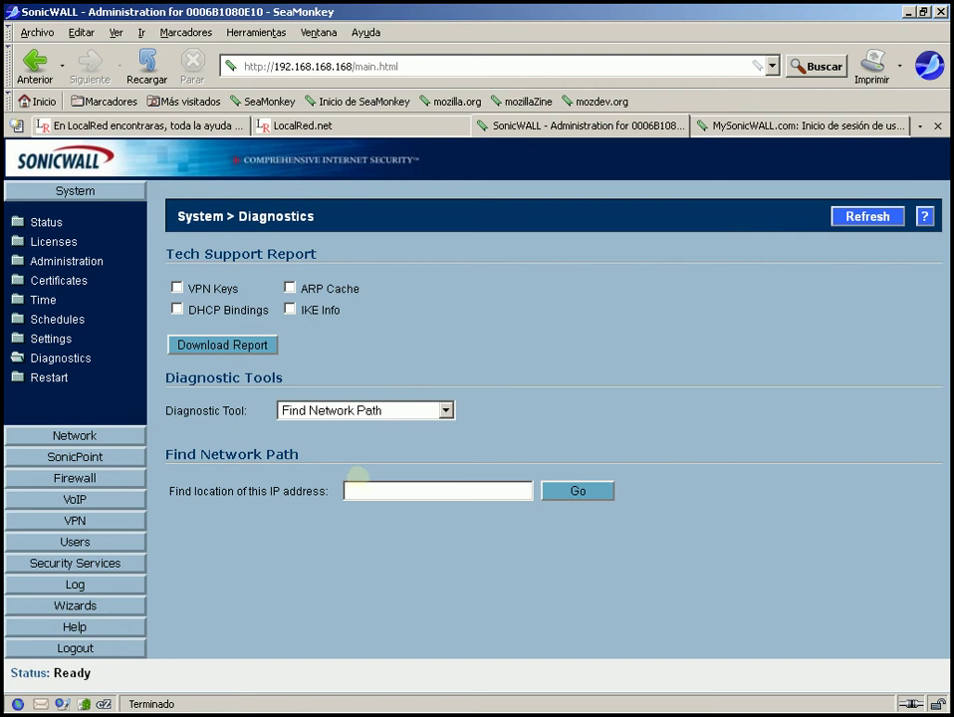
click(360, 490)
text(192.168.1.)
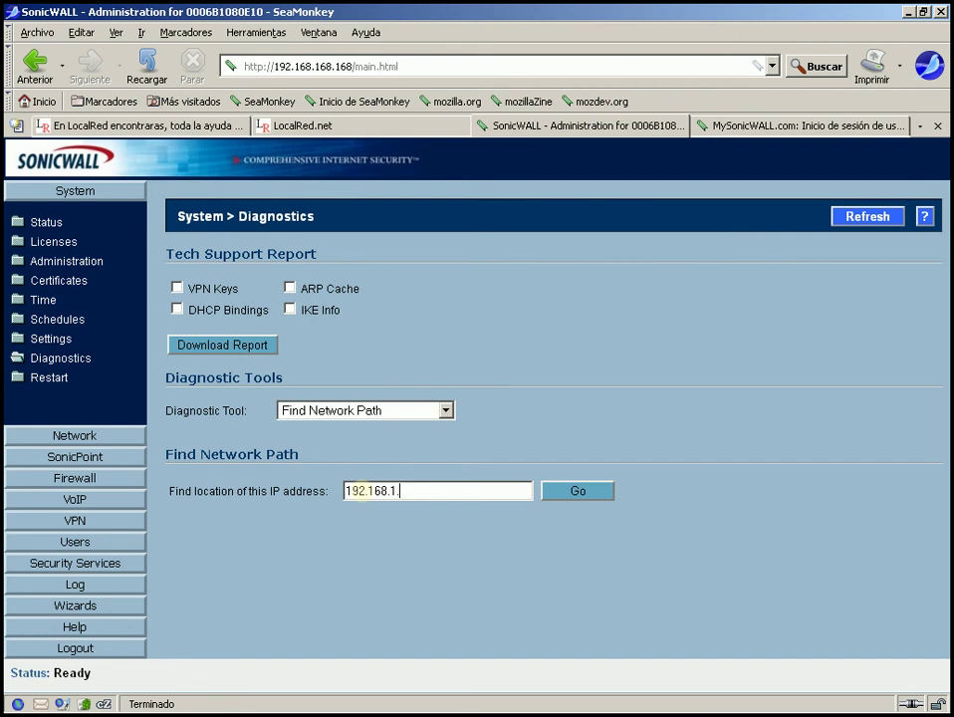
text(50)
click(553, 492)
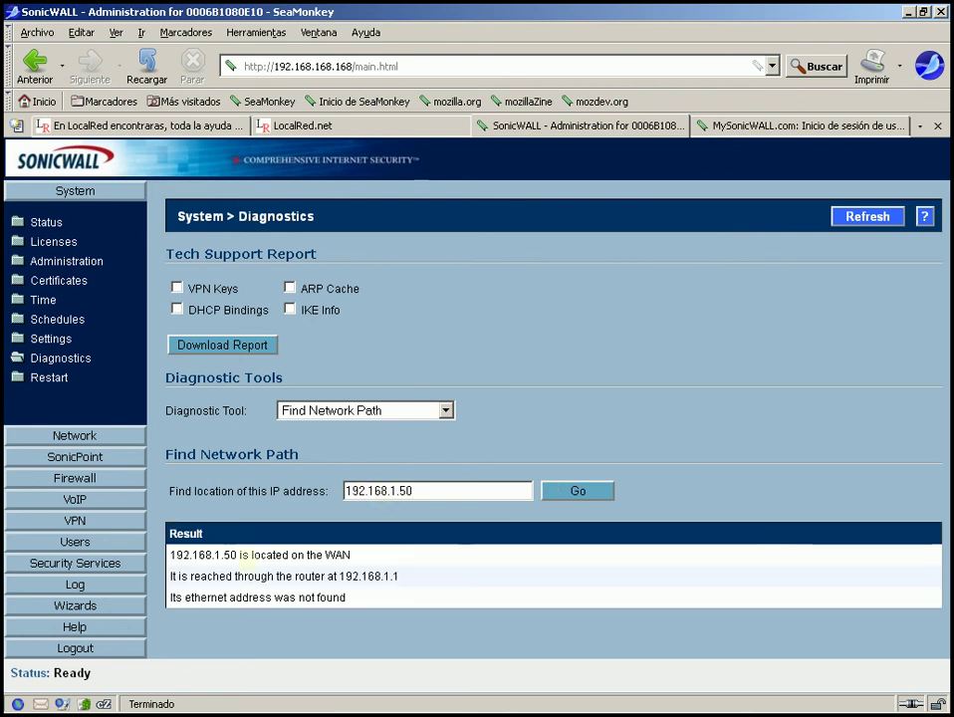
double_click(321, 575)
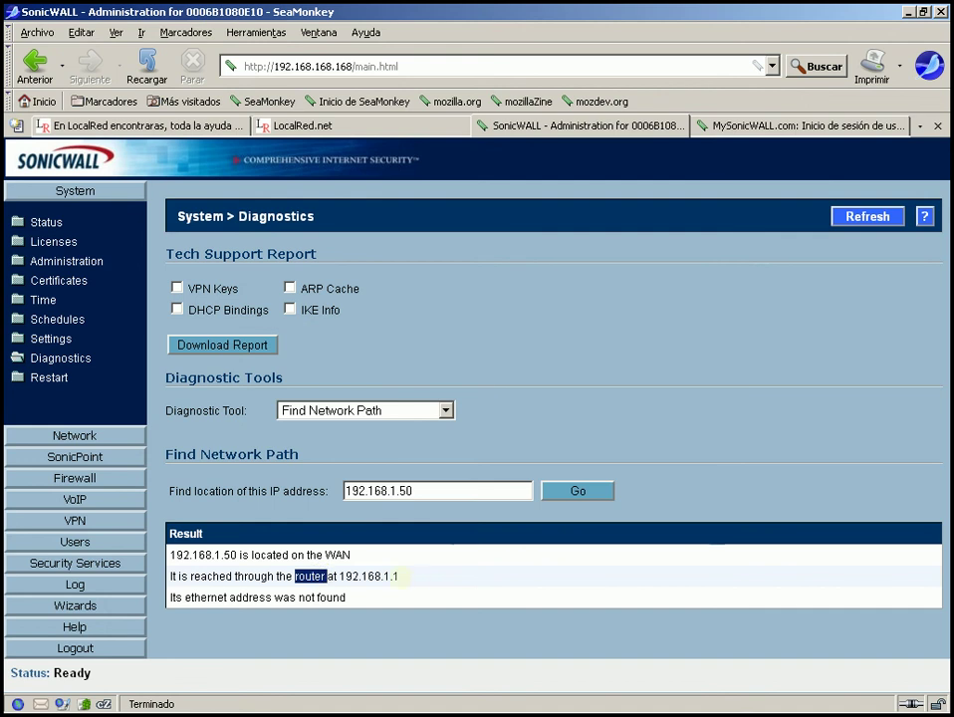
drag(359, 577, 340, 576)
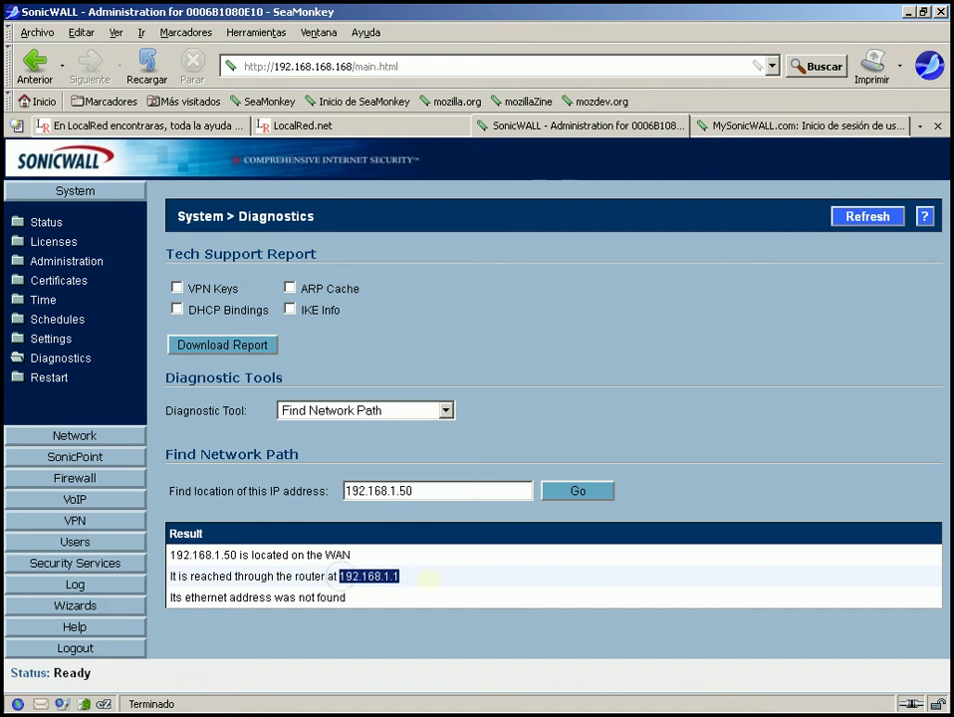
click(427, 580)
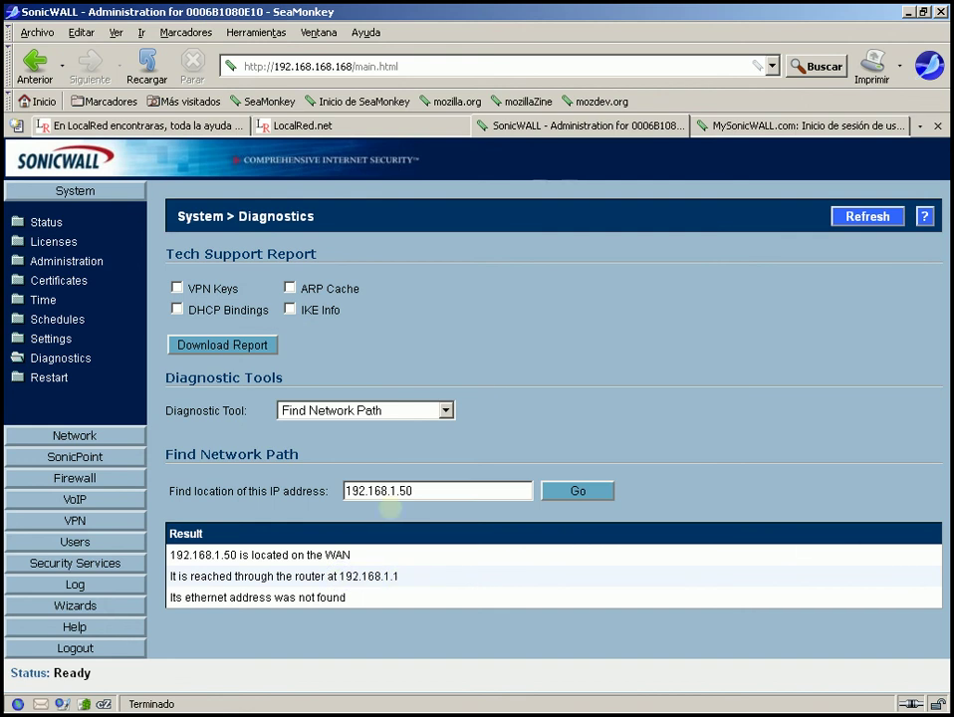
drag(451, 489, 199, 519)
- Find the path to 192.168.168.23, which is on the LAN and not behind a router
text(1)
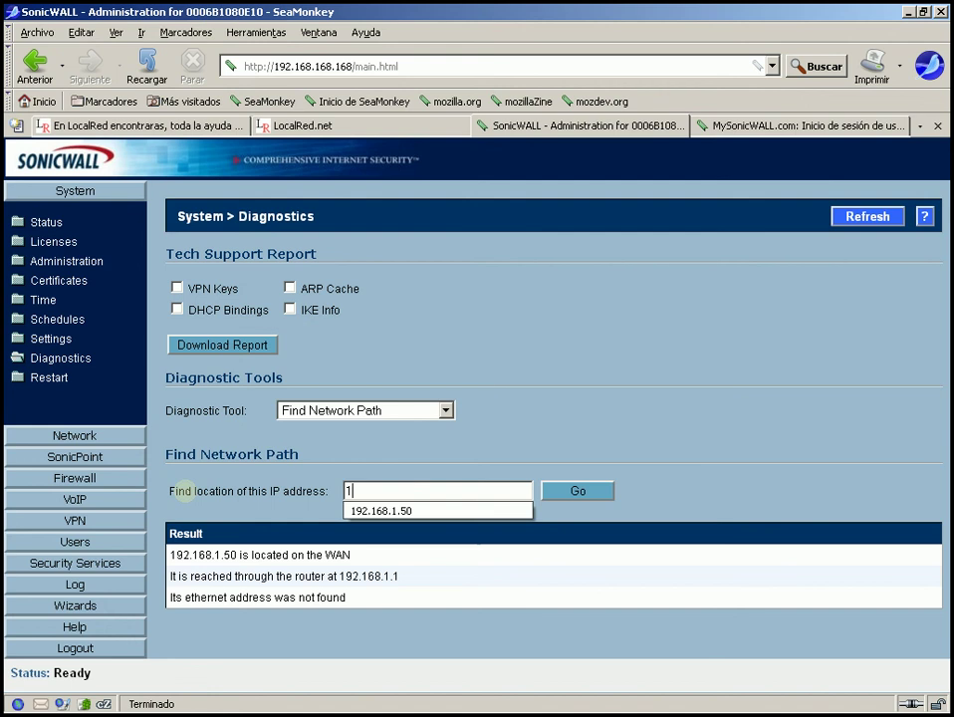
text(92.168.168.)
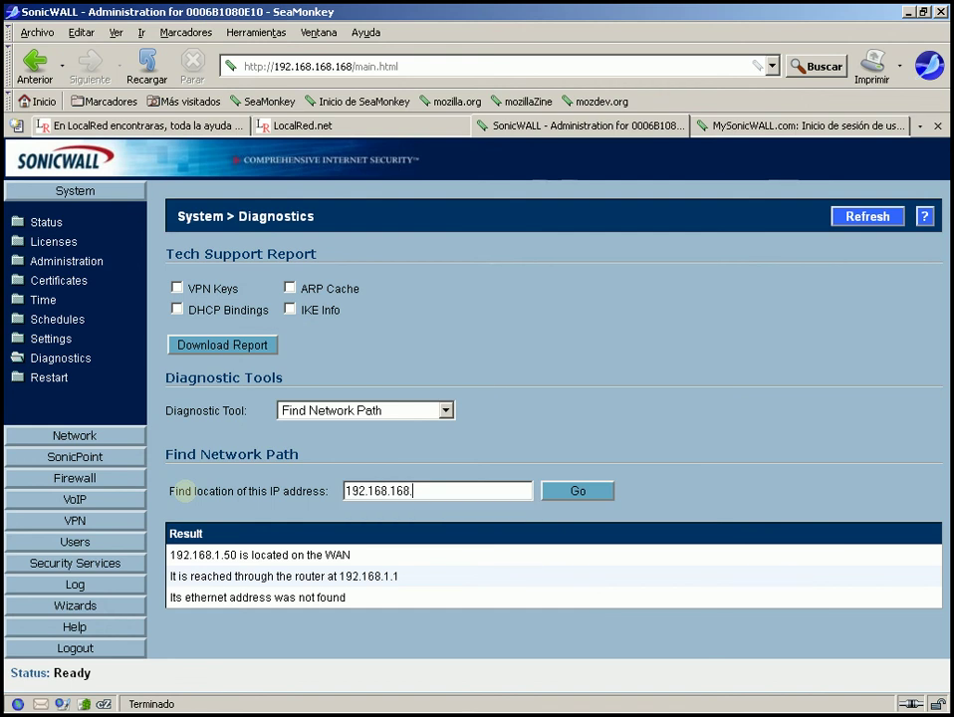
text(168)
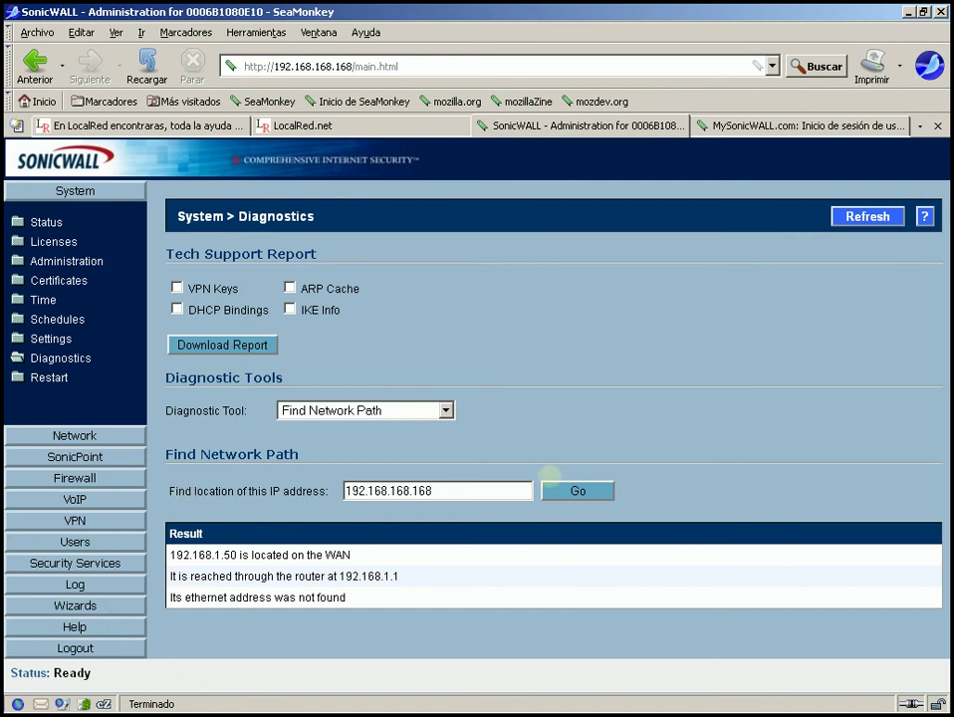
click(487, 488)
key(BackSpace)
key(BackSpace)
key(BackSpace)
text(23)
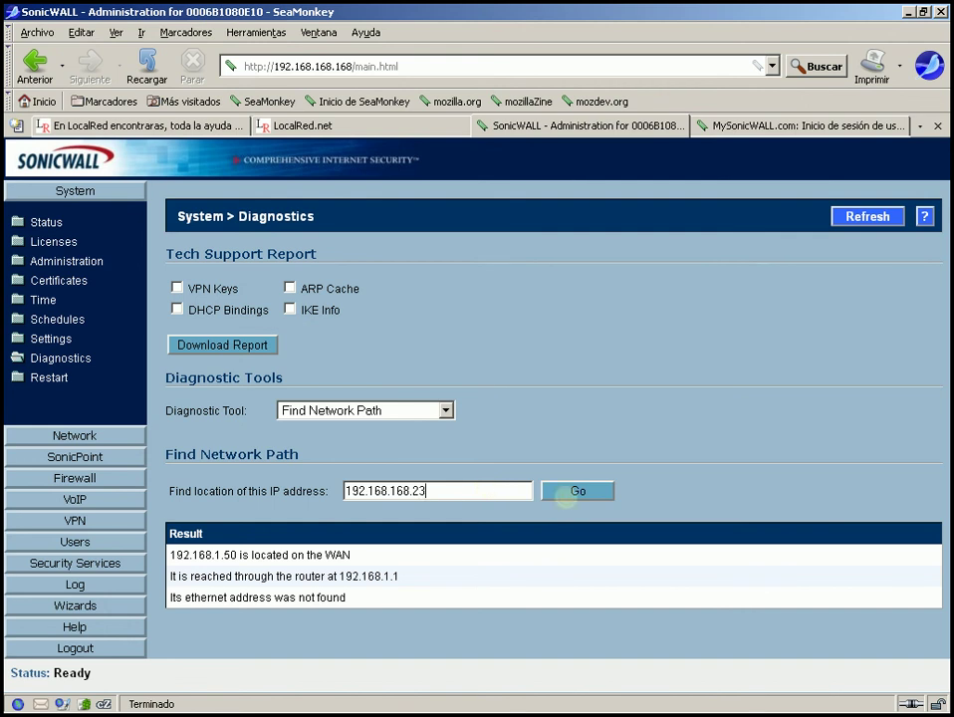
click(565, 496)
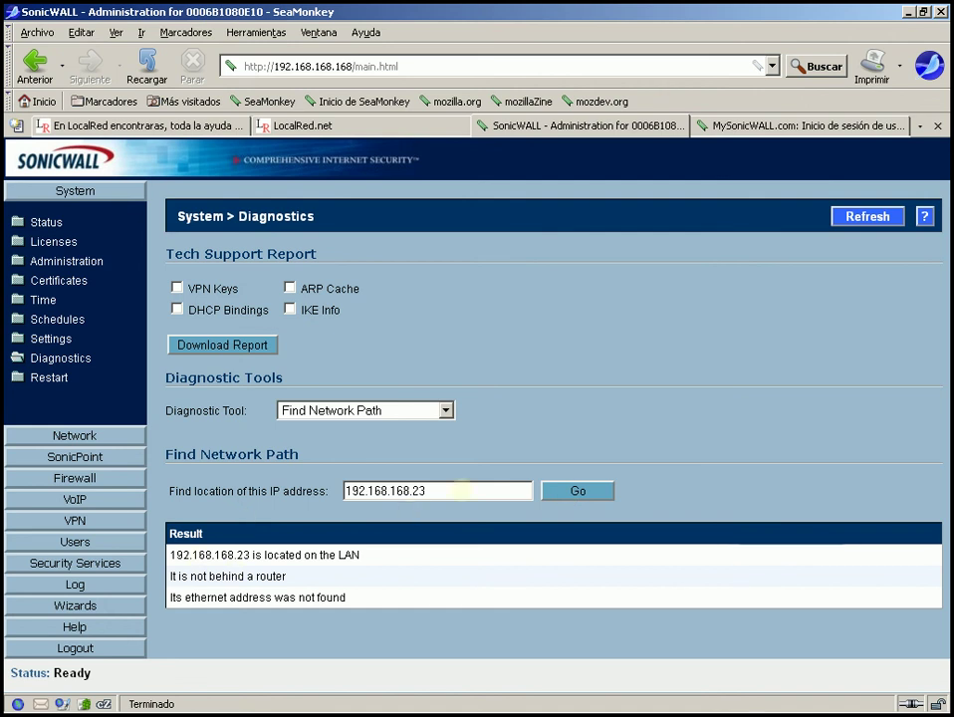
- Replace the lookup address with 8.8.8.8
drag(461, 490, 283, 503)
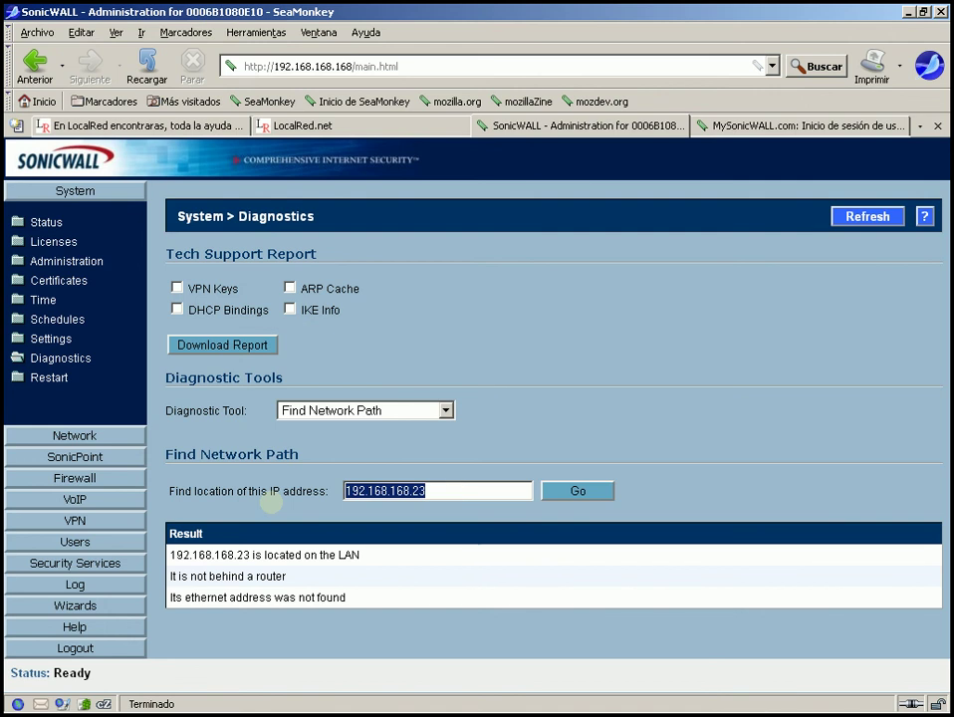
key(Delete)
text(8.8.8.8)
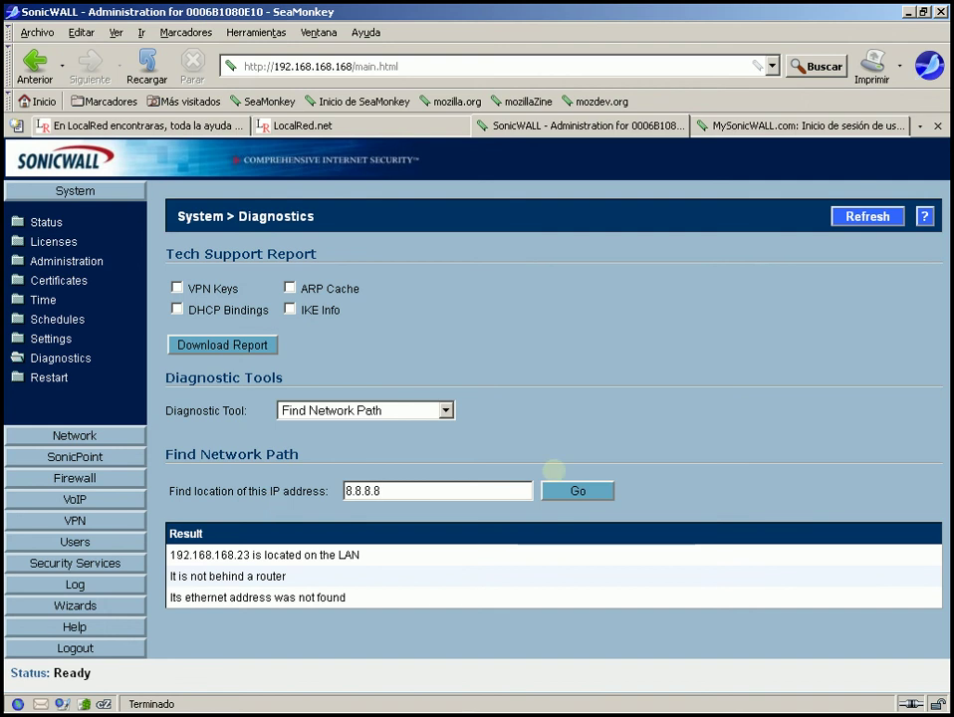
- Find the network path to 8.8.8.8, showing WAN via router 192.168.1.1
click(577, 489)
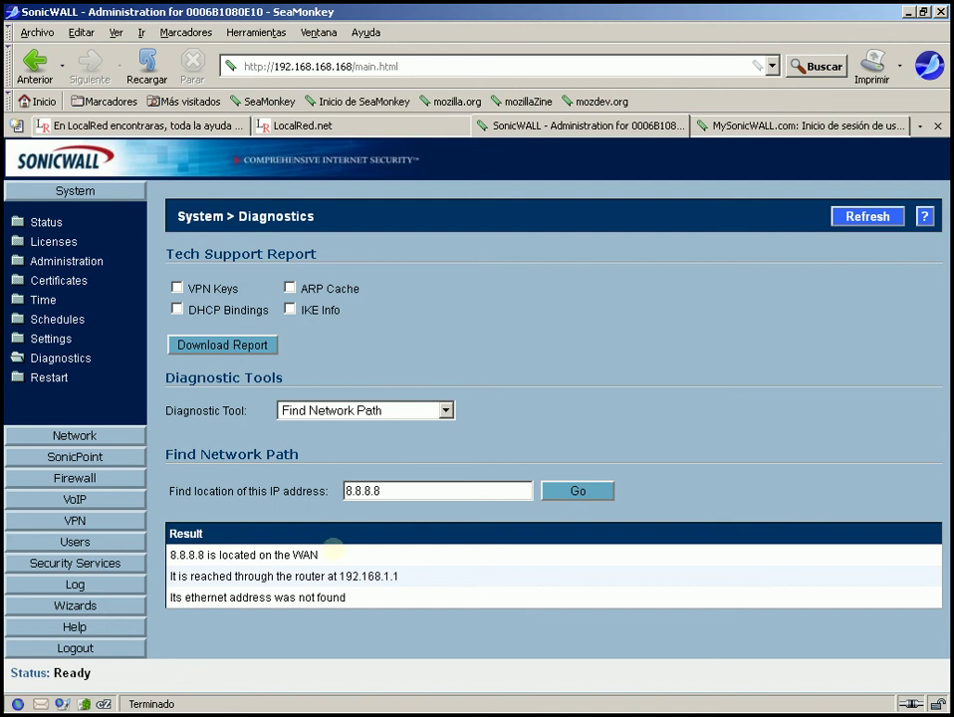
drag(329, 554, 169, 555)
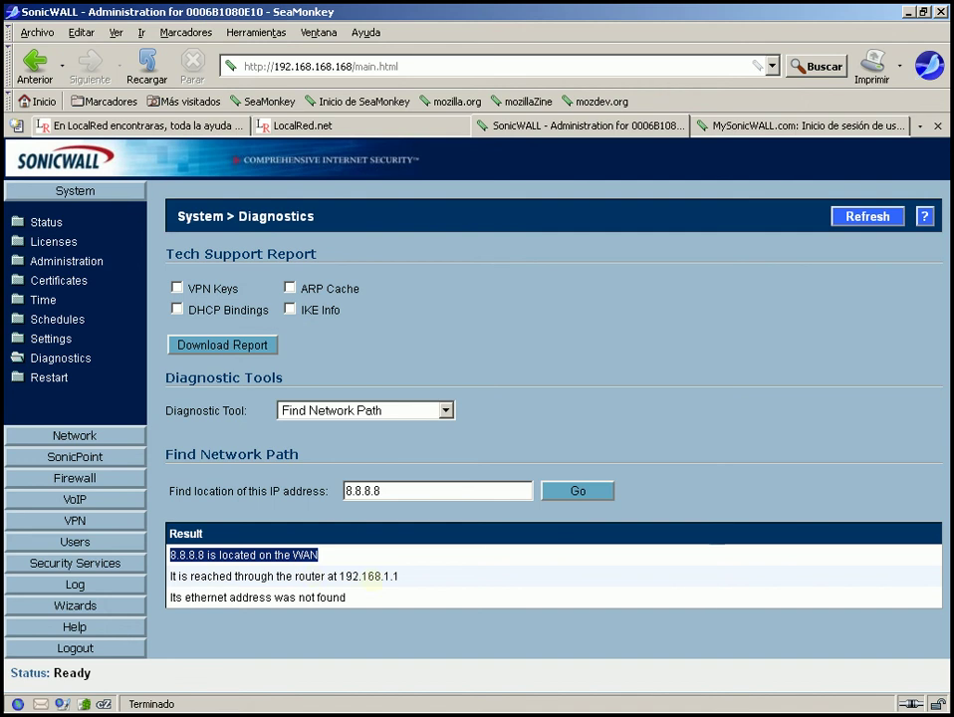
drag(339, 576, 421, 575)
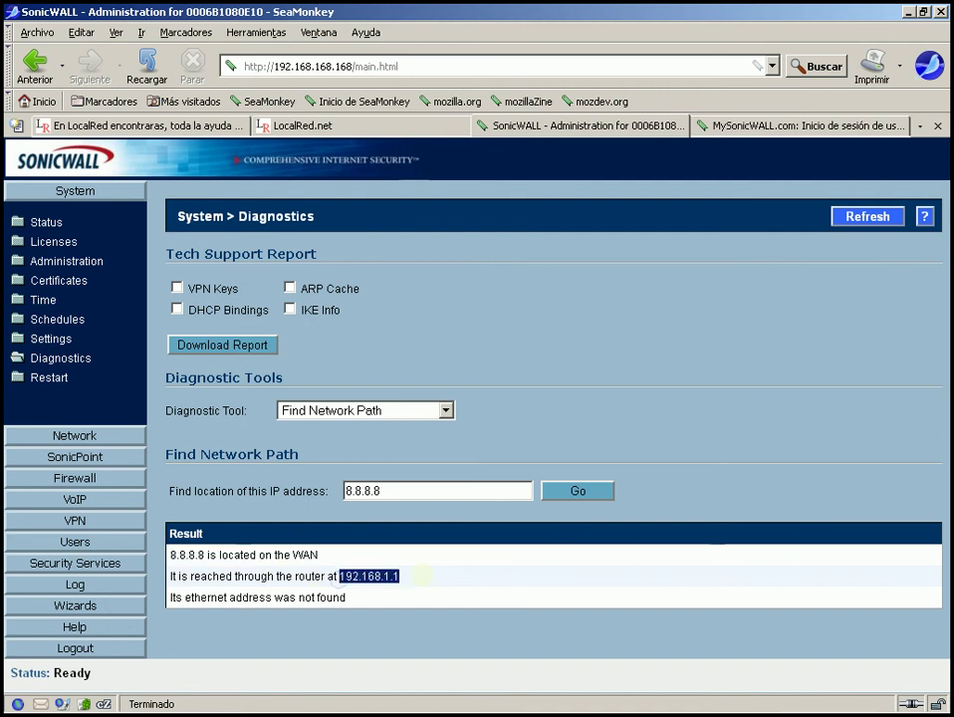
click(421, 576)
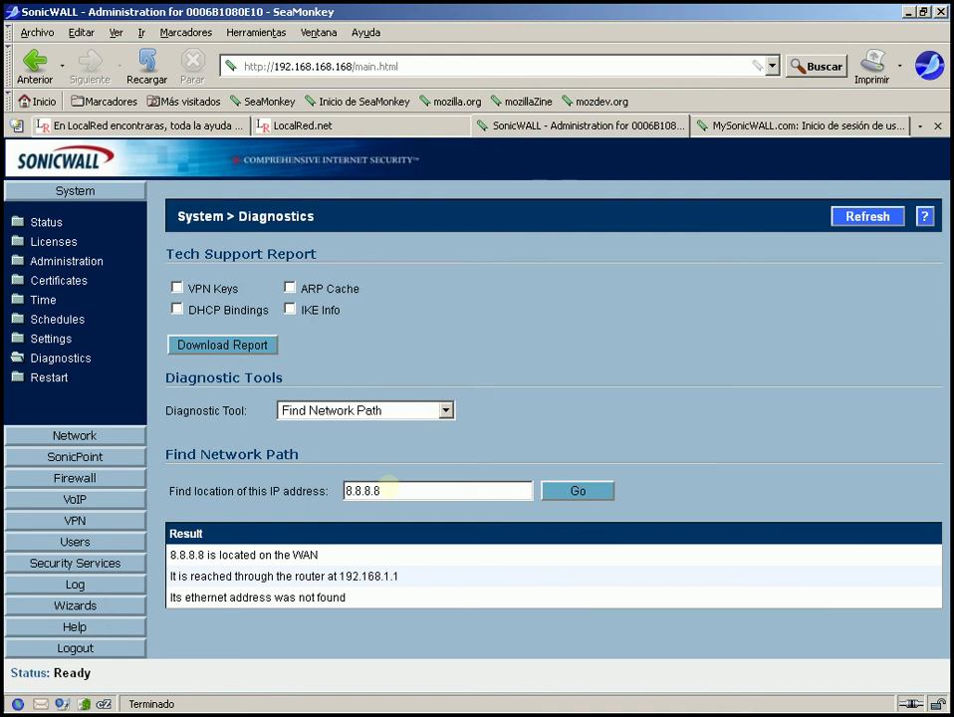
- Delete 8.8.8.8 from the Find Network Path address field
double_click(387, 489)
click(385, 491)
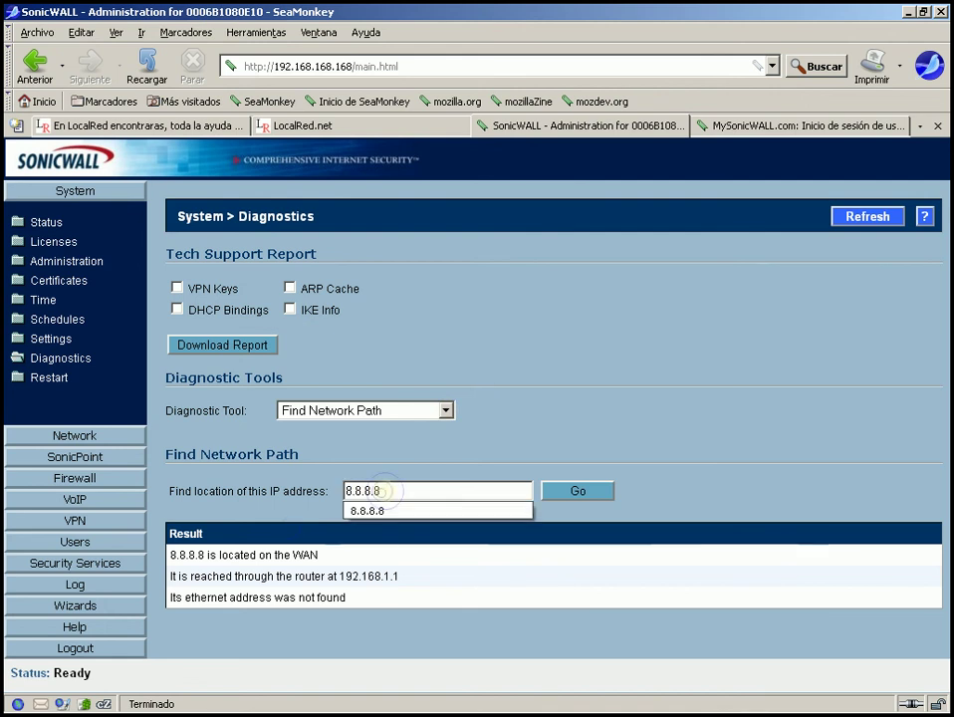
click(426, 455)
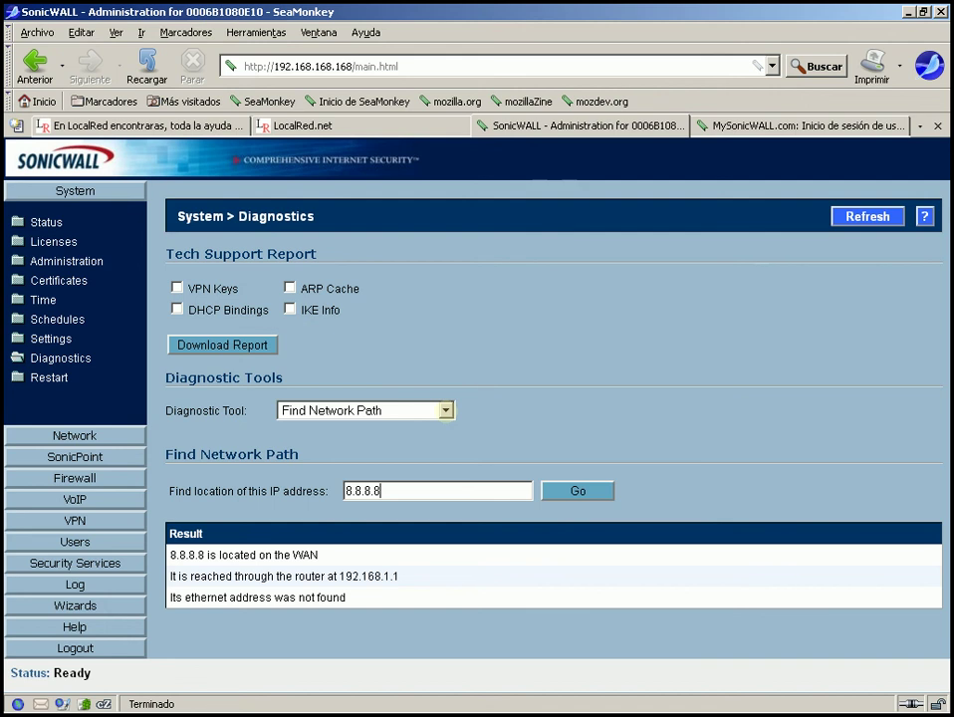
double_click(420, 492)
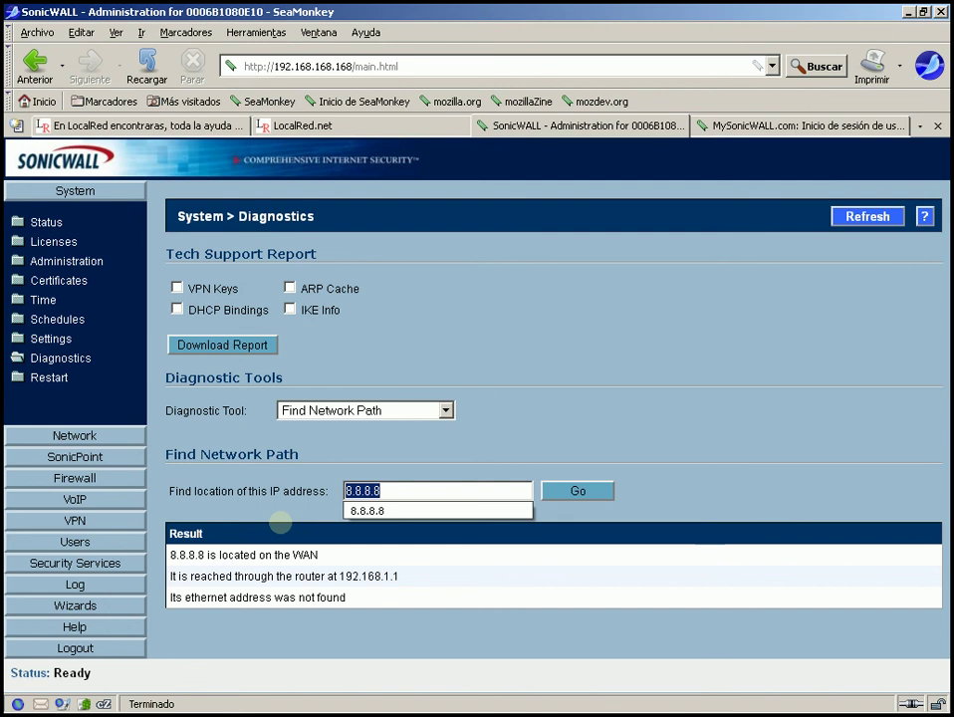
key(BackSpace)
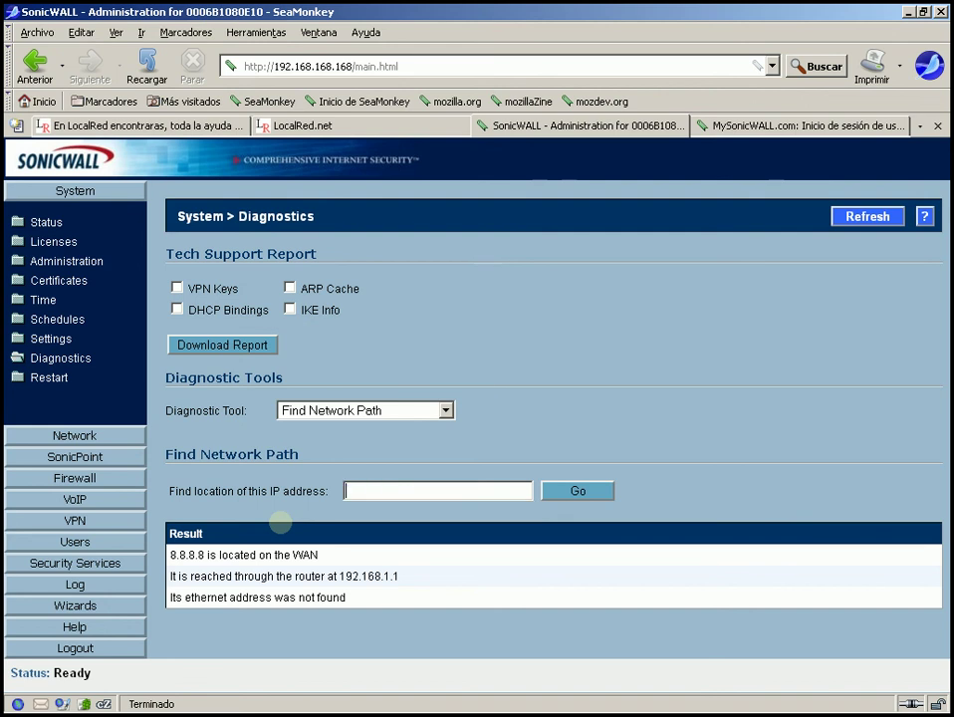
- Switch the Diagnostic Tool to Packet Trace and dismiss the no-captured-packets alert
click(446, 410)
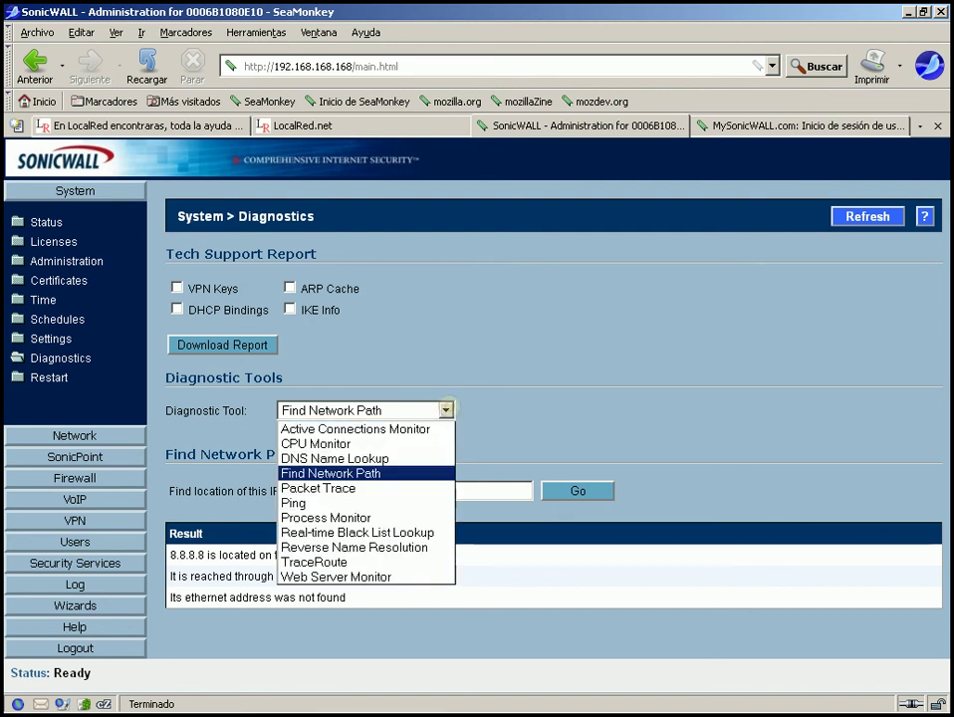
click(329, 488)
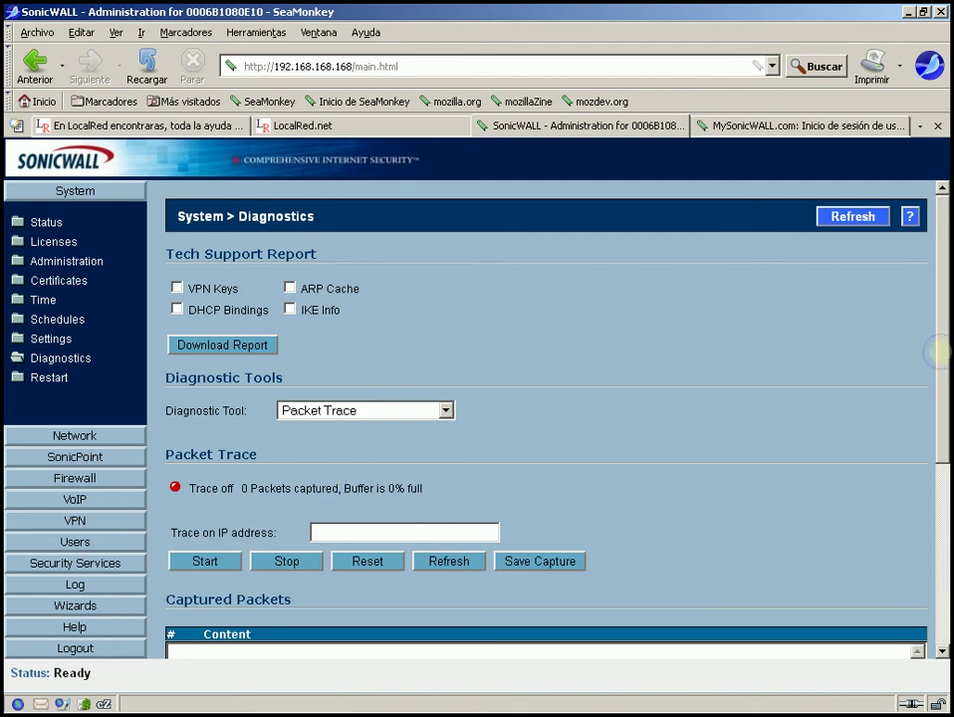
mouse_move(937, 352)
mouse_down()
mouse_move(938, 456)
mouse_move(932, 365)
mouse_up()
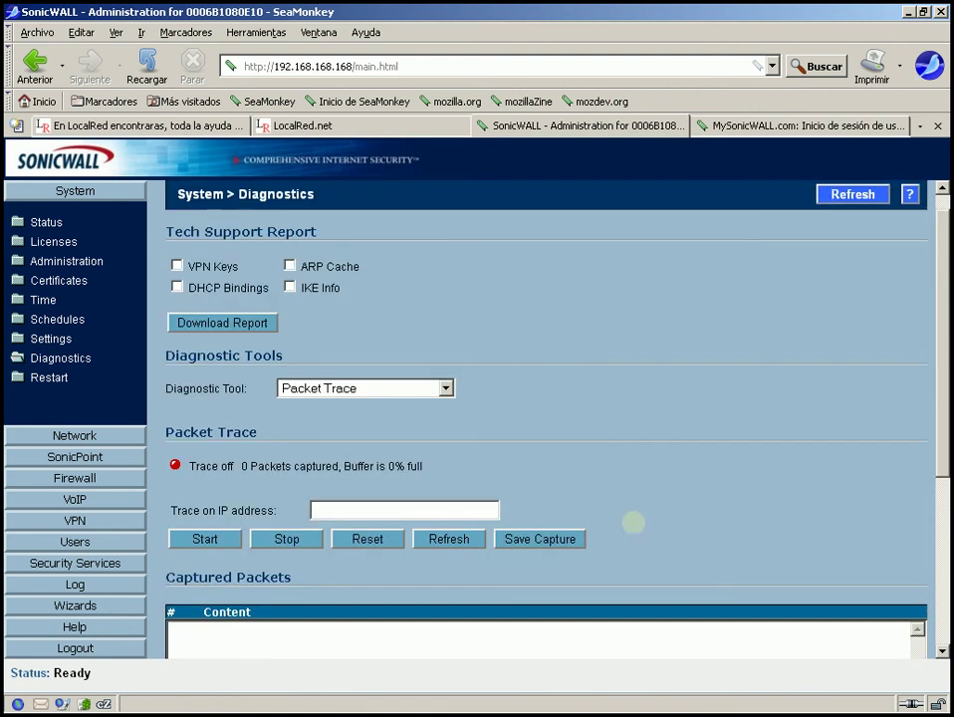
click(545, 542)
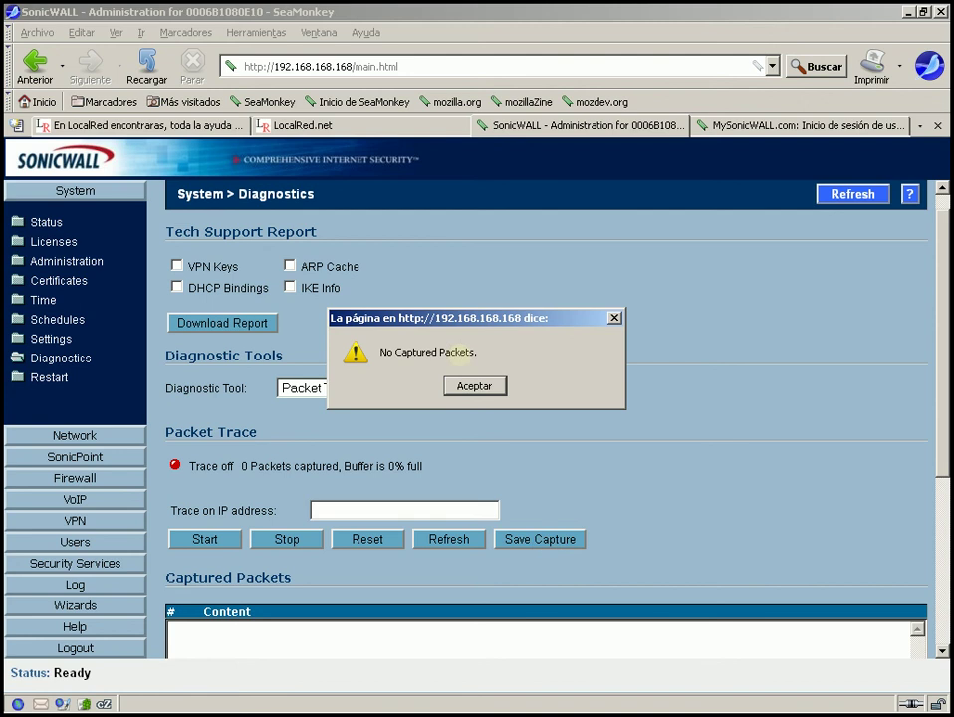
click(466, 382)
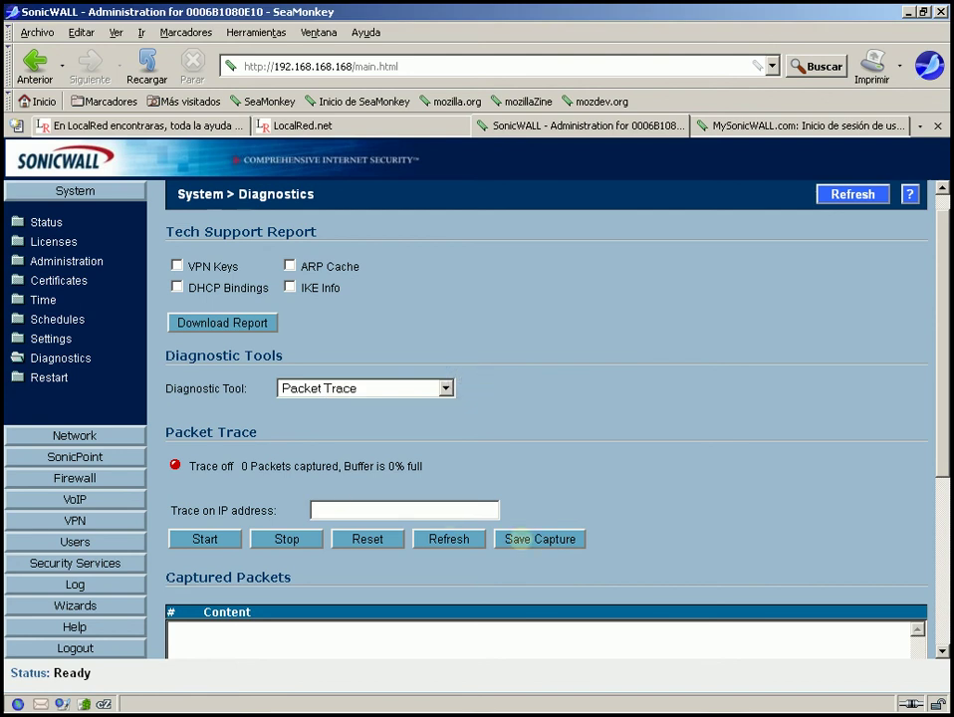
- Enter 192.168.168.7 as the Trace on IP address
click(393, 509)
text(192.)
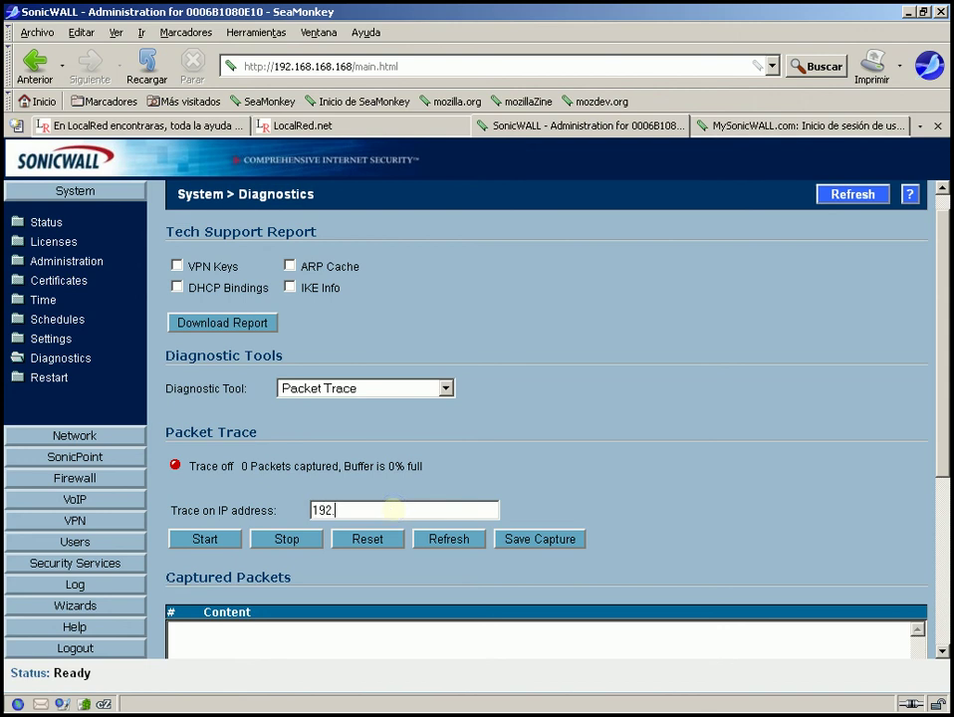
text(168.168.7)
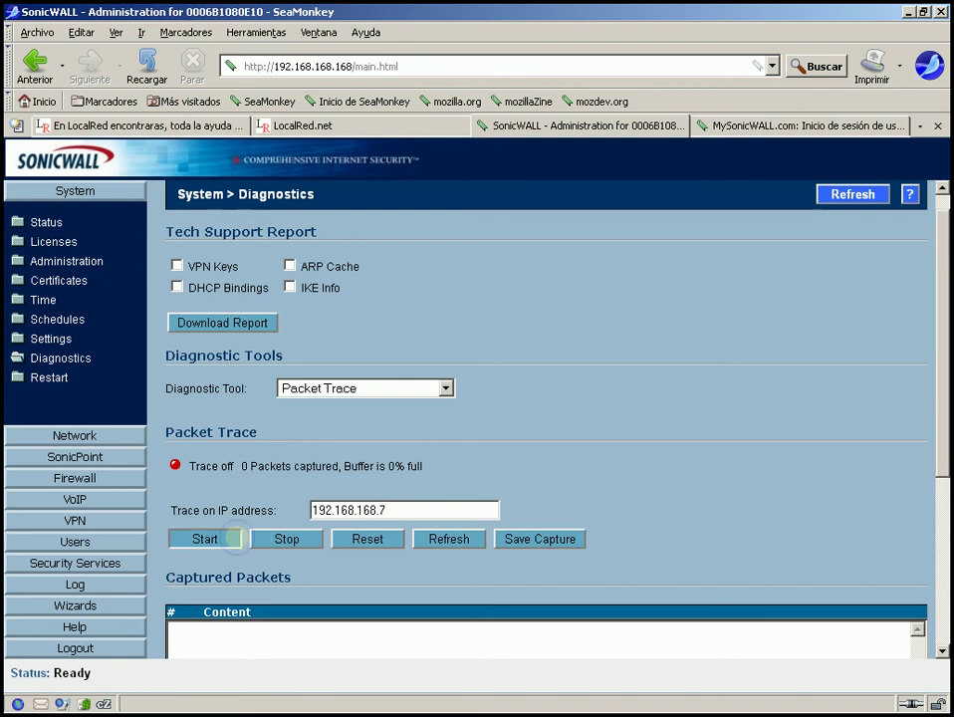
- Start the packet trace on 192.168.168.7, then cancel the packet.cap download
click(233, 539)
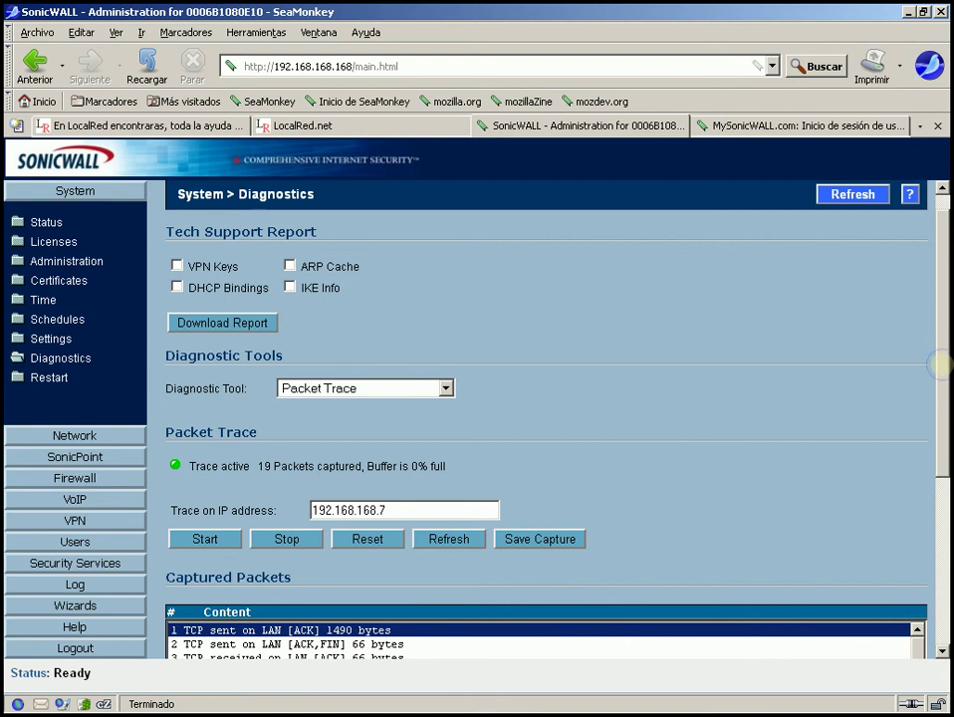
drag(940, 366, 869, 367)
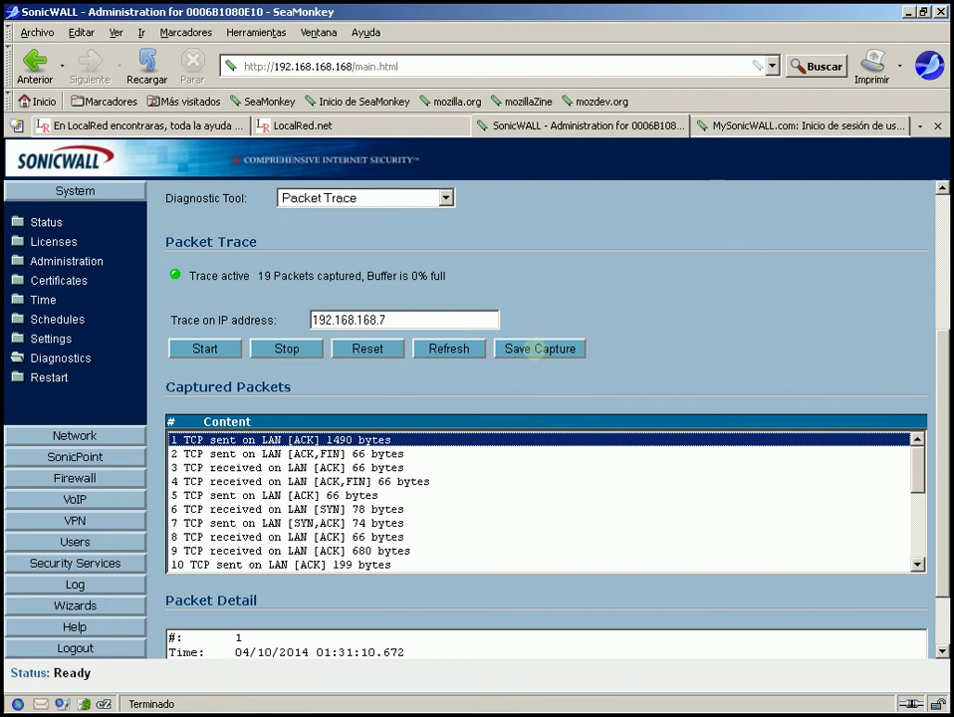
click(541, 350)
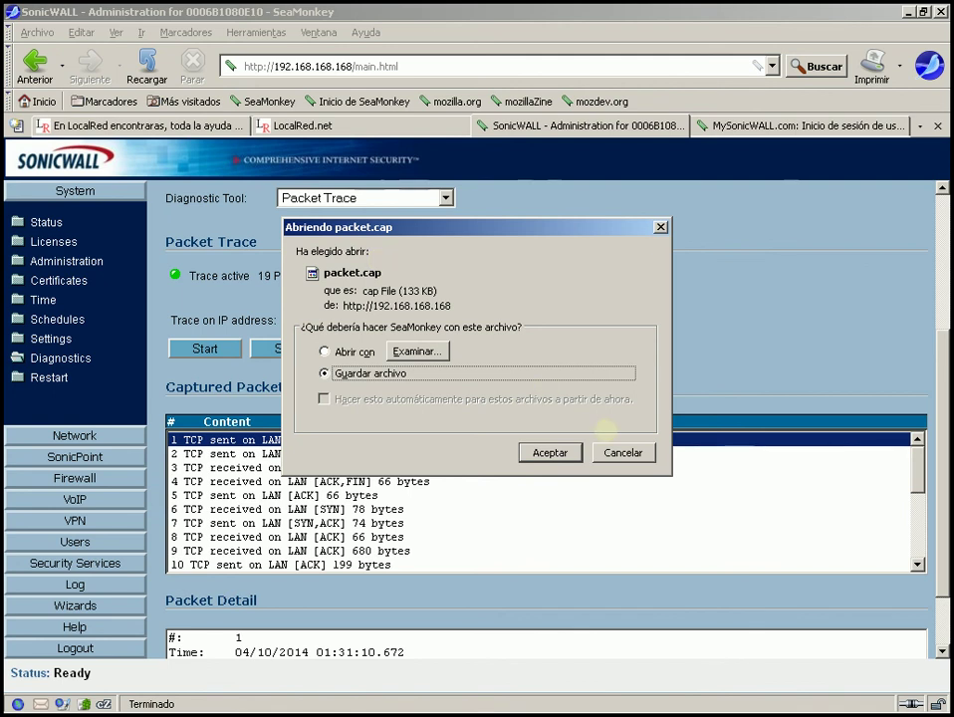
click(616, 453)
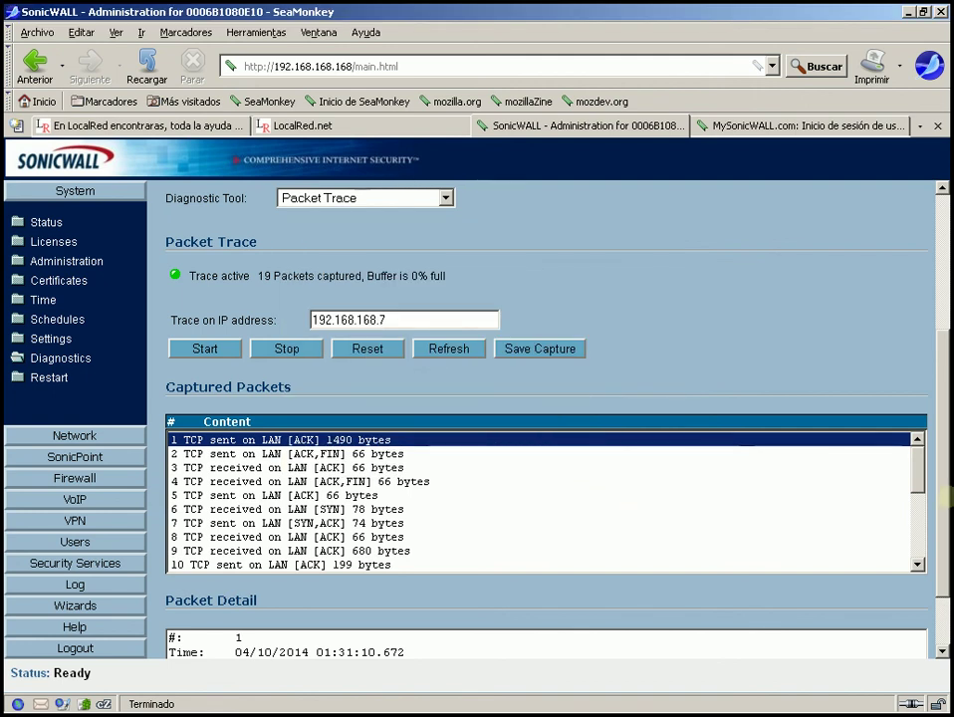
- Step through the captured packets' details, from packet 2 down to packet 21
scroll(944, 498, down, 2)
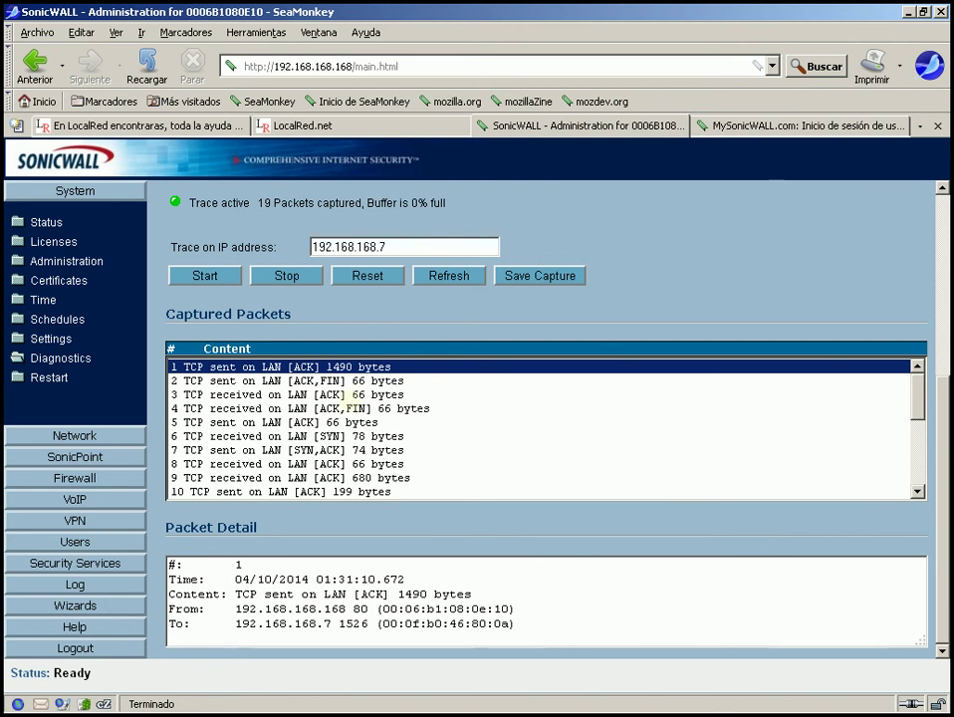
click(348, 382)
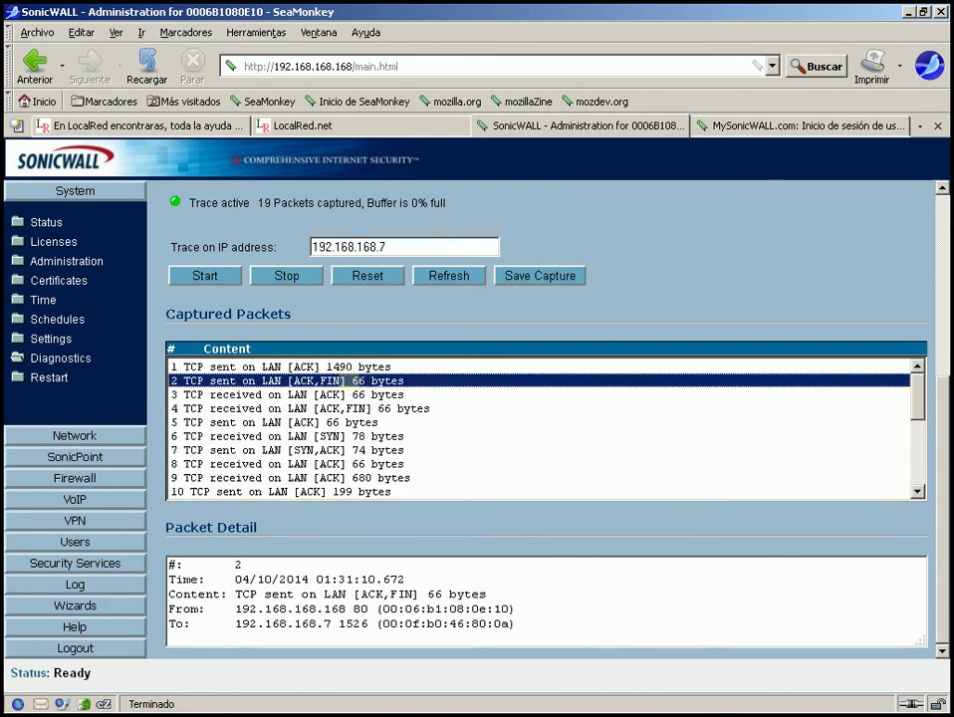
key(Down)
key(Down)
key(Down)
key(Down)
key(Down)
key(Down)
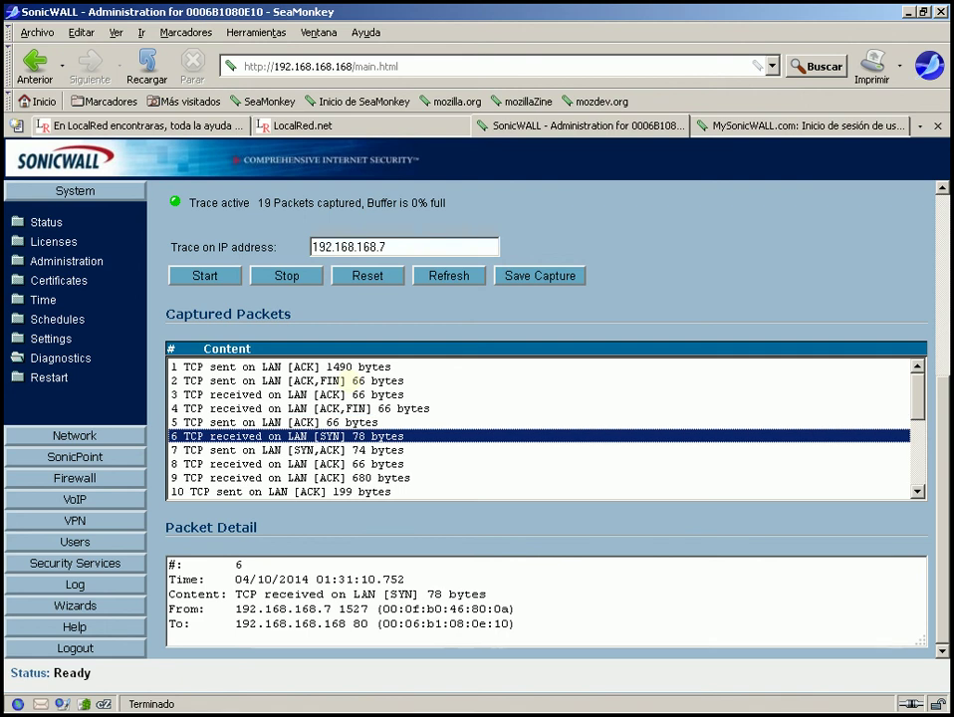
key(Down)
key(Down)
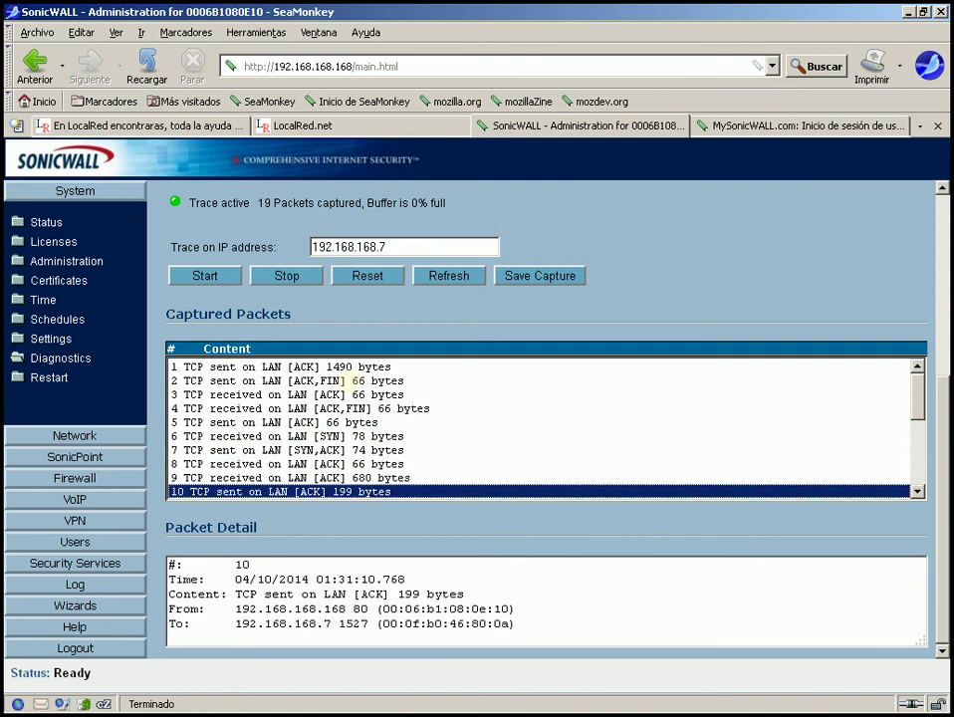
key(Down)
key(Down)
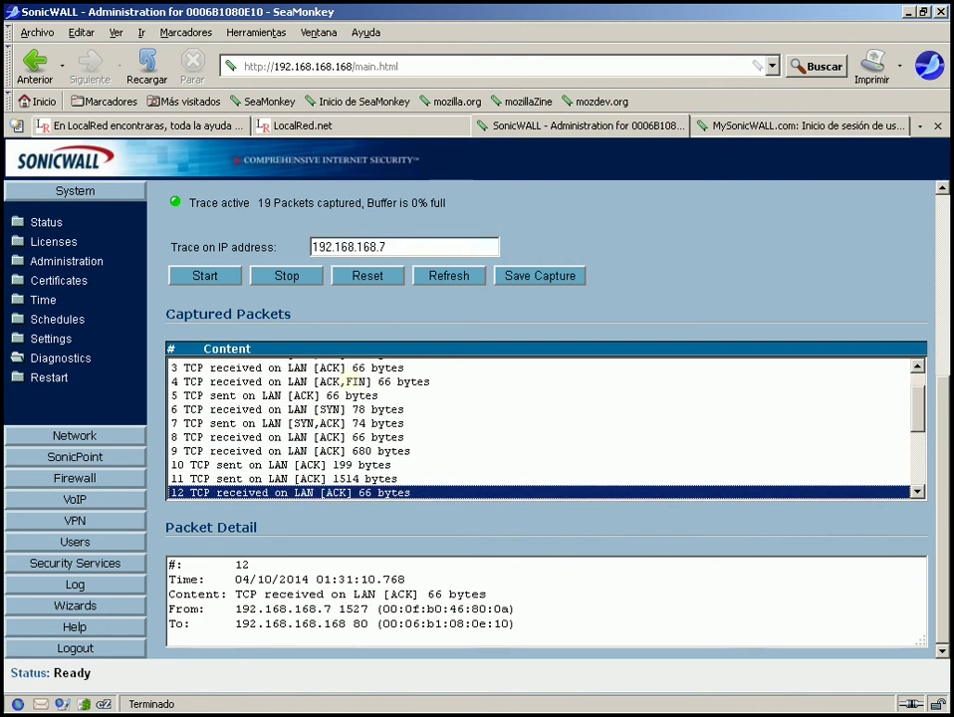
key(Down)
key(Down)
key(Down)
key(Down)
key(Down)
key(Down)
key(Down)
key(Down)
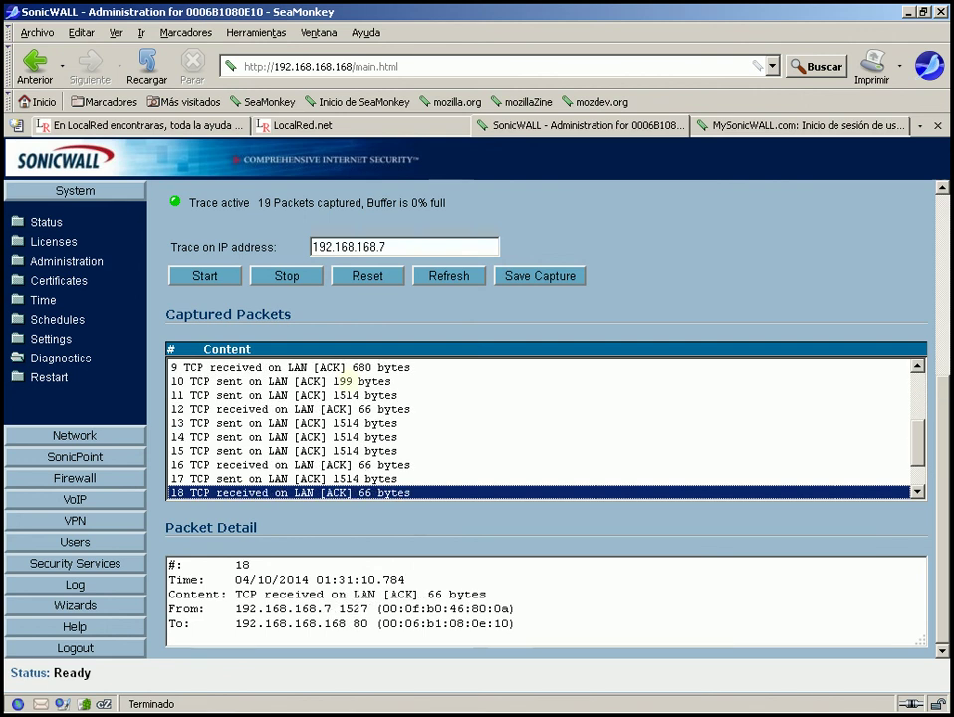
key(Down)
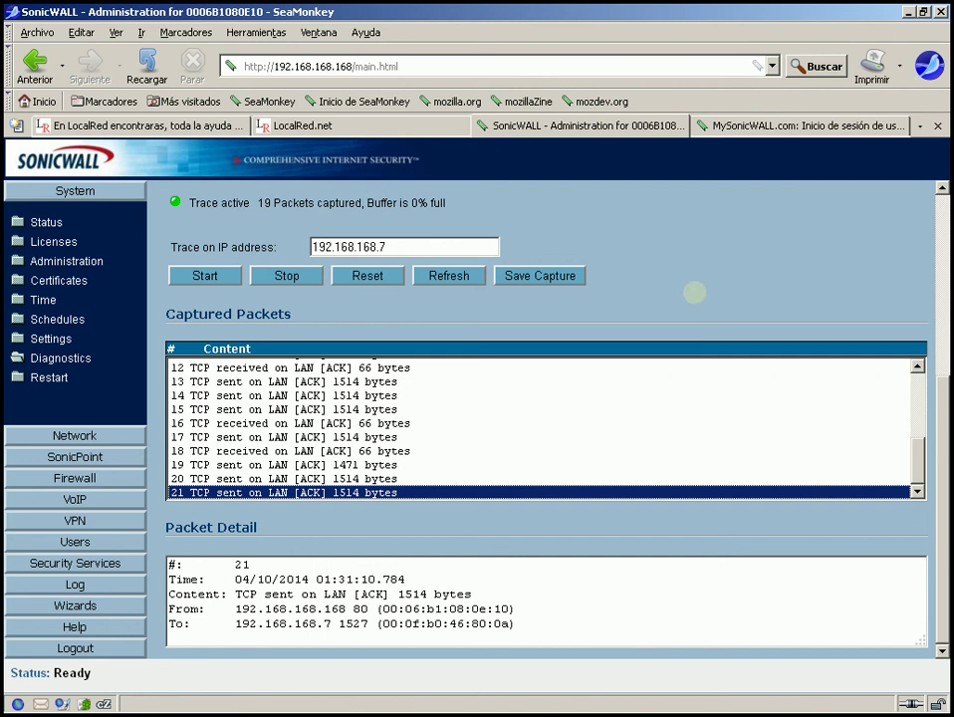
mouse_move(943, 393)
mouse_down()
mouse_move(931, 304)
mouse_move(925, 431)
mouse_move(909, 326)
mouse_up()
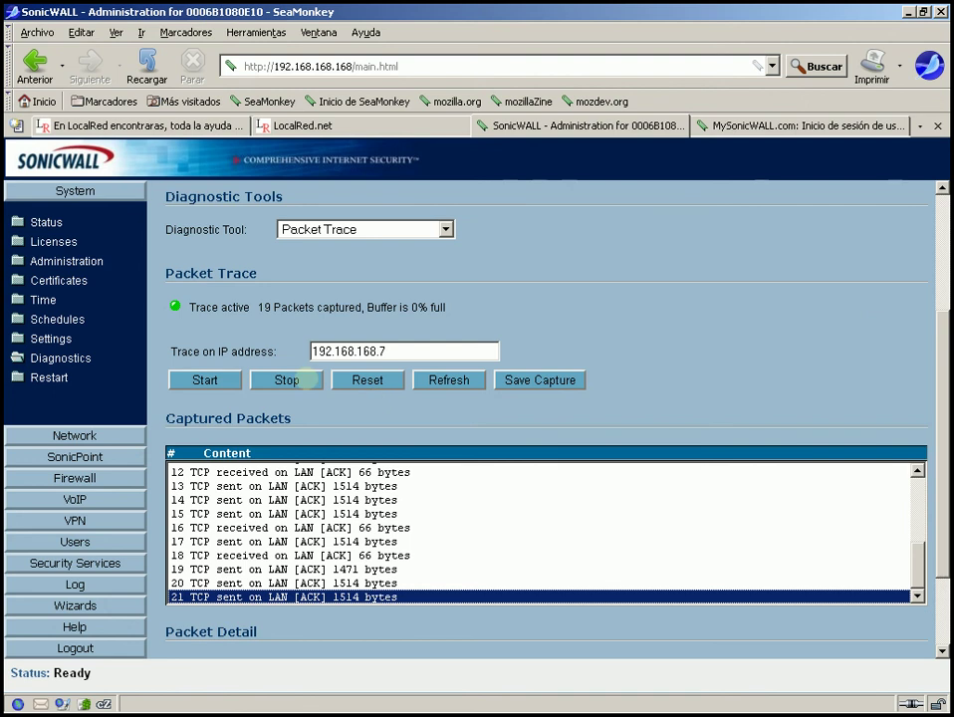
- Stop and reset the packet trace, then go to the System Restart page
click(306, 379)
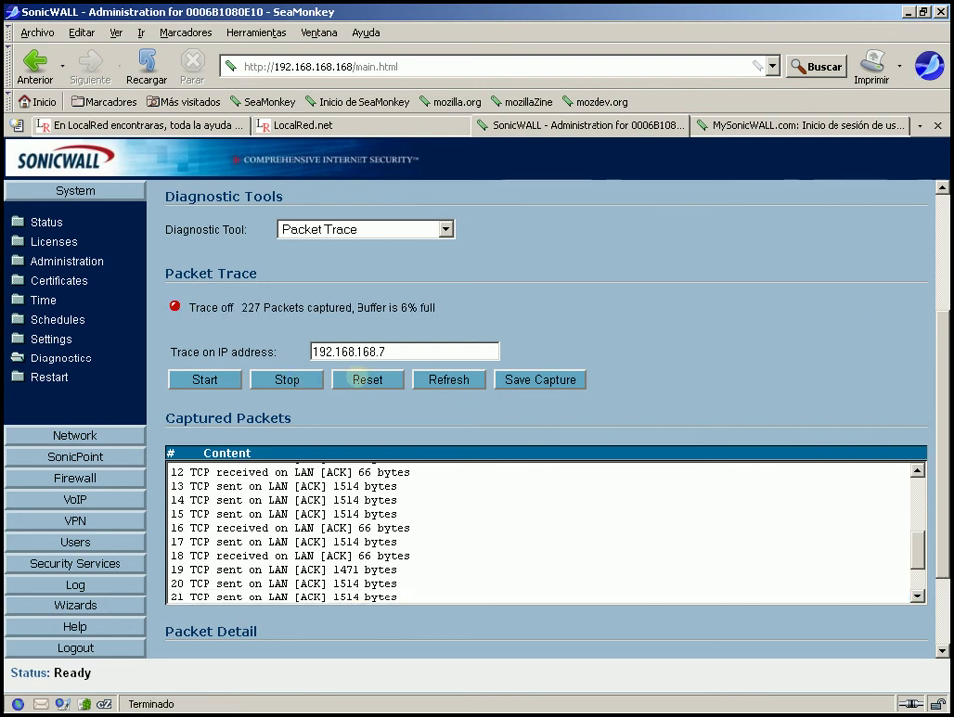
click(364, 378)
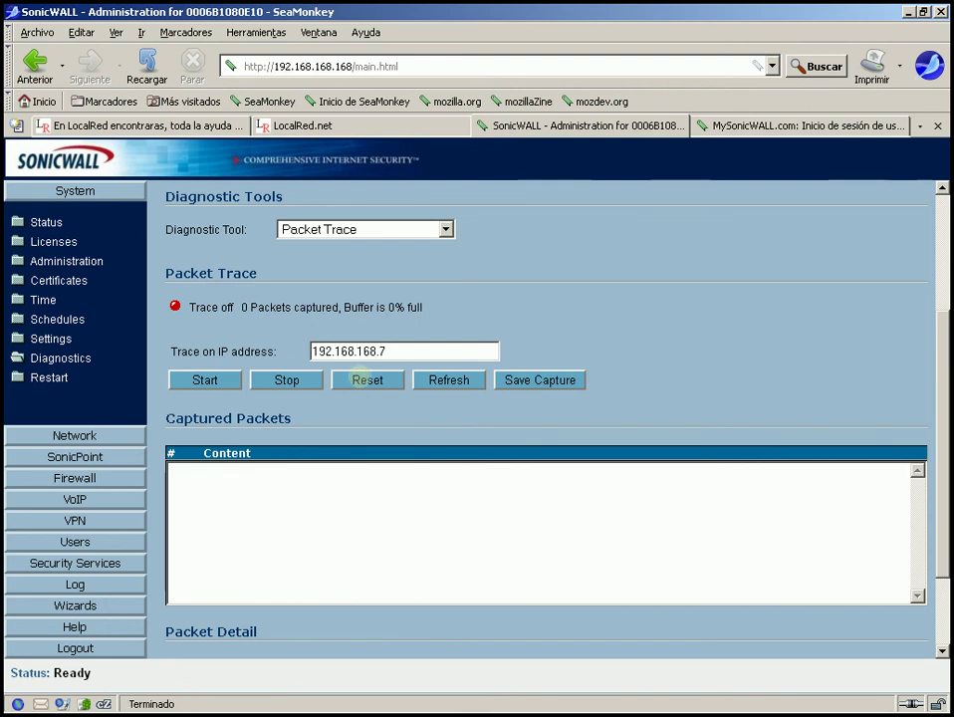
click(26, 379)
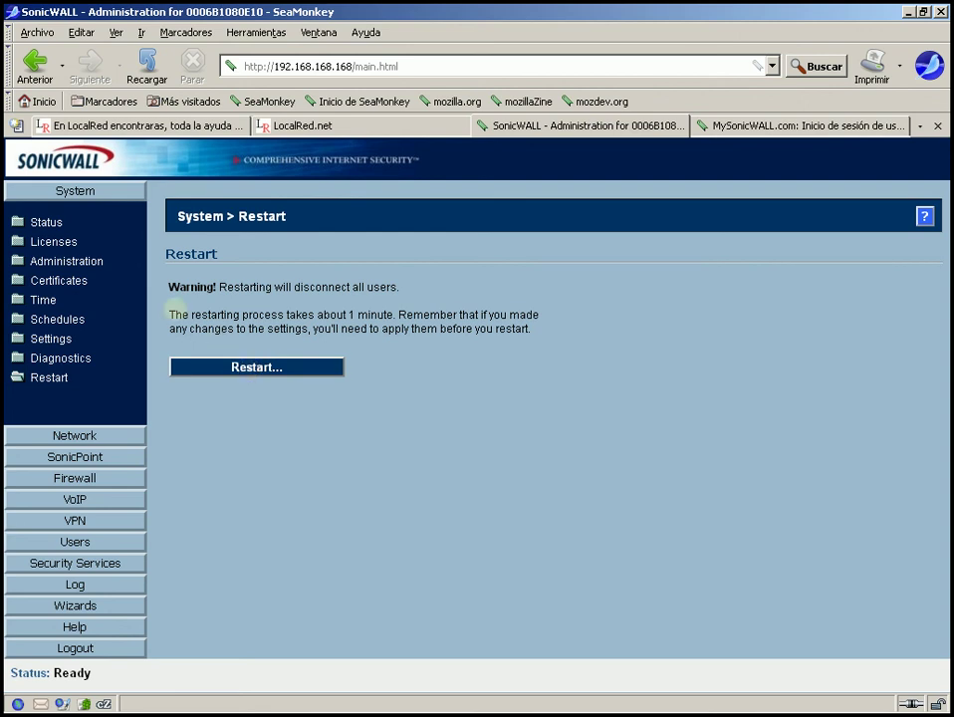
- Restart the SonicWALL appliance and confirm with Aceptar
drag(171, 313, 575, 341)
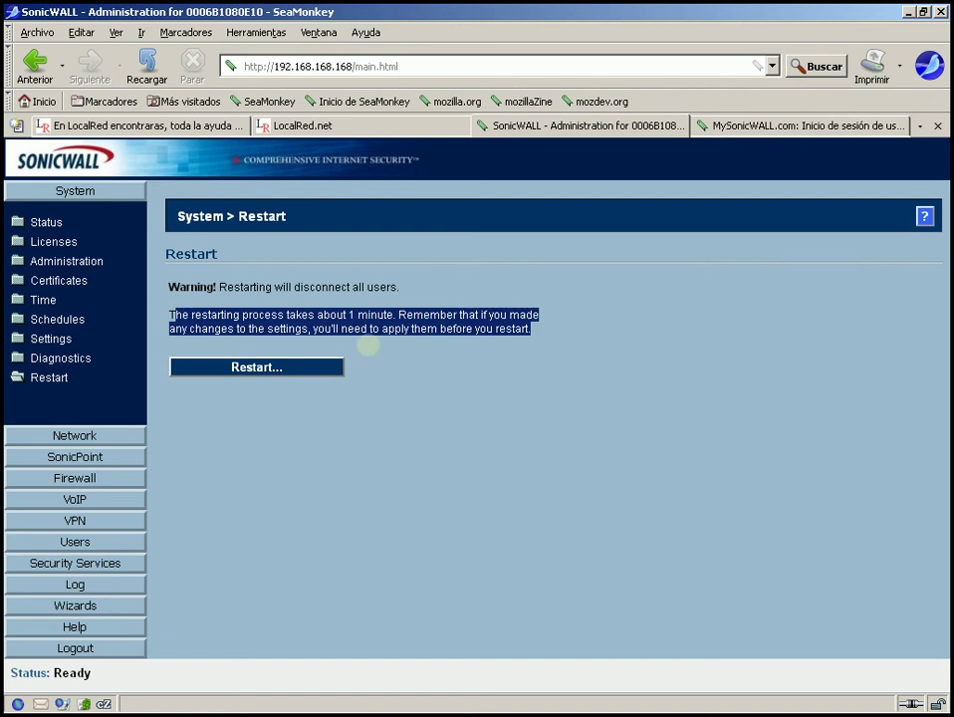
click(269, 367)
click(425, 386)
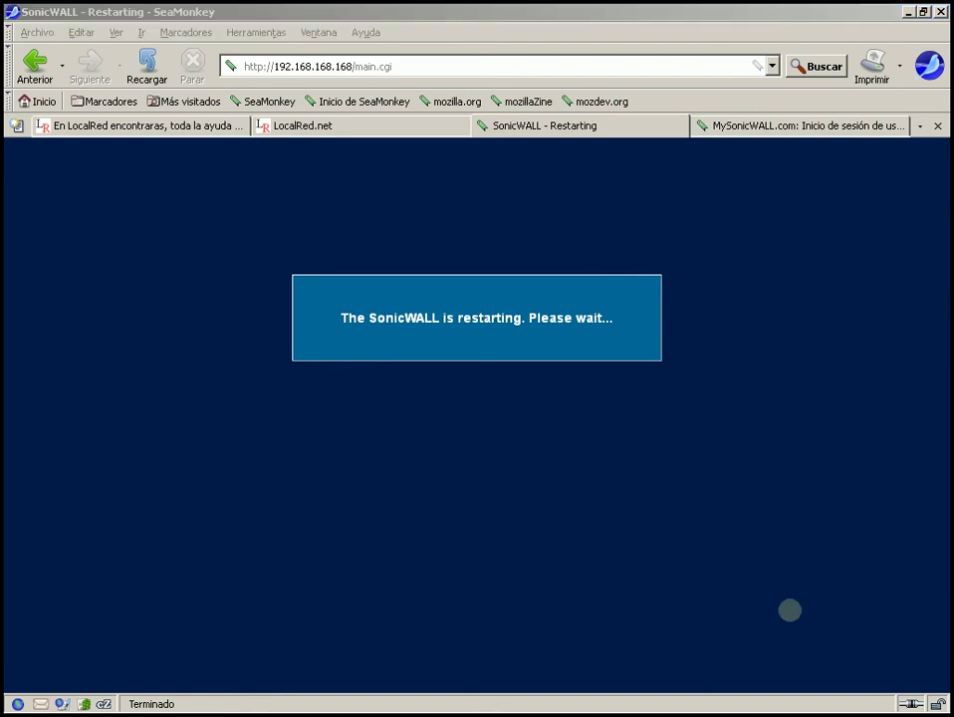
mouse_move(789, 709)
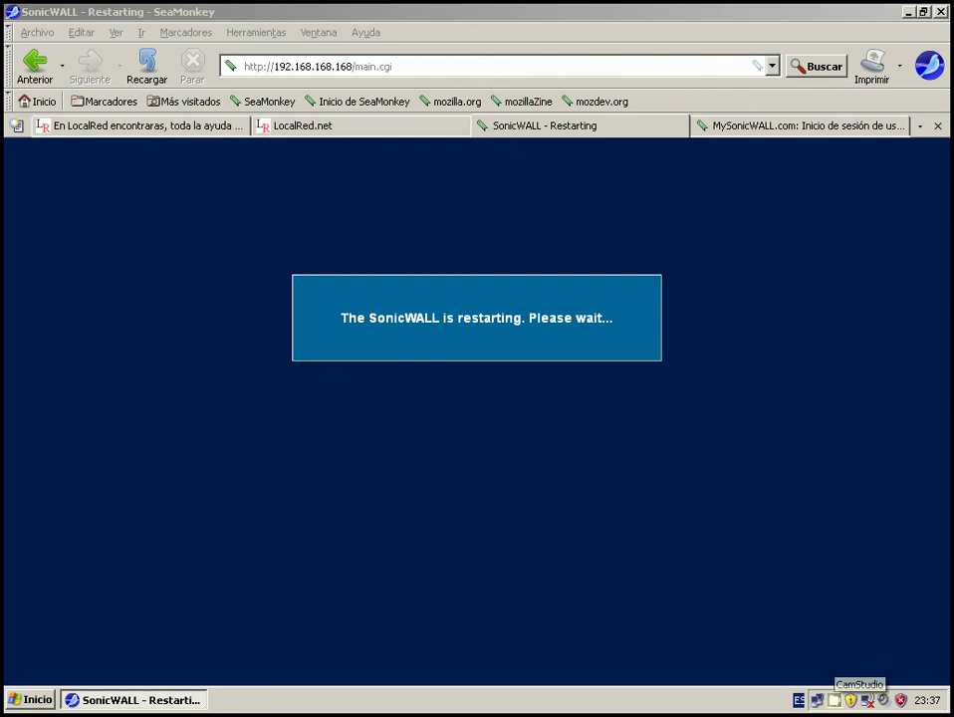